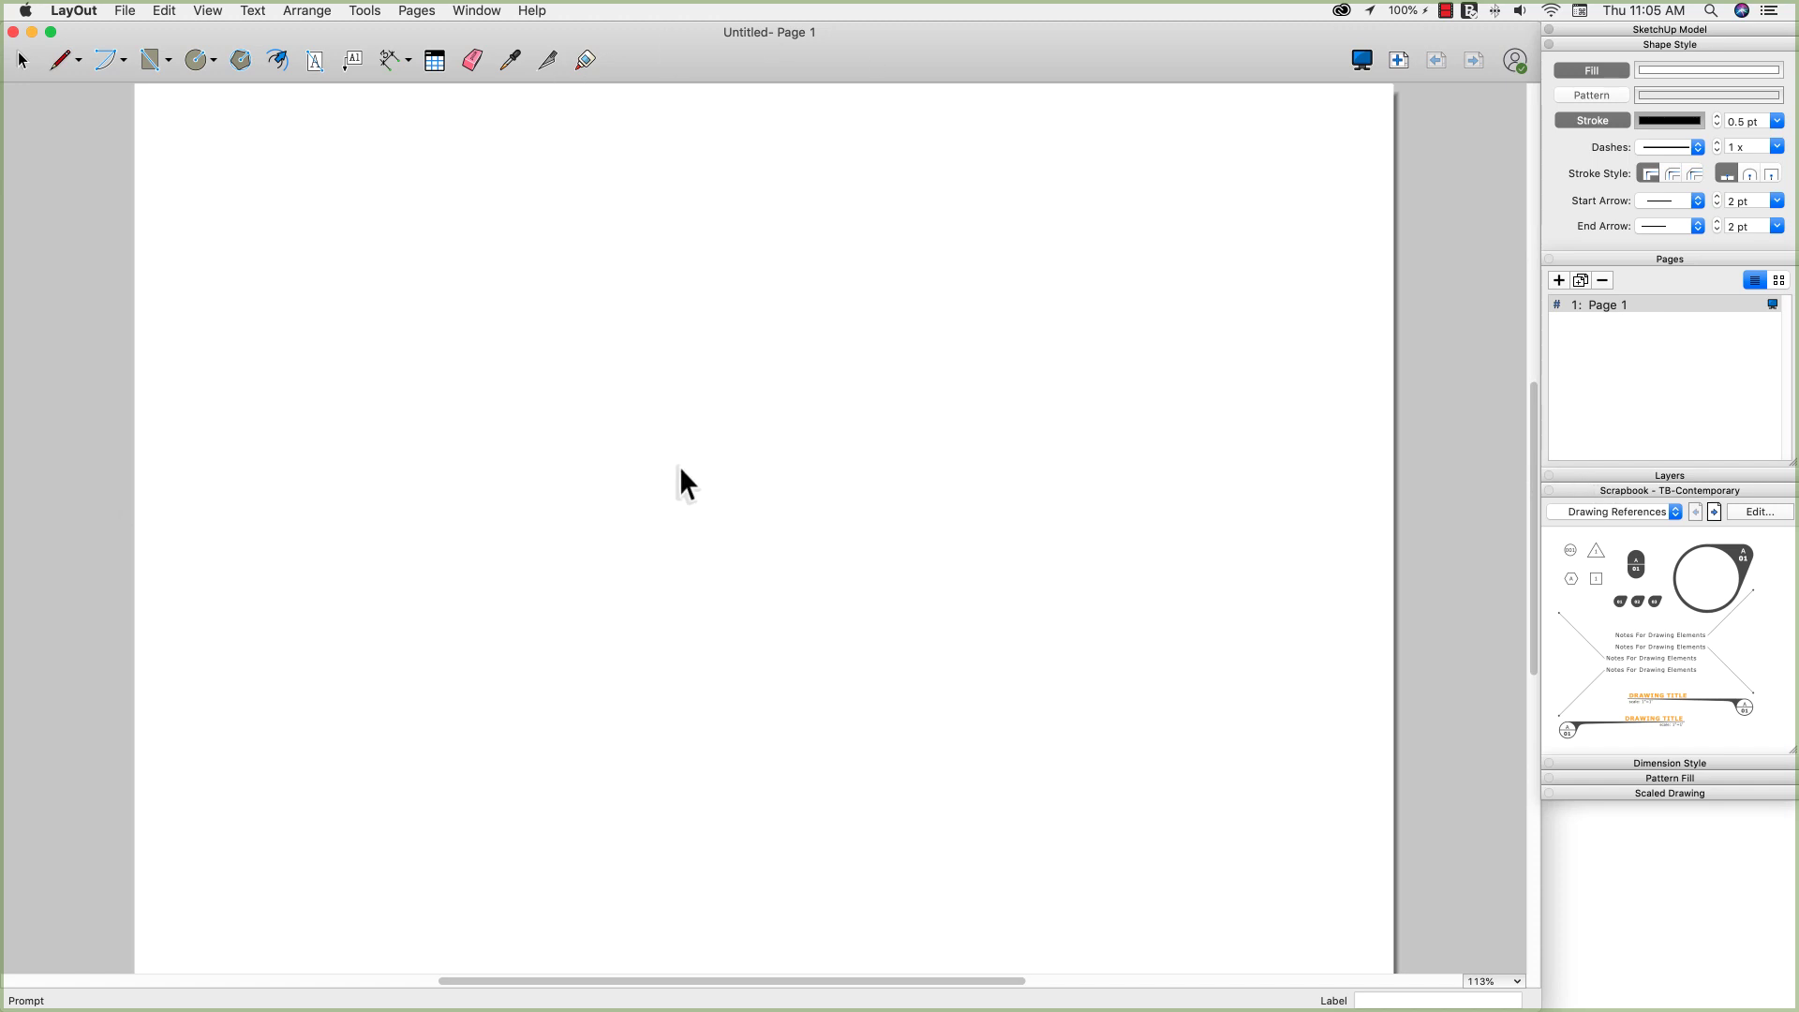
Switch the Scrapbook tray to the Drawing References collection
{"action": "left_click", "coordinate": [1660, 614]}
{"action": "left_click", "coordinate": [1636, 512]}
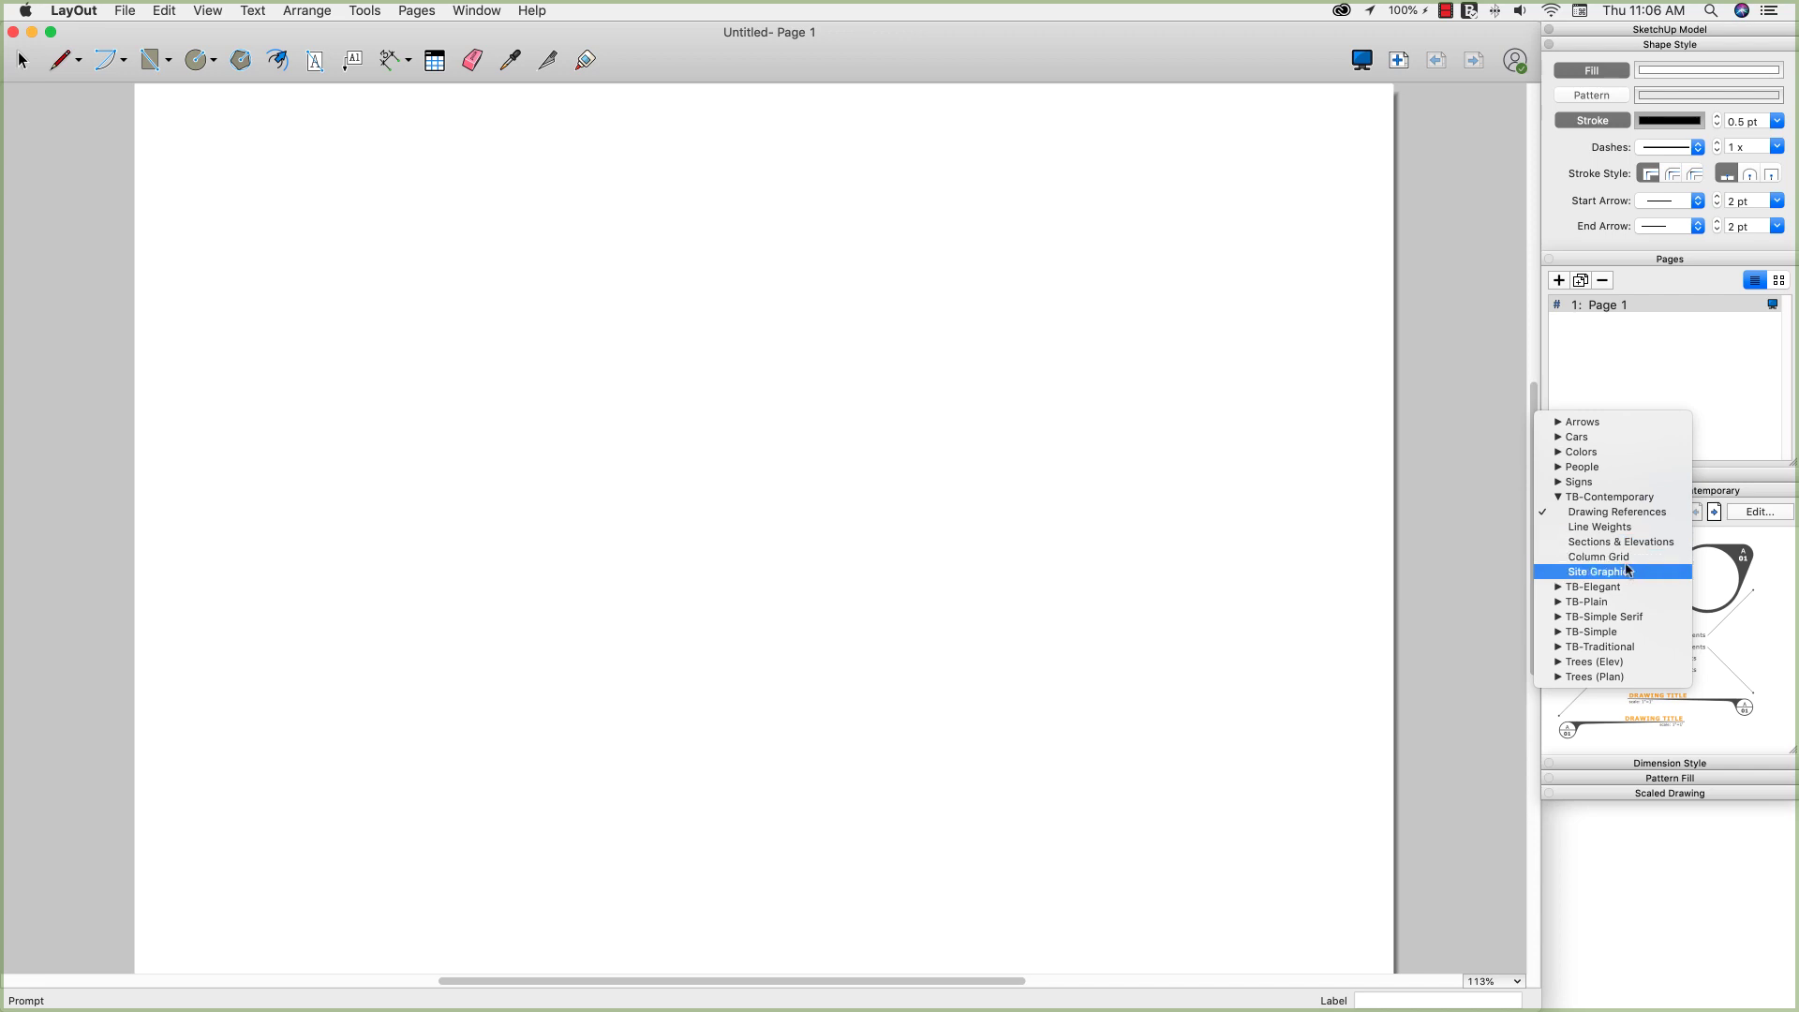
{"action": "left_click", "coordinate": [1613, 513]}
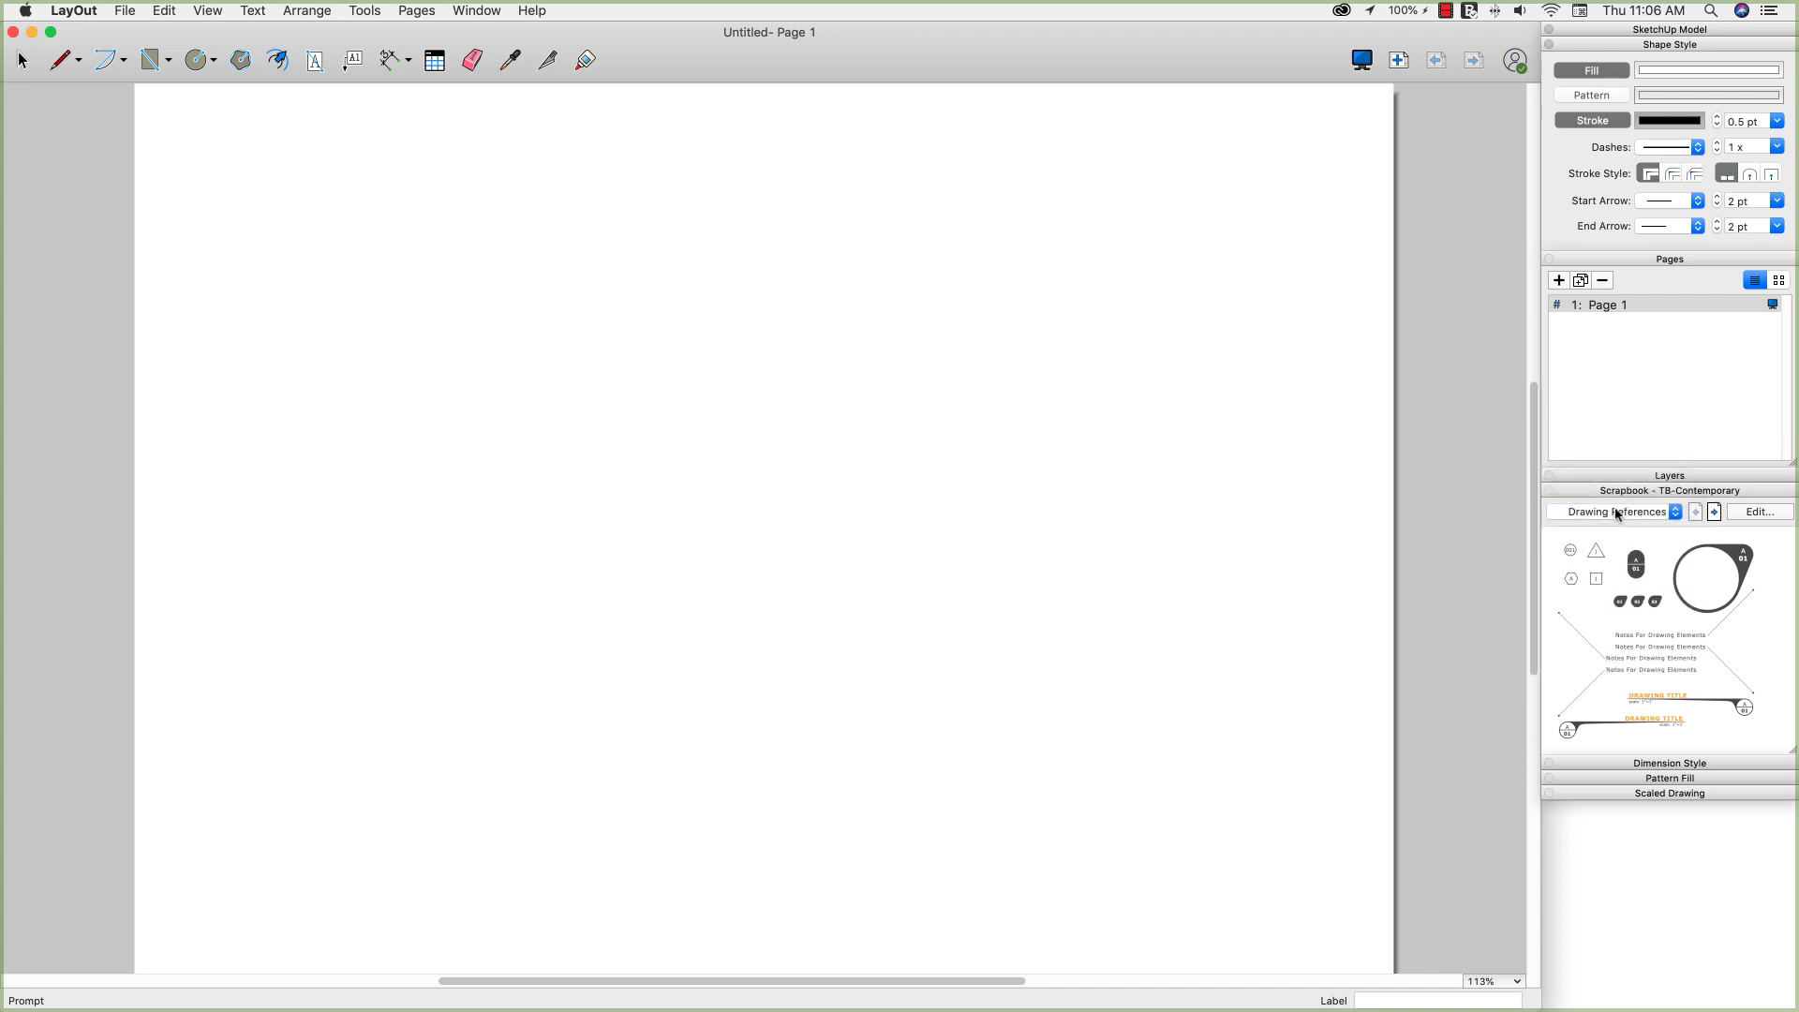
Place three Notes For Drawing Elements callouts on the page, then select the right-hand one
{"action": "left_click", "coordinate": [1630, 674]}
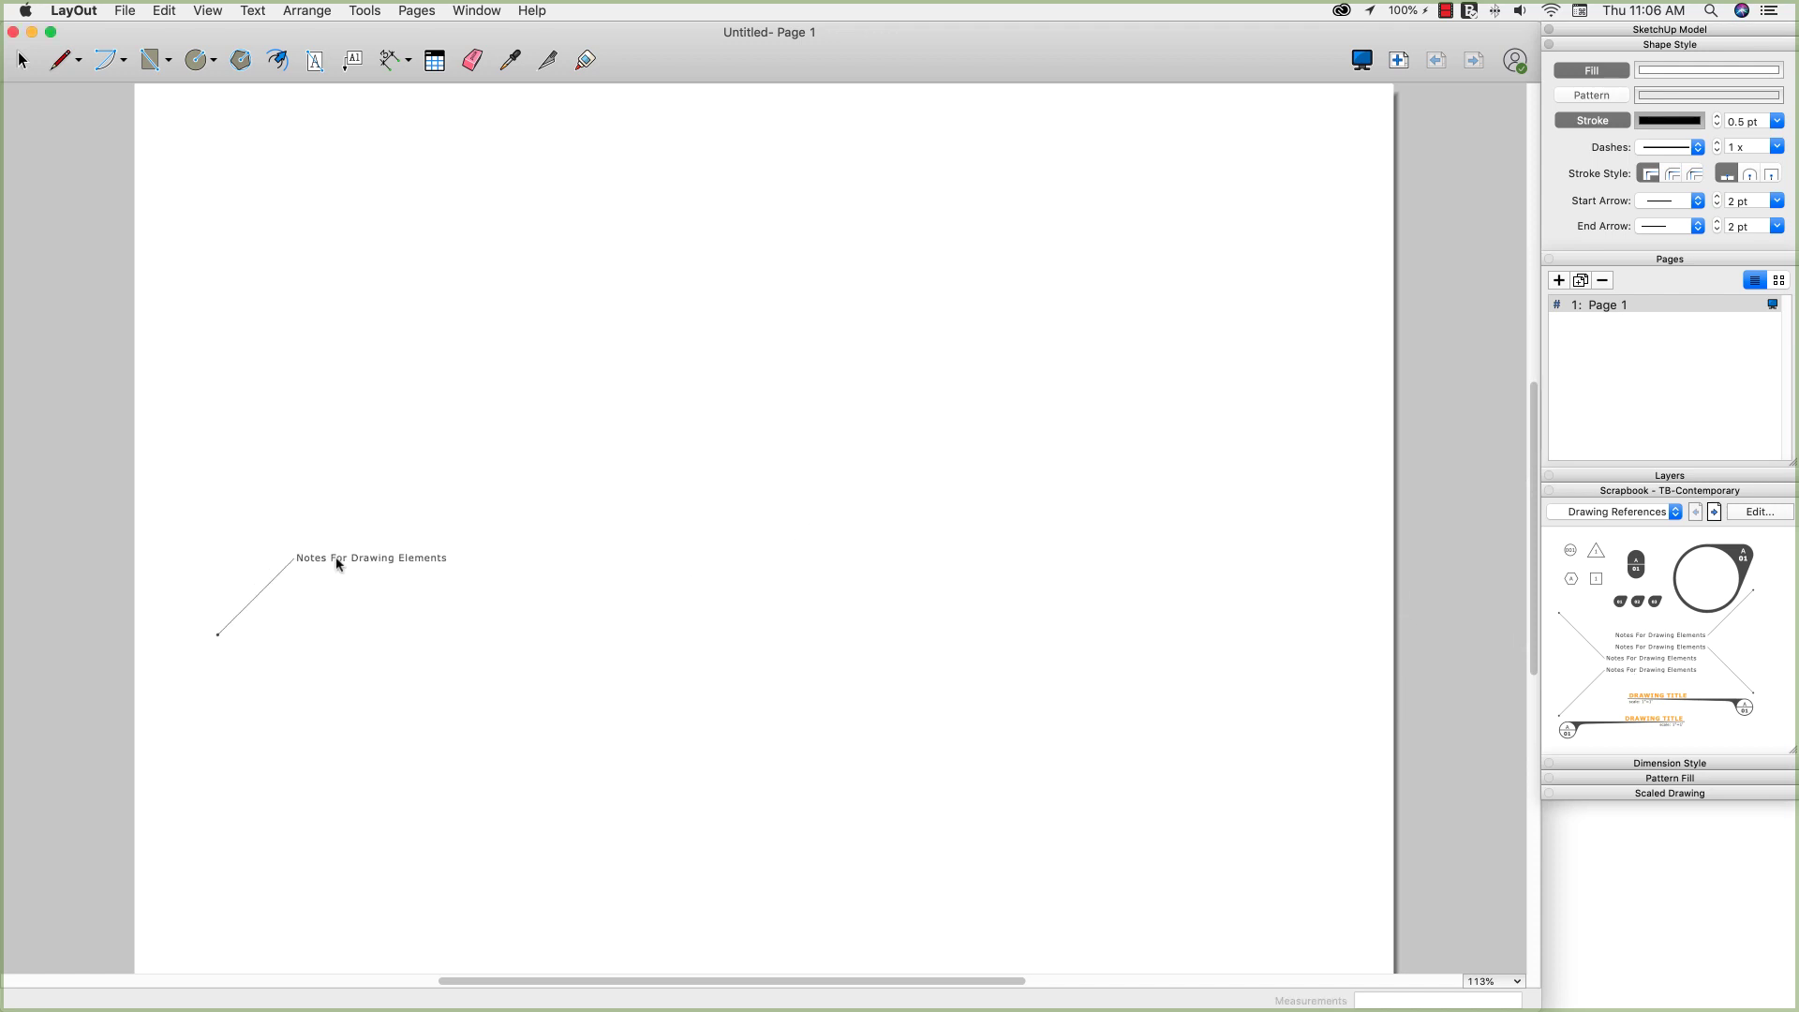
{"action": "left_click", "coordinate": [338, 567]}
{"action": "left_click", "coordinate": [984, 541]}
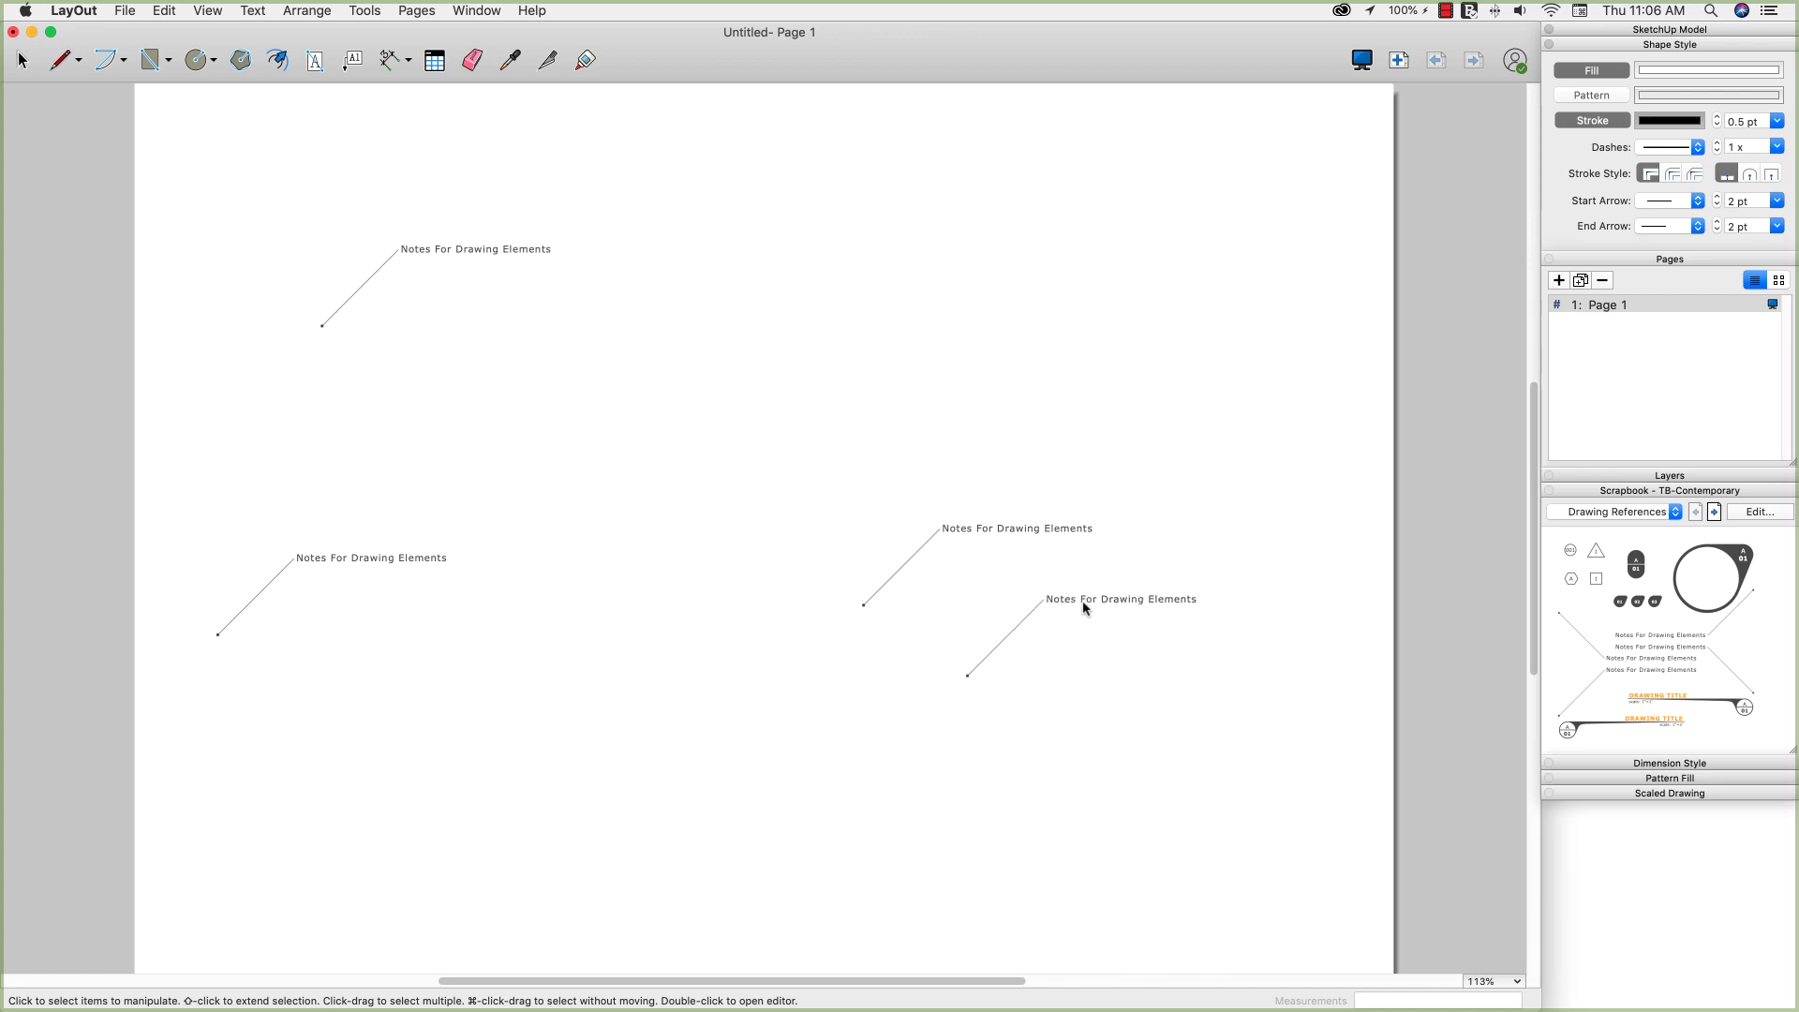
{"action": "key", "text": "Escape"}
{"action": "left_click", "coordinate": [893, 579]}
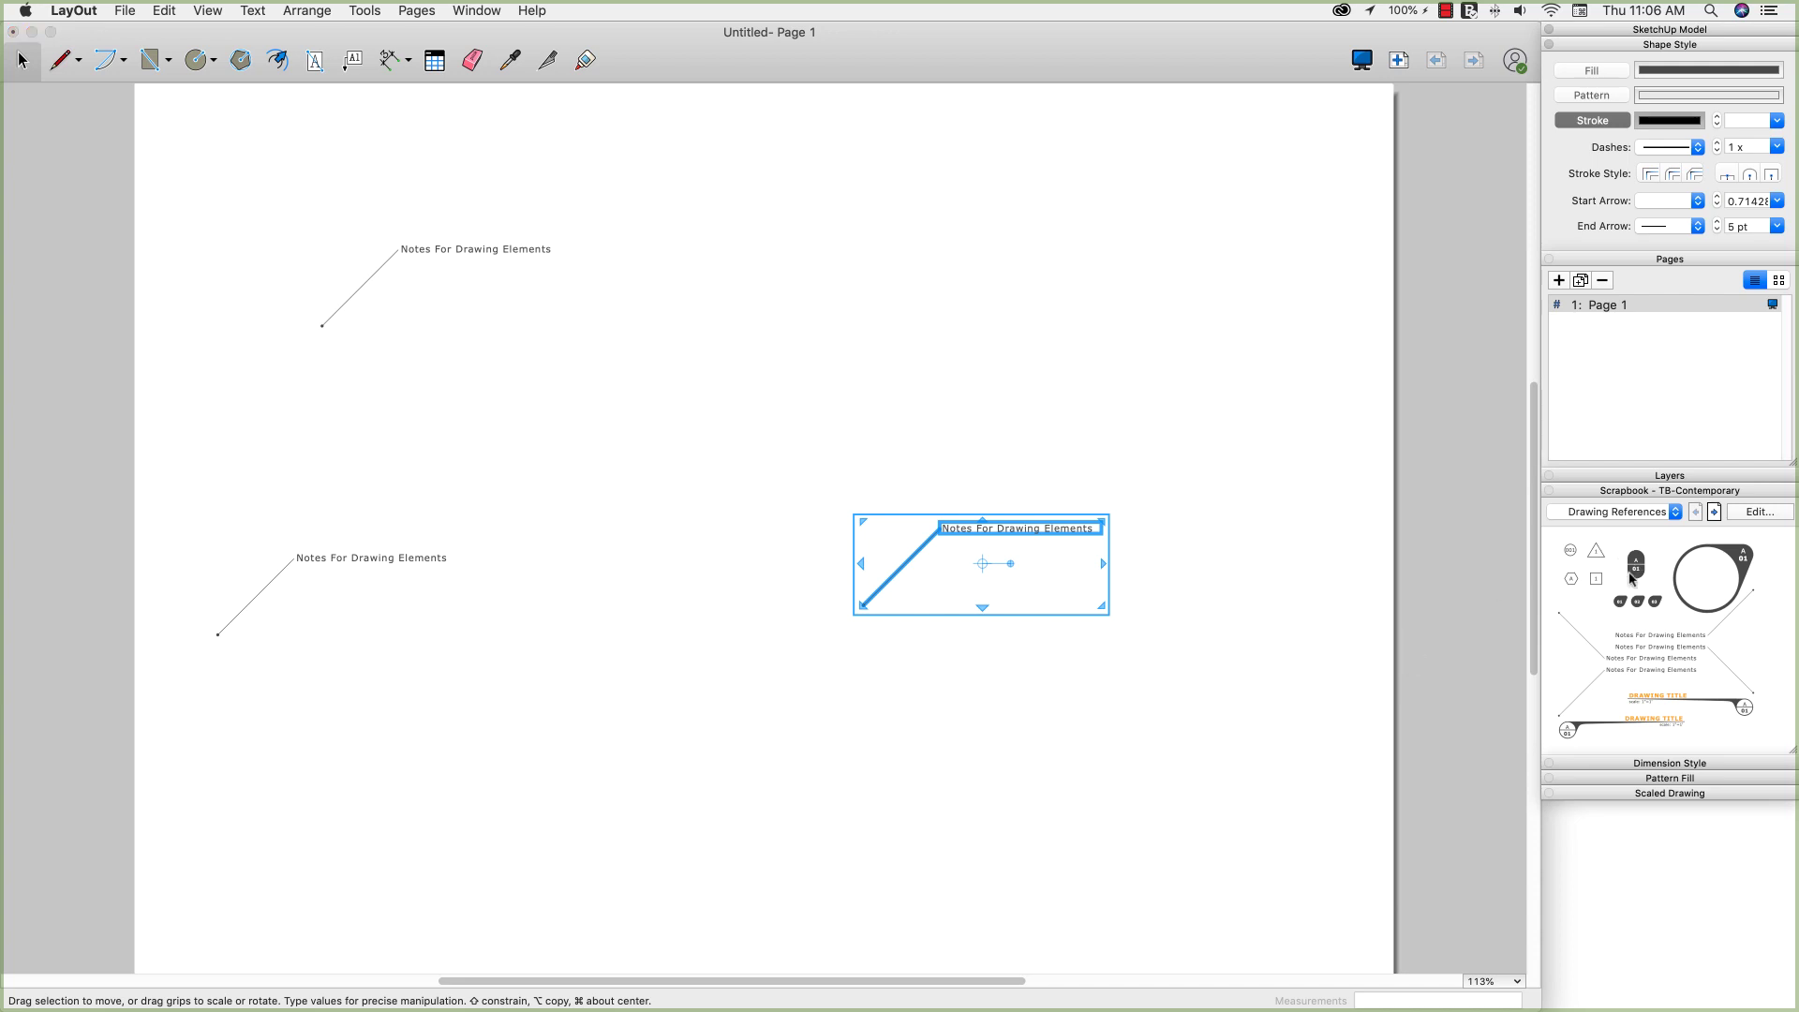
Show the Column Grid scrapbook page and open TB-Contemporary.layout for editing
{"action": "left_click", "coordinate": [1675, 514]}
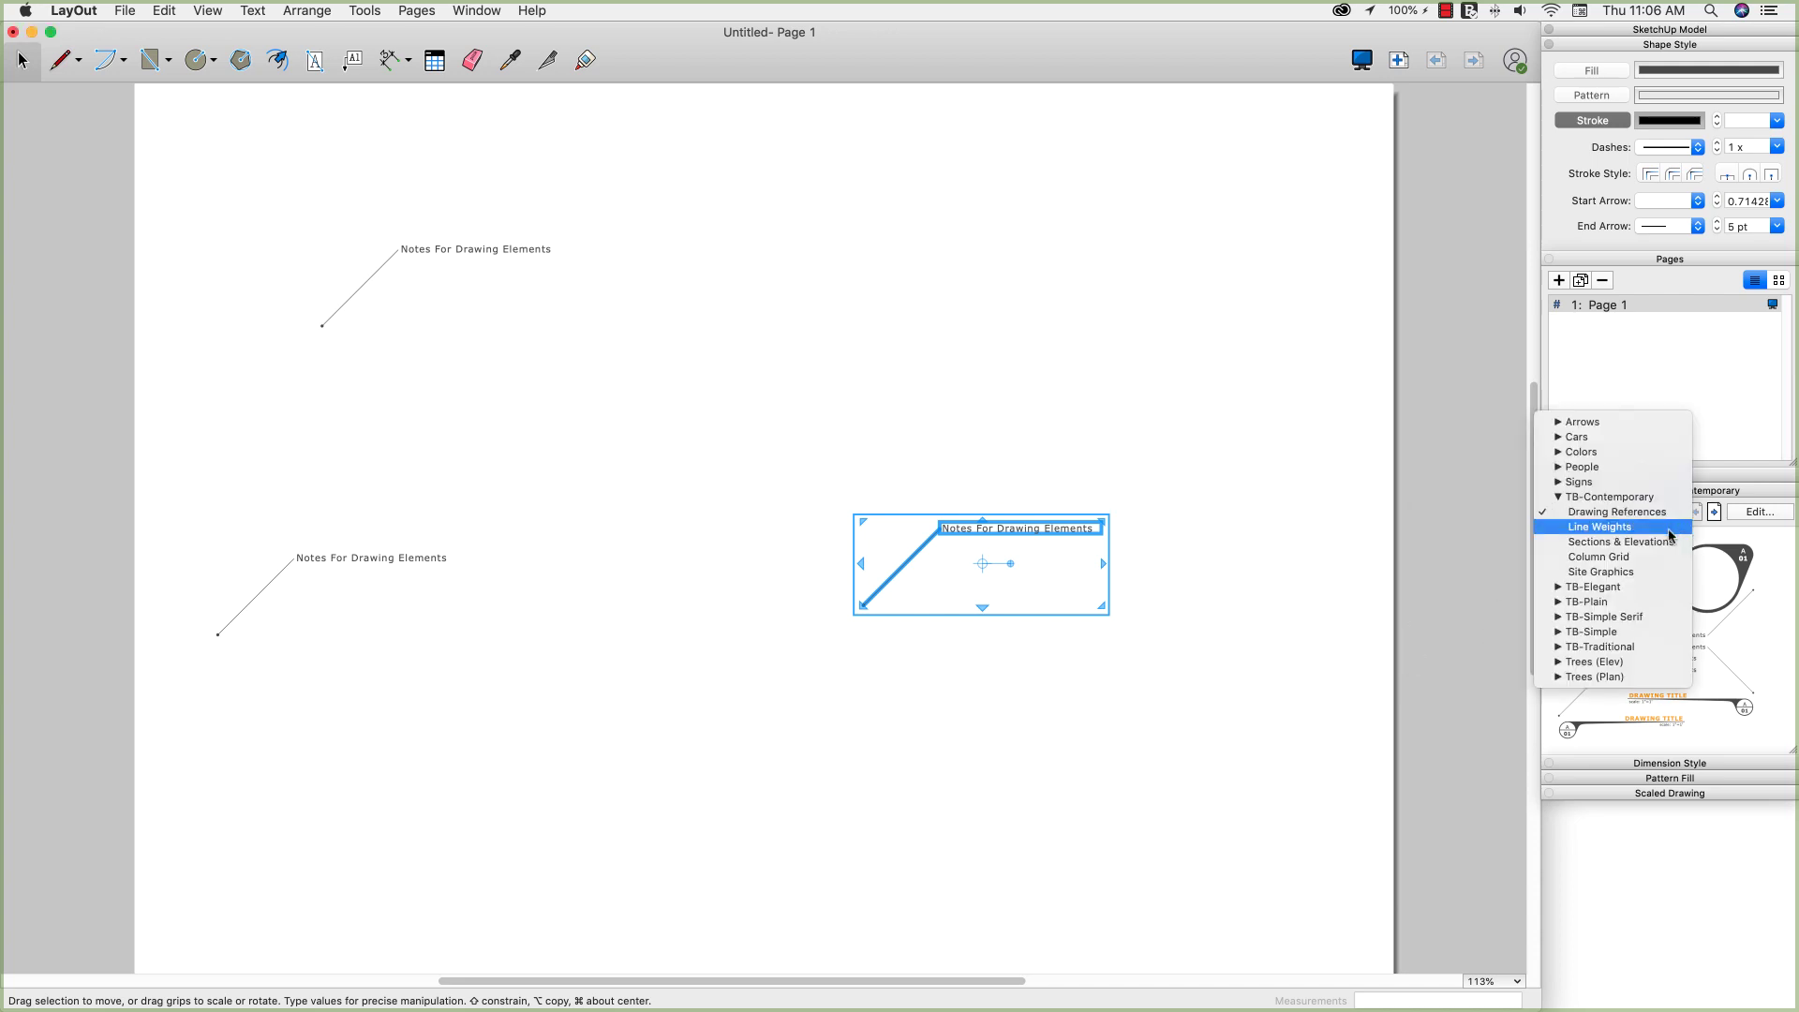
{"action": "left_click", "coordinate": [1663, 556]}
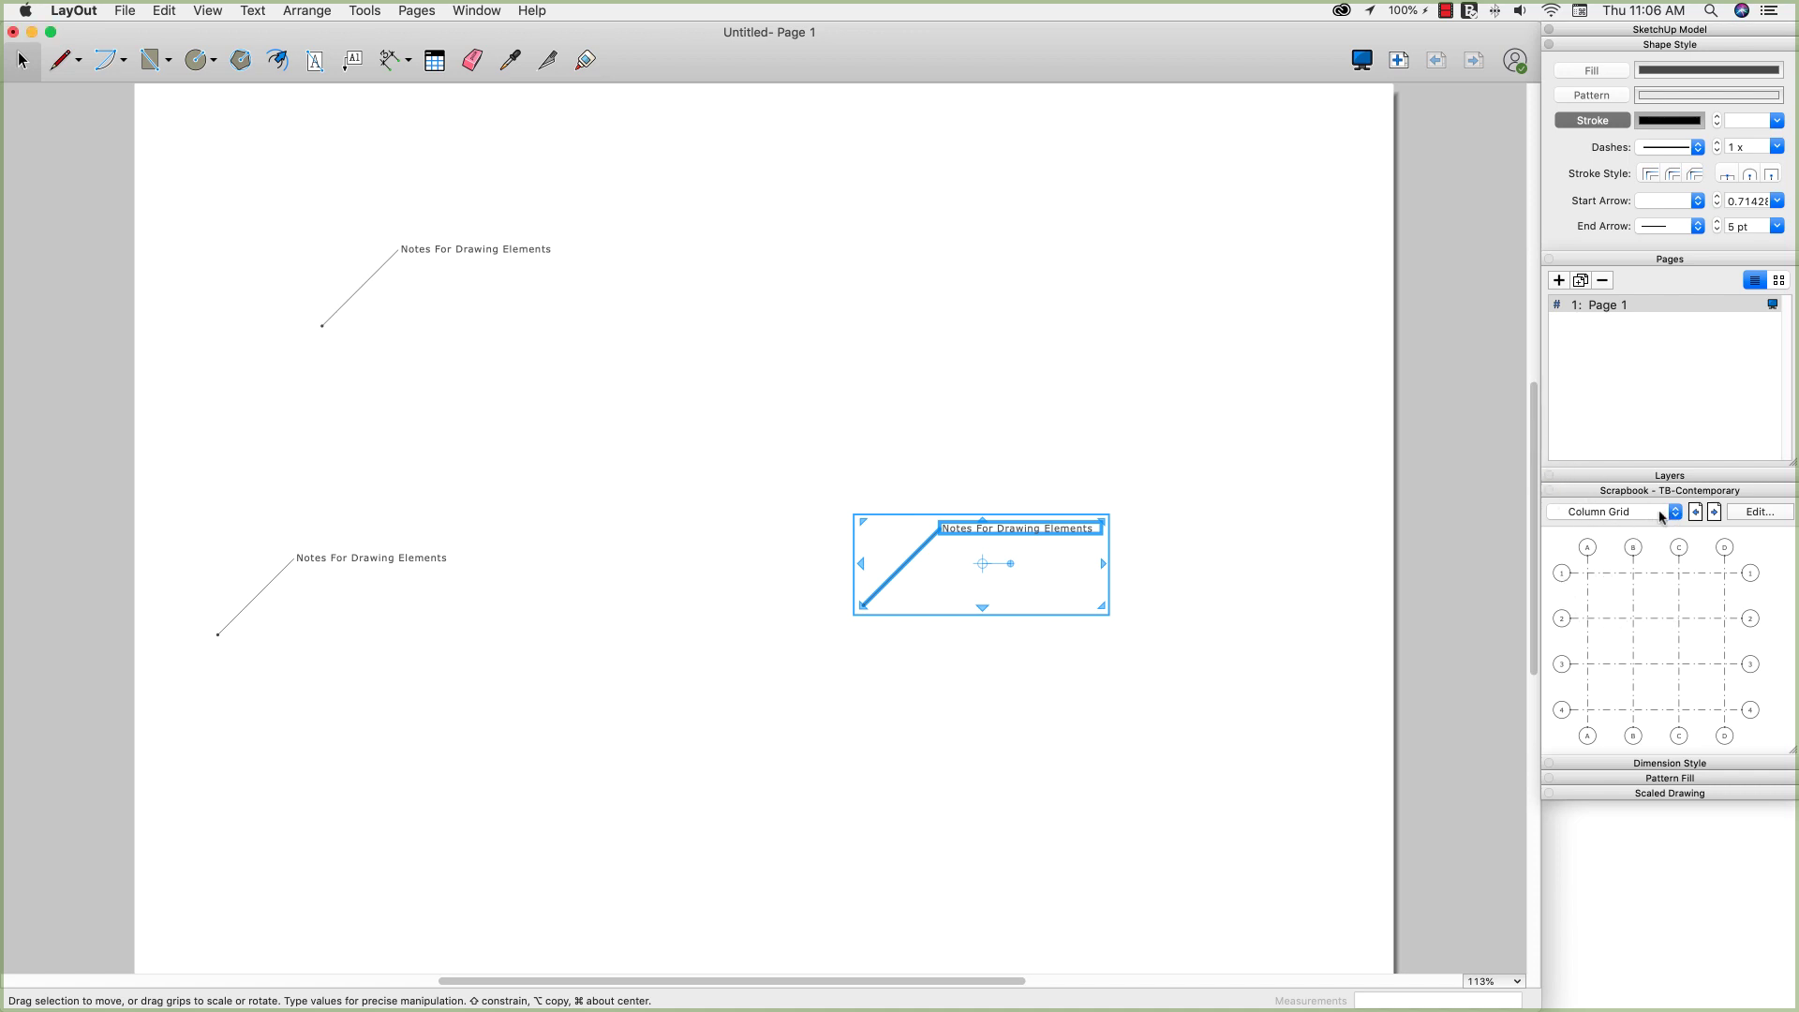
{"action": "left_click", "coordinate": [1749, 513]}
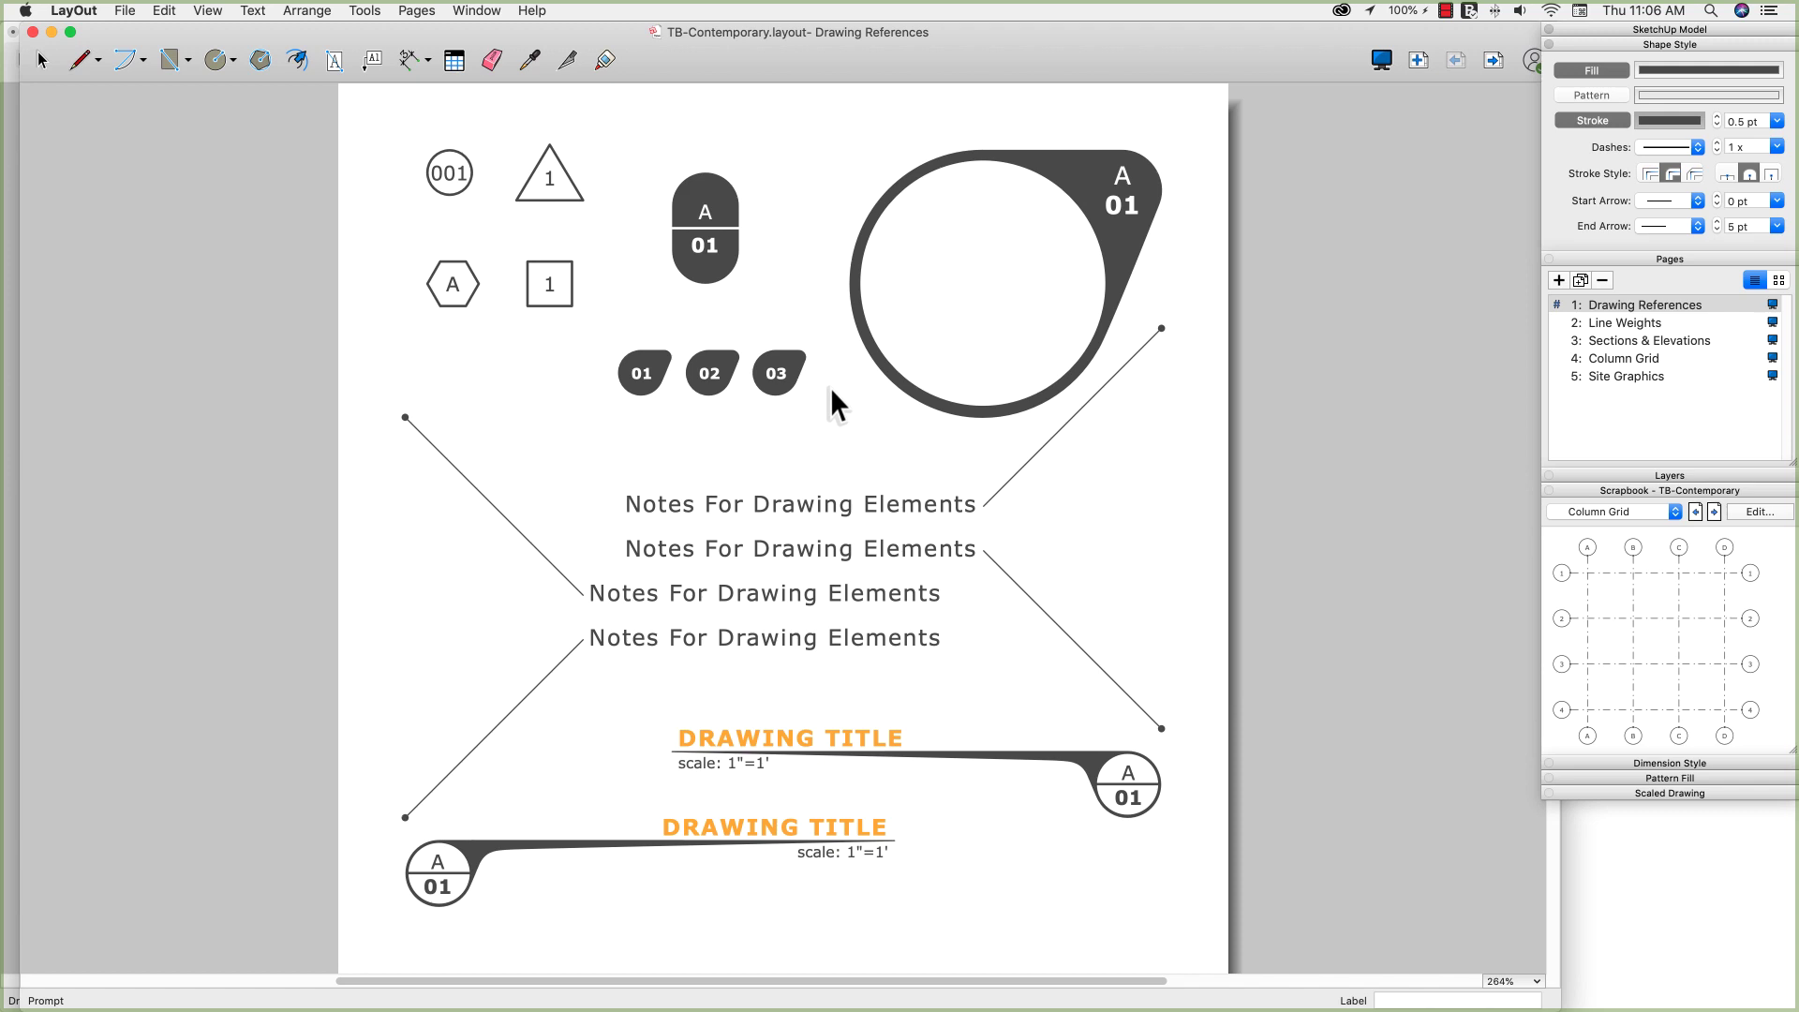
Go to the Column Grid page of TB-Contemporary, passing through Site Graphics
{"action": "left_click", "coordinate": [1668, 512]}
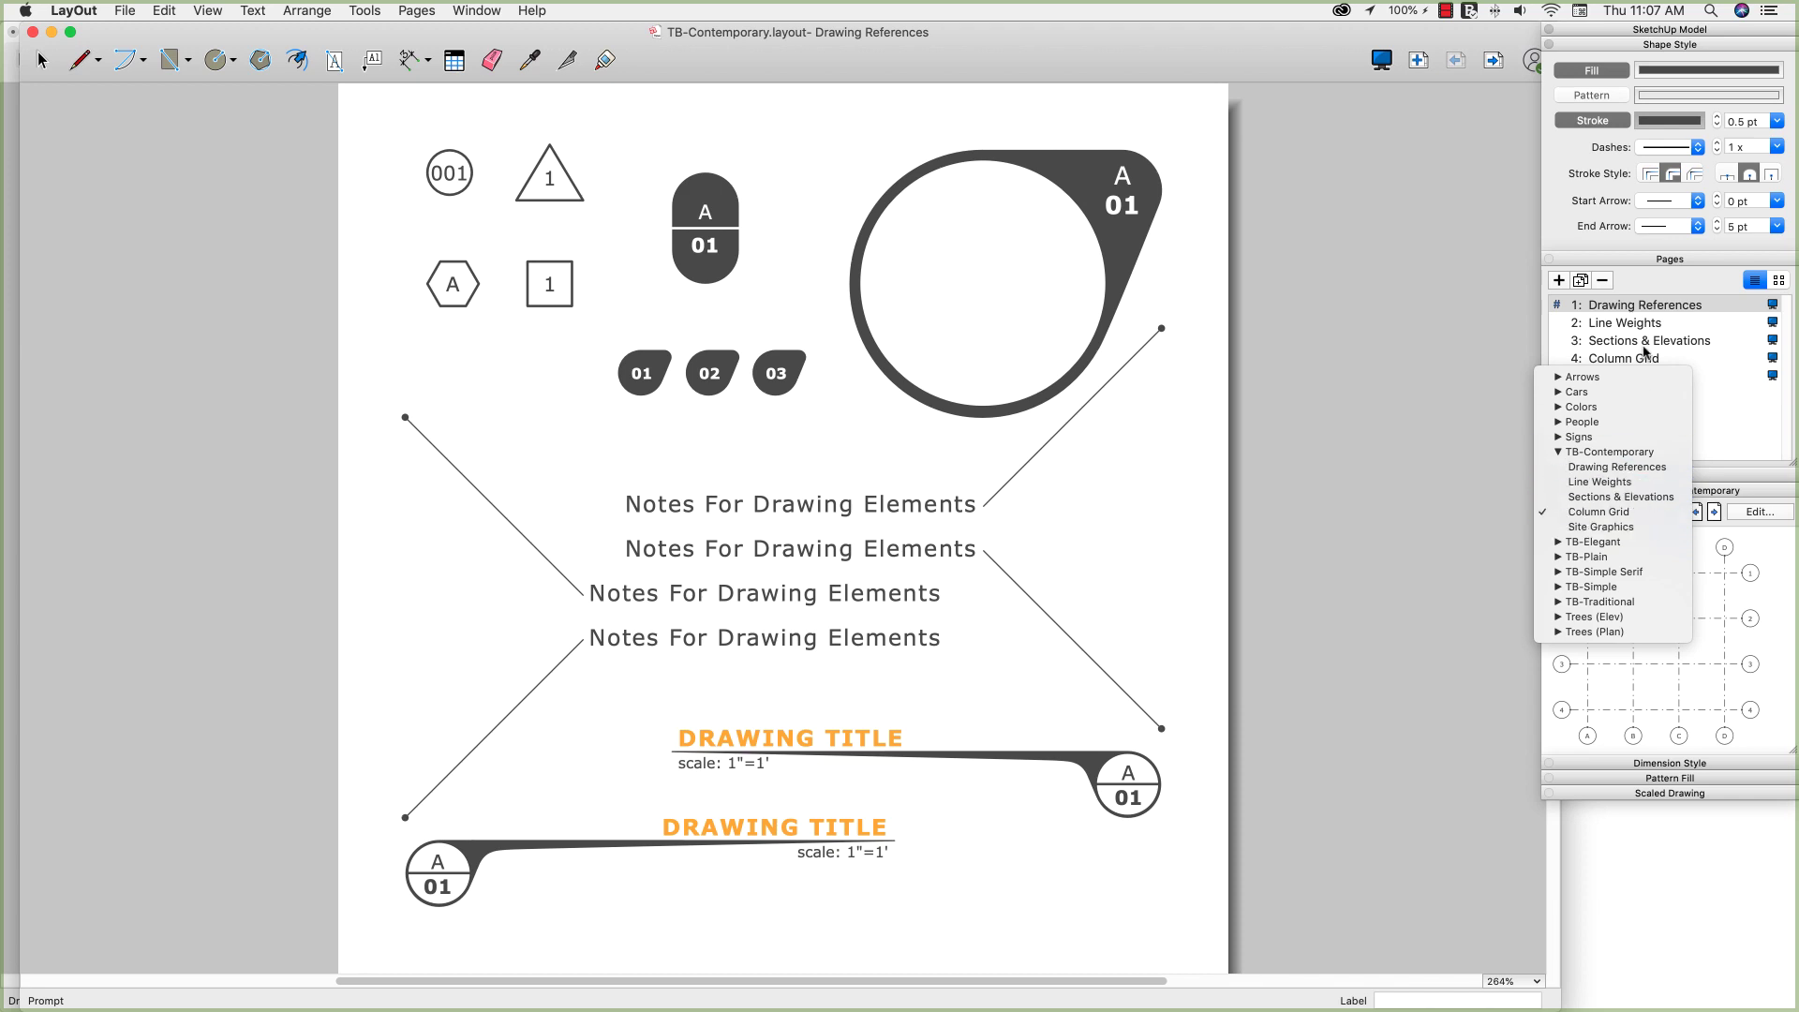
{"action": "left_click", "coordinate": [1651, 263]}
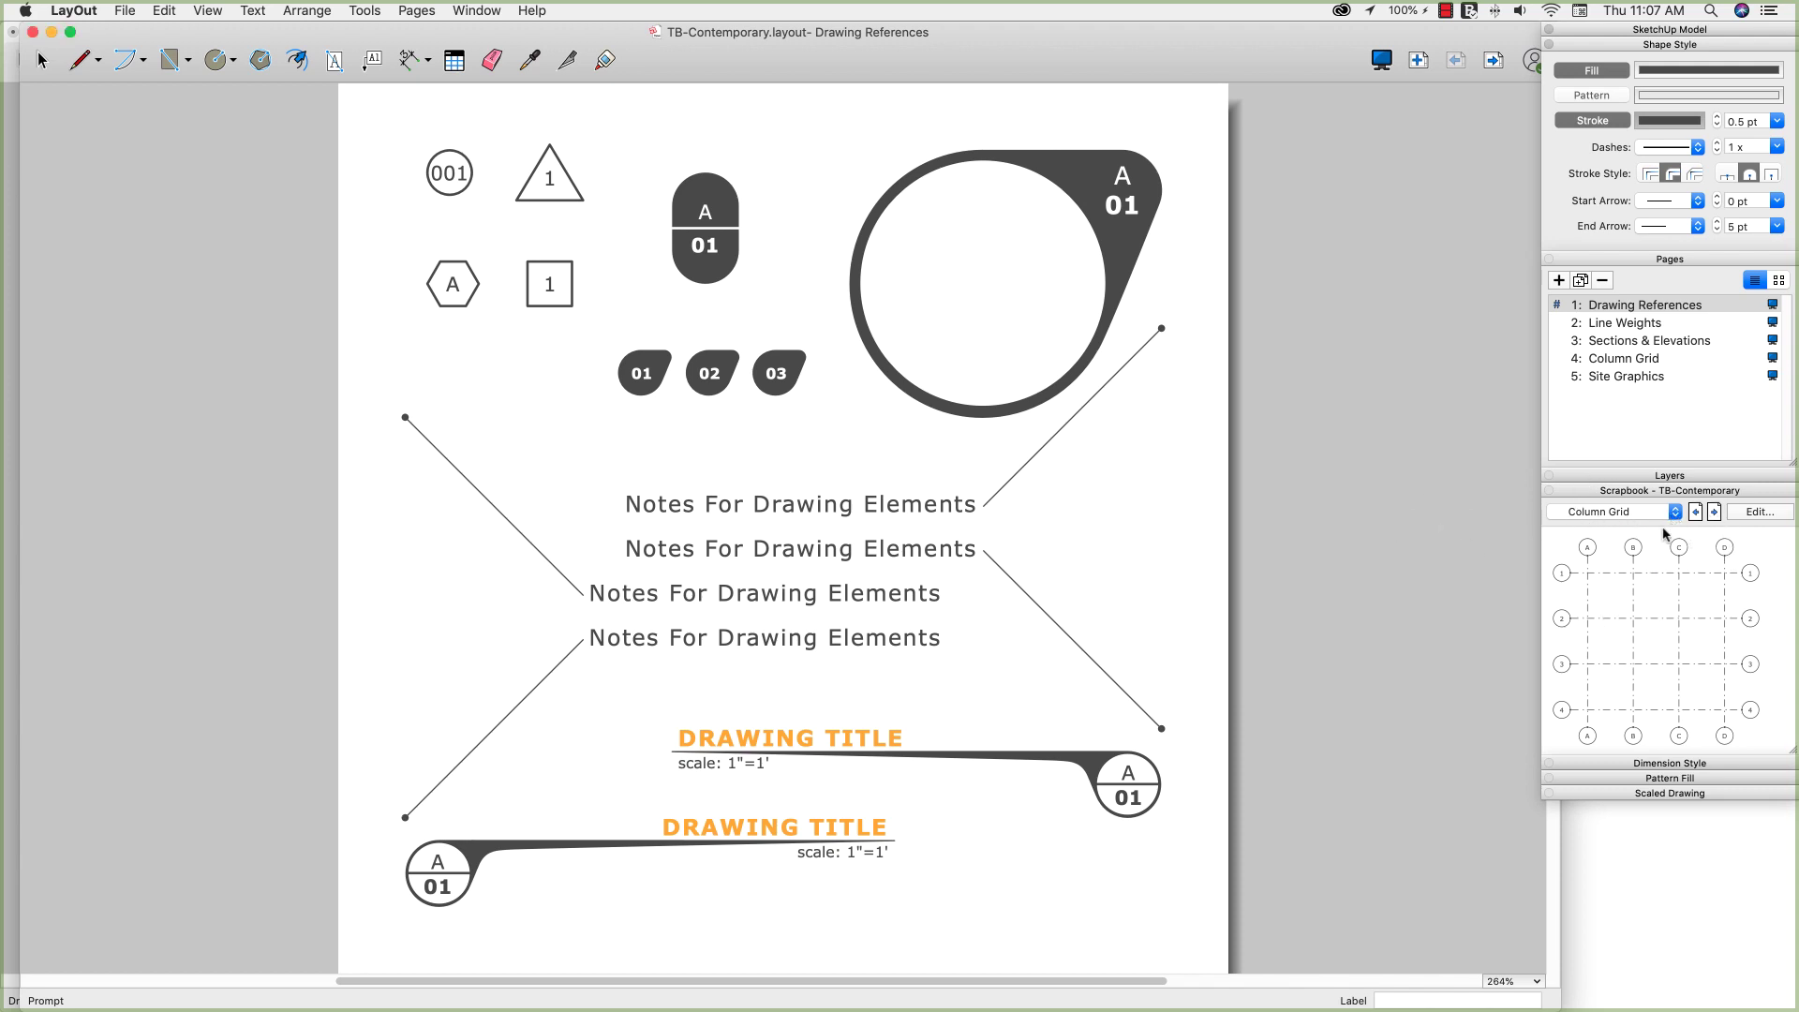
{"action": "left_click", "coordinate": [1628, 379]}
{"action": "left_click", "coordinate": [1619, 360]}
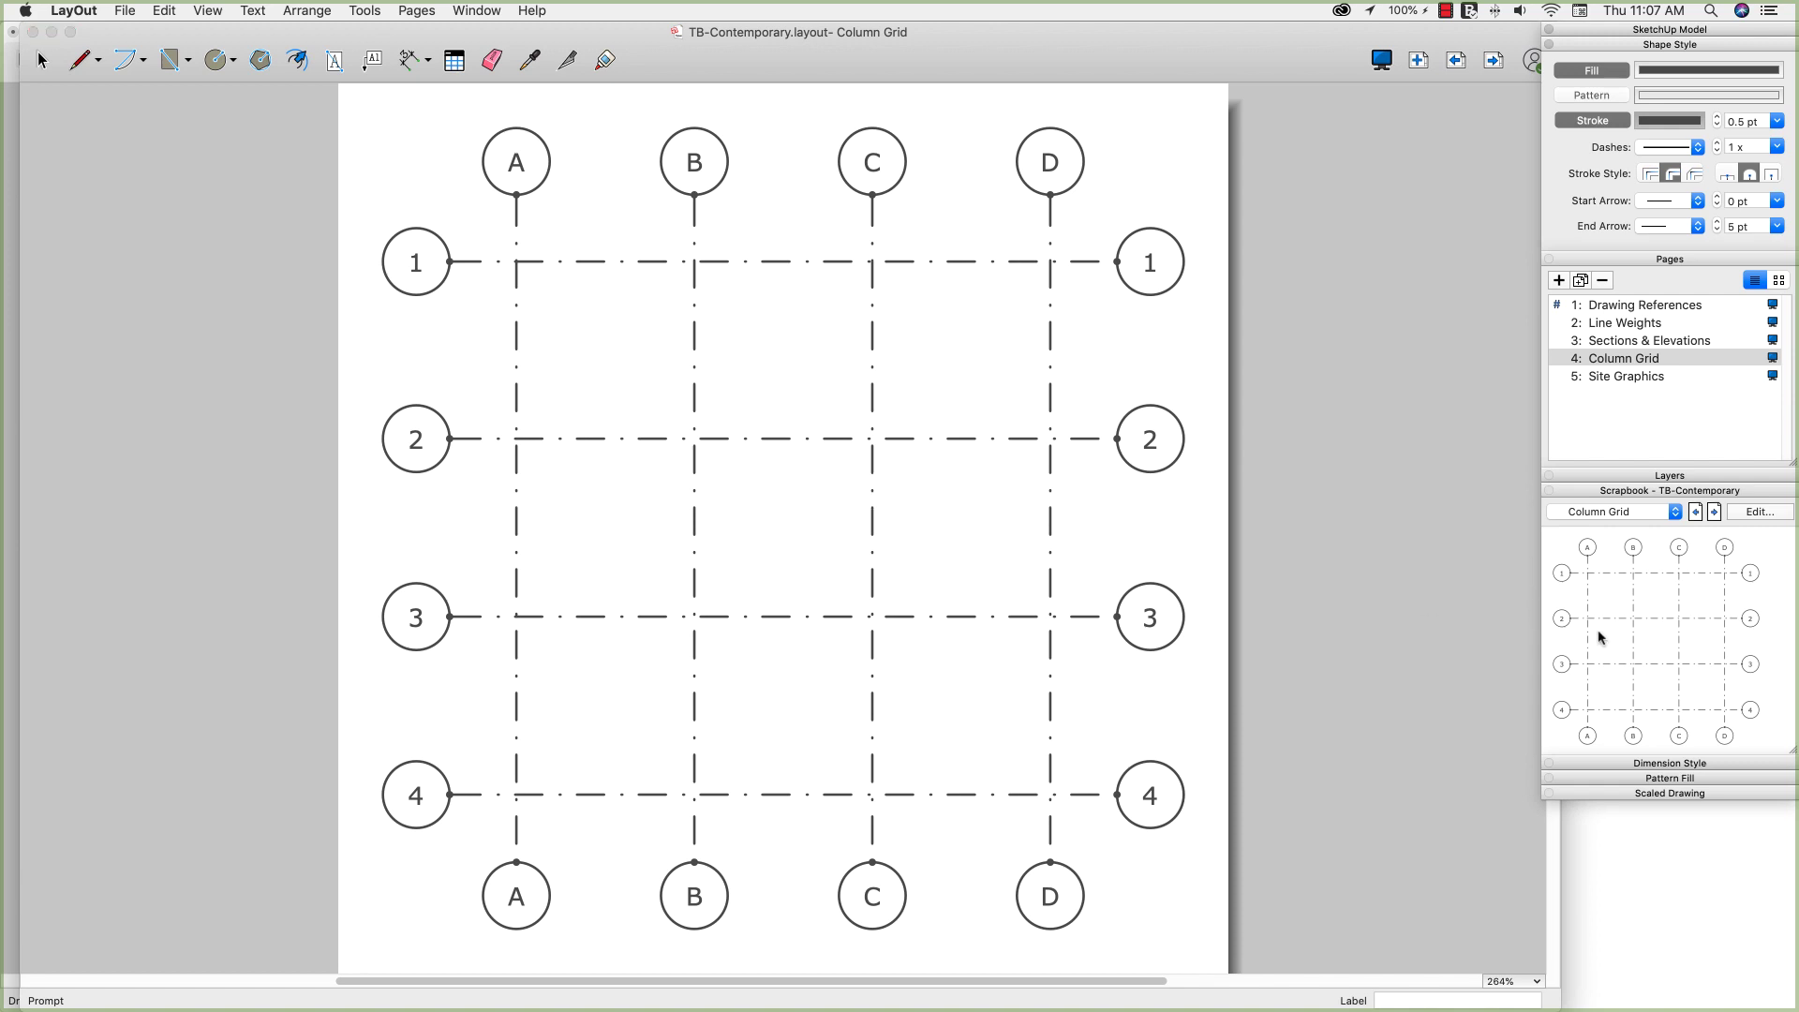
Change horizontal grid line 4 from dash-dot to a dotted dash pattern
{"action": "left_click", "coordinate": [812, 260]}
{"action": "left_click_drag", "start_coordinate": [763, 434], "coordinate": [729, 795]}
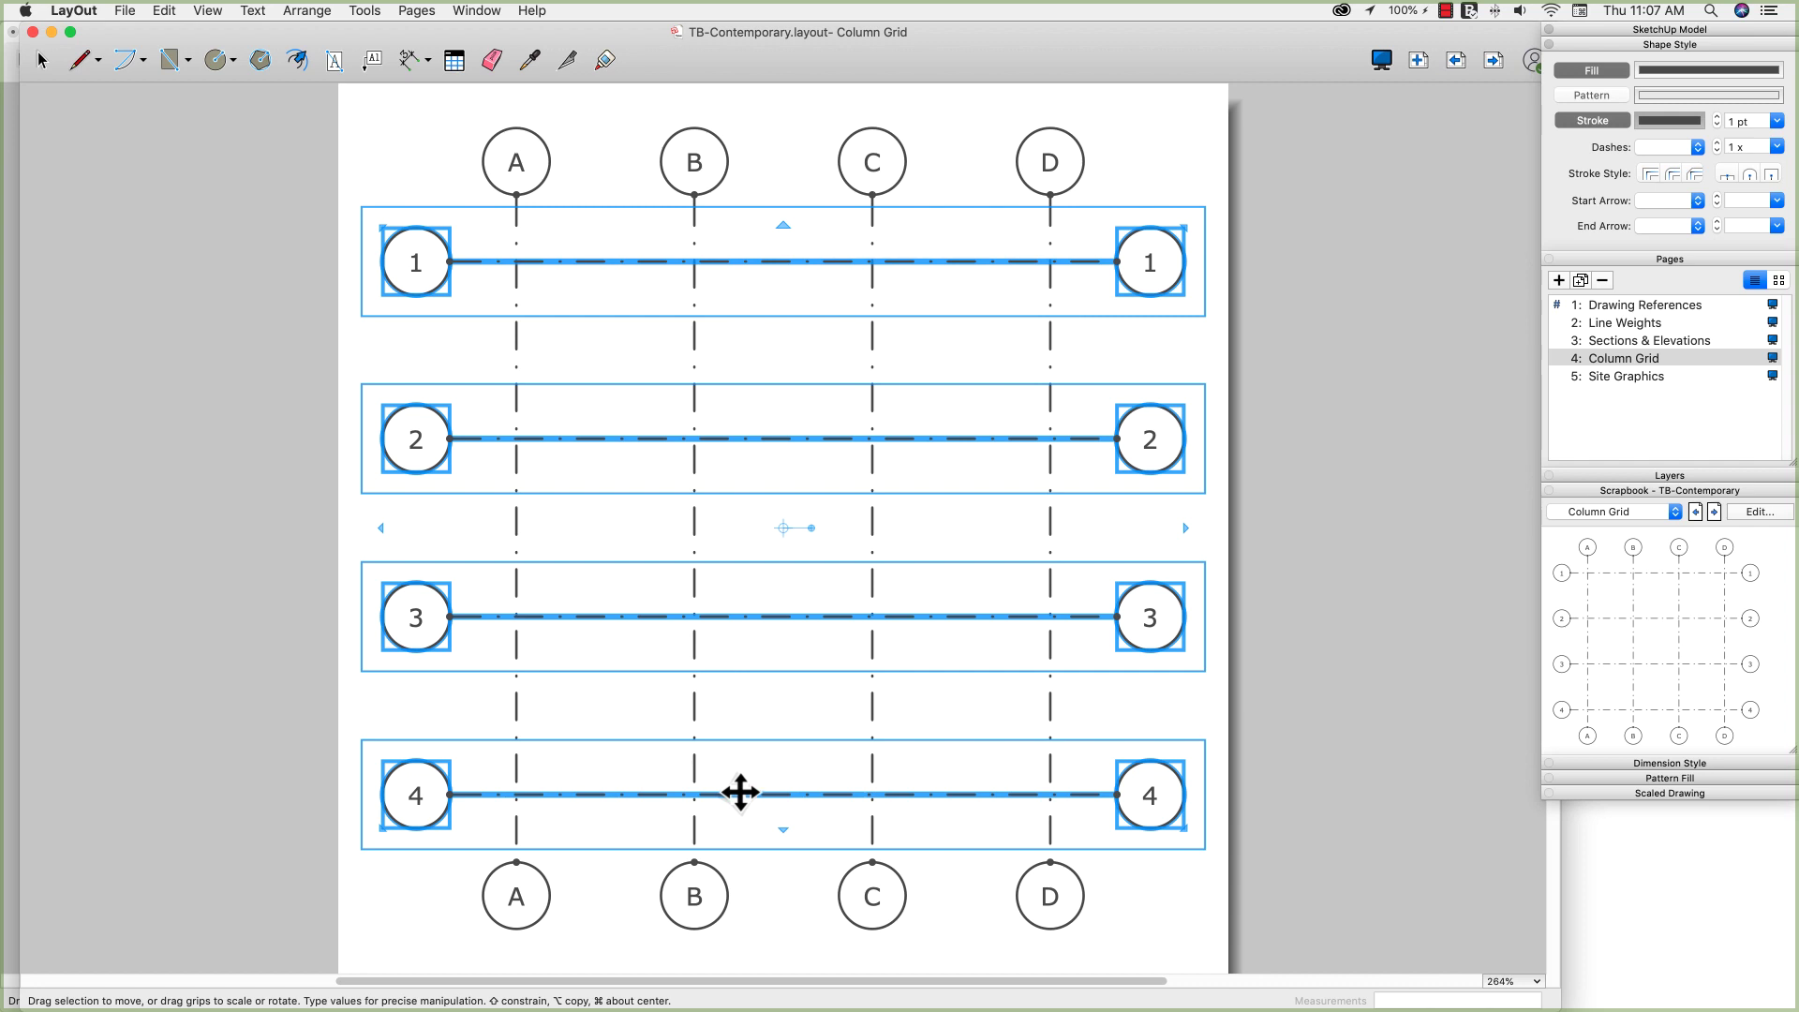
{"action": "double_click", "coordinate": [740, 793]}
{"action": "left_click", "coordinate": [769, 796]}
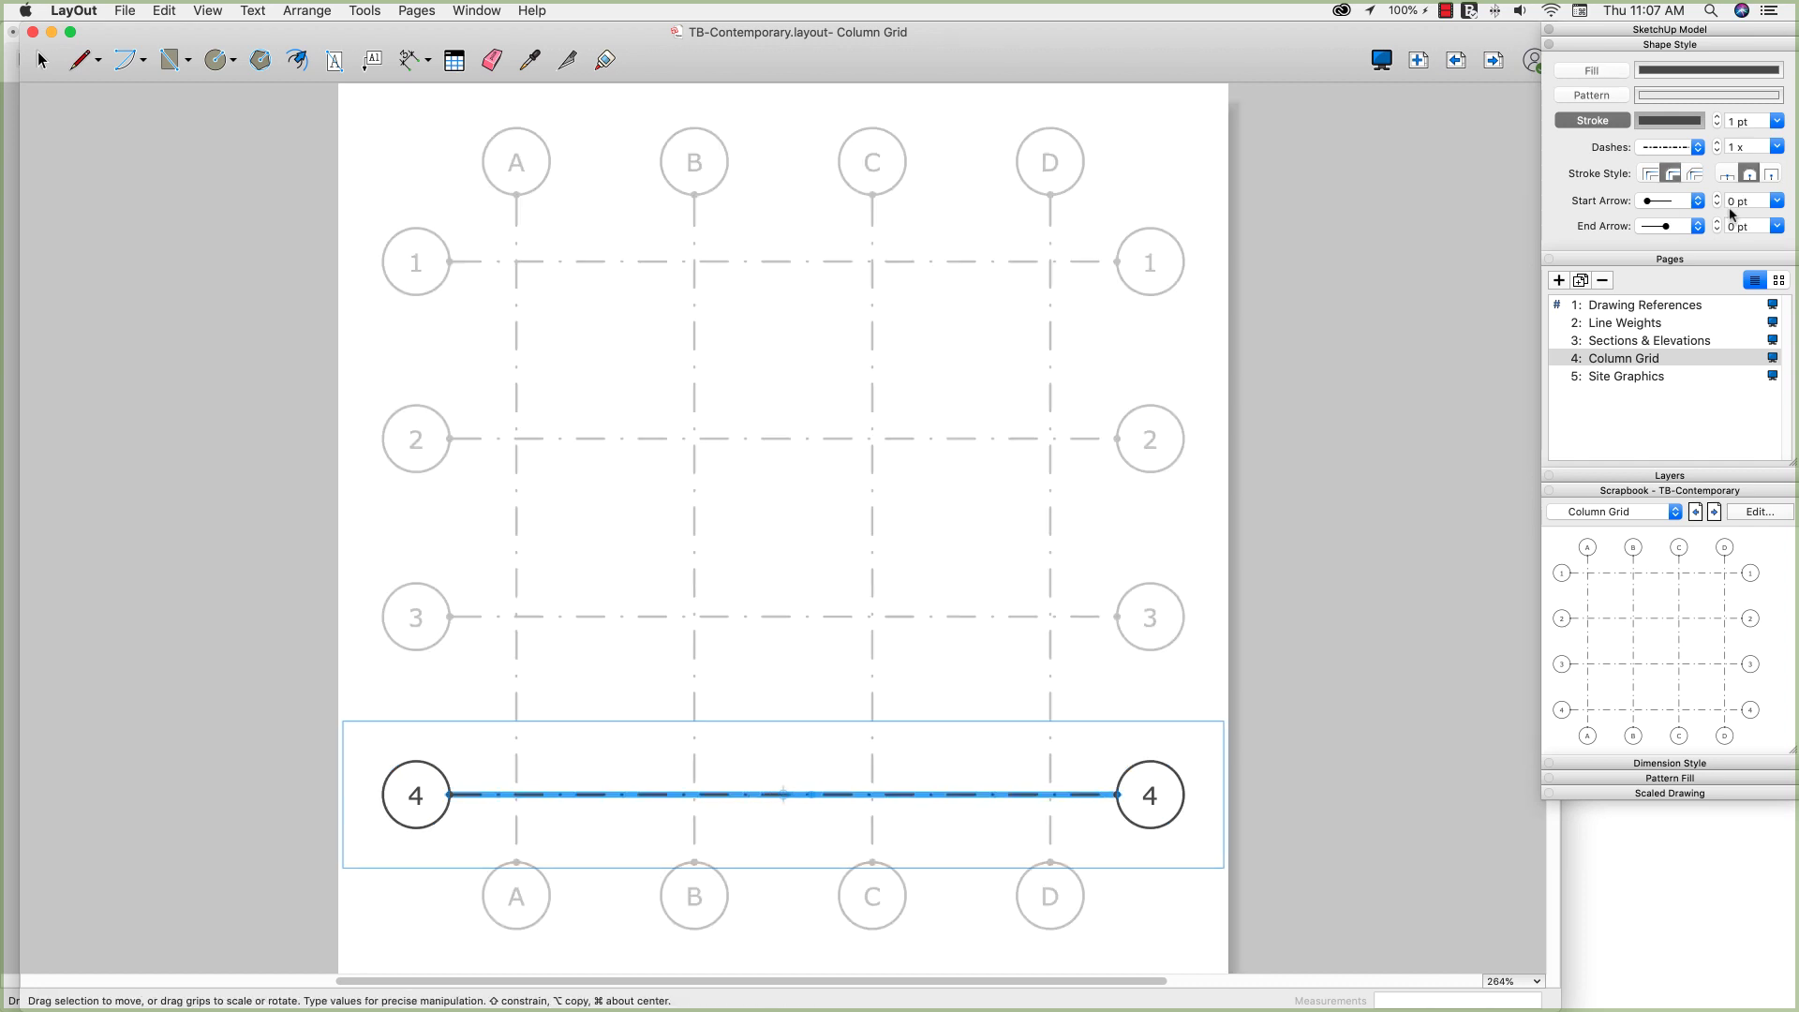
{"action": "left_click", "coordinate": [1696, 147]}
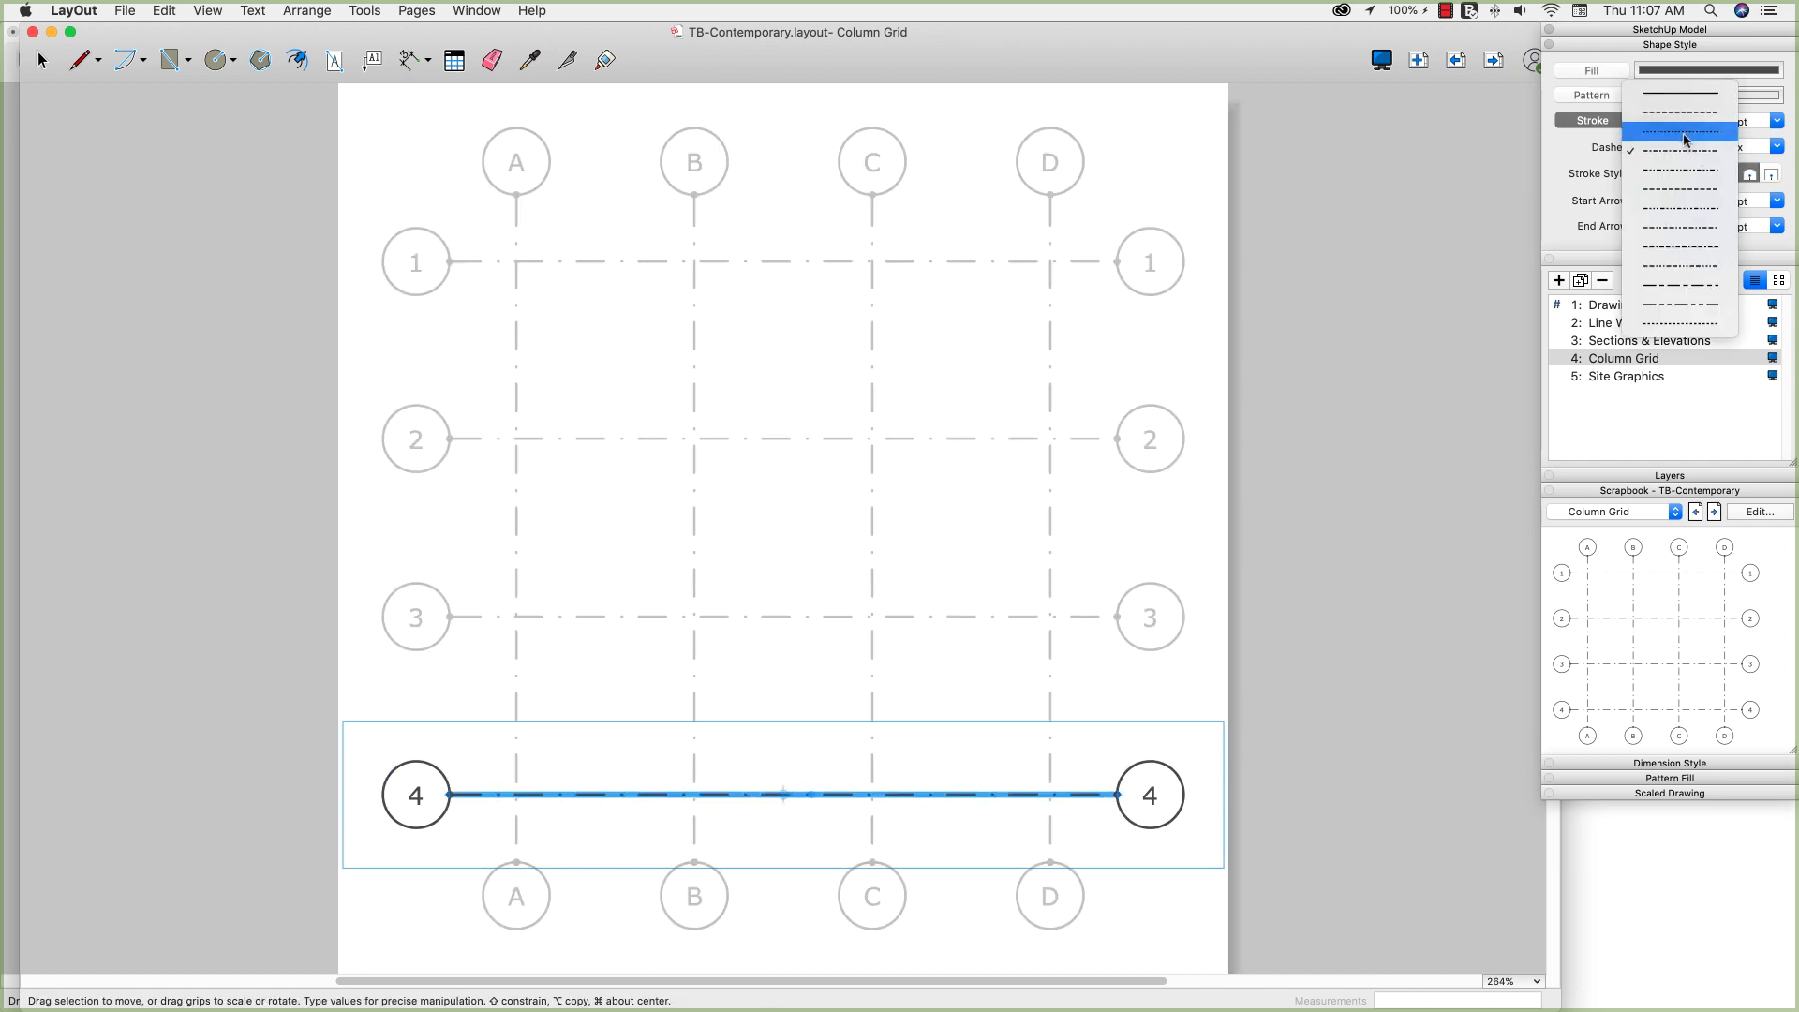
{"action": "left_click", "coordinate": [1683, 133]}
{"action": "key", "text": "Escape"}
{"action": "key", "text": "Escape"}
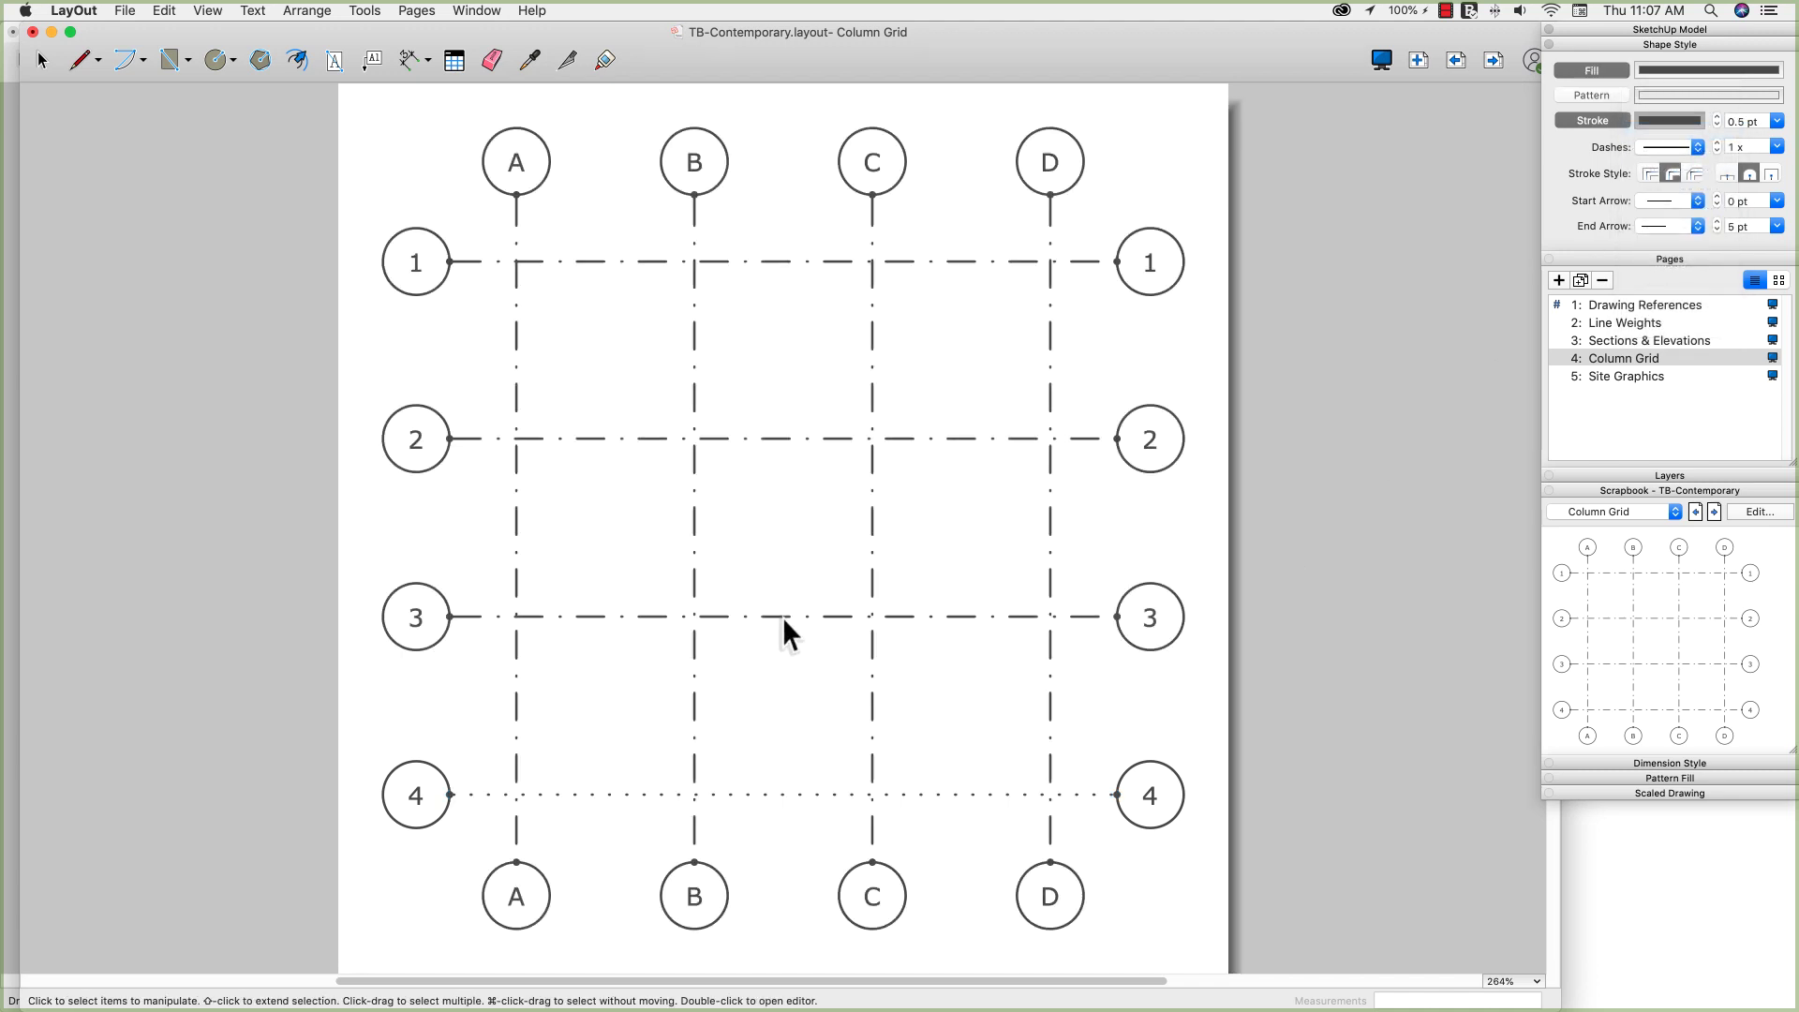
Make grid line 3 dotted as well, then exit its group
{"action": "double_click", "coordinate": [784, 616]}
{"action": "left_click", "coordinate": [783, 615]}
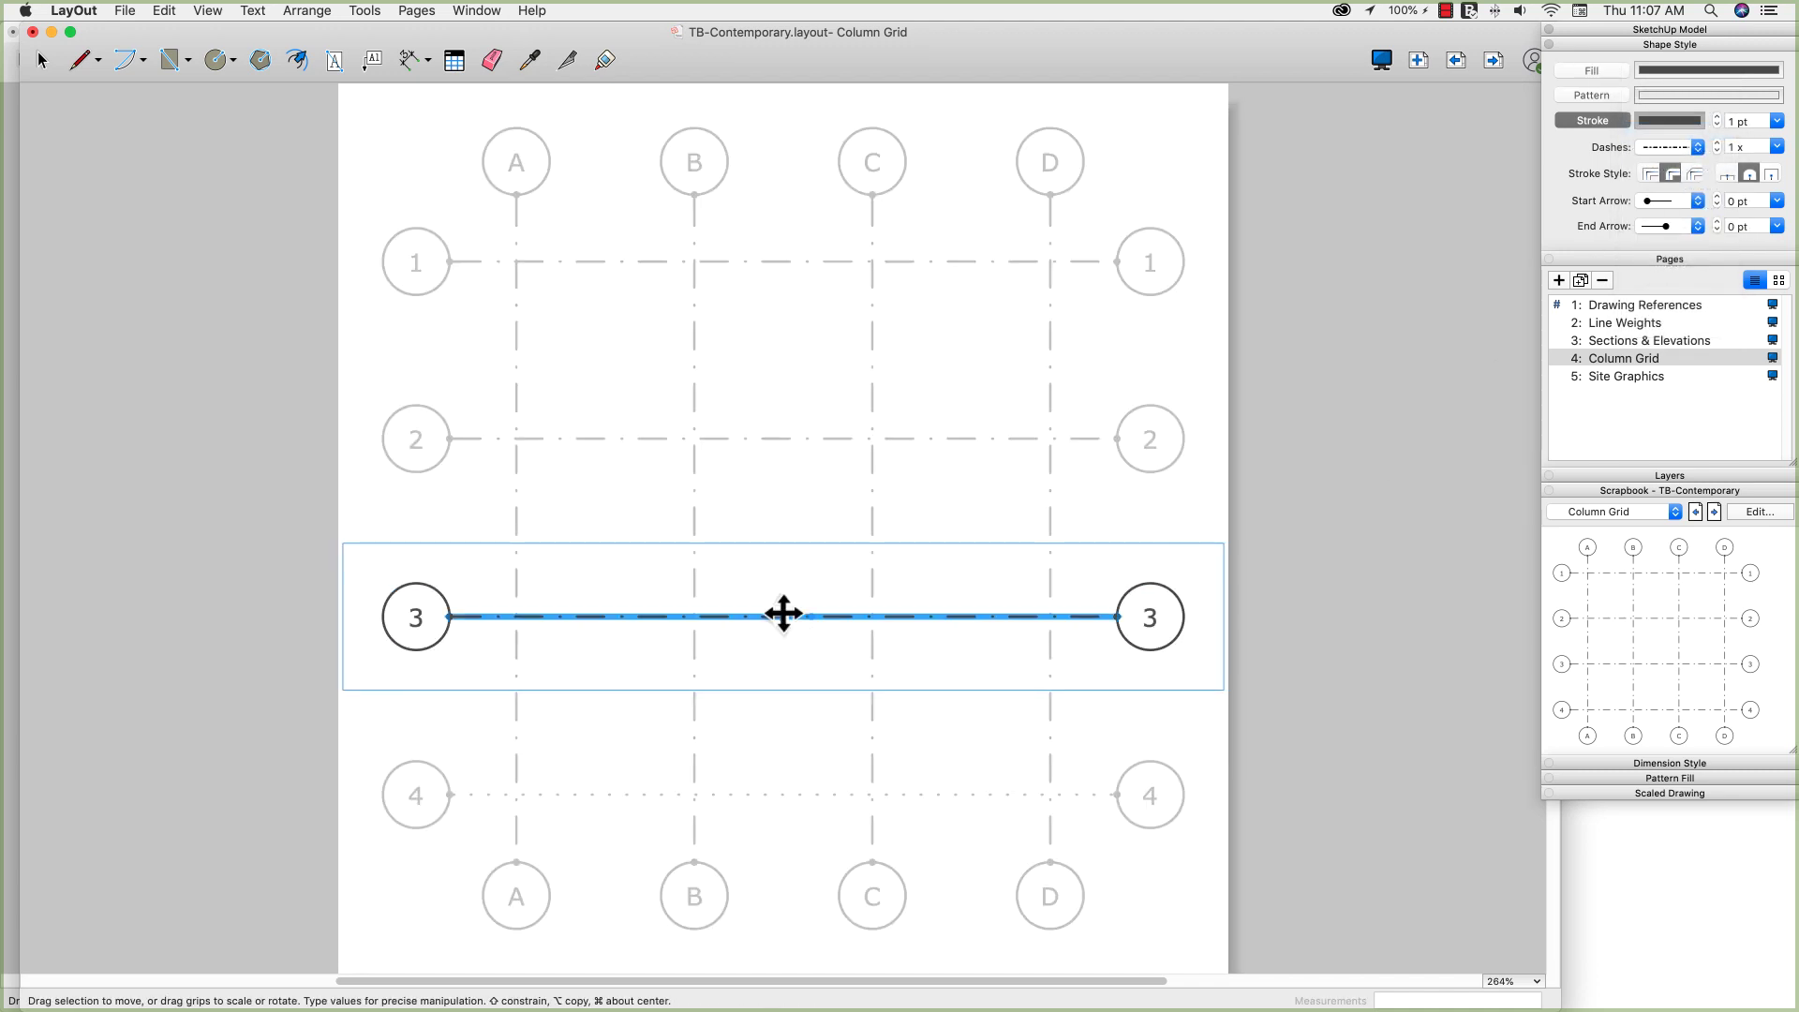
{"action": "left_click", "coordinate": [1664, 147]}
{"action": "left_click", "coordinate": [1663, 133]}
{"action": "key", "text": "Escape"}
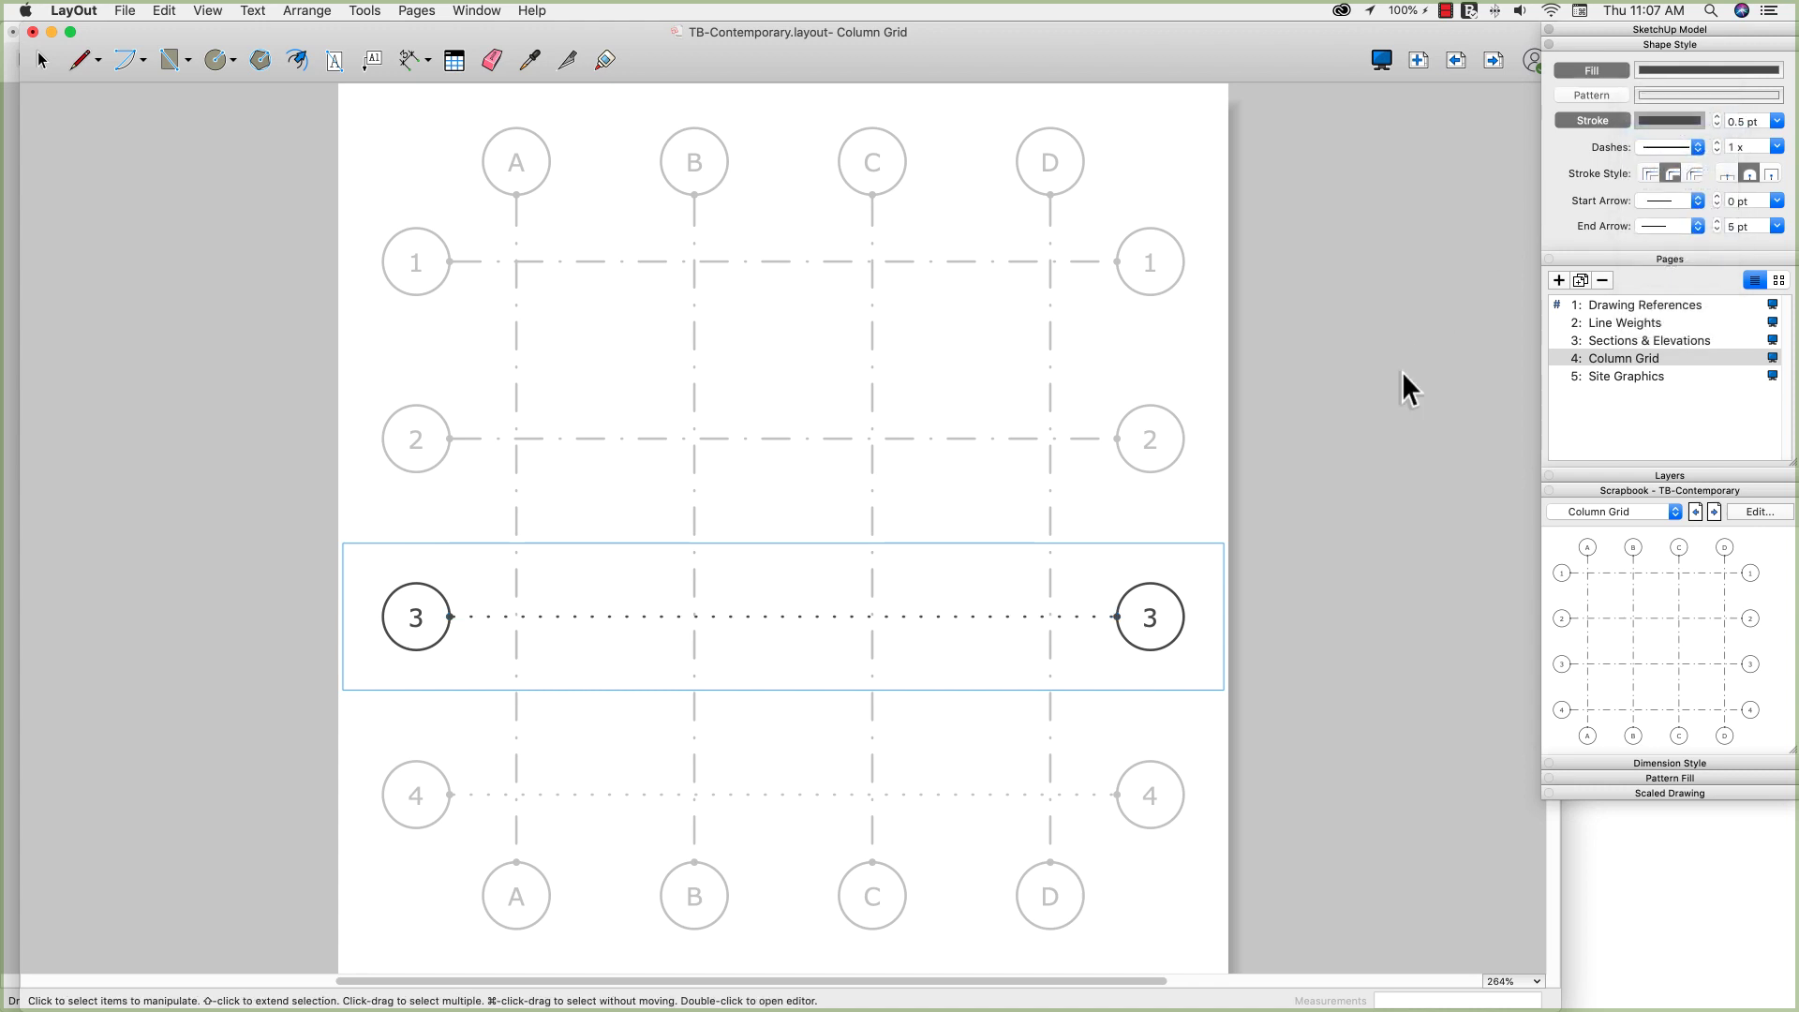
{"action": "key", "text": "Escape"}
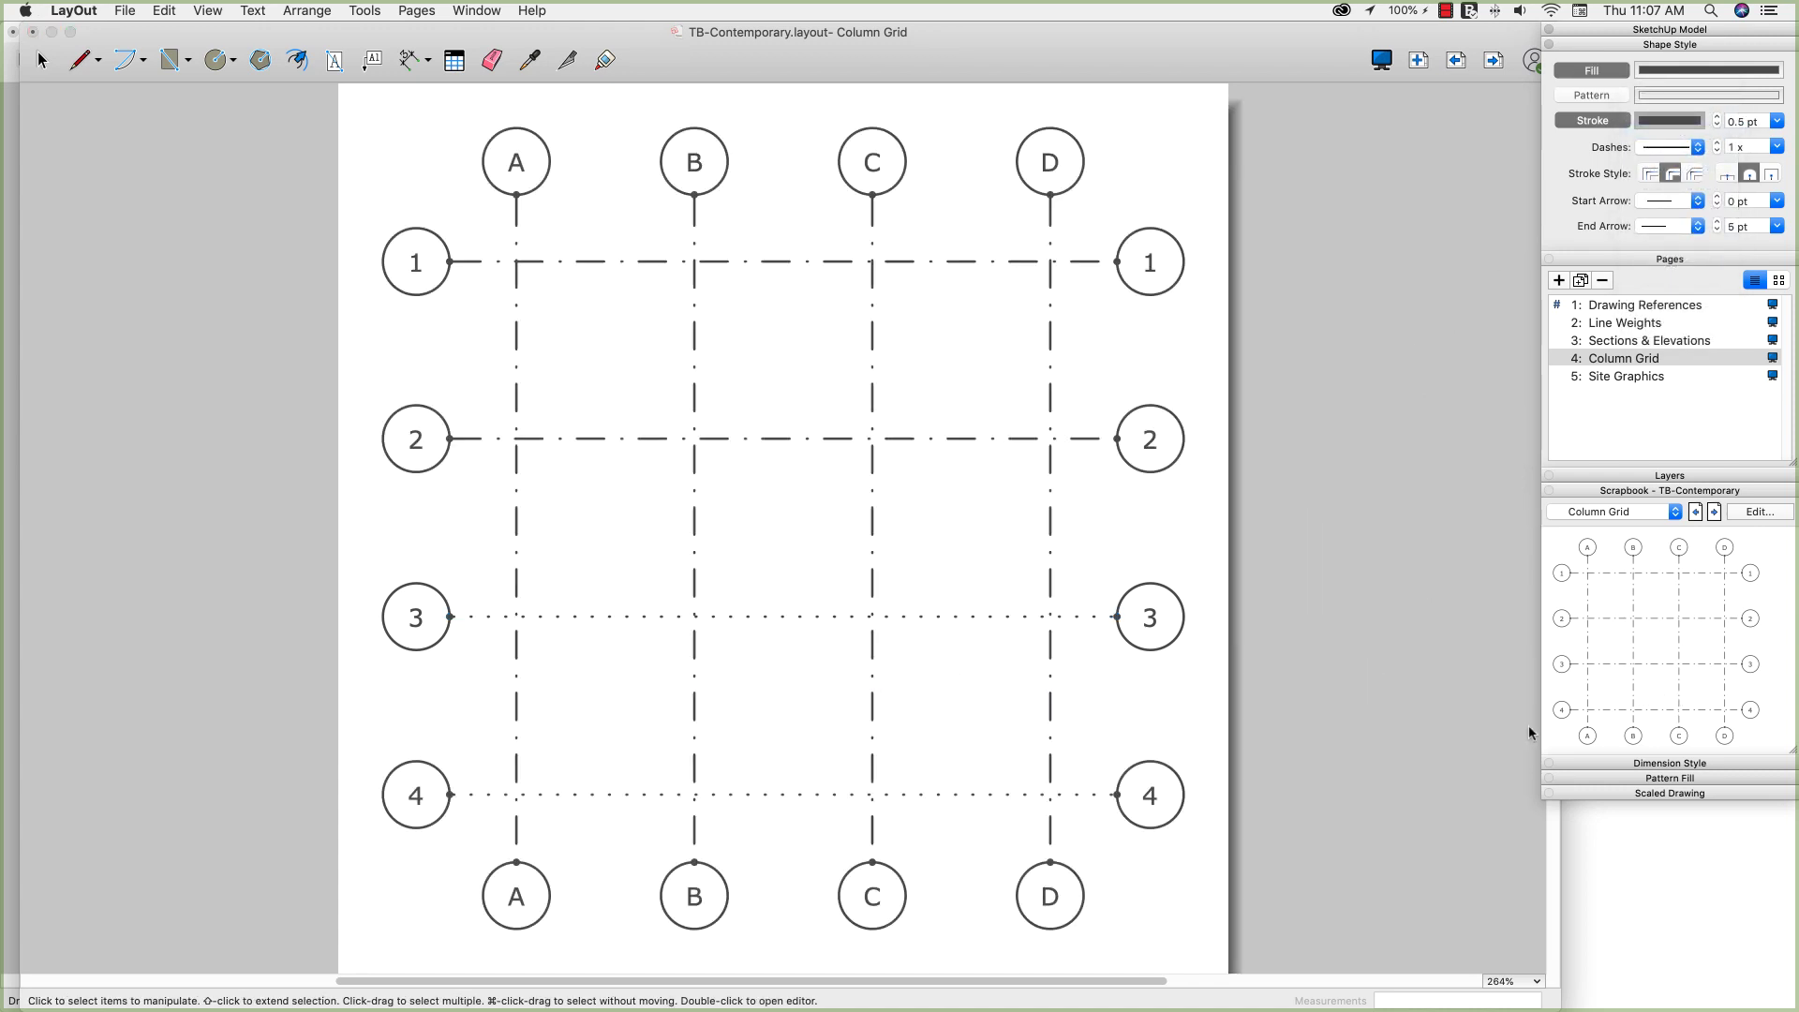
{"action": "left_click", "coordinate": [1316, 611]}
Save TB-Contemporary.layout with File > Save
{"action": "left_click", "coordinate": [125, 11]}
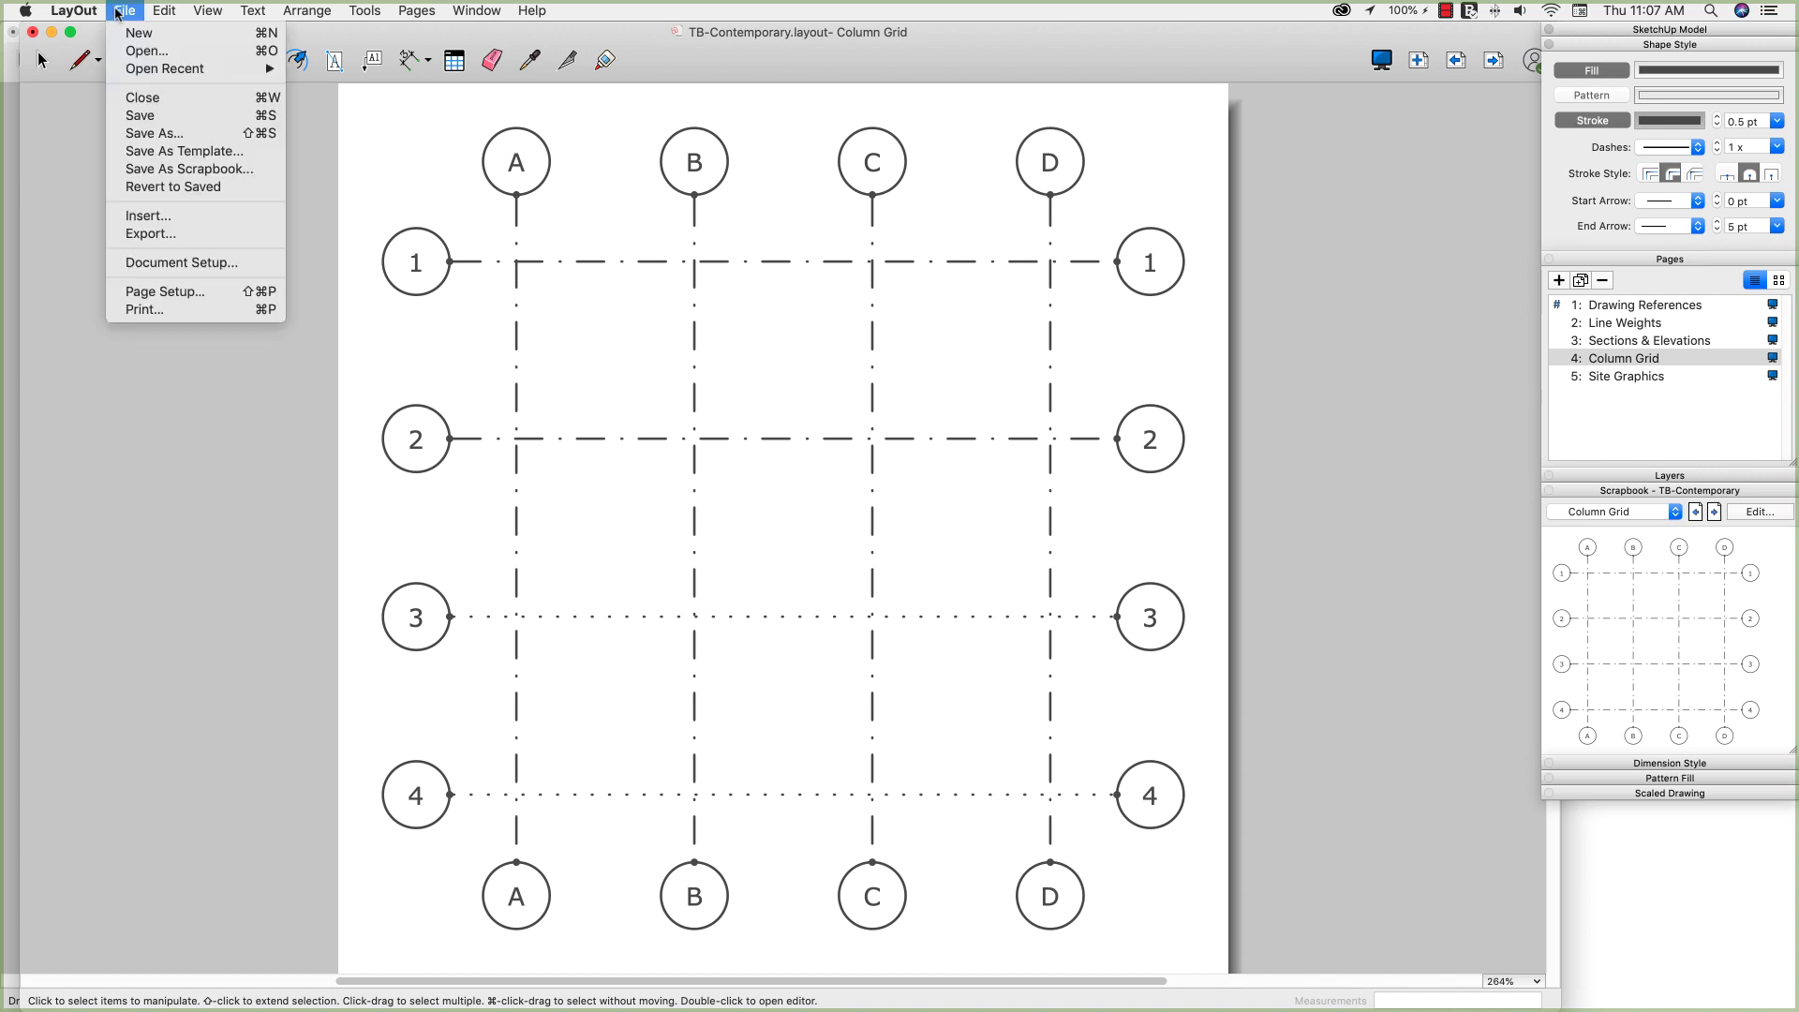
{"action": "left_click", "coordinate": [140, 115]}
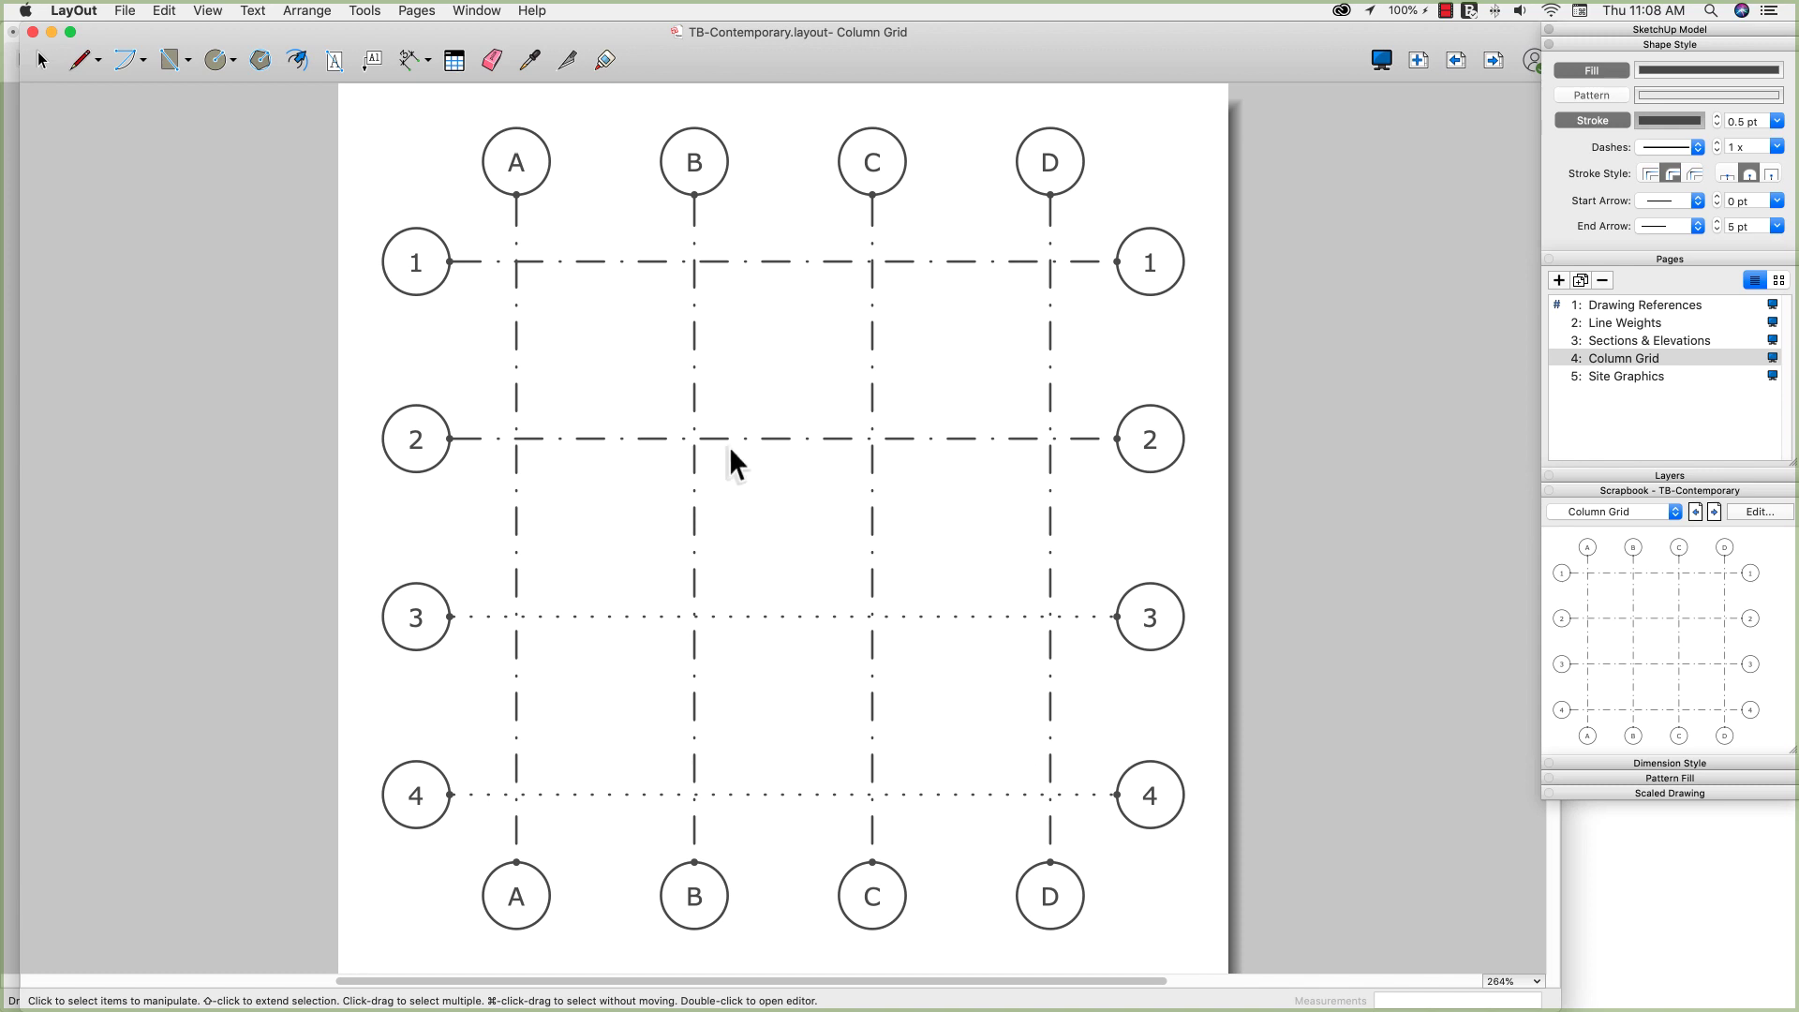
Show the Column Grid page from the TB-Contemporary (2) collection in the Scrapbook tray
{"action": "left_click", "coordinate": [1616, 513]}
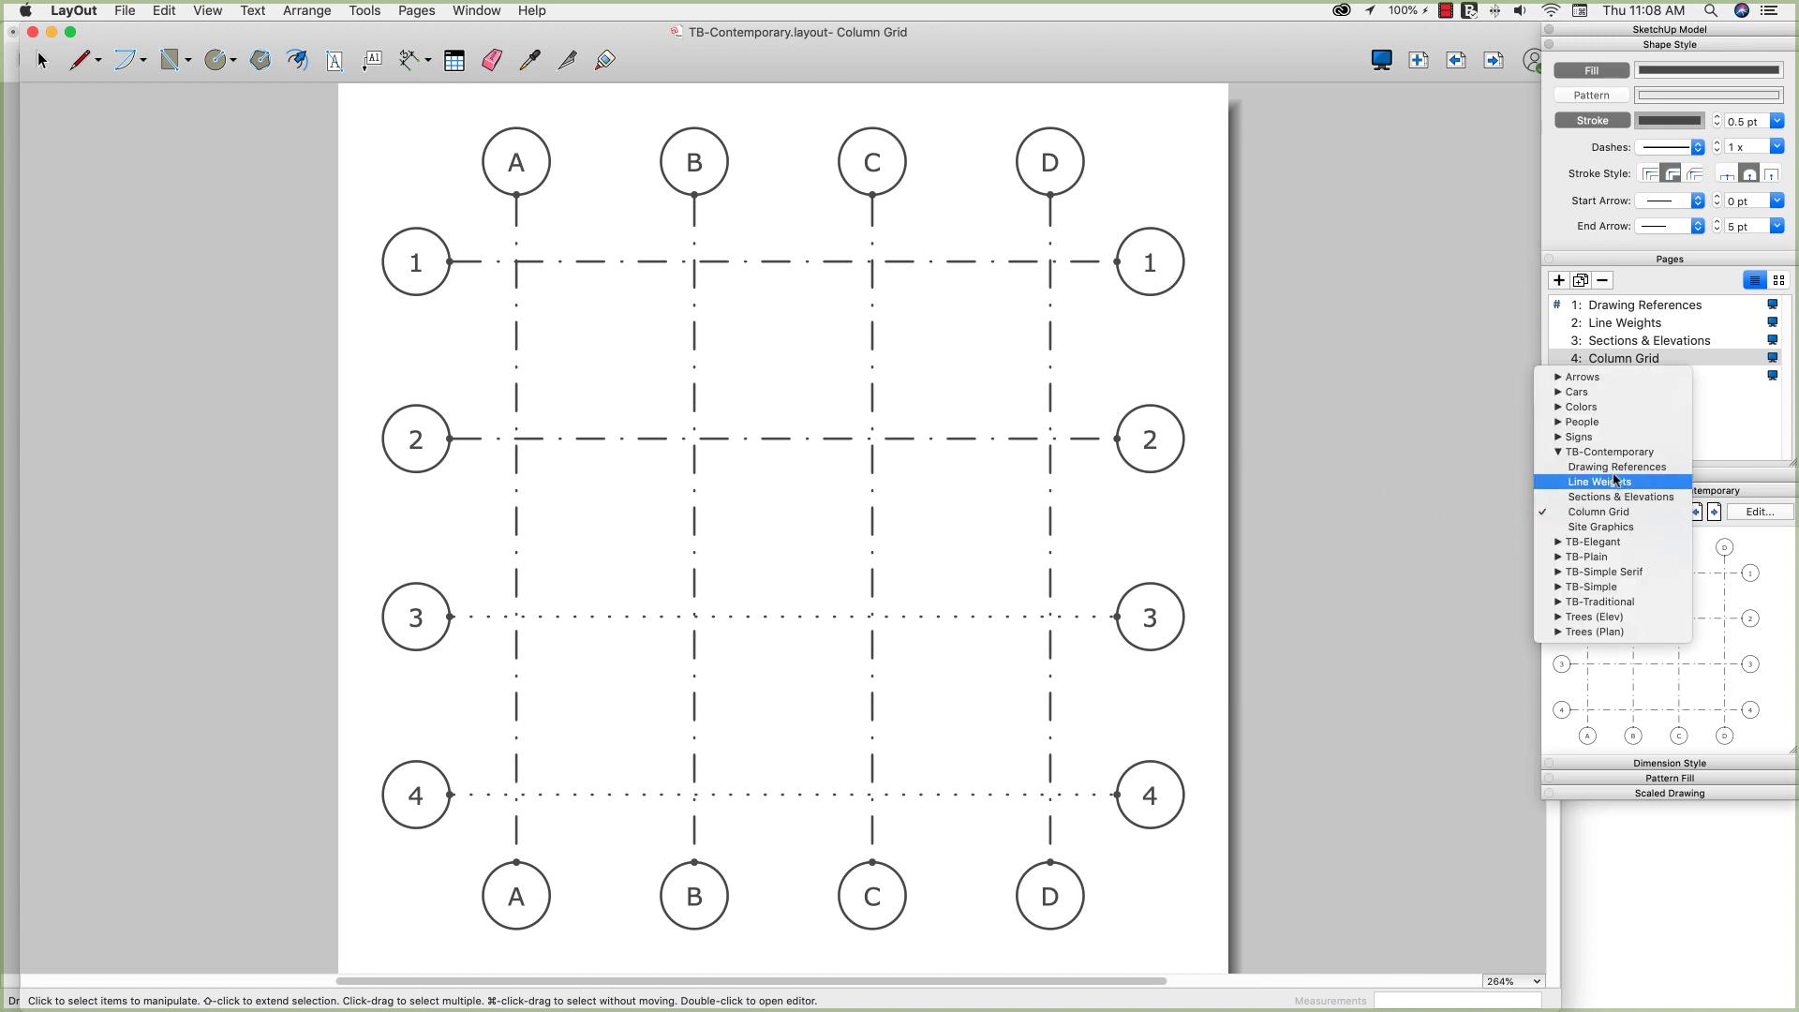
{"action": "left_click", "coordinate": [1620, 483]}
{"action": "left_click", "coordinate": [1602, 511]}
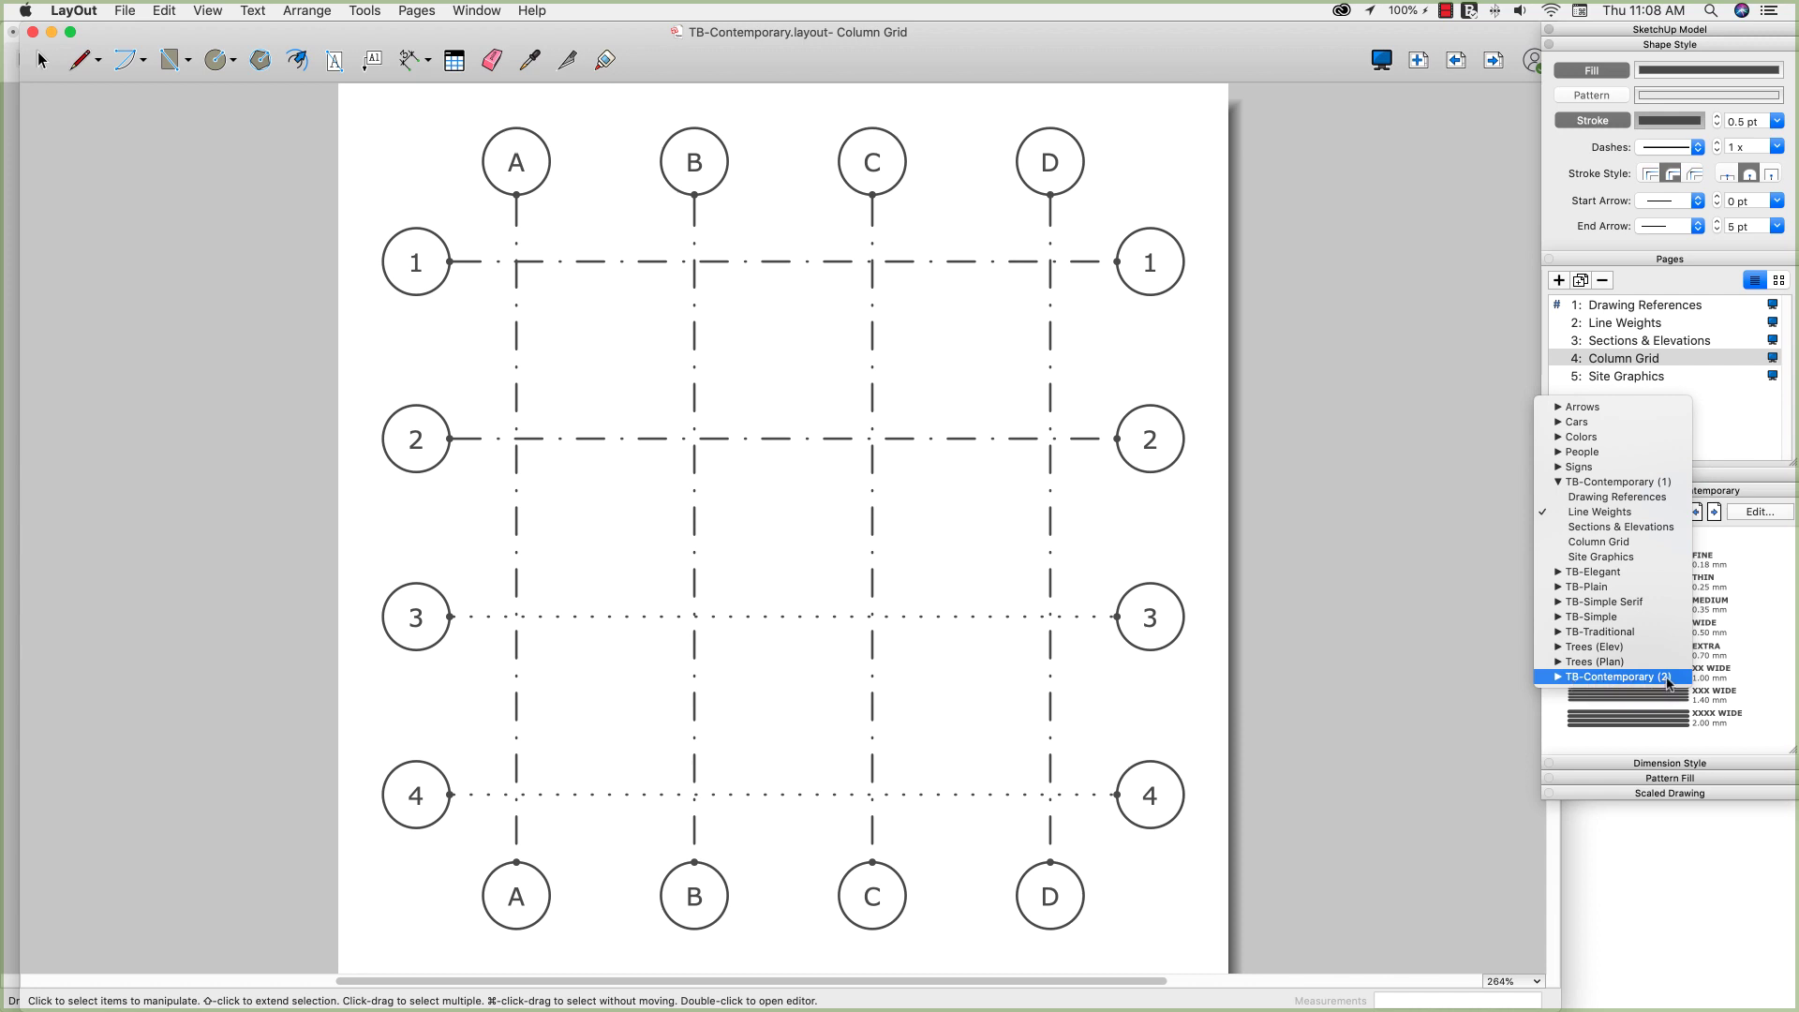
{"action": "left_click", "coordinate": [1575, 677]}
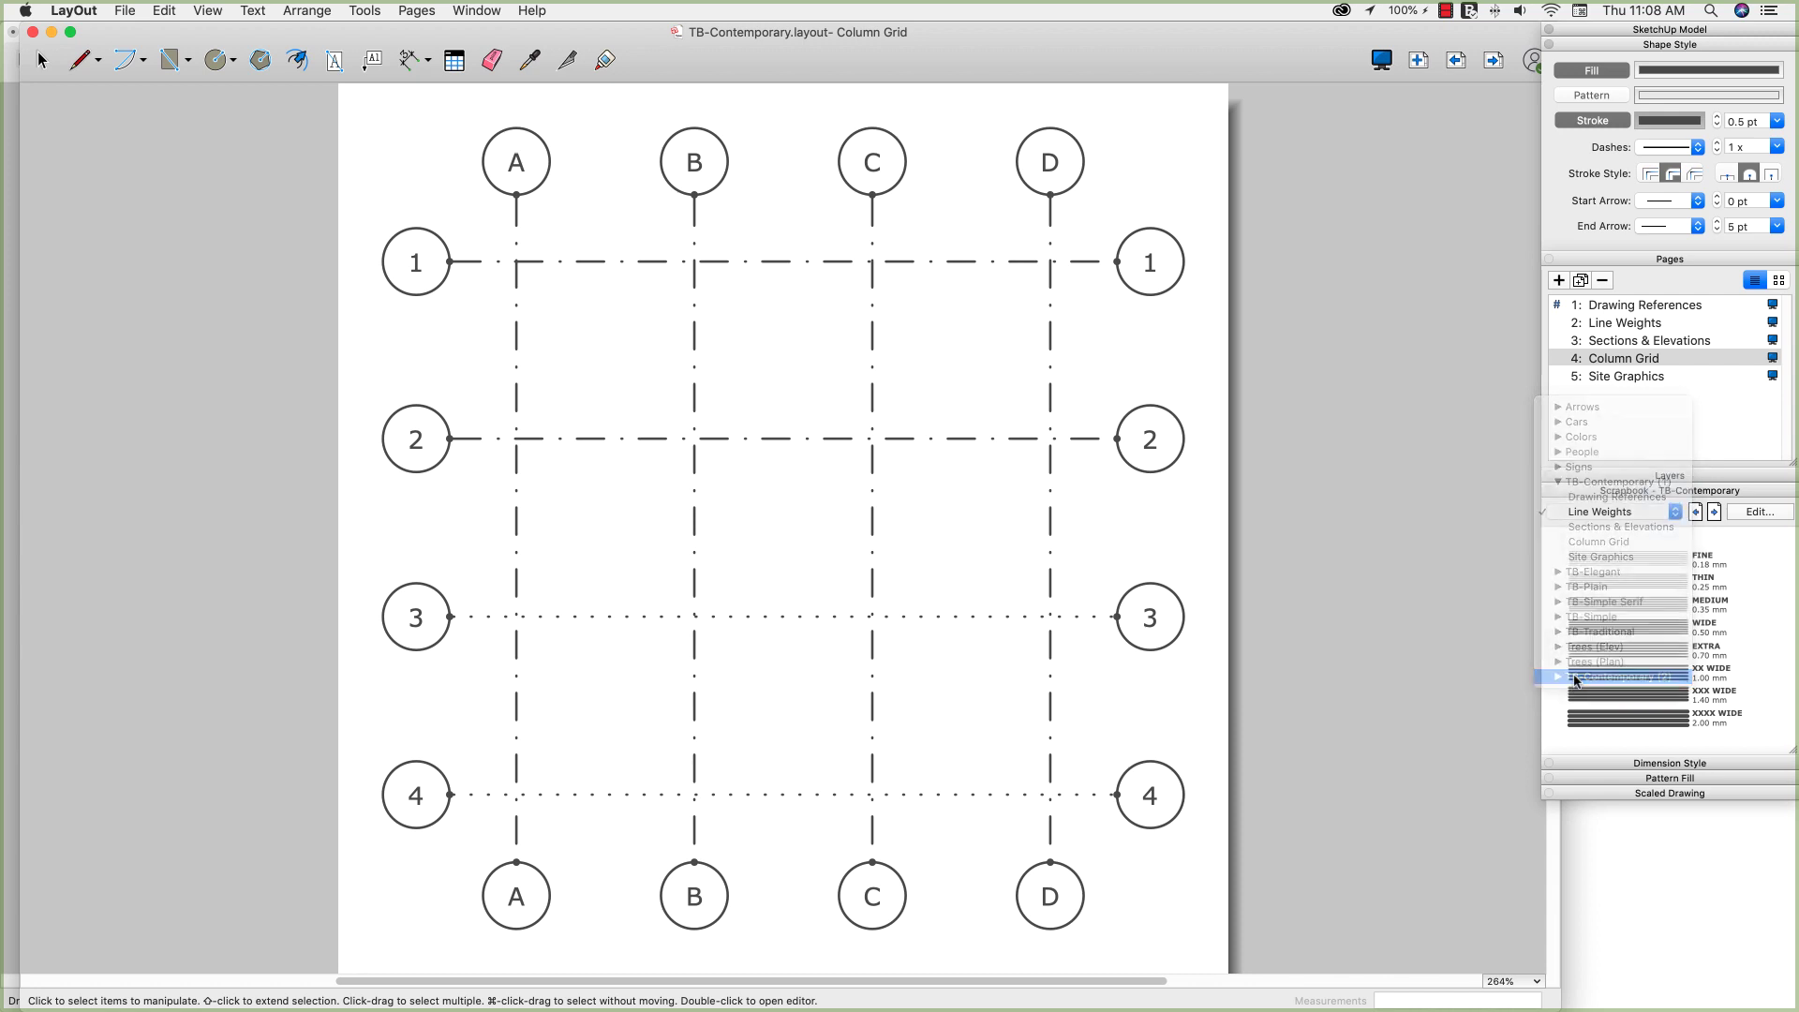
{"action": "left_click", "coordinate": [1635, 514]}
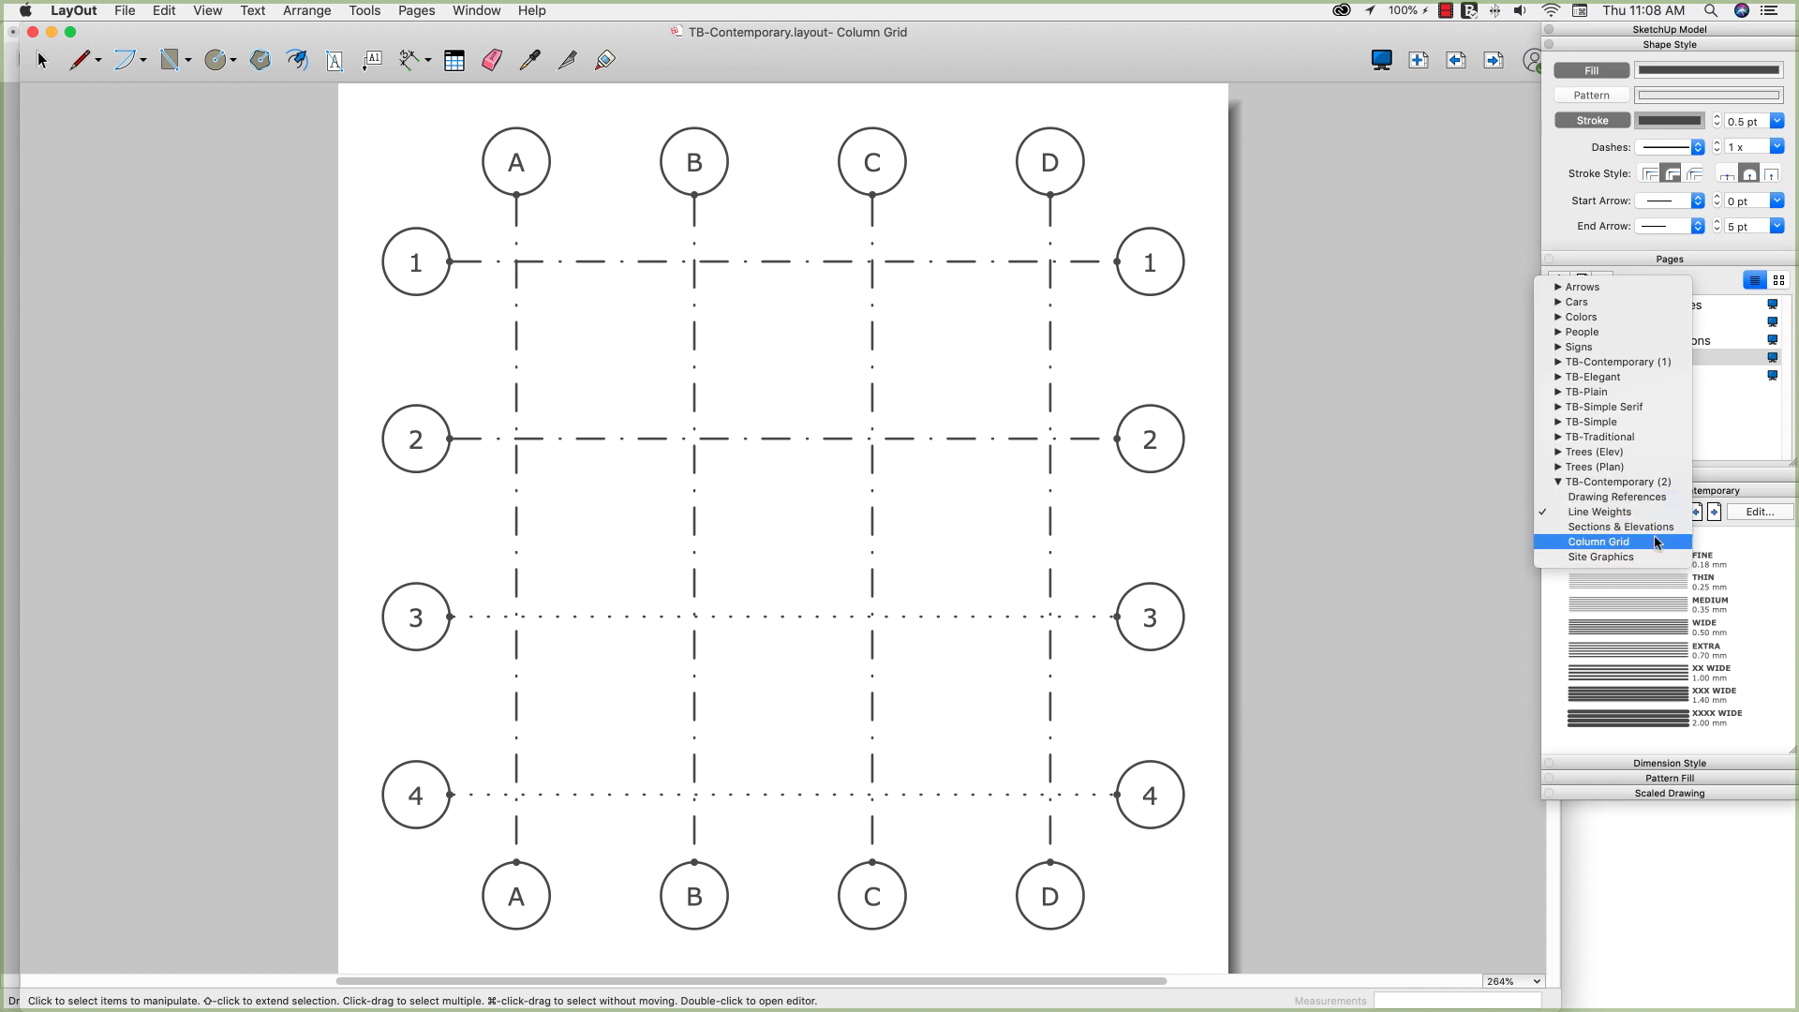
{"action": "left_click", "coordinate": [1655, 543]}
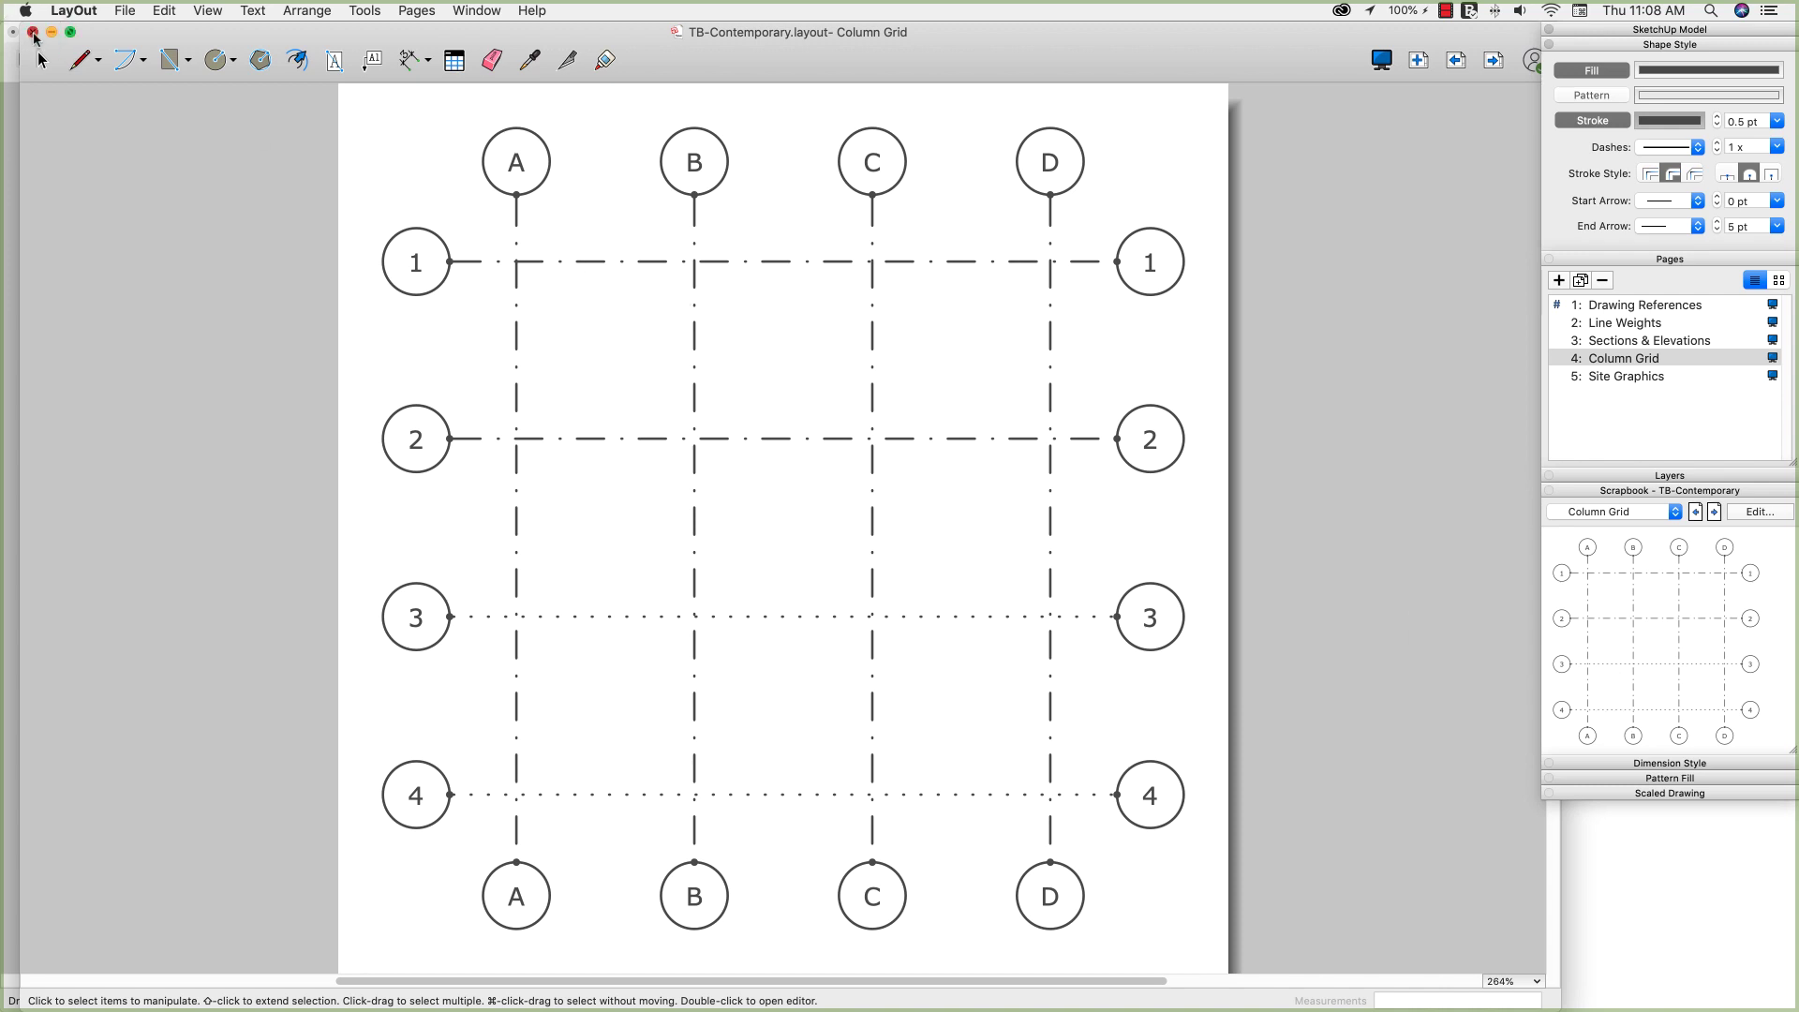
Close TB-Contemporary.layout and place two dotted row-4 grid lines on the untitled page
{"action": "left_click", "coordinate": [33, 33]}
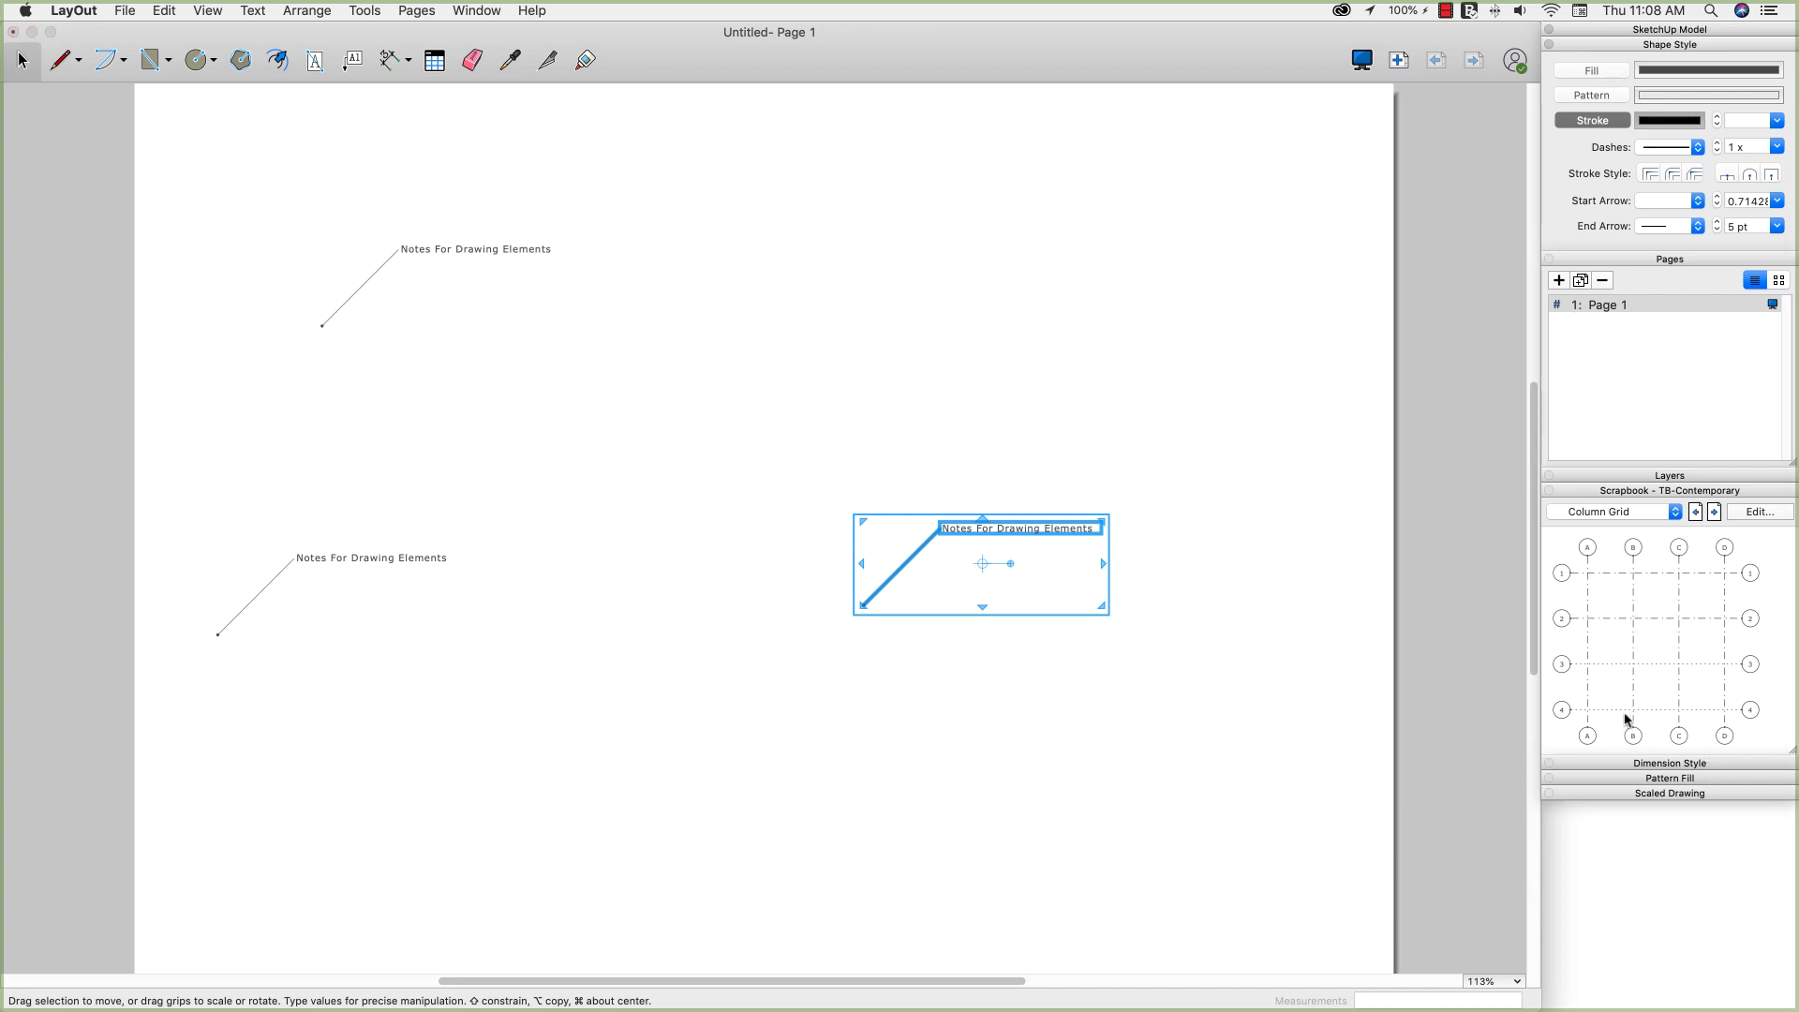
{"action": "left_click_drag", "start_coordinate": [1621, 714], "coordinate": [871, 739]}
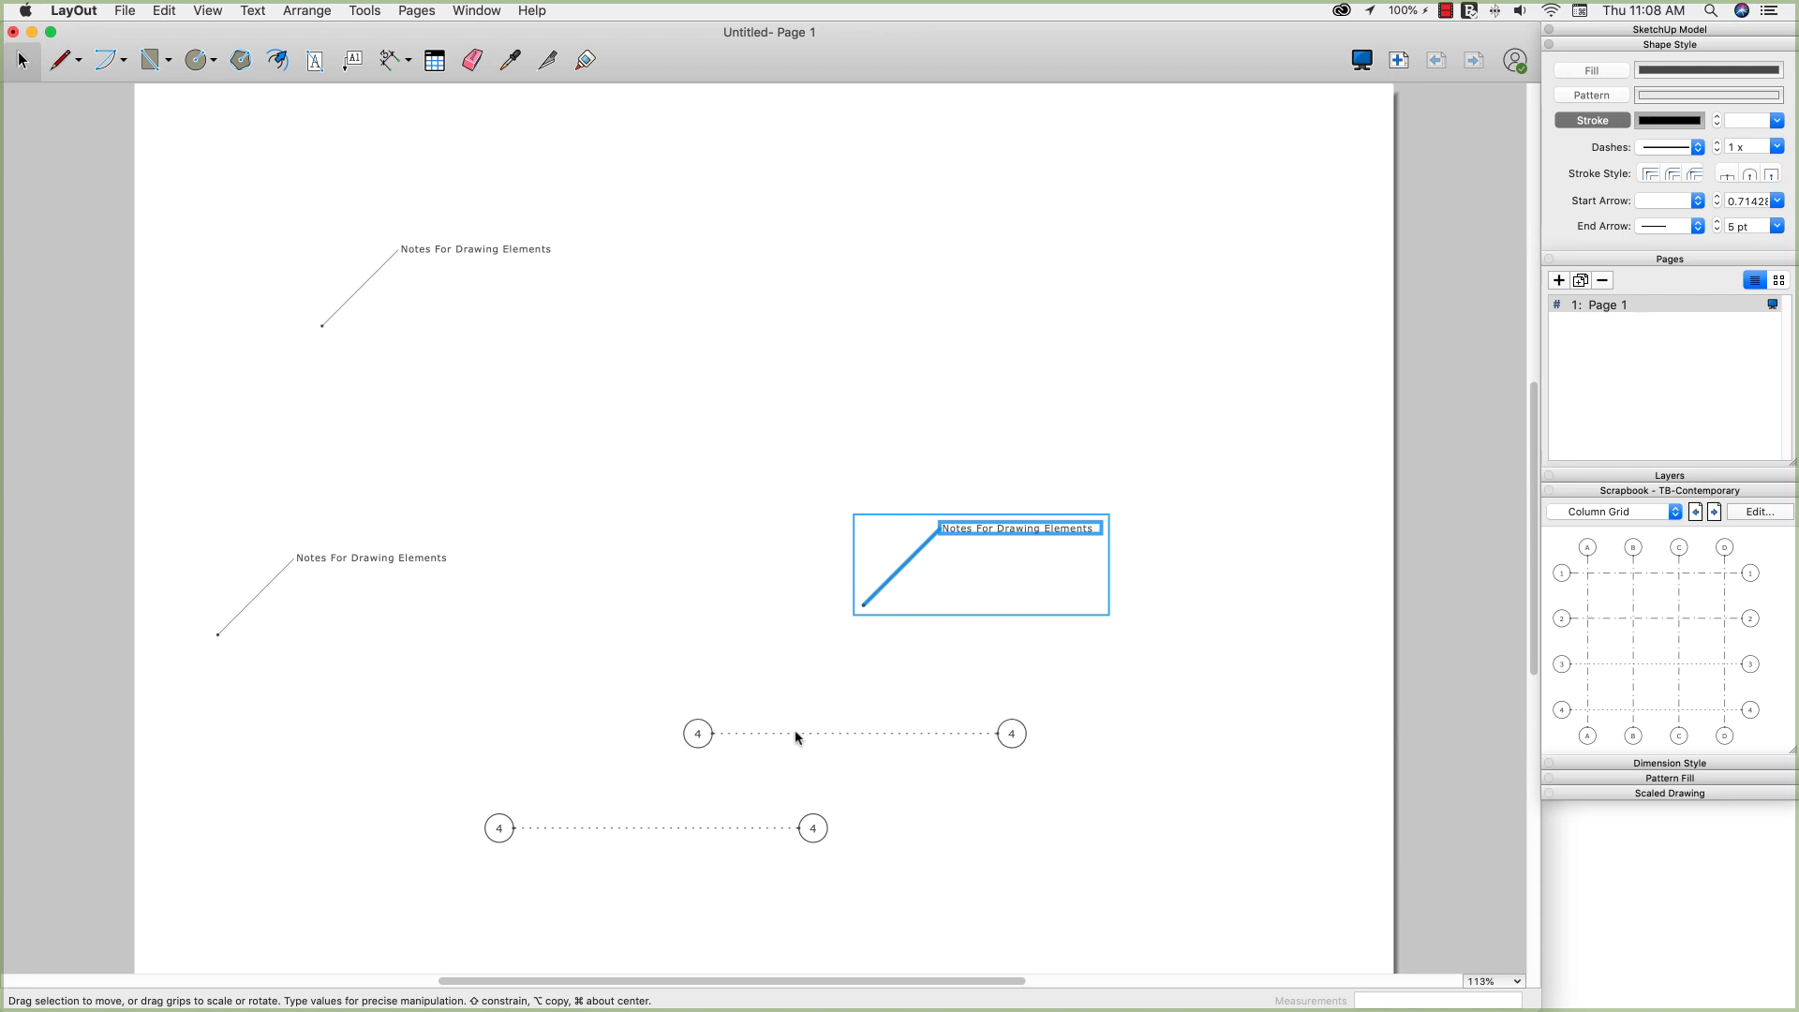
{"action": "left_click", "coordinate": [792, 737]}
{"action": "key", "text": "Escape"}
{"action": "left_click", "coordinate": [1668, 512]}
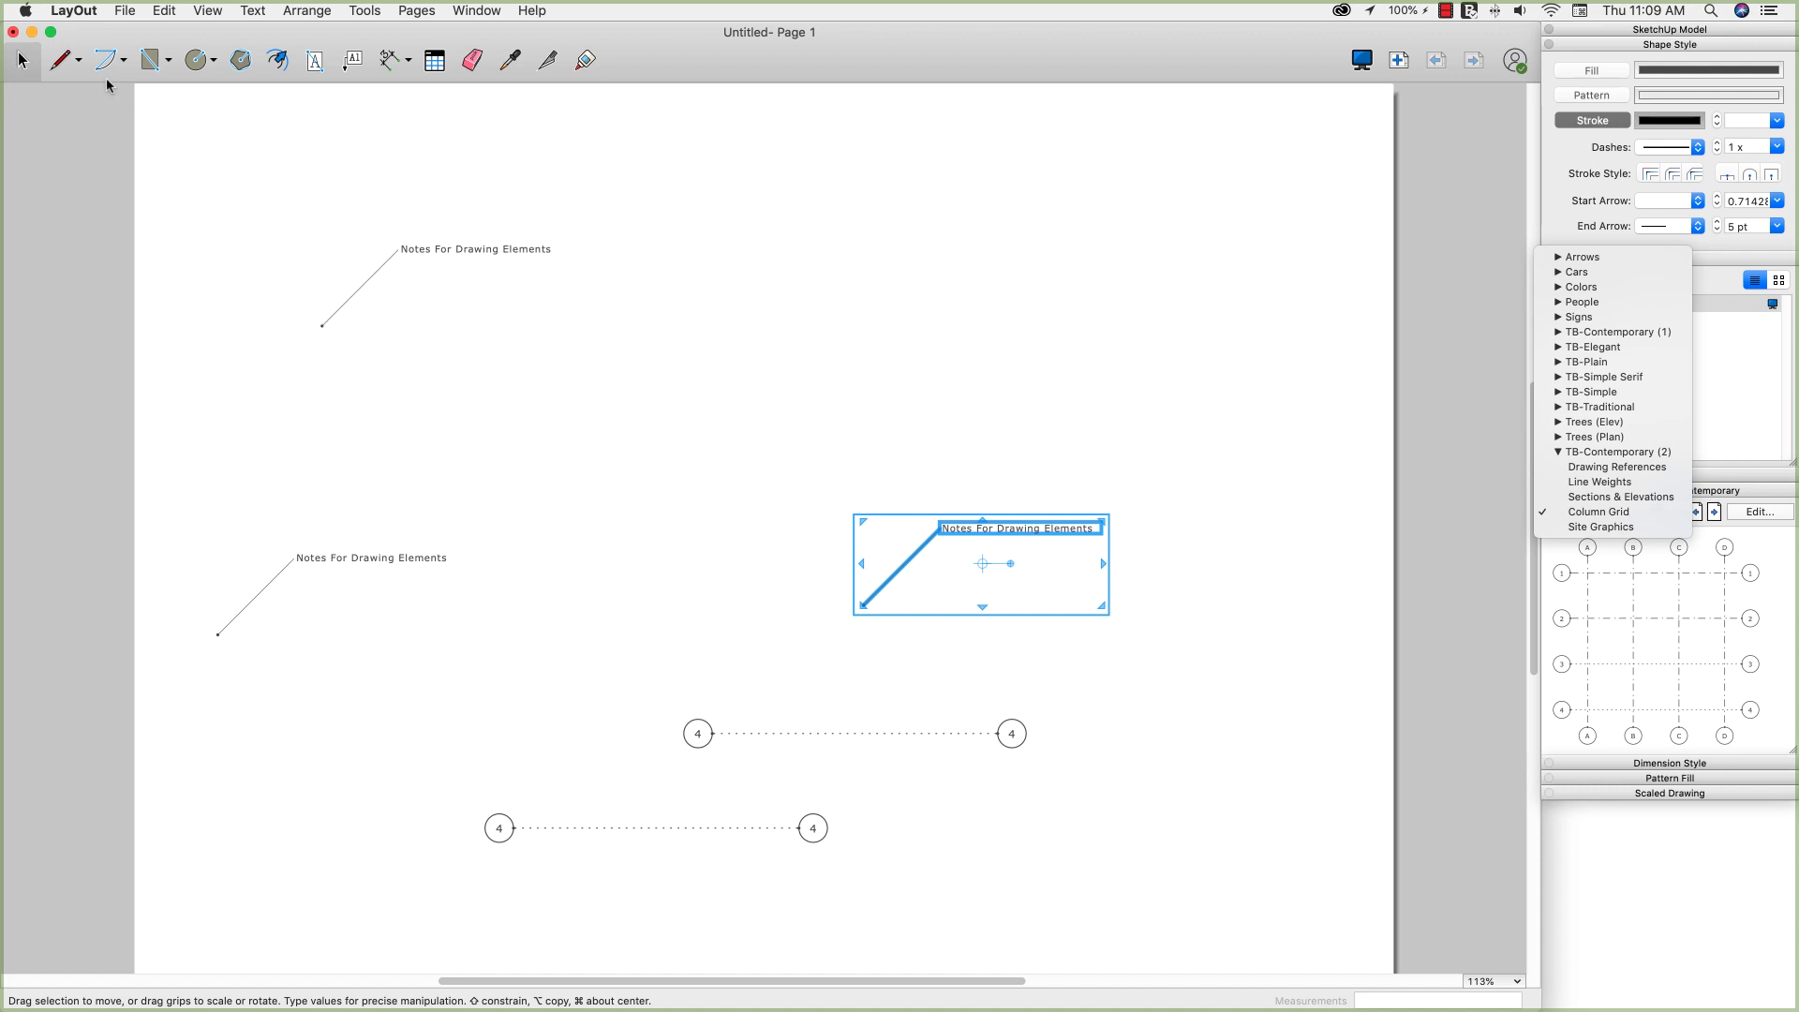
Close the untitled notes drawing without saving its changes
{"action": "left_click", "coordinate": [97, 43]}
{"action": "left_click", "coordinate": [14, 32]}
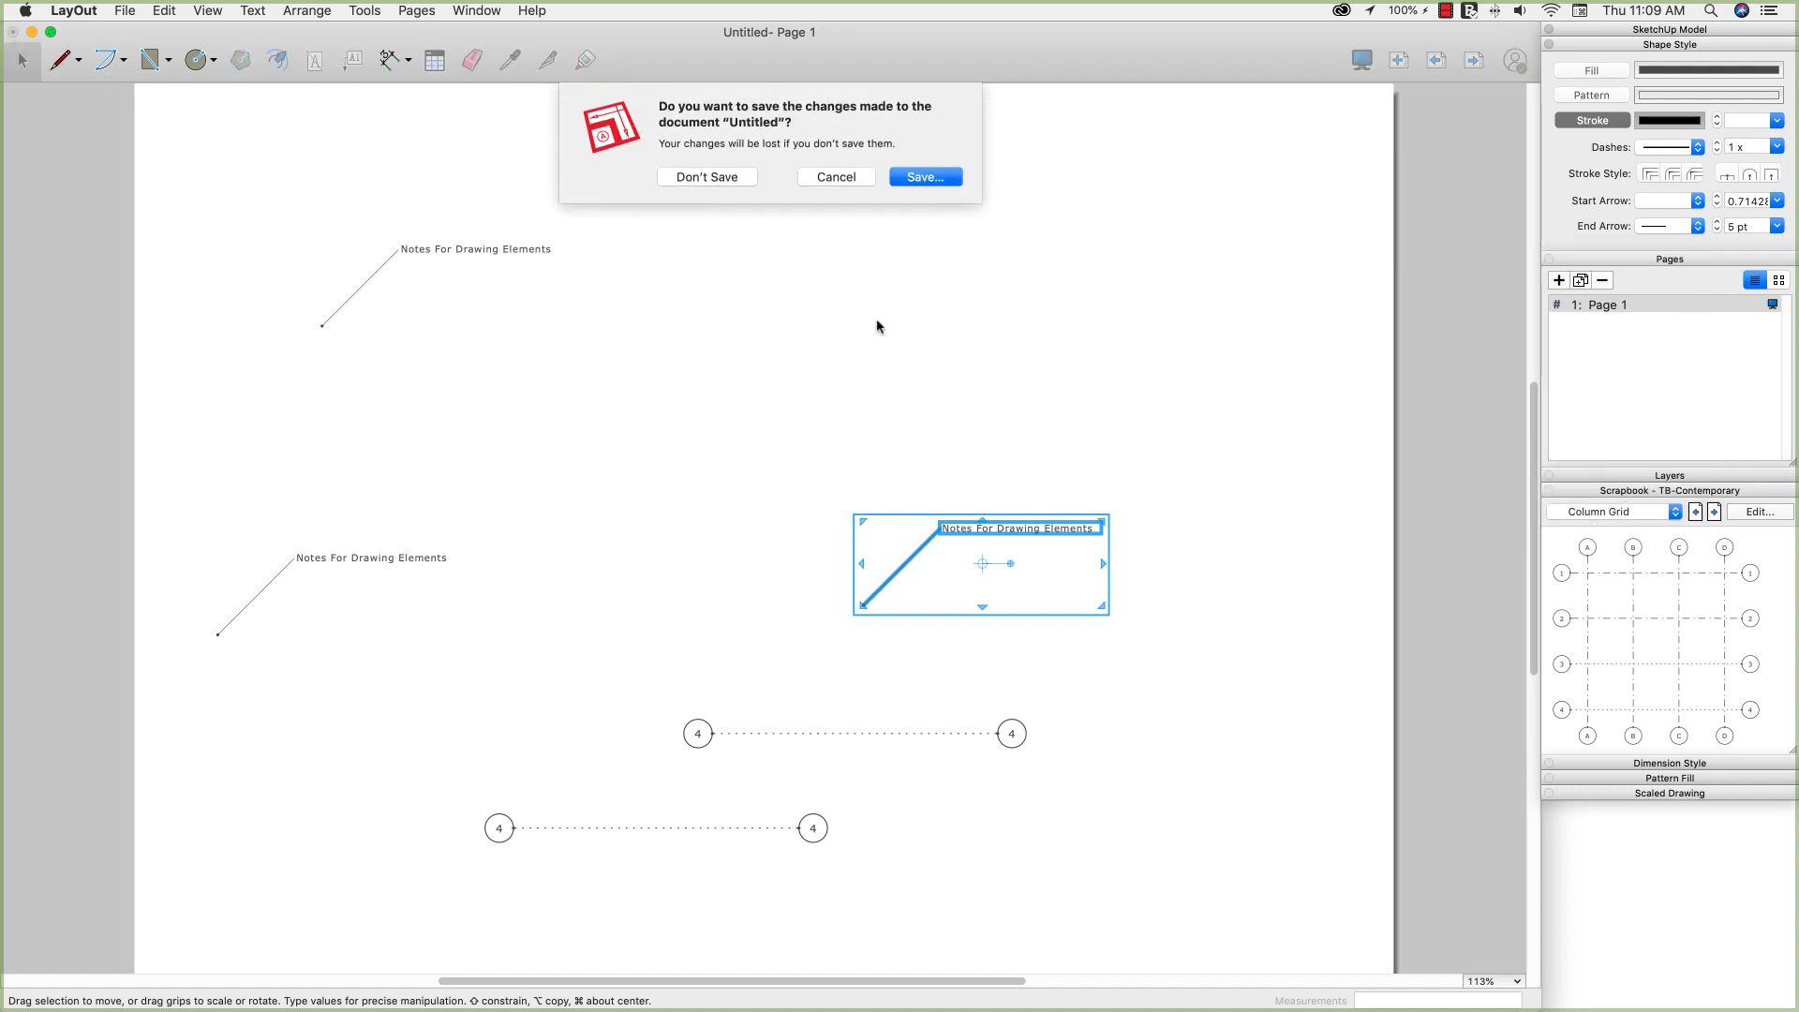
{"action": "left_click", "coordinate": [714, 179]}
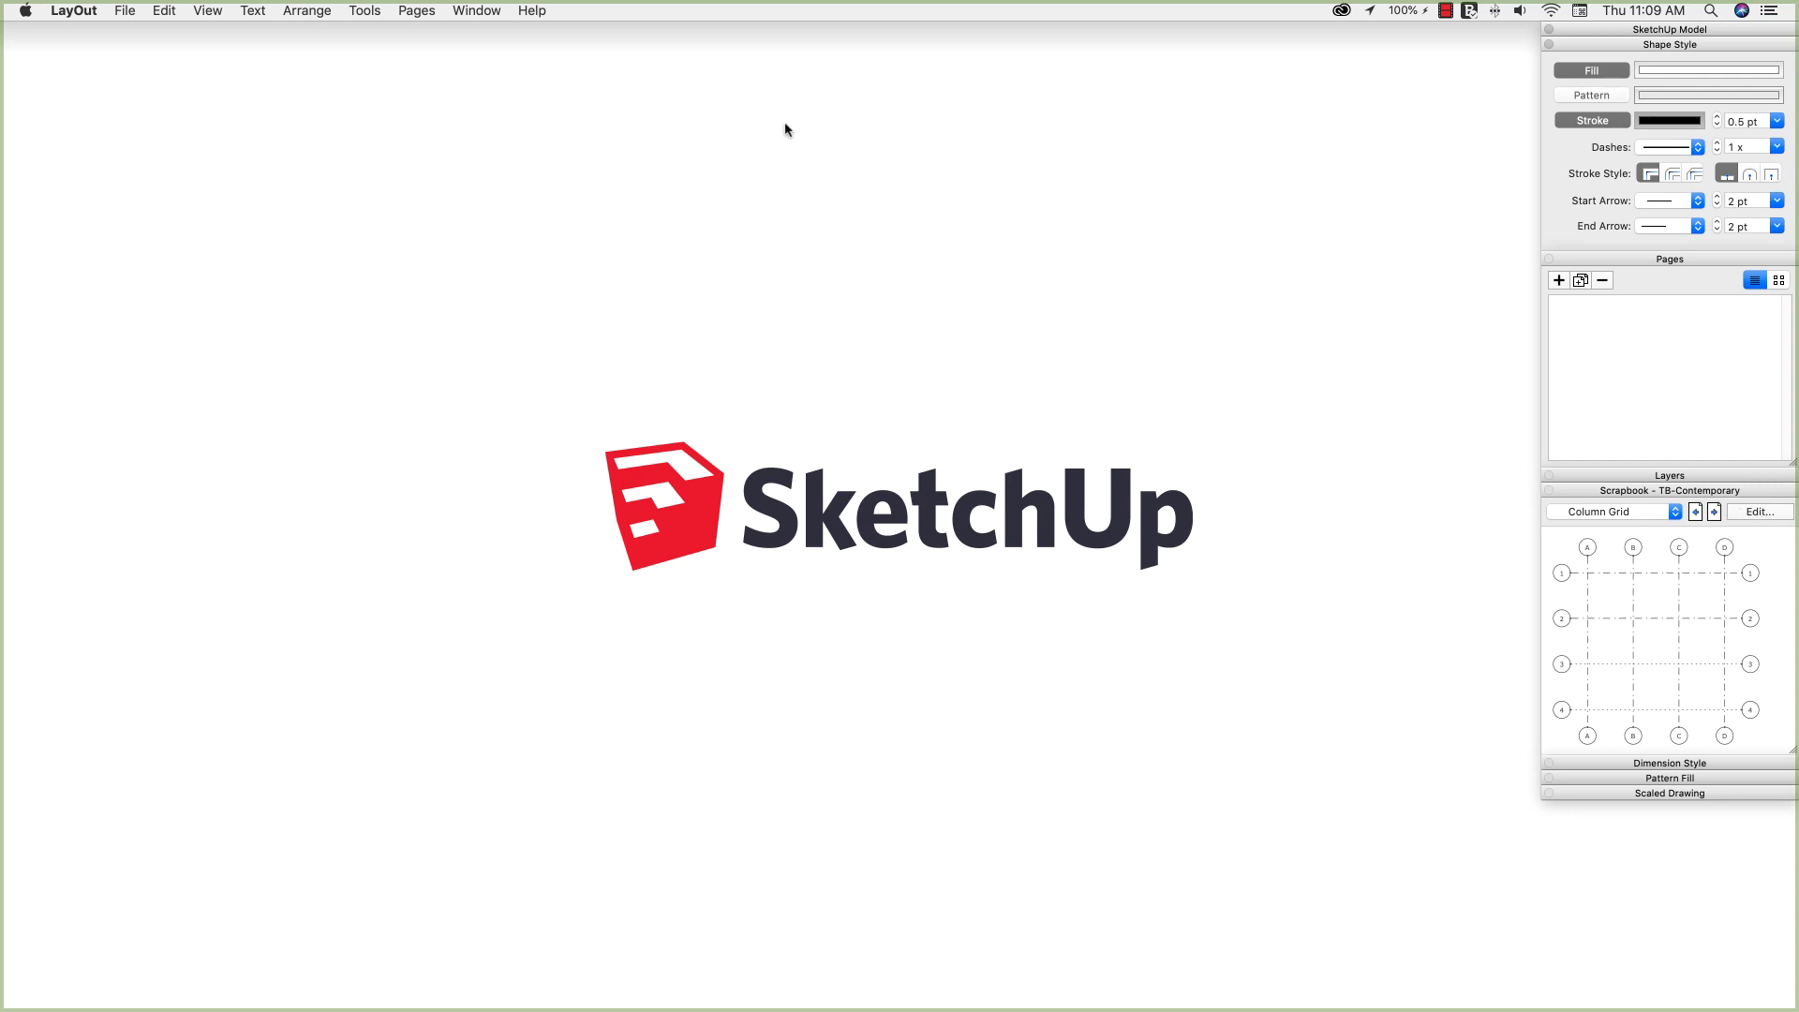
Create a new document from a blank plain paper template
{"action": "left_click", "coordinate": [123, 11]}
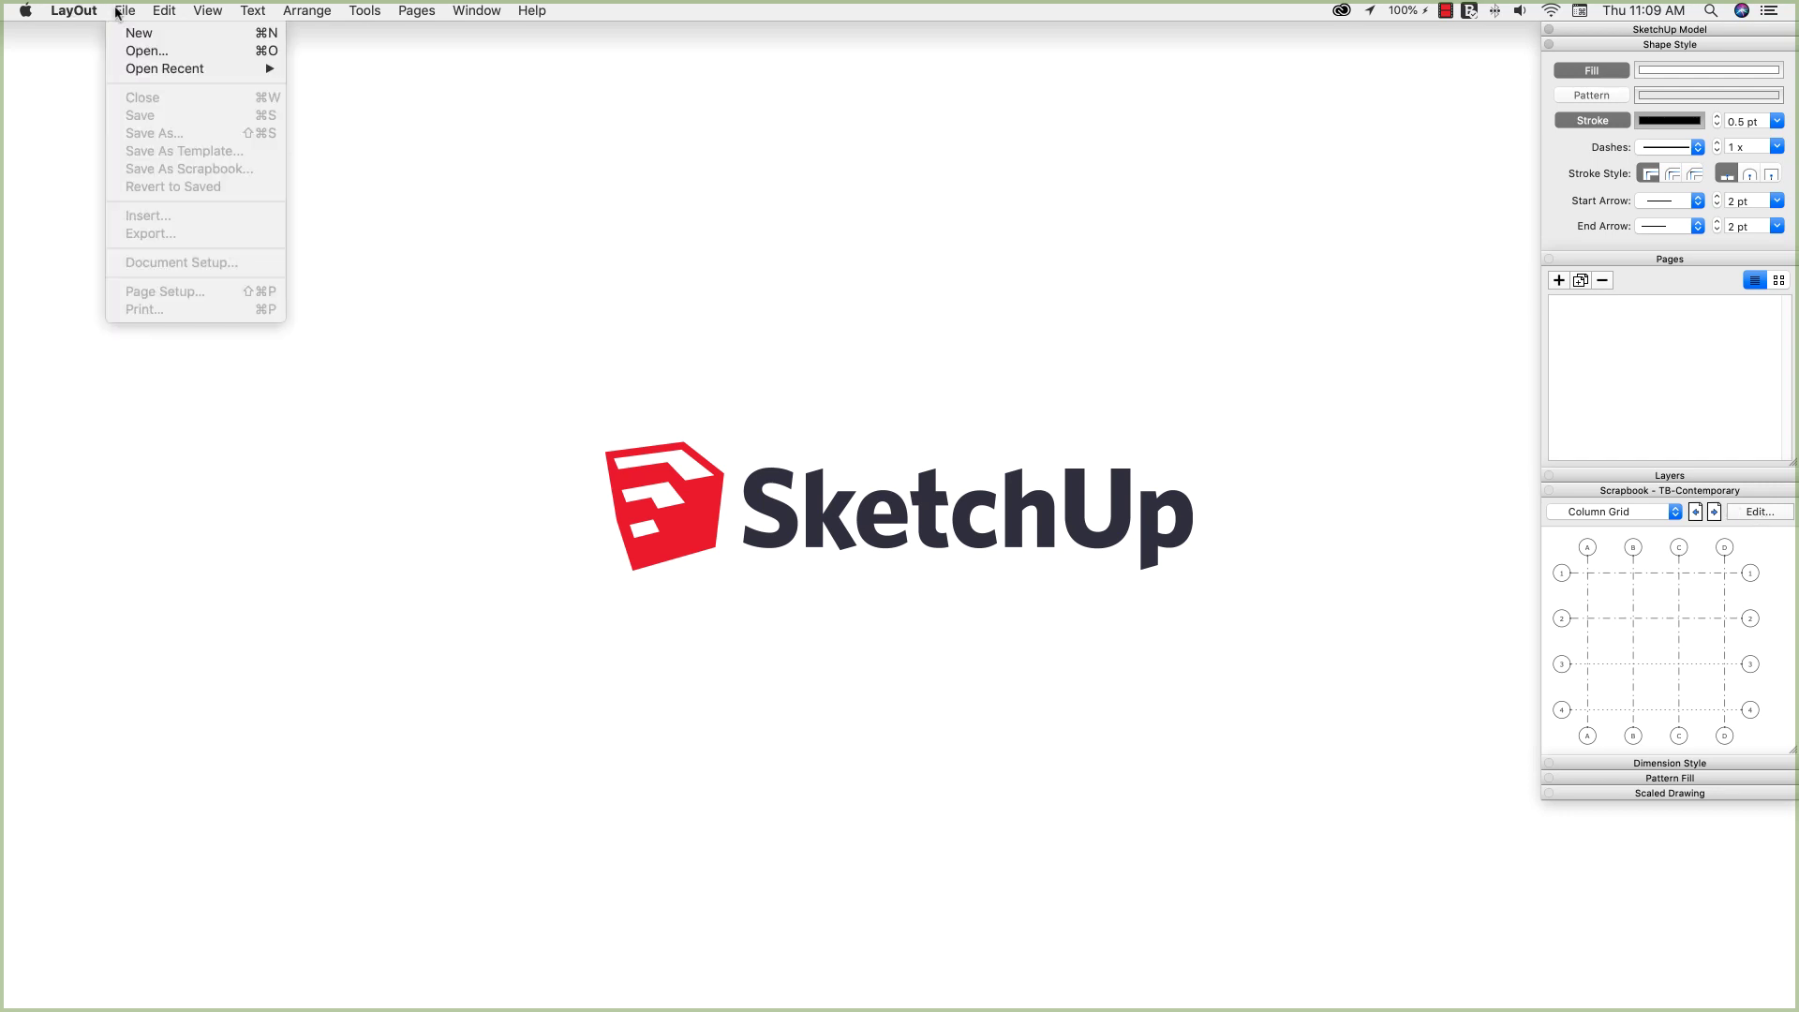
{"action": "left_click", "coordinate": [132, 34]}
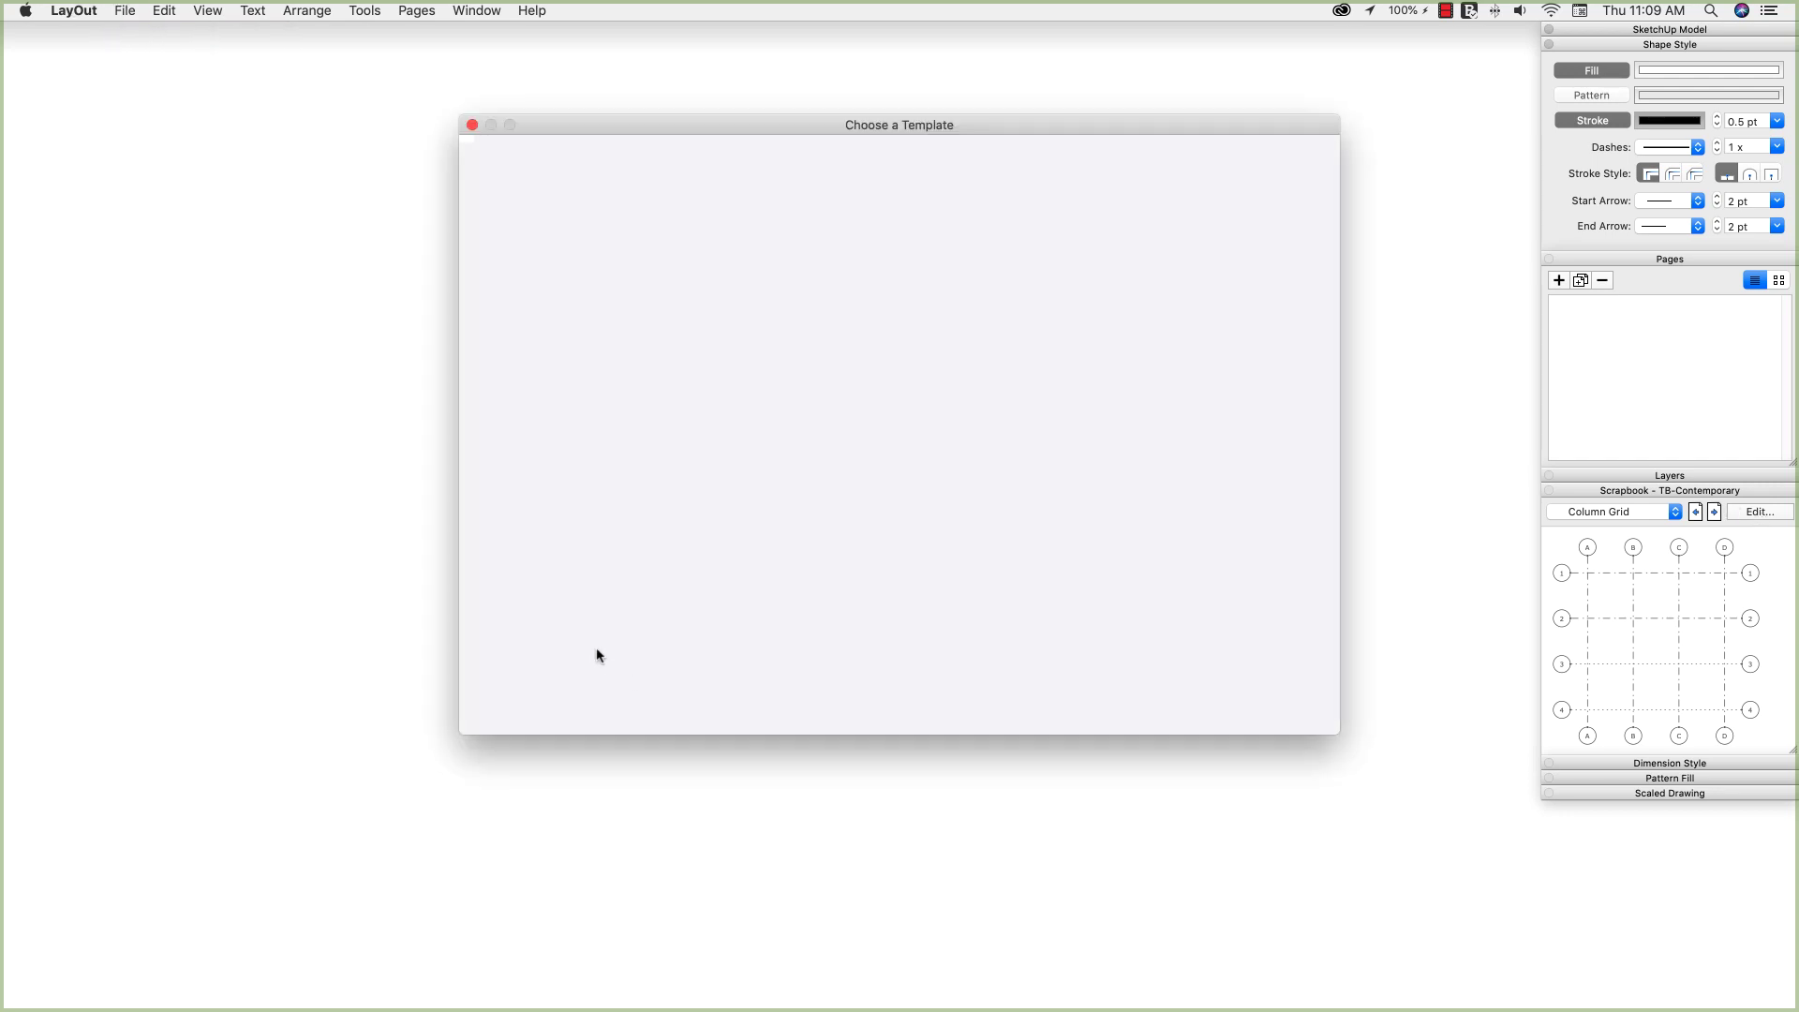
{"action": "double_click", "coordinate": [587, 648]}
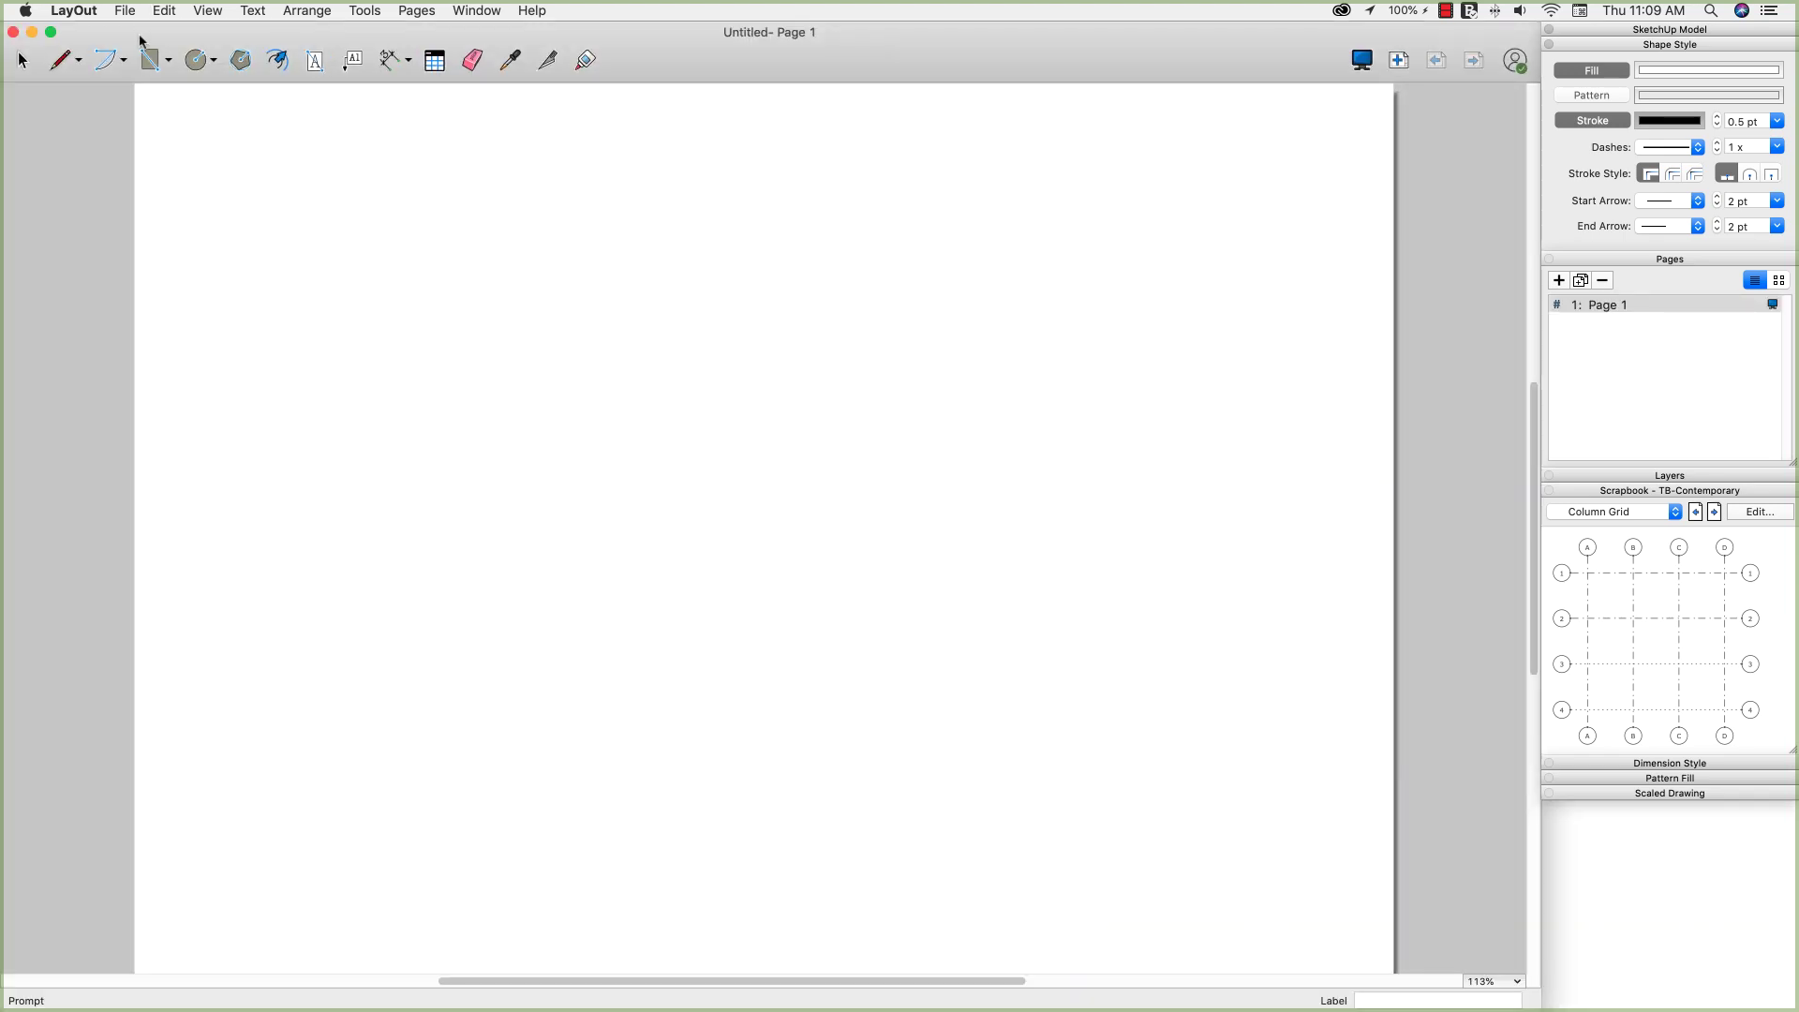
Draw four progressively smaller rectangles in a row on Page 1, then add Page 2
{"action": "left_click", "coordinate": [148, 62]}
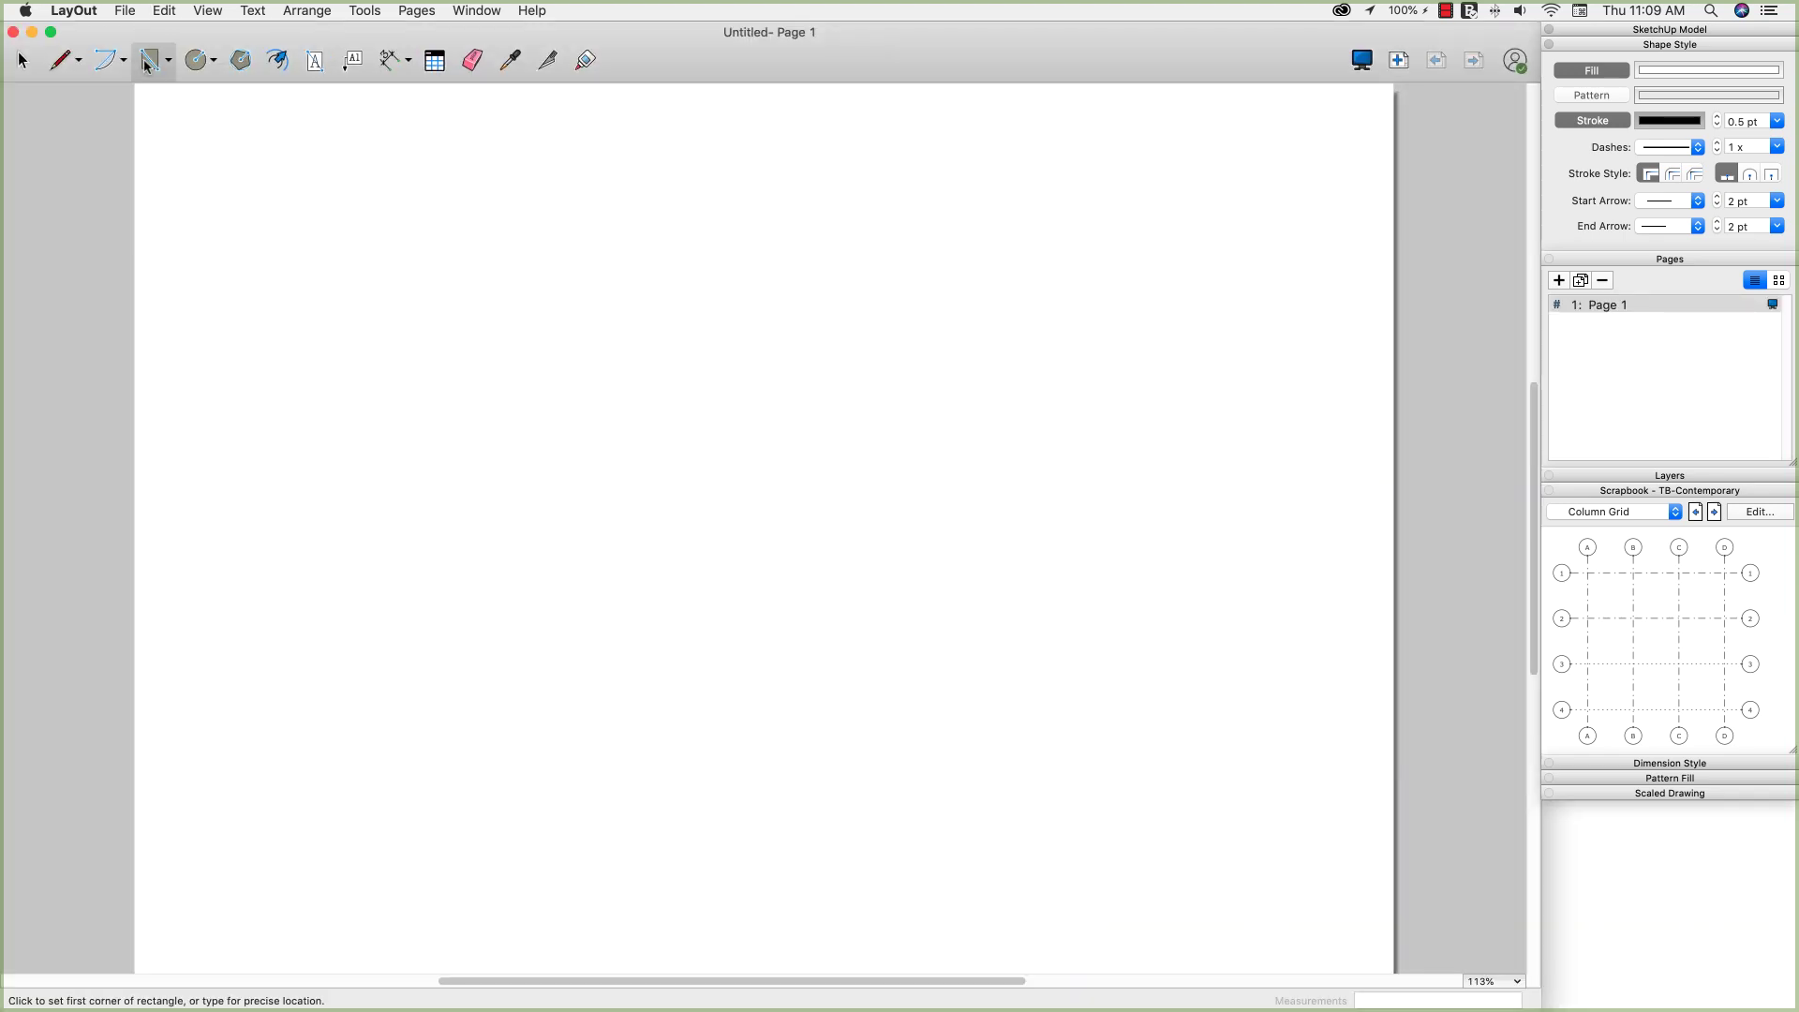
{"action": "left_click", "coordinate": [198, 342]}
{"action": "left_click", "coordinate": [443, 646]}
{"action": "left_click", "coordinate": [509, 406]}
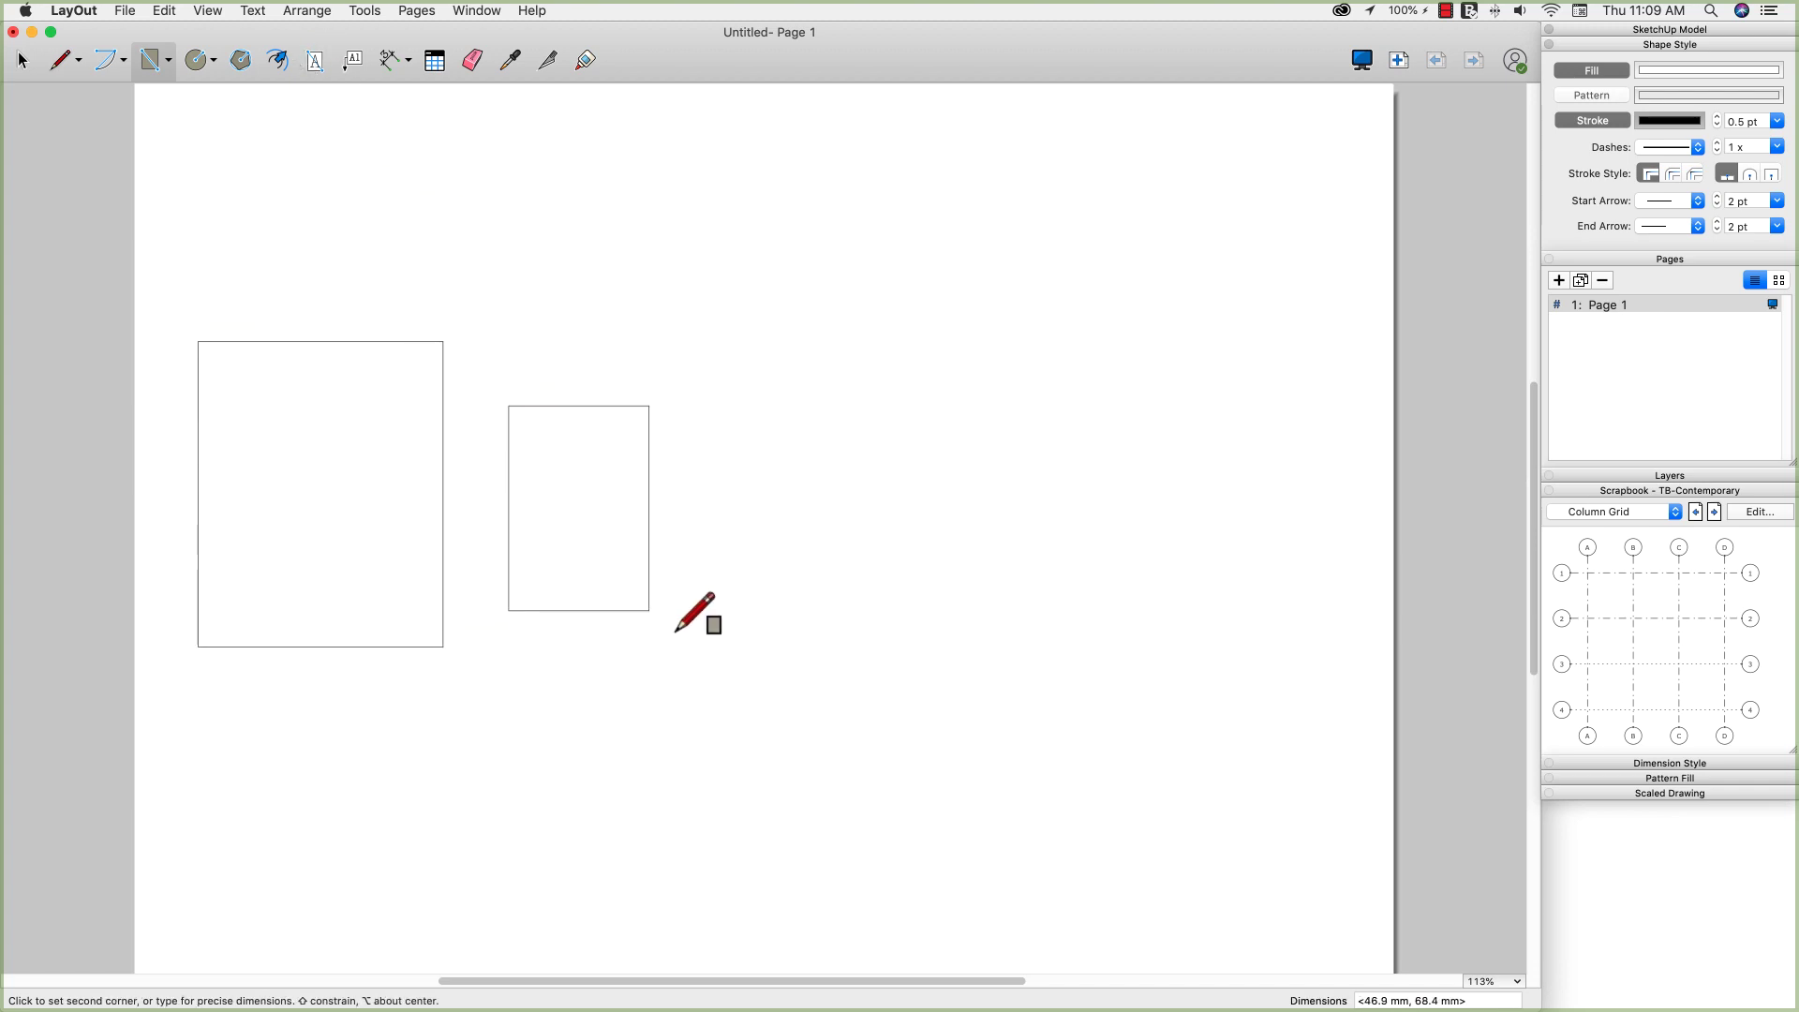
{"action": "left_click", "coordinate": [730, 653]}
{"action": "left_click", "coordinate": [804, 451]}
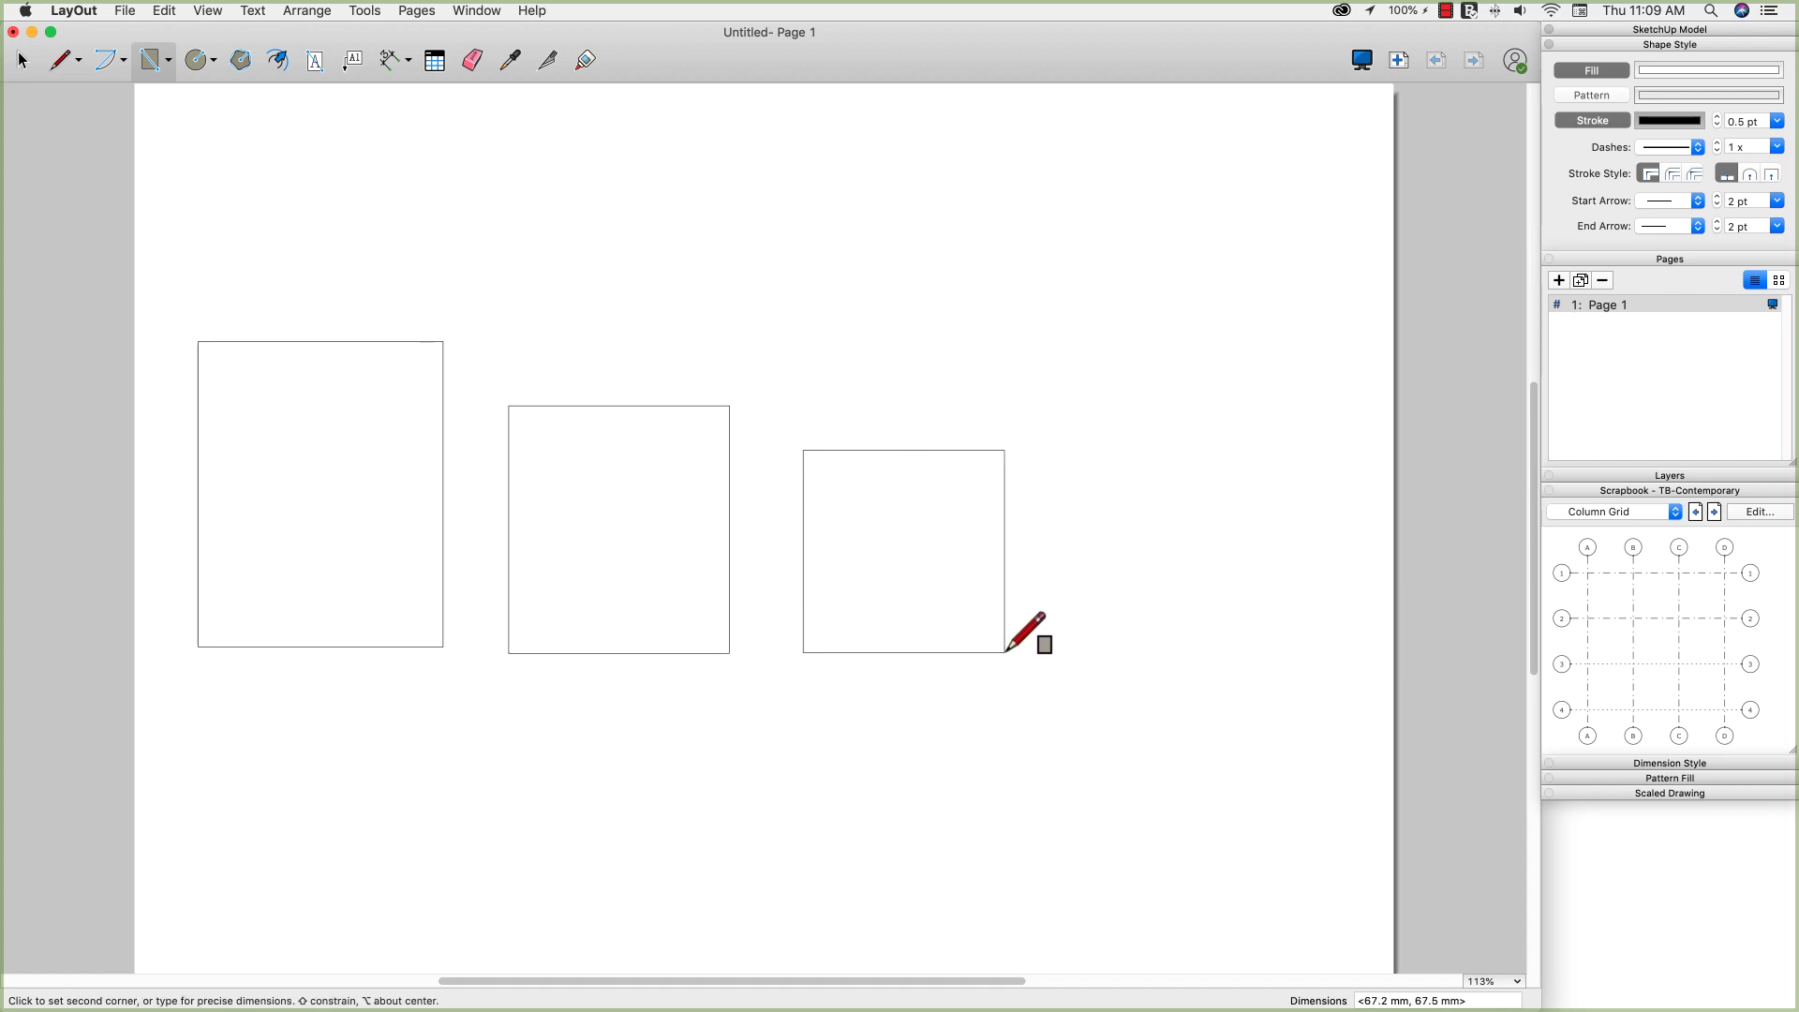
{"action": "left_click", "coordinate": [1007, 653]}
{"action": "left_click", "coordinate": [1086, 510]}
{"action": "left_click", "coordinate": [1252, 653]}
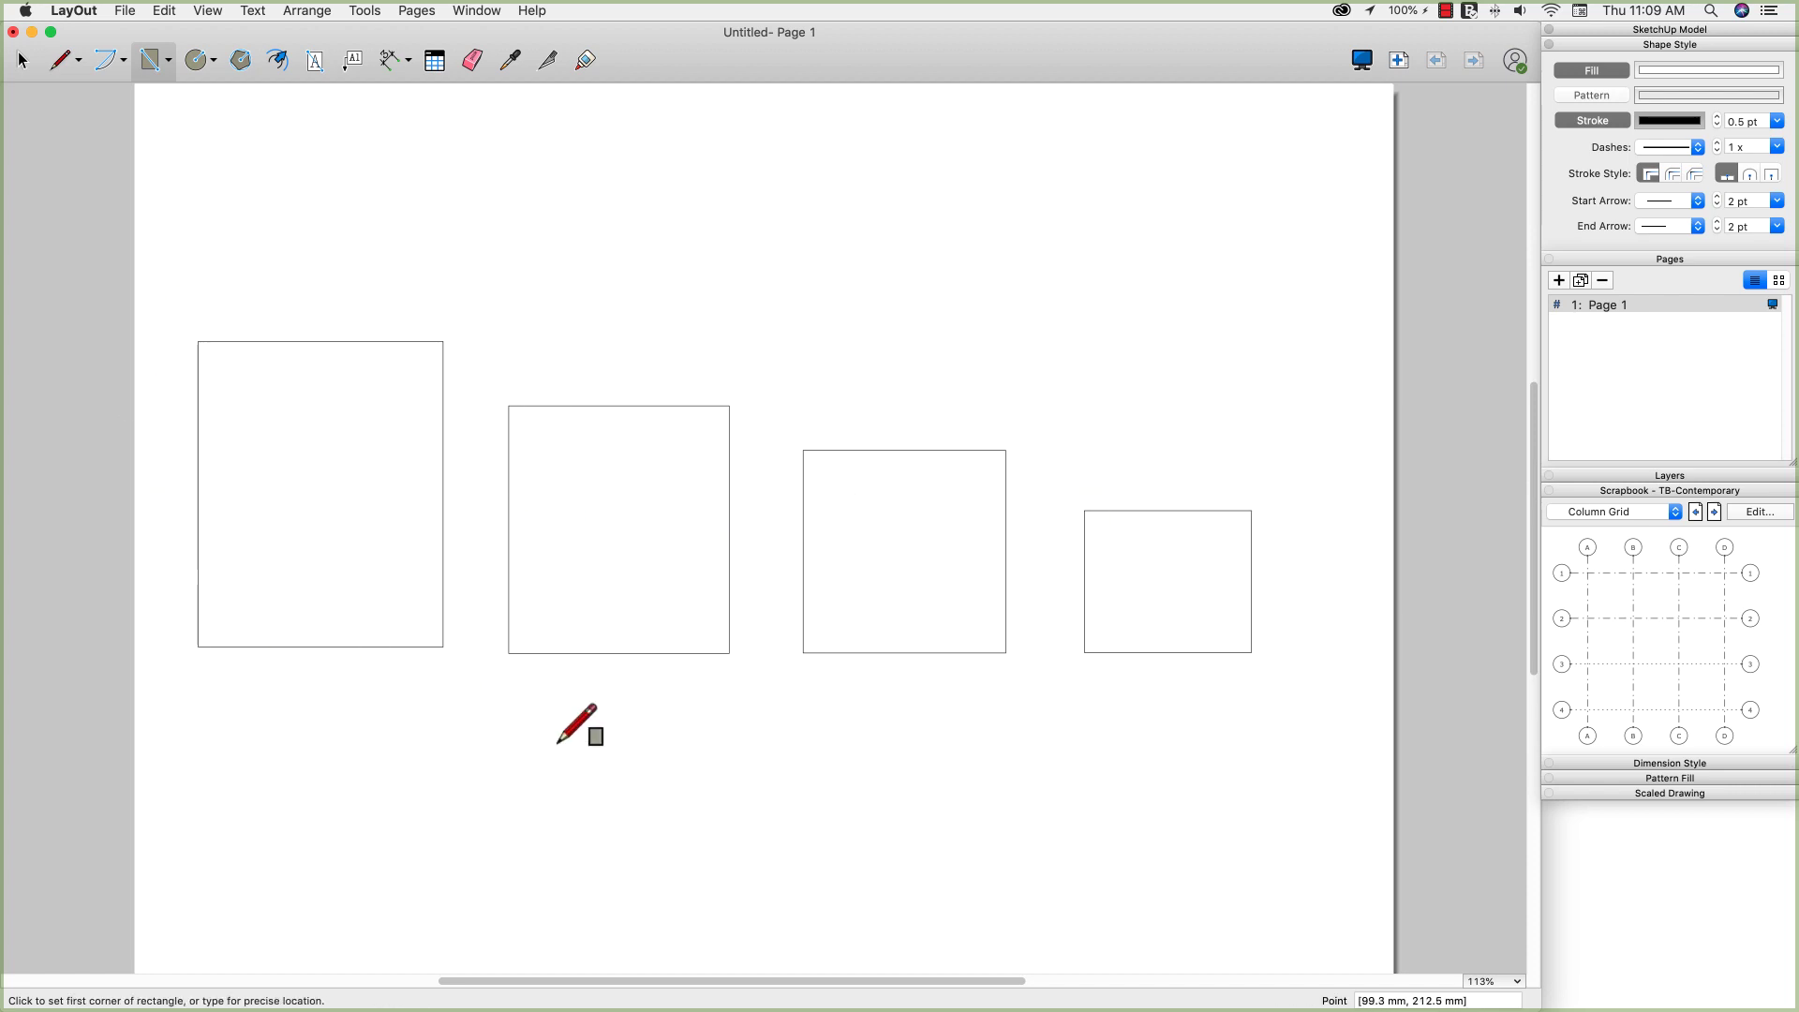
{"action": "left_click", "coordinate": [1559, 281]}
Draw four circles of decreasing size in a row on Page 2
{"action": "left_click", "coordinate": [197, 60]}
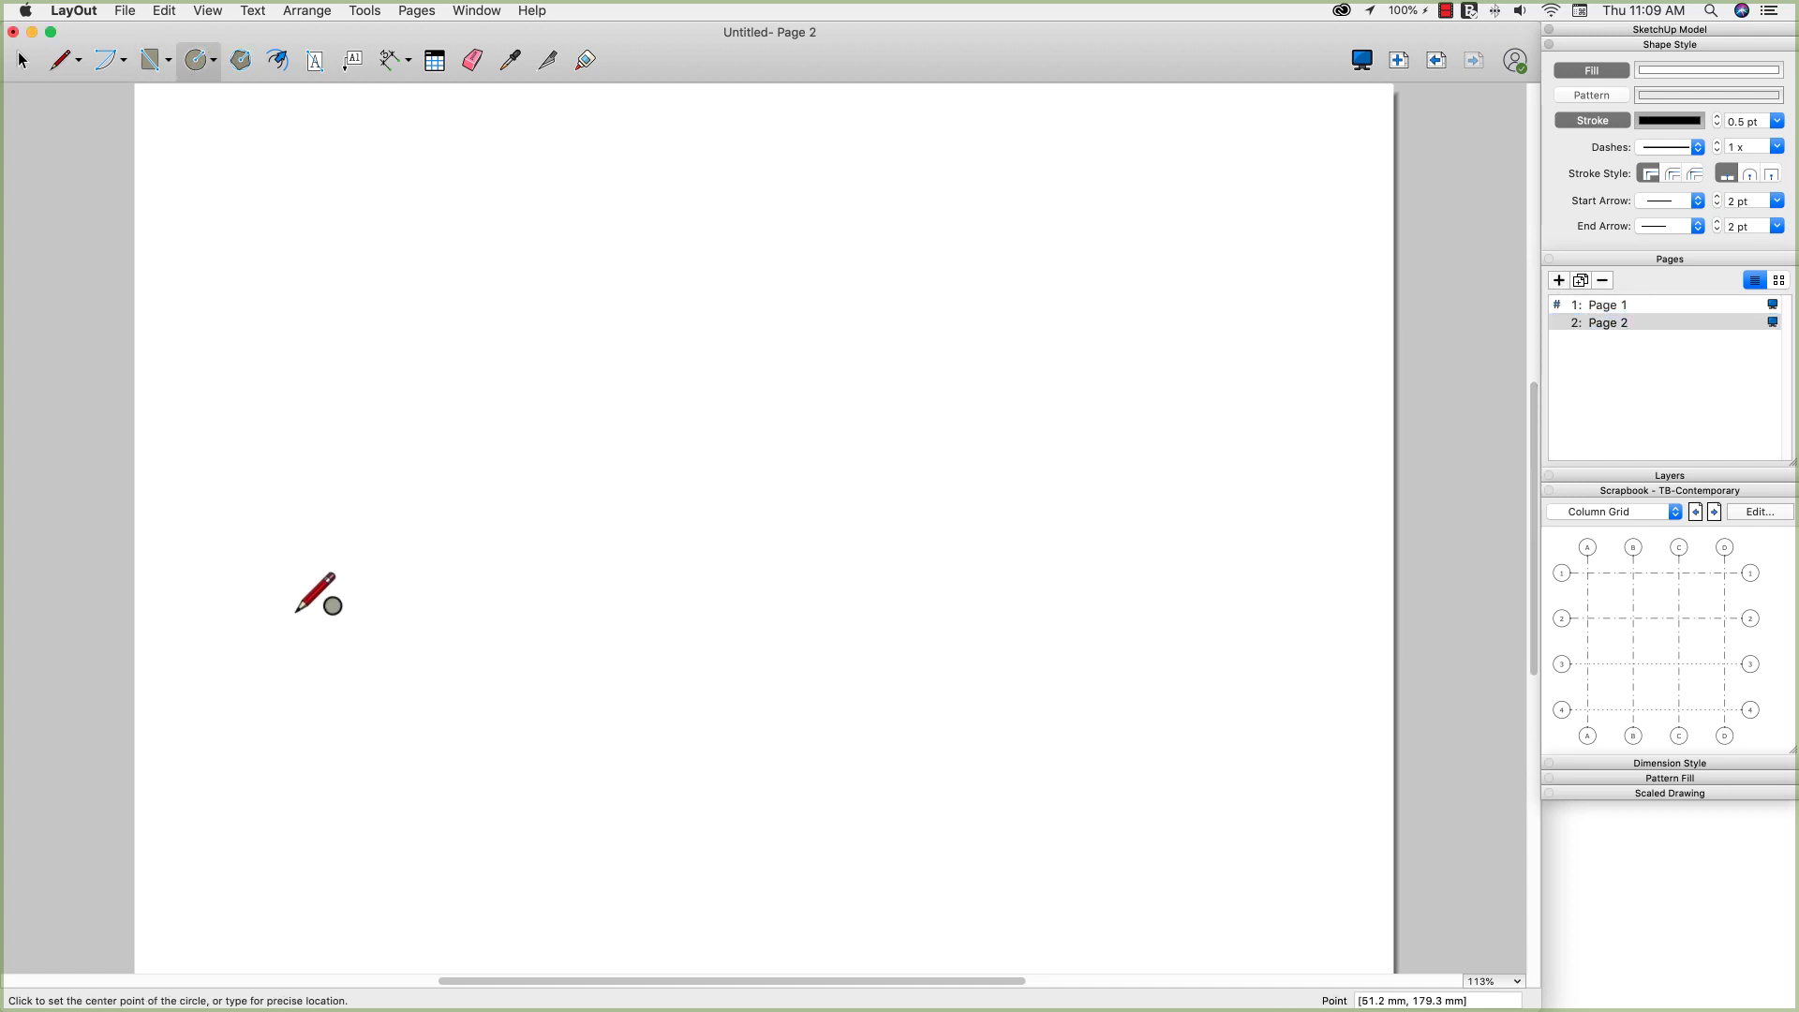
{"action": "left_click", "coordinate": [318, 494]}
{"action": "left_click", "coordinate": [485, 520]}
{"action": "left_click", "coordinate": [627, 523]}
{"action": "left_click", "coordinate": [755, 531]}
{"action": "left_click", "coordinate": [917, 562]}
{"action": "left_click", "coordinate": [1026, 573]}
{"action": "left_click", "coordinate": [1168, 588]}
{"action": "left_click", "coordinate": [1242, 599]}
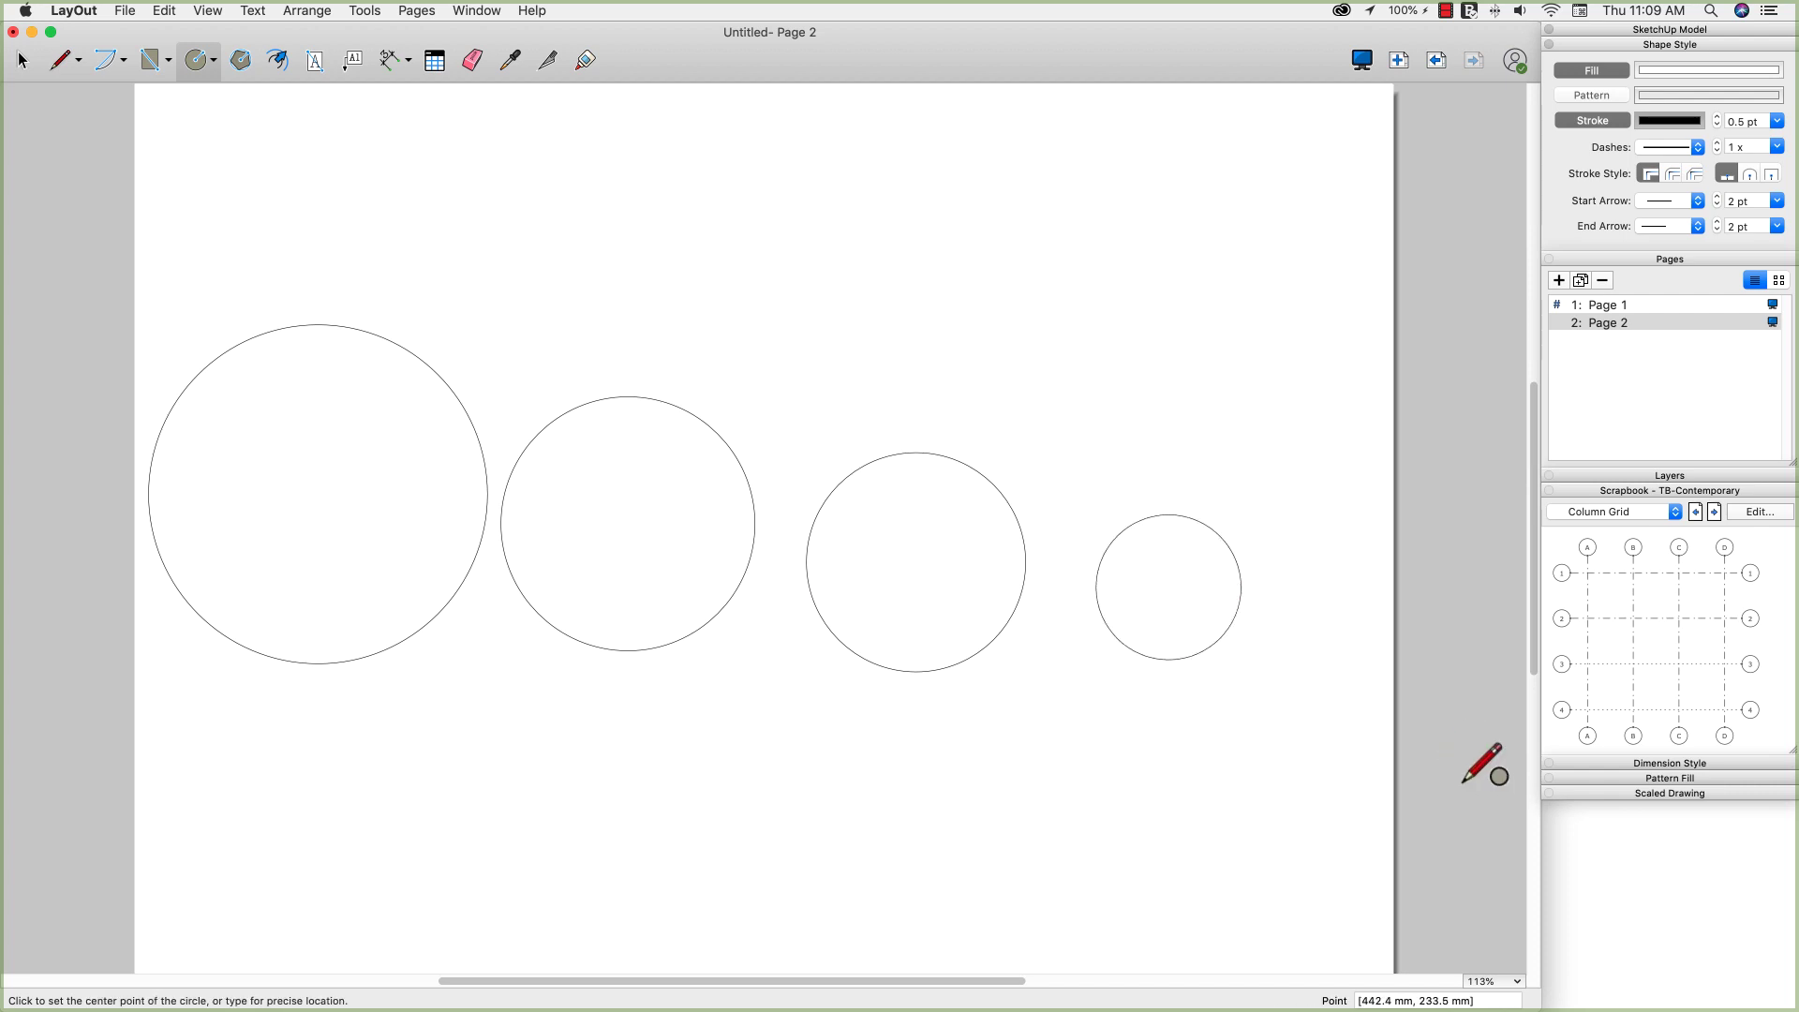
Compare both pages and end on Page 1 with the rectangles
{"action": "left_click", "coordinate": [1605, 306]}
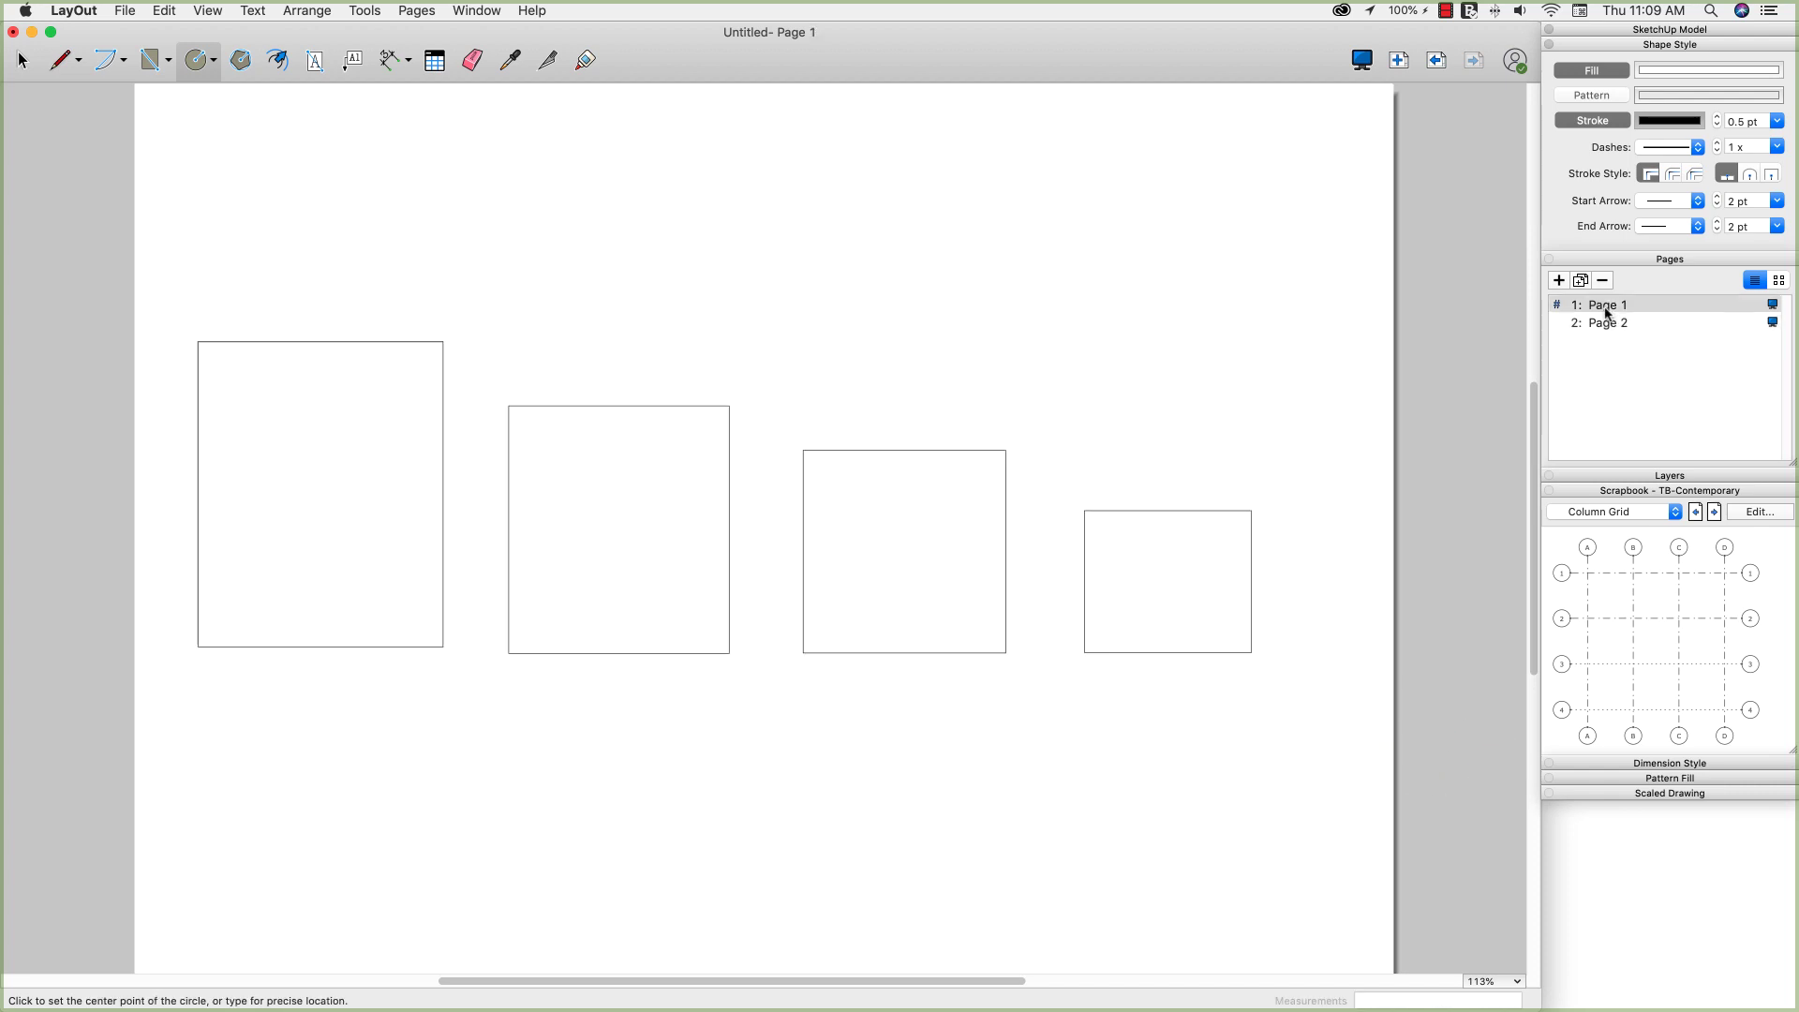
{"action": "left_click", "coordinate": [1605, 324]}
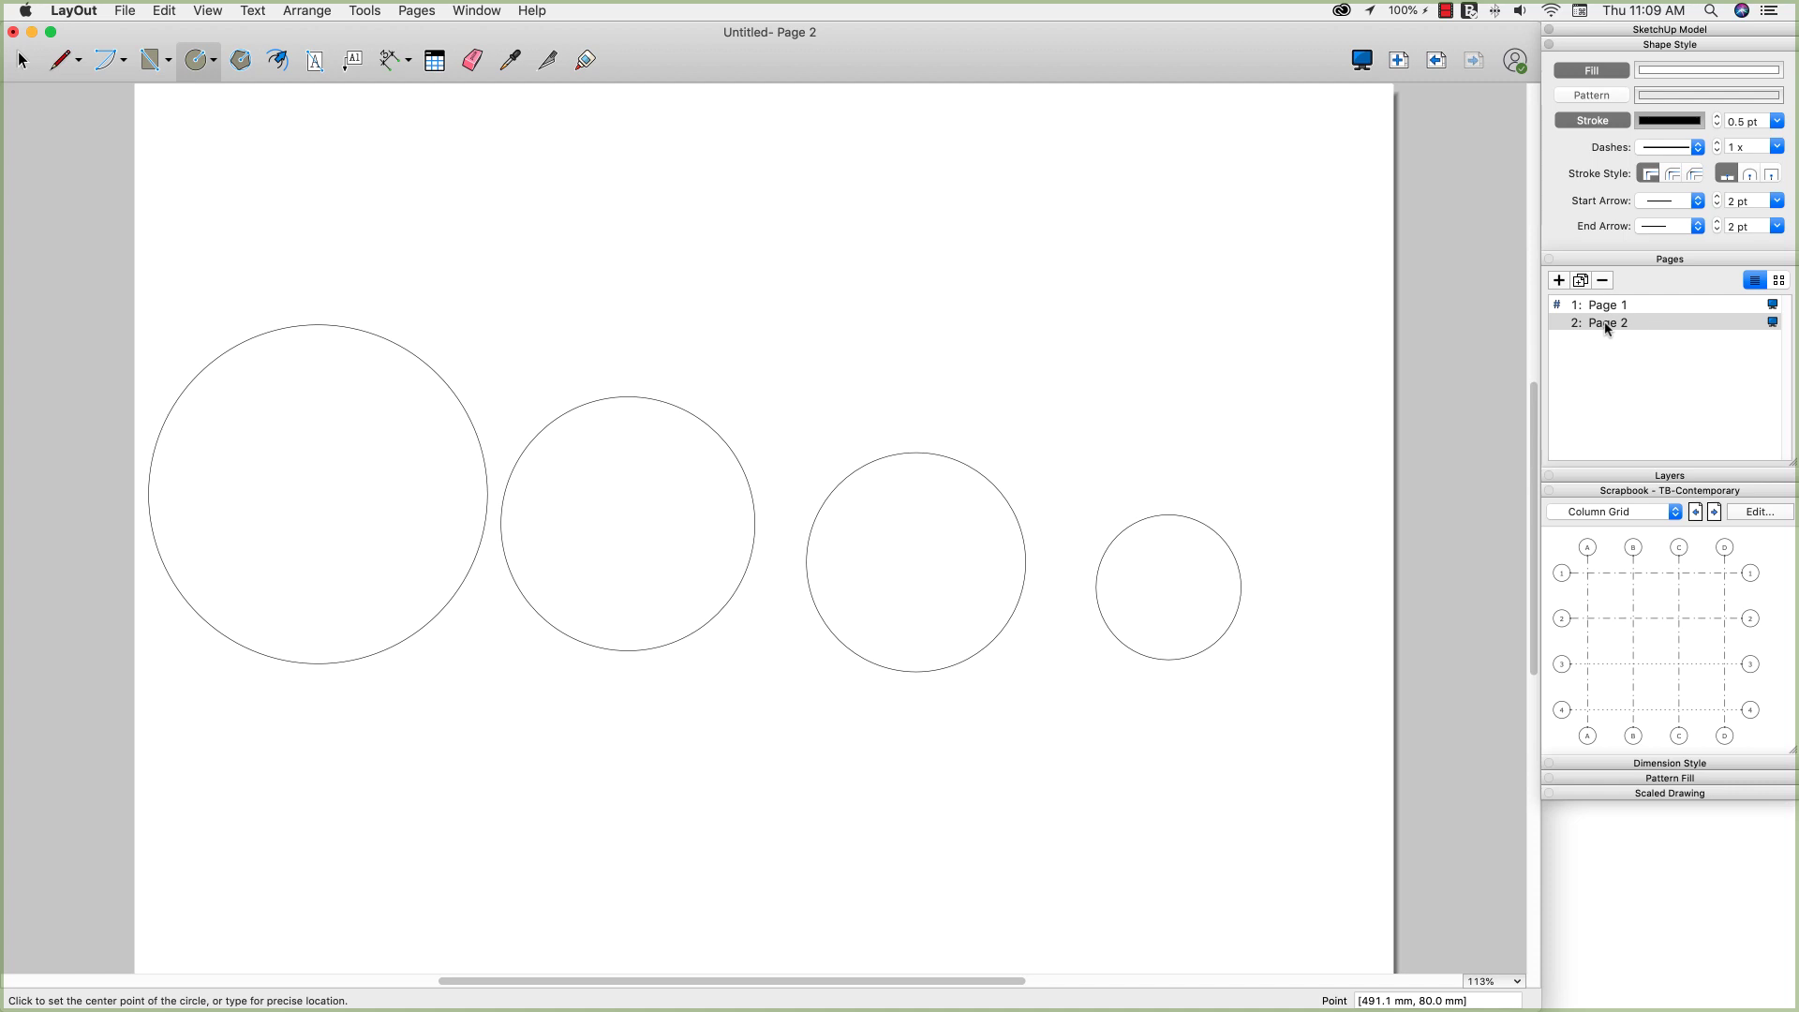
{"action": "left_click", "coordinate": [1606, 307]}
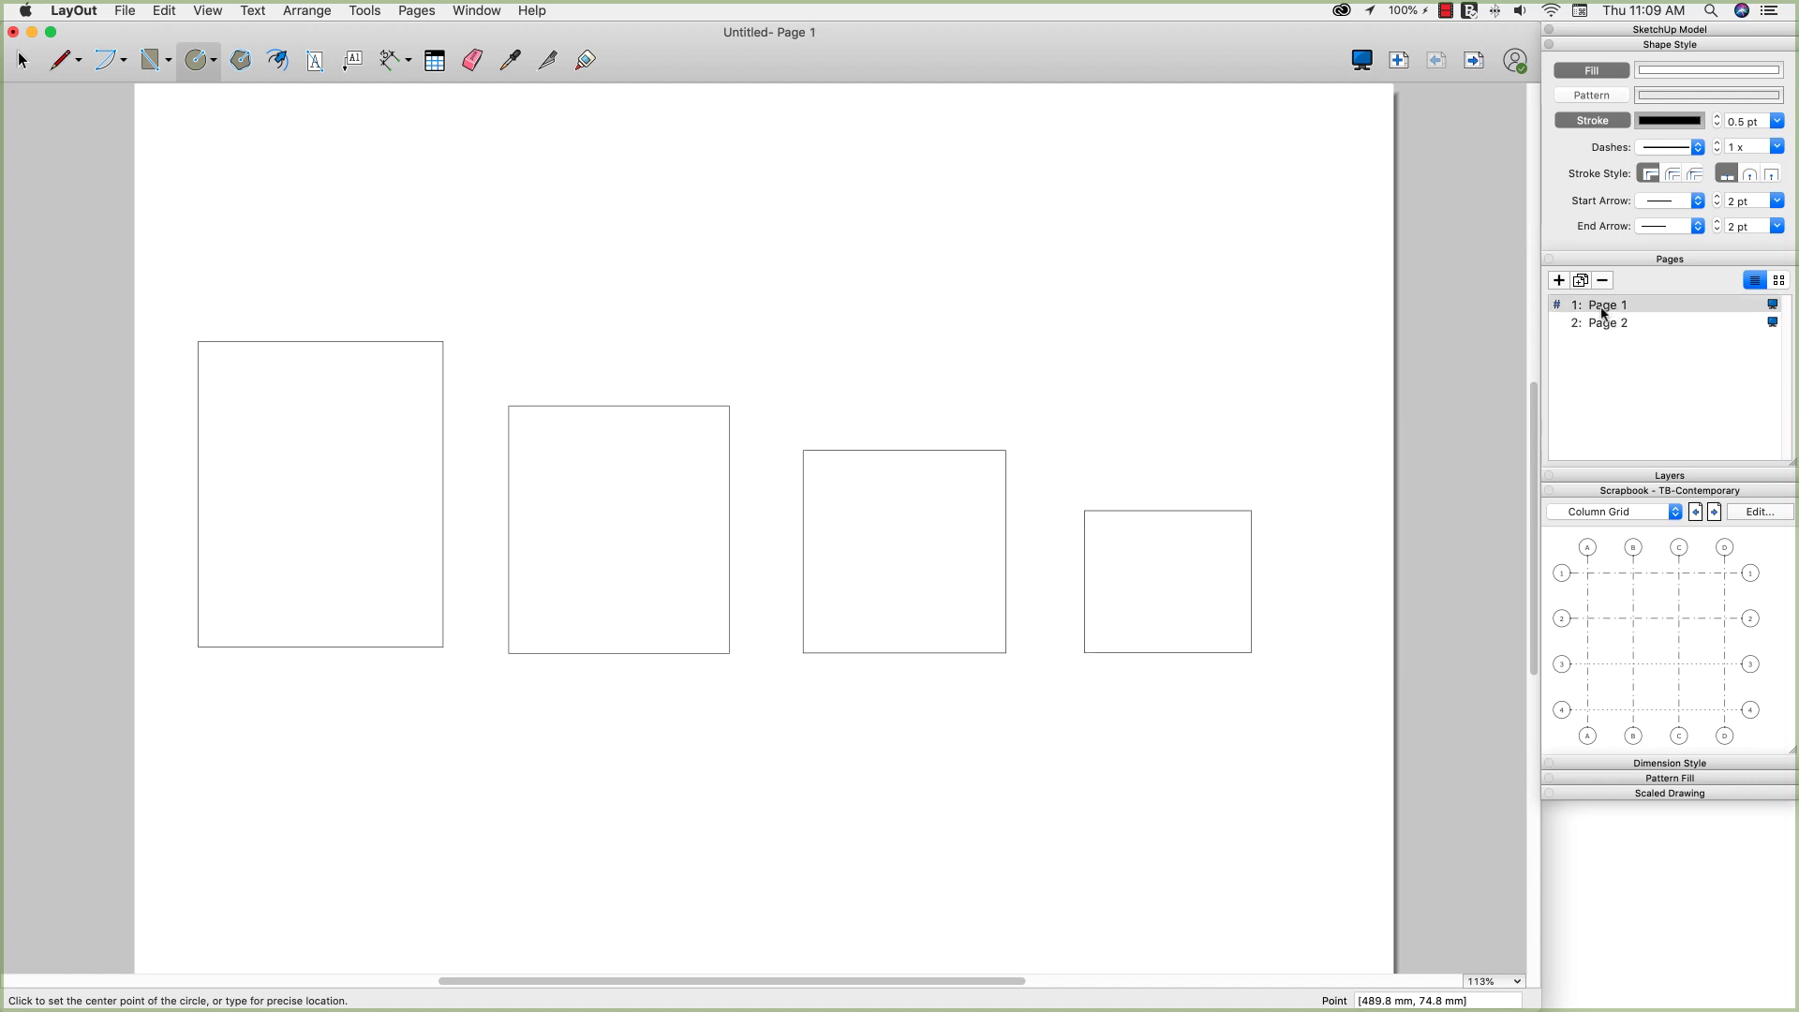
Rename Page 1 in the Pages panel to 'Rectangles'
{"action": "right_click", "coordinate": [1602, 315]}
{"action": "left_click", "coordinate": [1610, 323]}
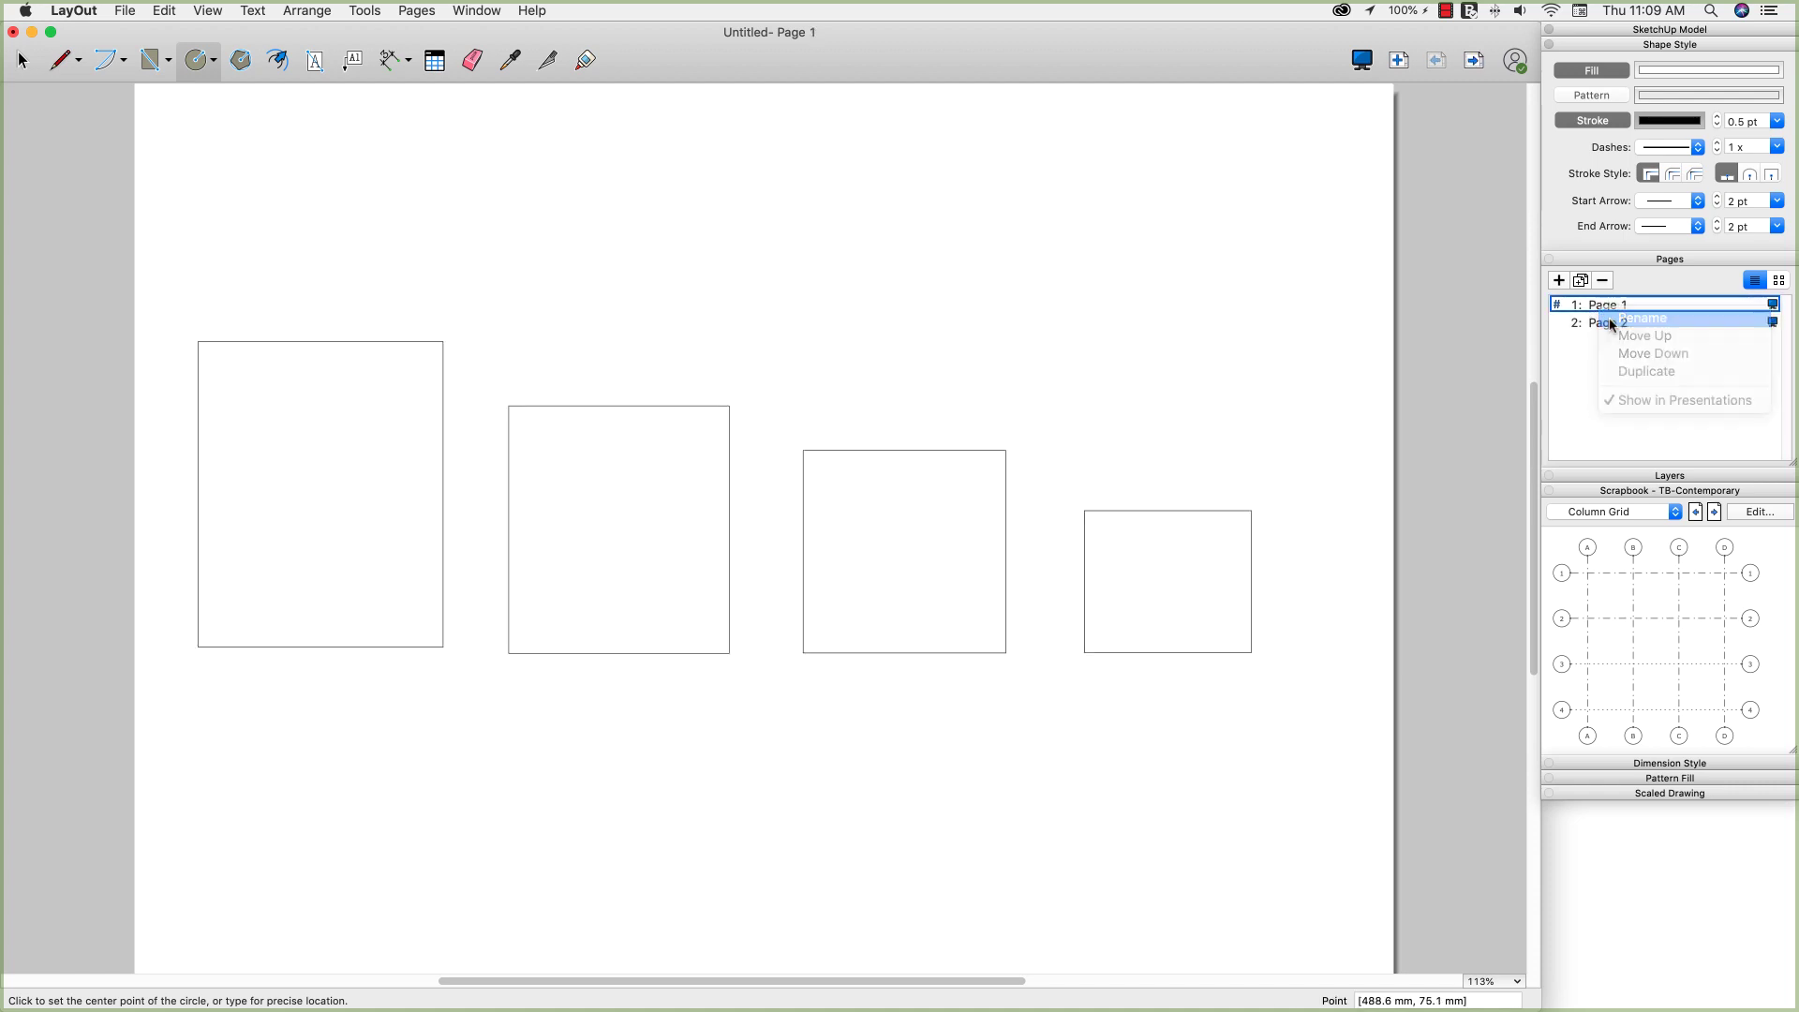
{"action": "type", "text": "Re"}
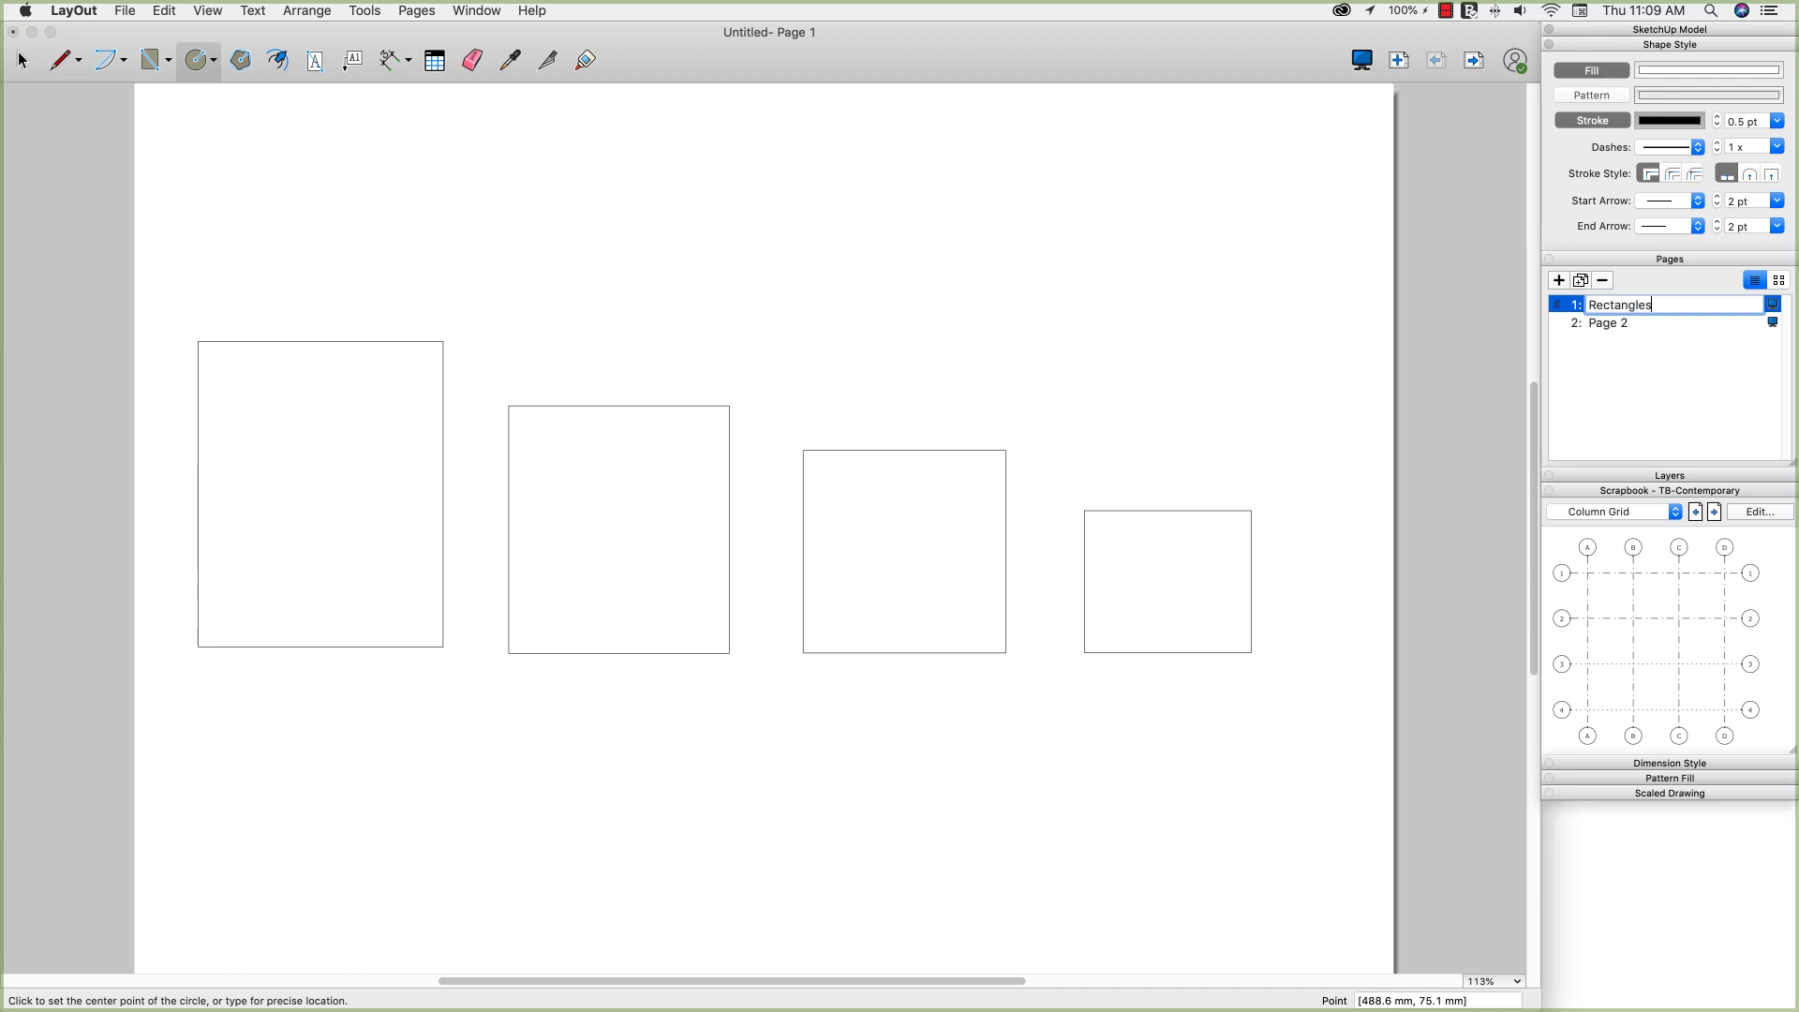
{"action": "type", "text": "ctangles"}
{"action": "left_click", "coordinate": [1613, 325]}
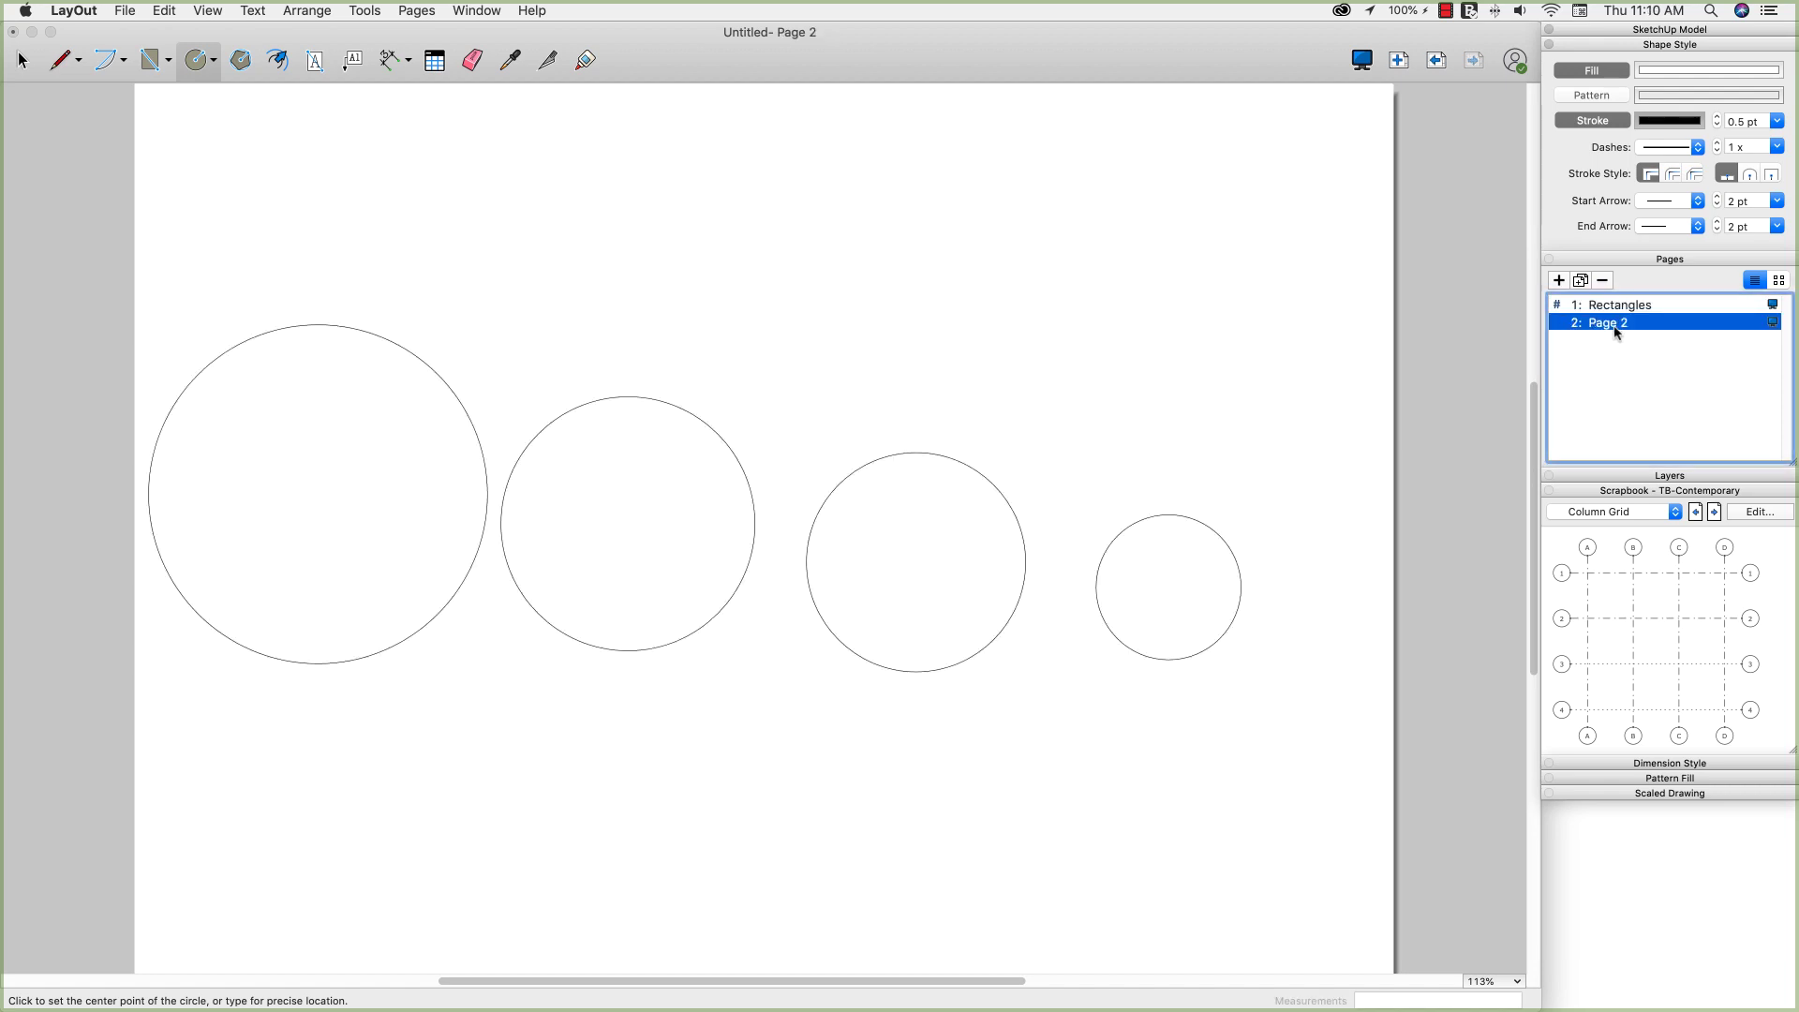
Rename Page 2 to 'Circles'
{"action": "right_click", "coordinate": [1615, 327]}
{"action": "left_click", "coordinate": [1649, 331]}
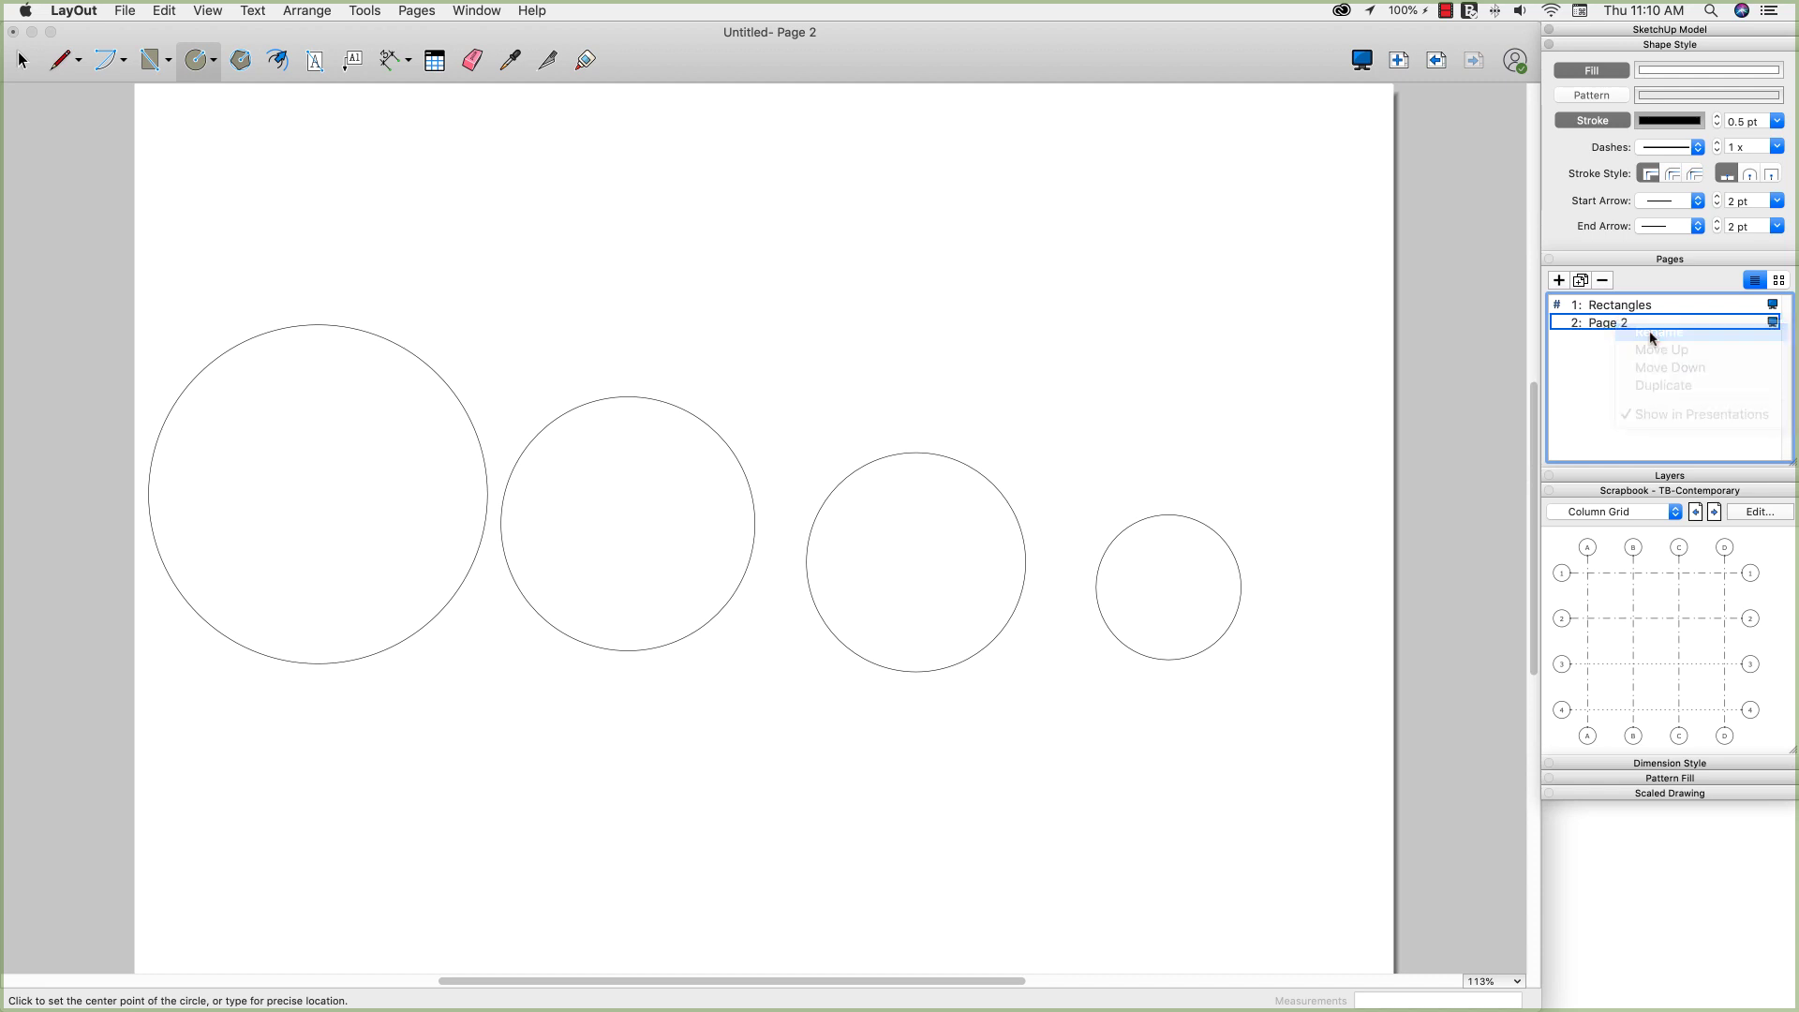
{"action": "type", "text": "Circles"}
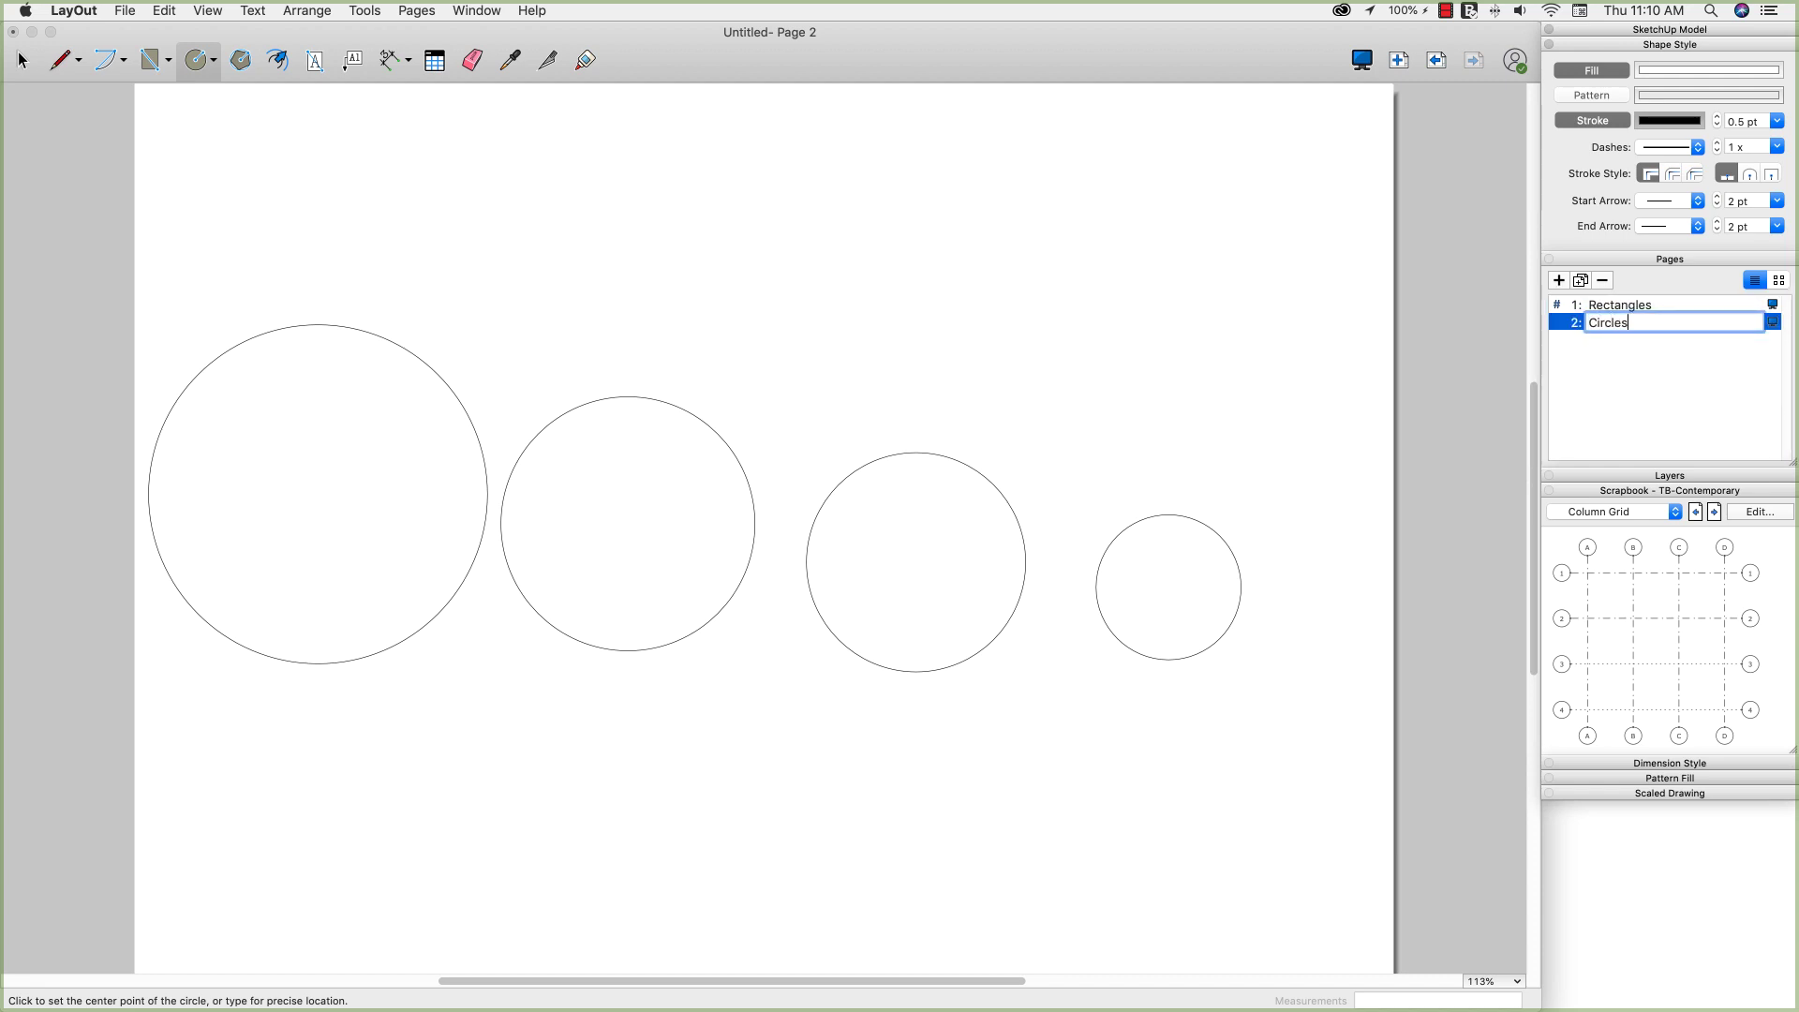
{"action": "left_click", "coordinate": [1500, 380]}
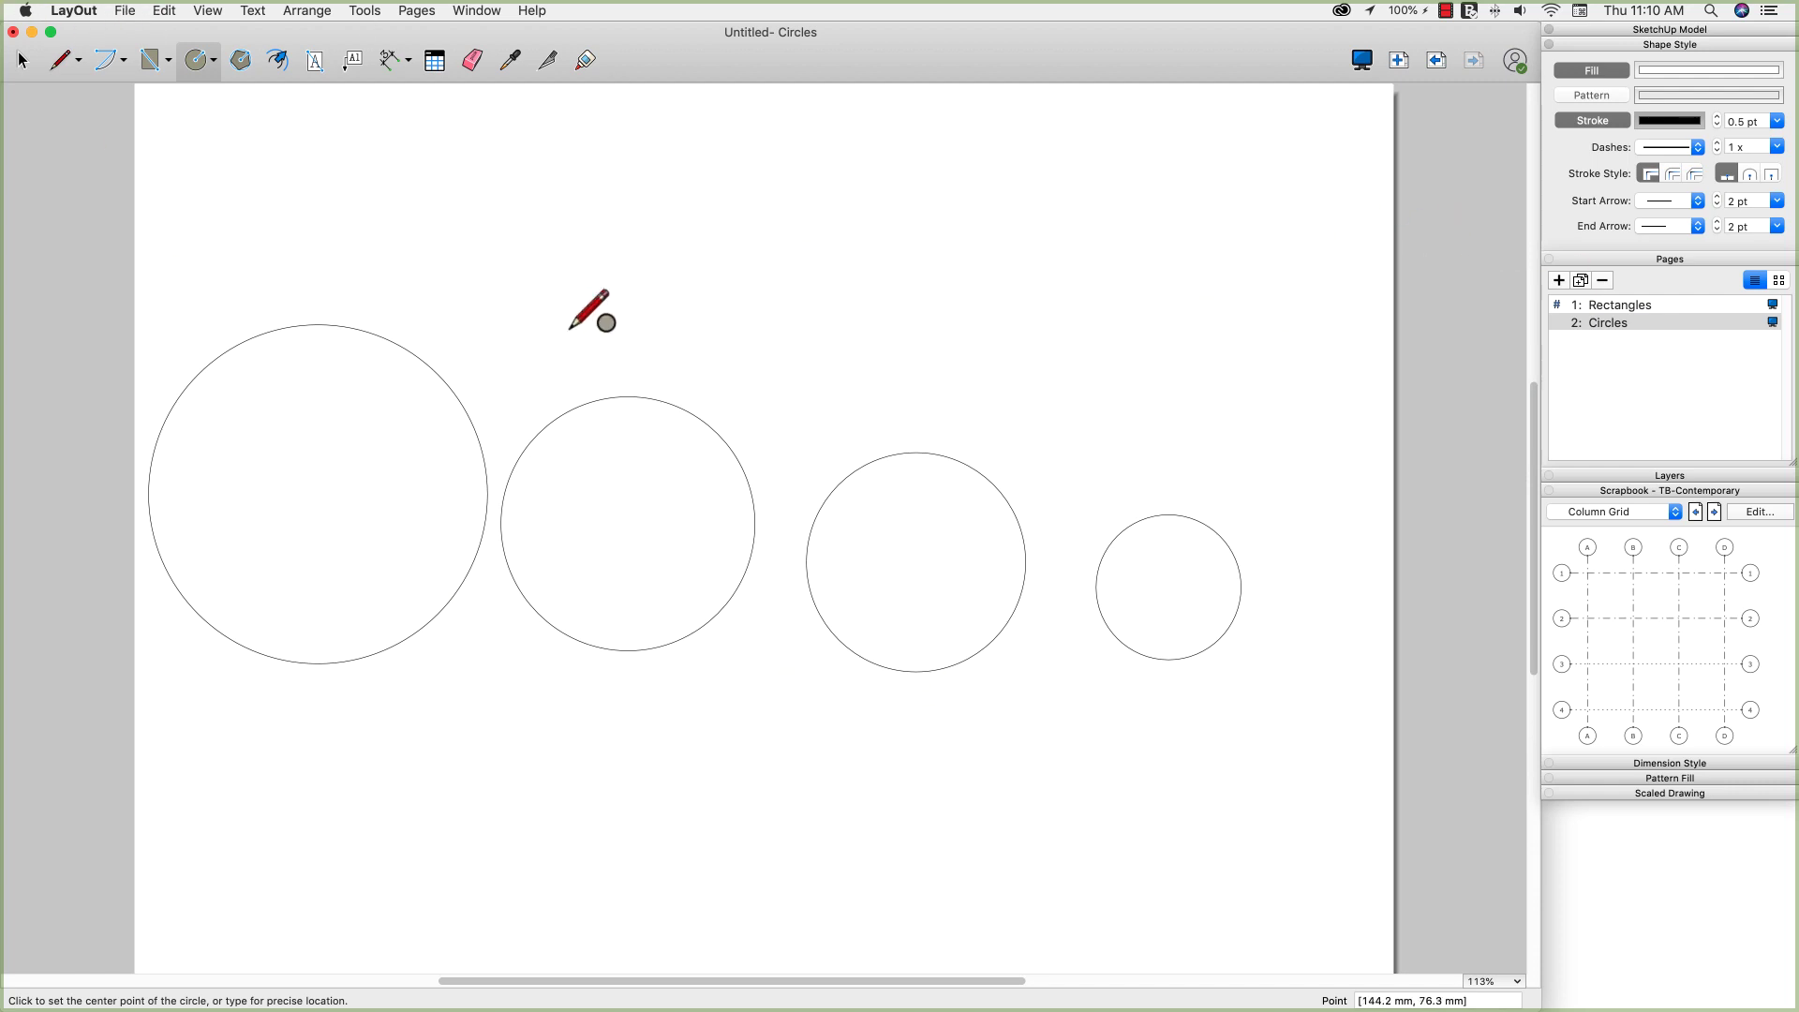
Save the document as the 'My Shapes' scrapbook and confirm it appears in the scrapbook list
{"action": "left_click", "coordinate": [125, 11]}
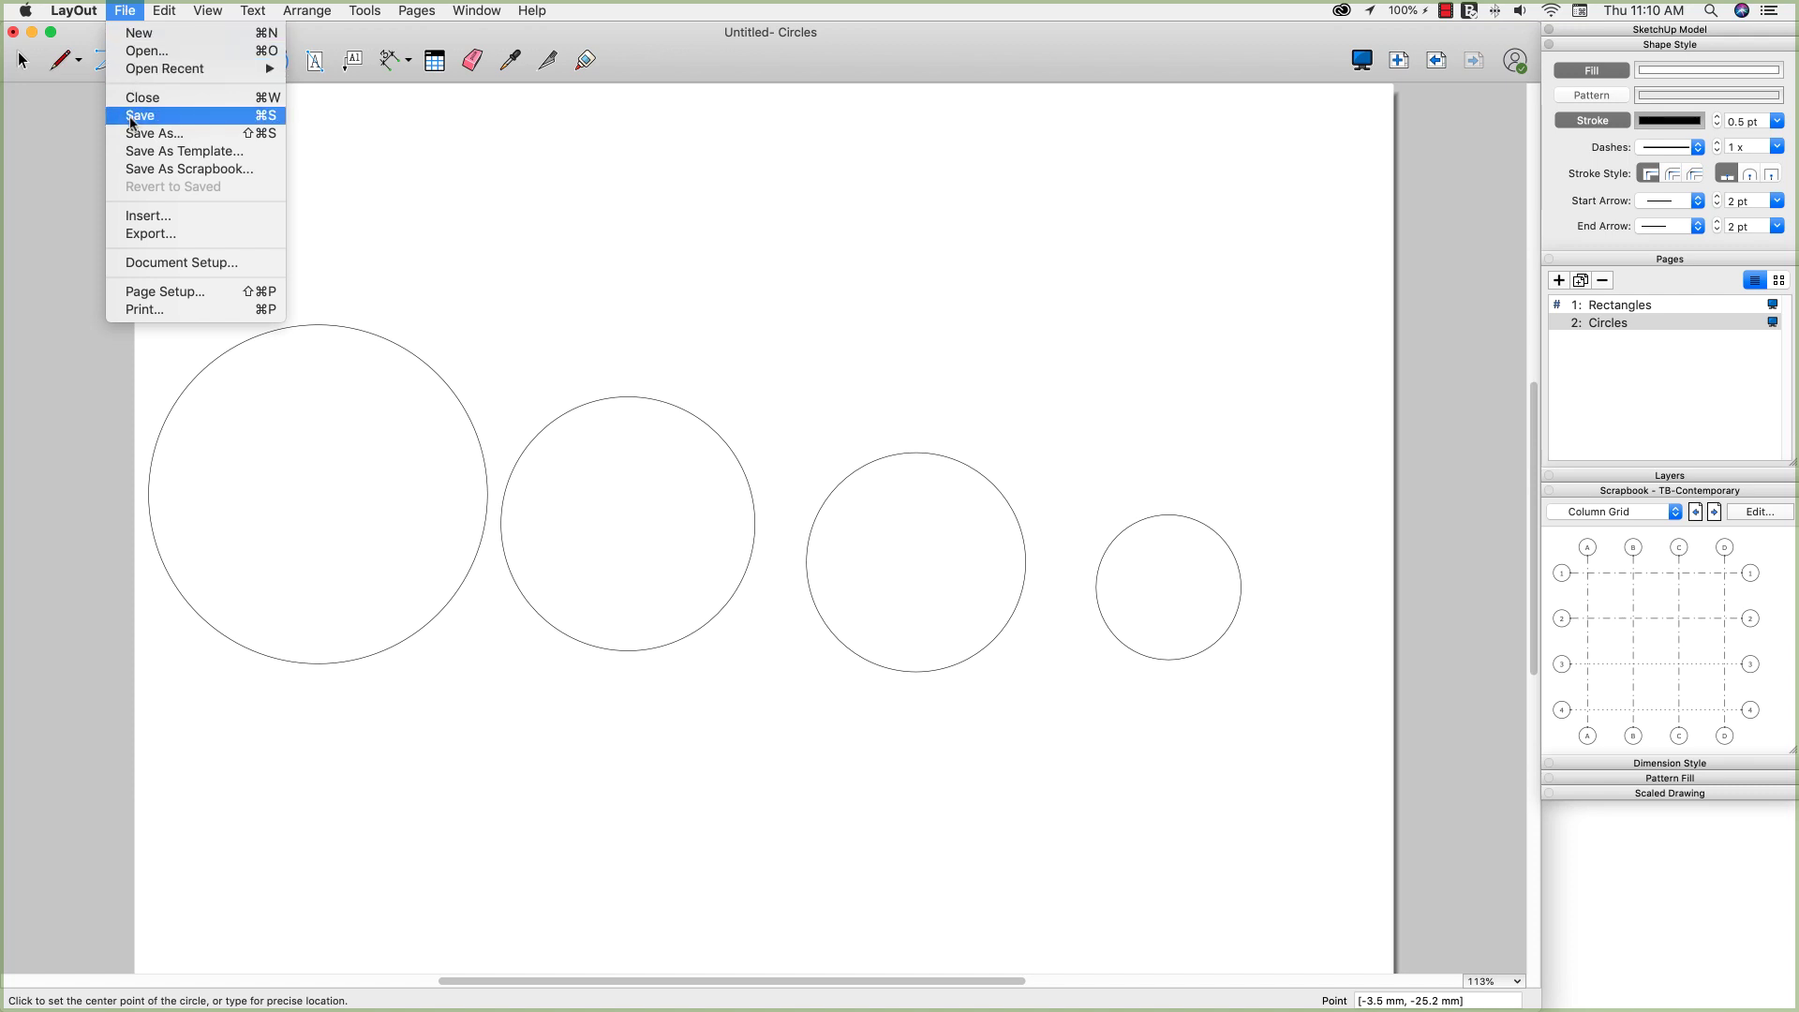
{"action": "left_click", "coordinate": [194, 172]}
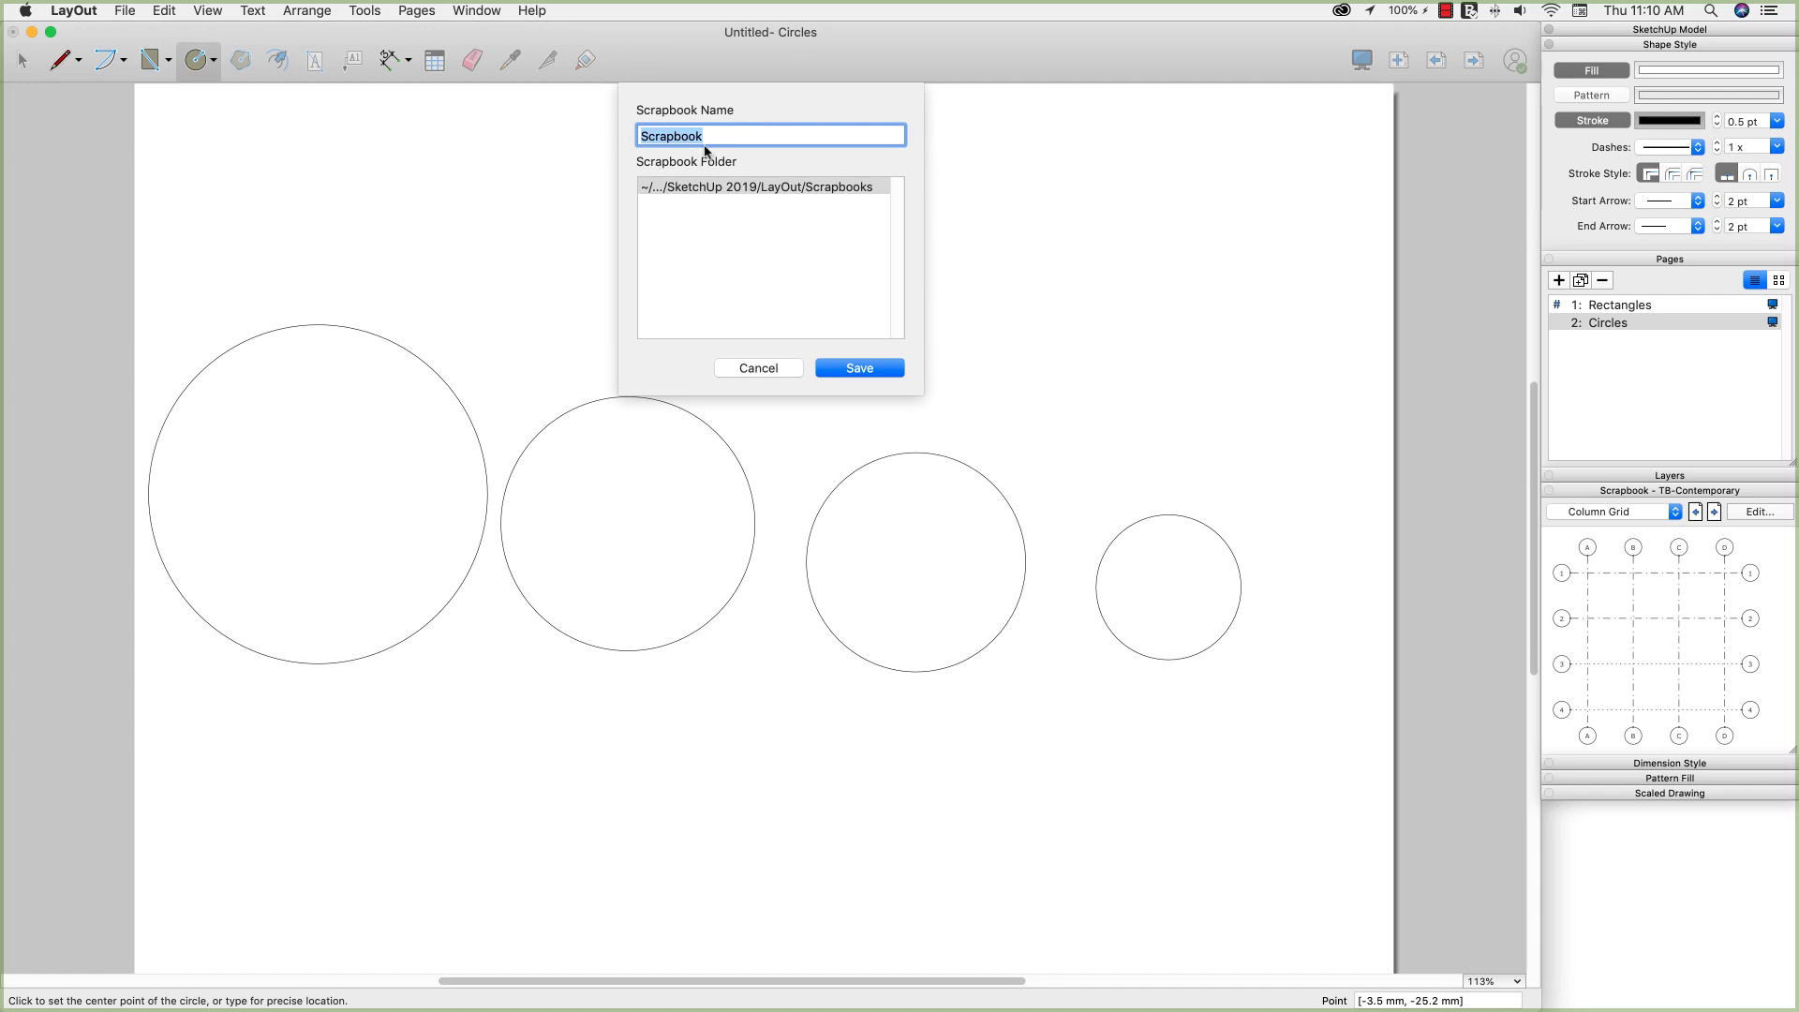
{"action": "type", "text": "My Shapes"}
{"action": "left_click", "coordinate": [1698, 518]}
{"action": "left_click", "coordinate": [860, 368]}
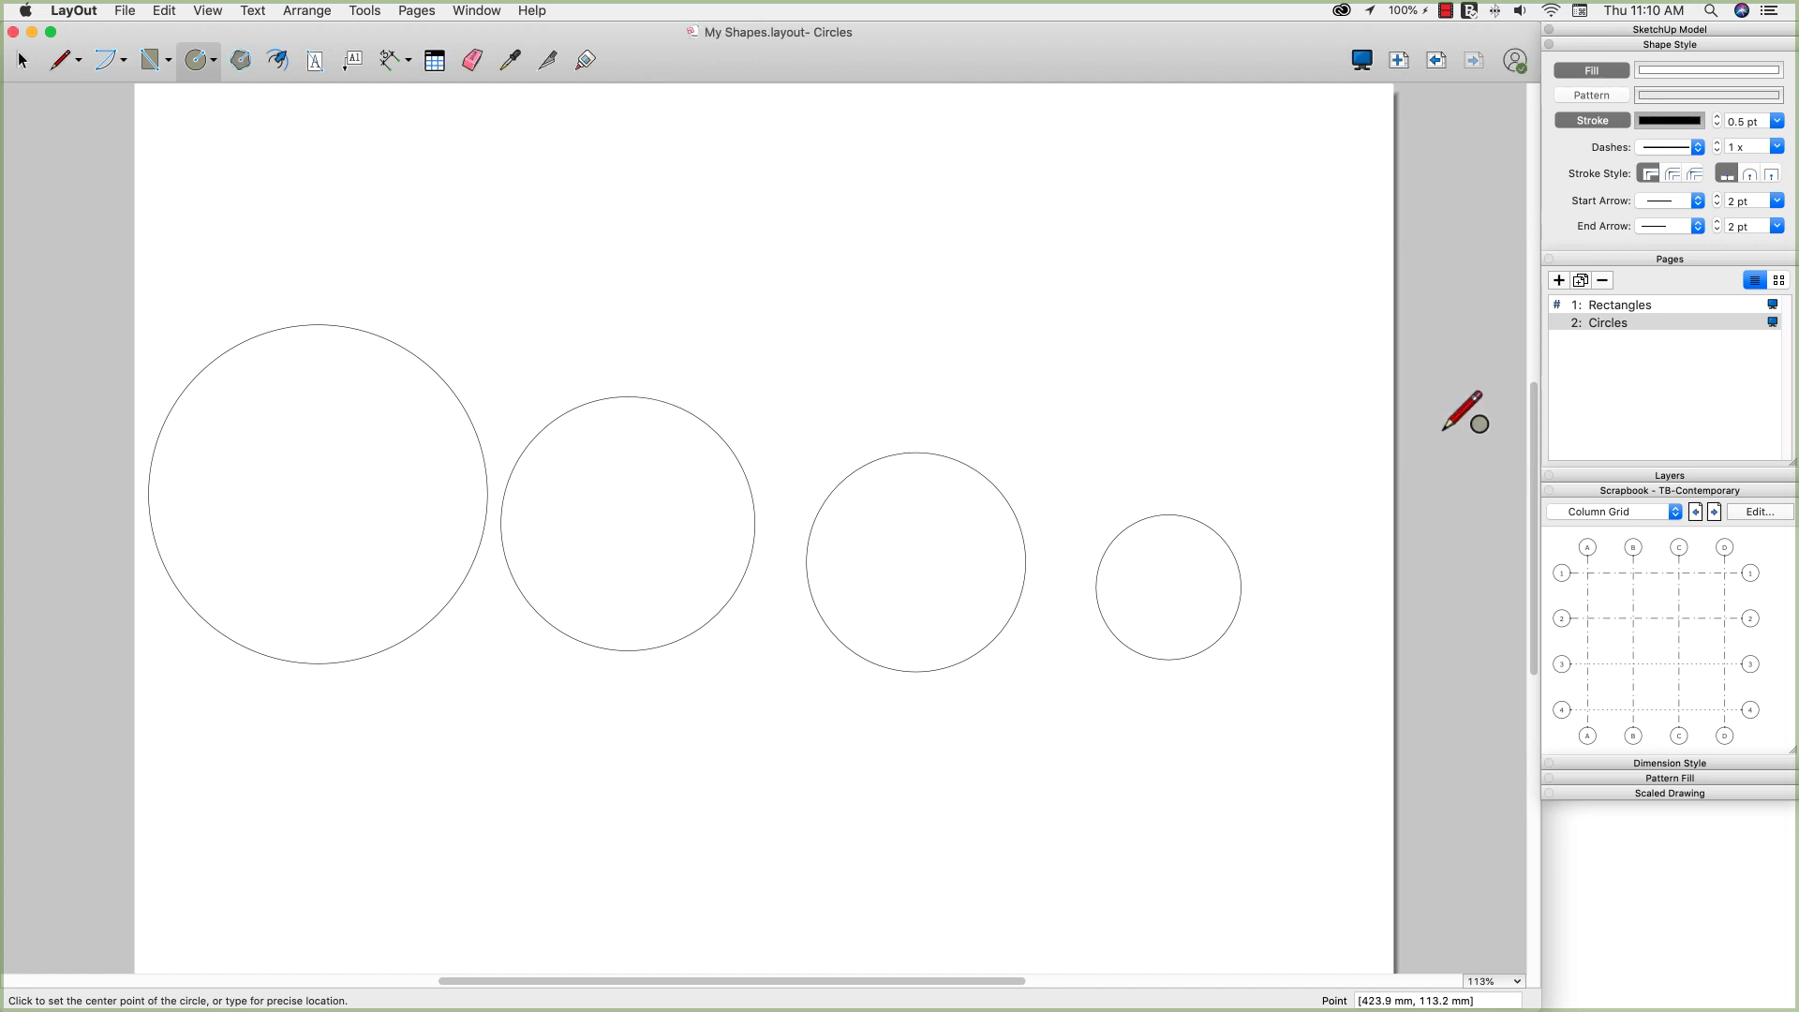
{"action": "left_click", "coordinate": [1635, 512]}
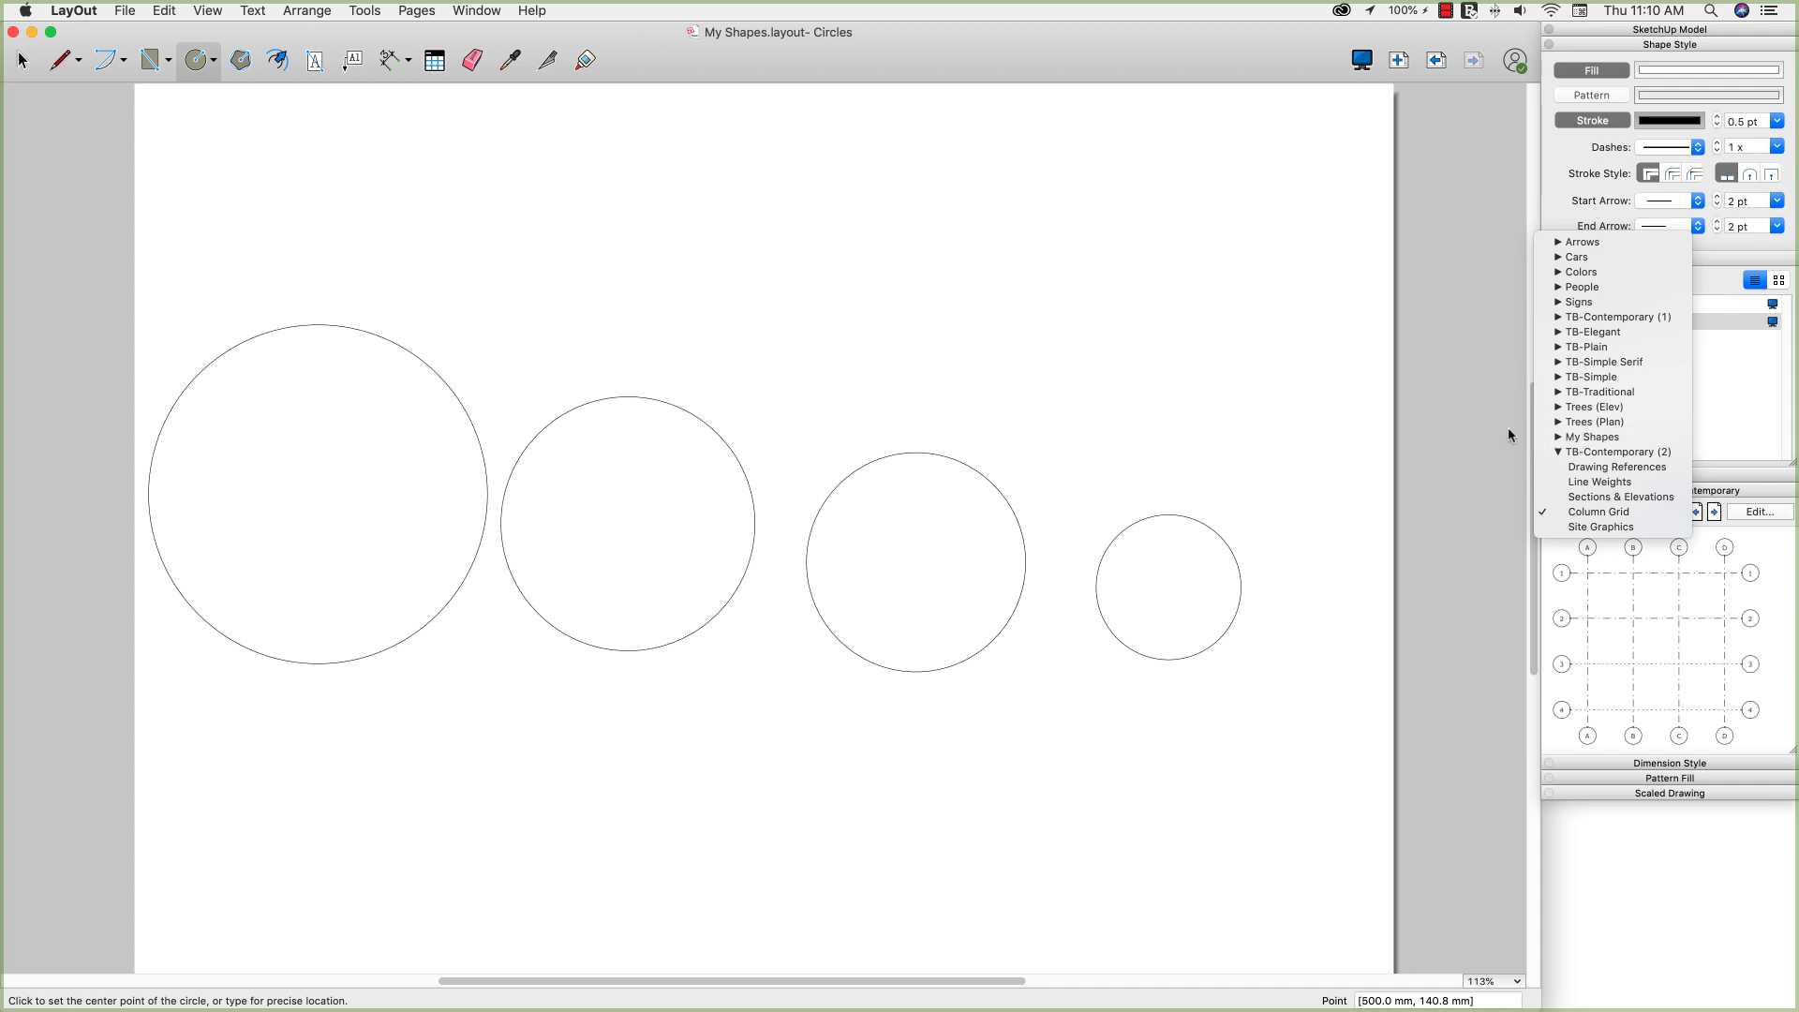
Close My Shapes and start a new document from a plain paper template
{"action": "left_click", "coordinate": [13, 33]}
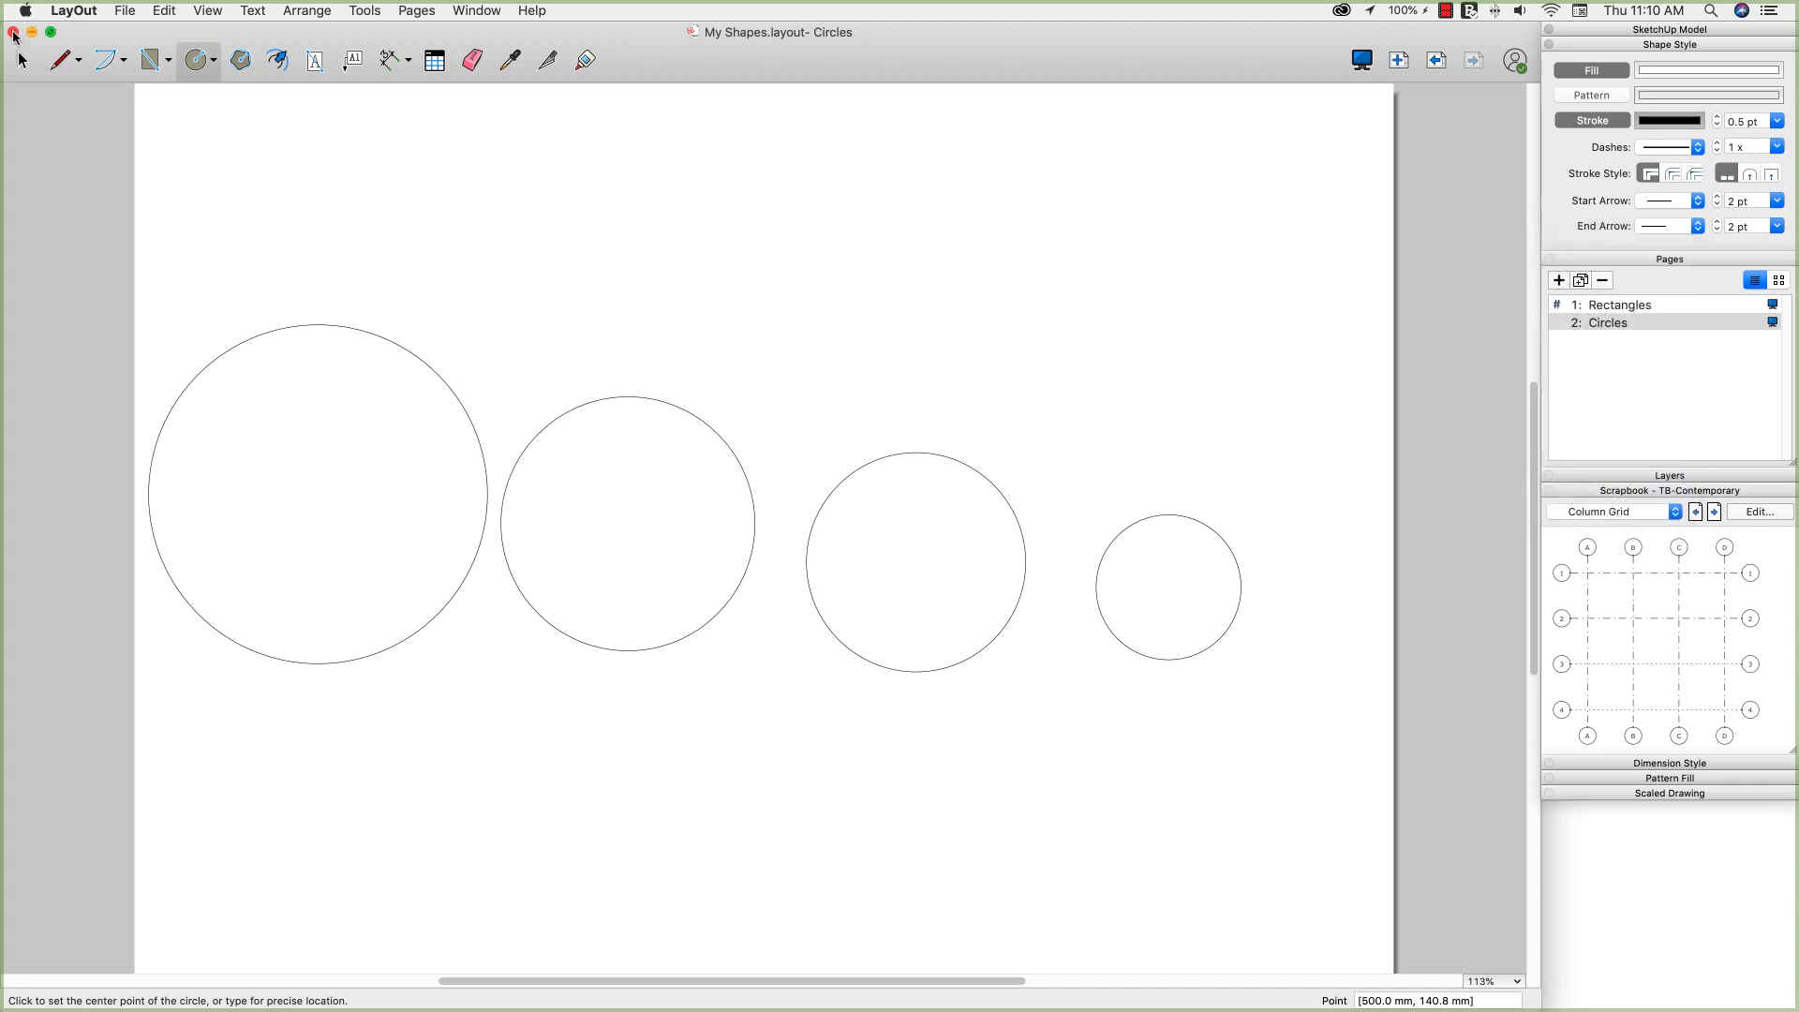
{"action": "left_click", "coordinate": [13, 33]}
{"action": "left_click", "coordinate": [122, 11]}
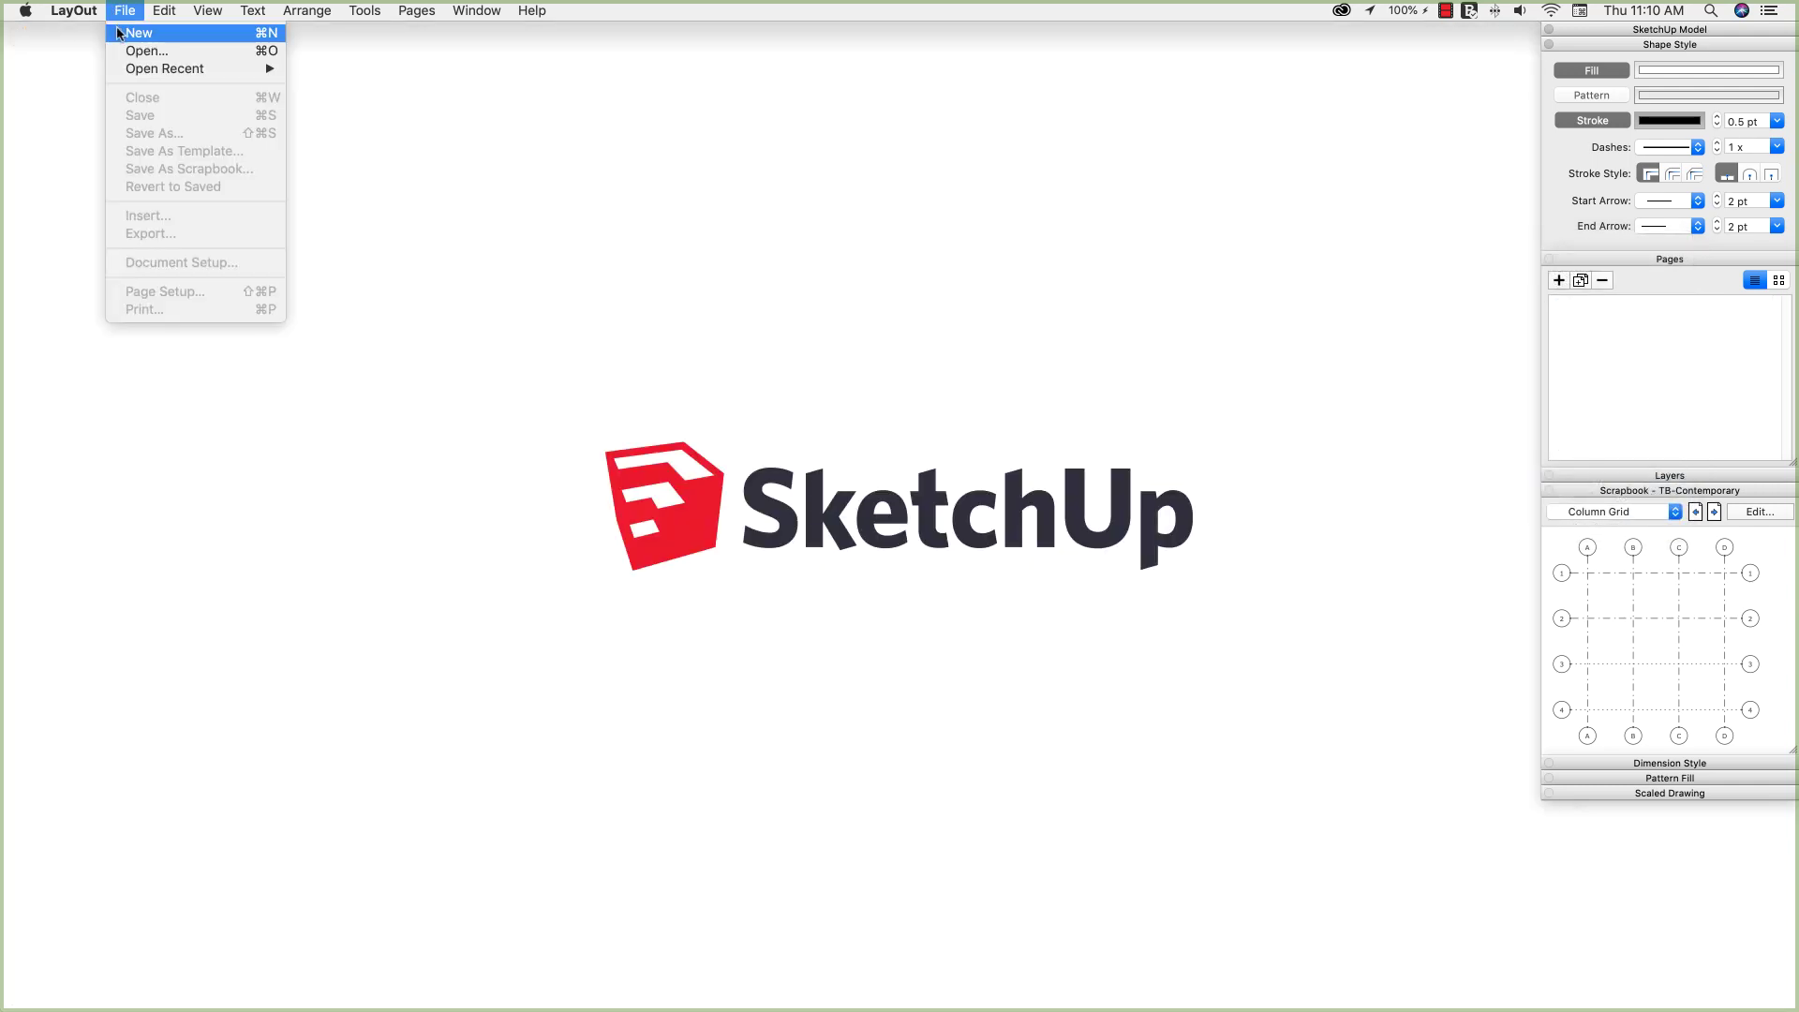
{"action": "left_click", "coordinate": [131, 33]}
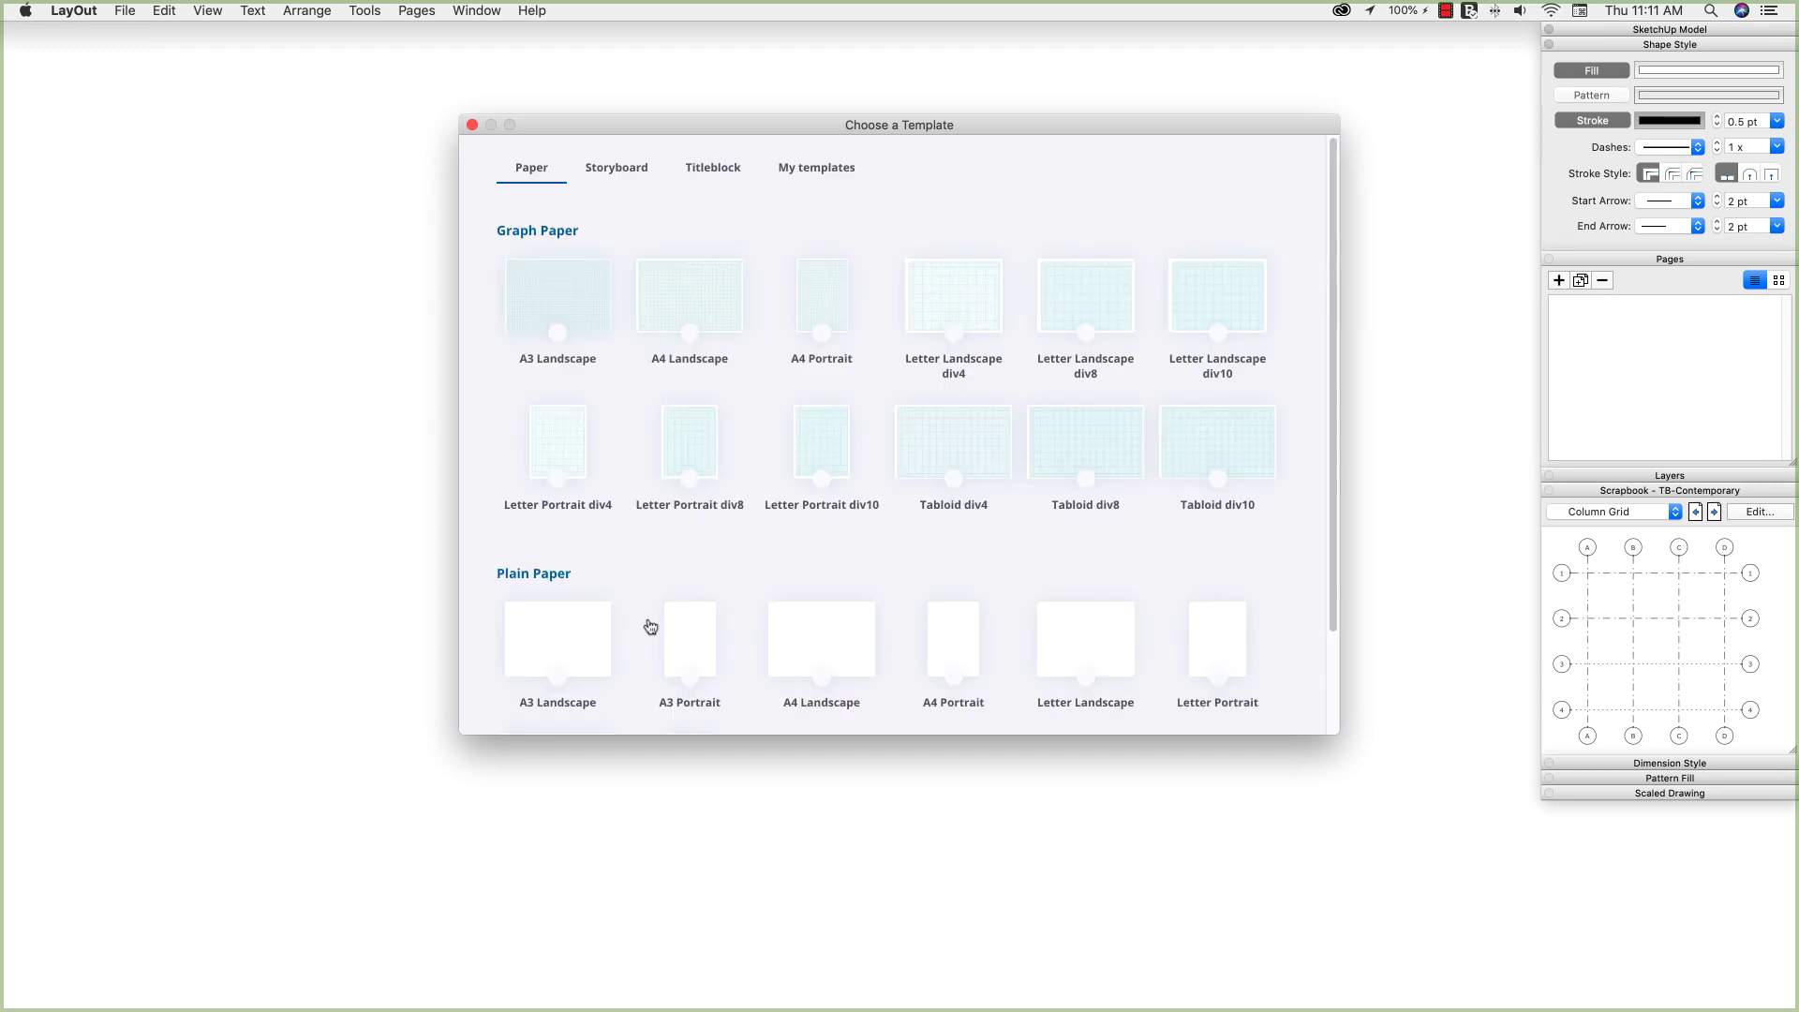
{"action": "double_click", "coordinate": [573, 639]}
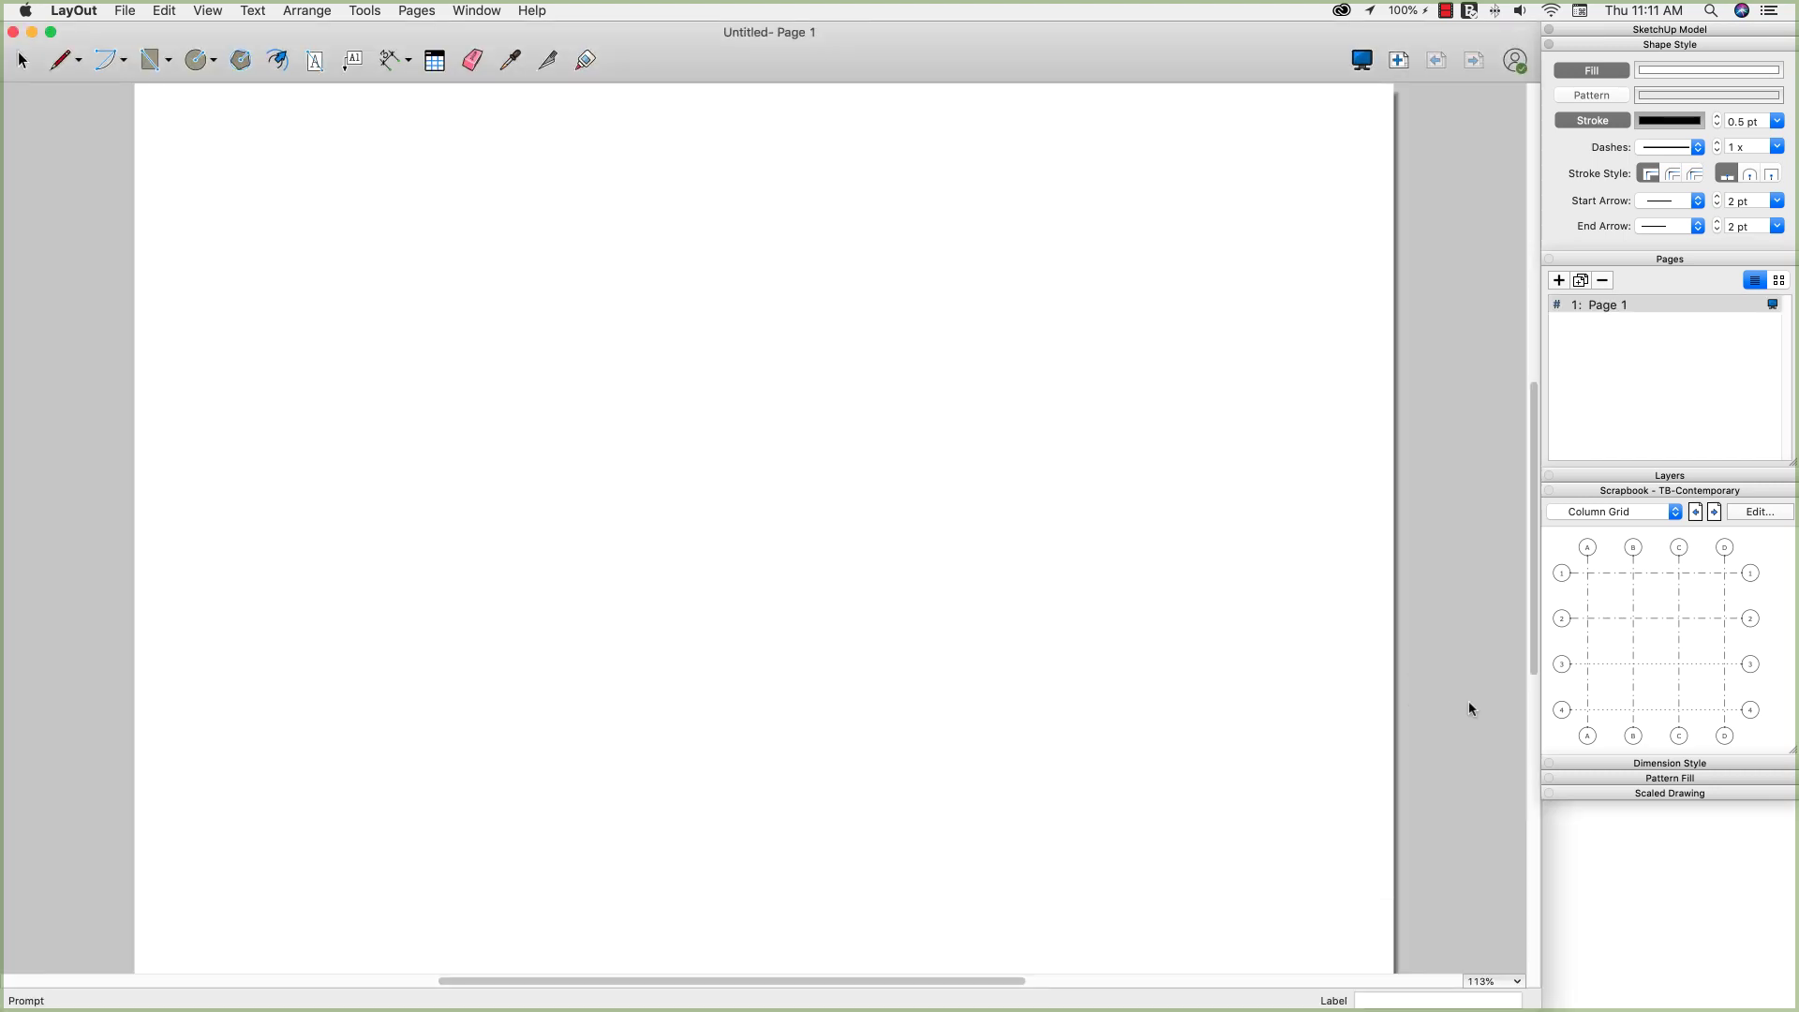
Drag two rectangles from the My Shapes scrapbook onto the new page
{"action": "left_click", "coordinate": [1654, 512]}
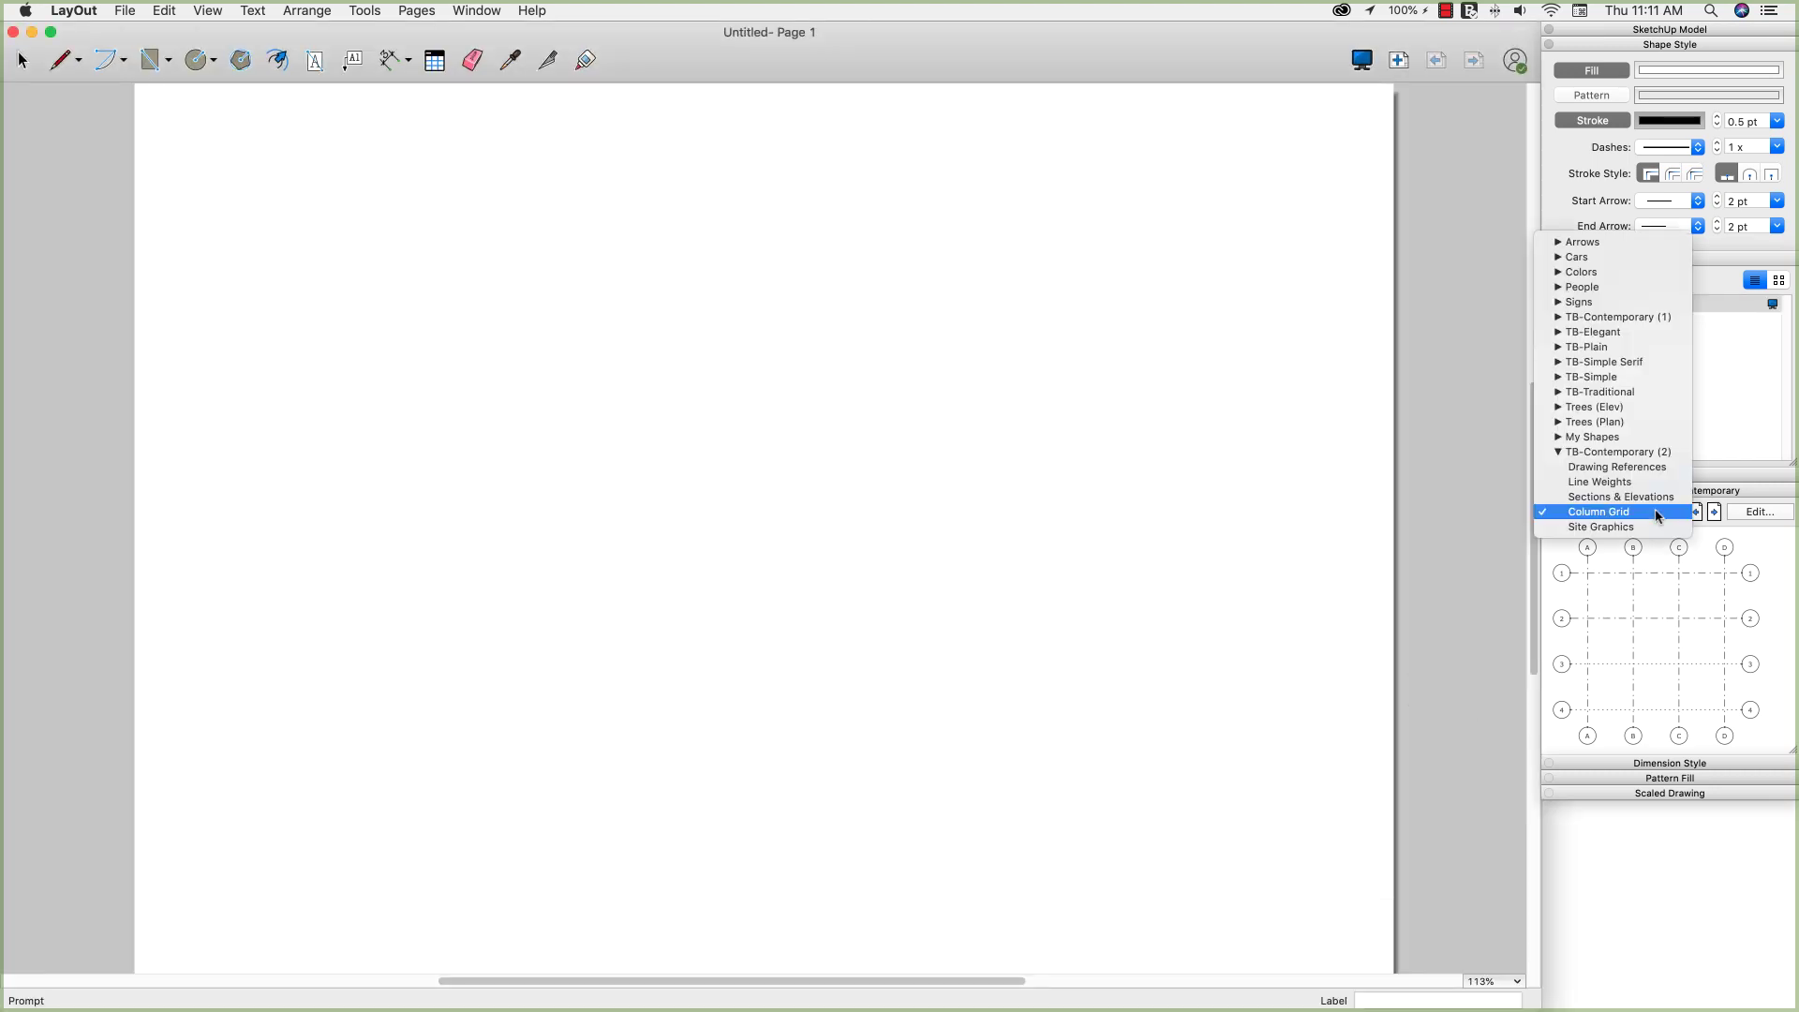
{"action": "left_click", "coordinate": [1621, 439]}
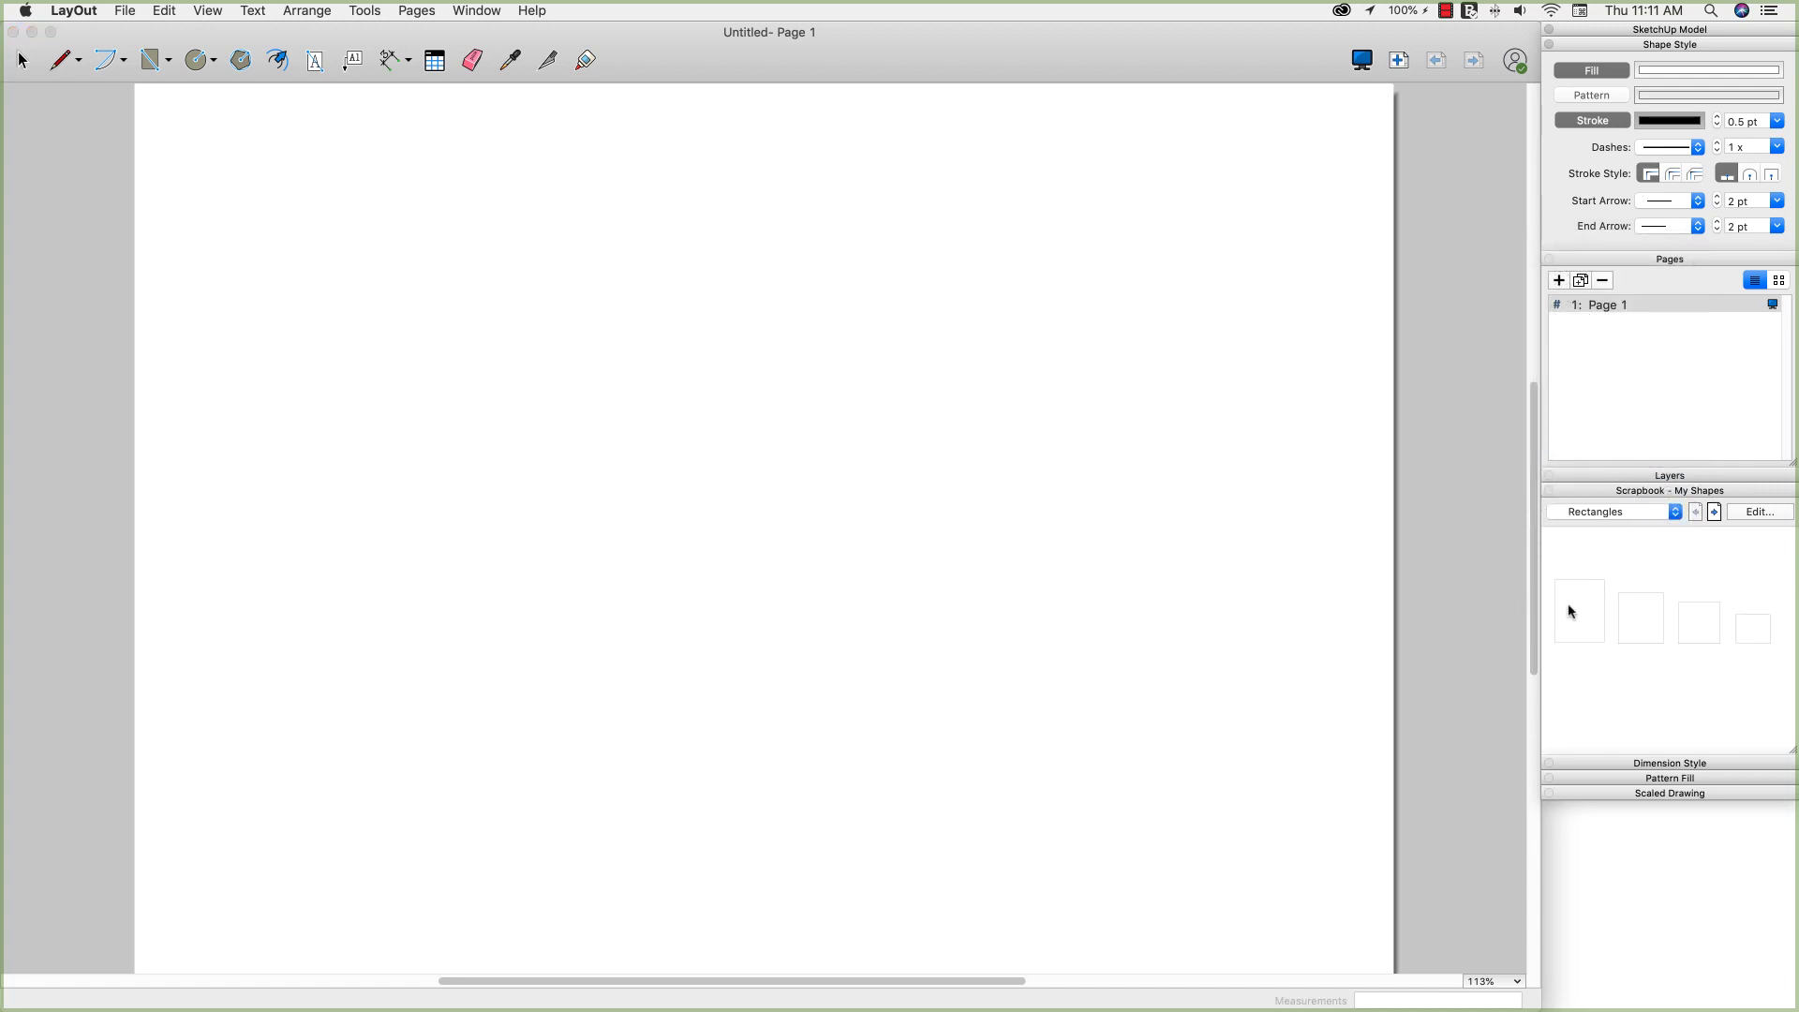
{"action": "left_click_drag", "start_coordinate": [1570, 610], "coordinate": [429, 415]}
{"action": "left_click_drag", "start_coordinate": [233, 399], "coordinate": [1707, 571]}
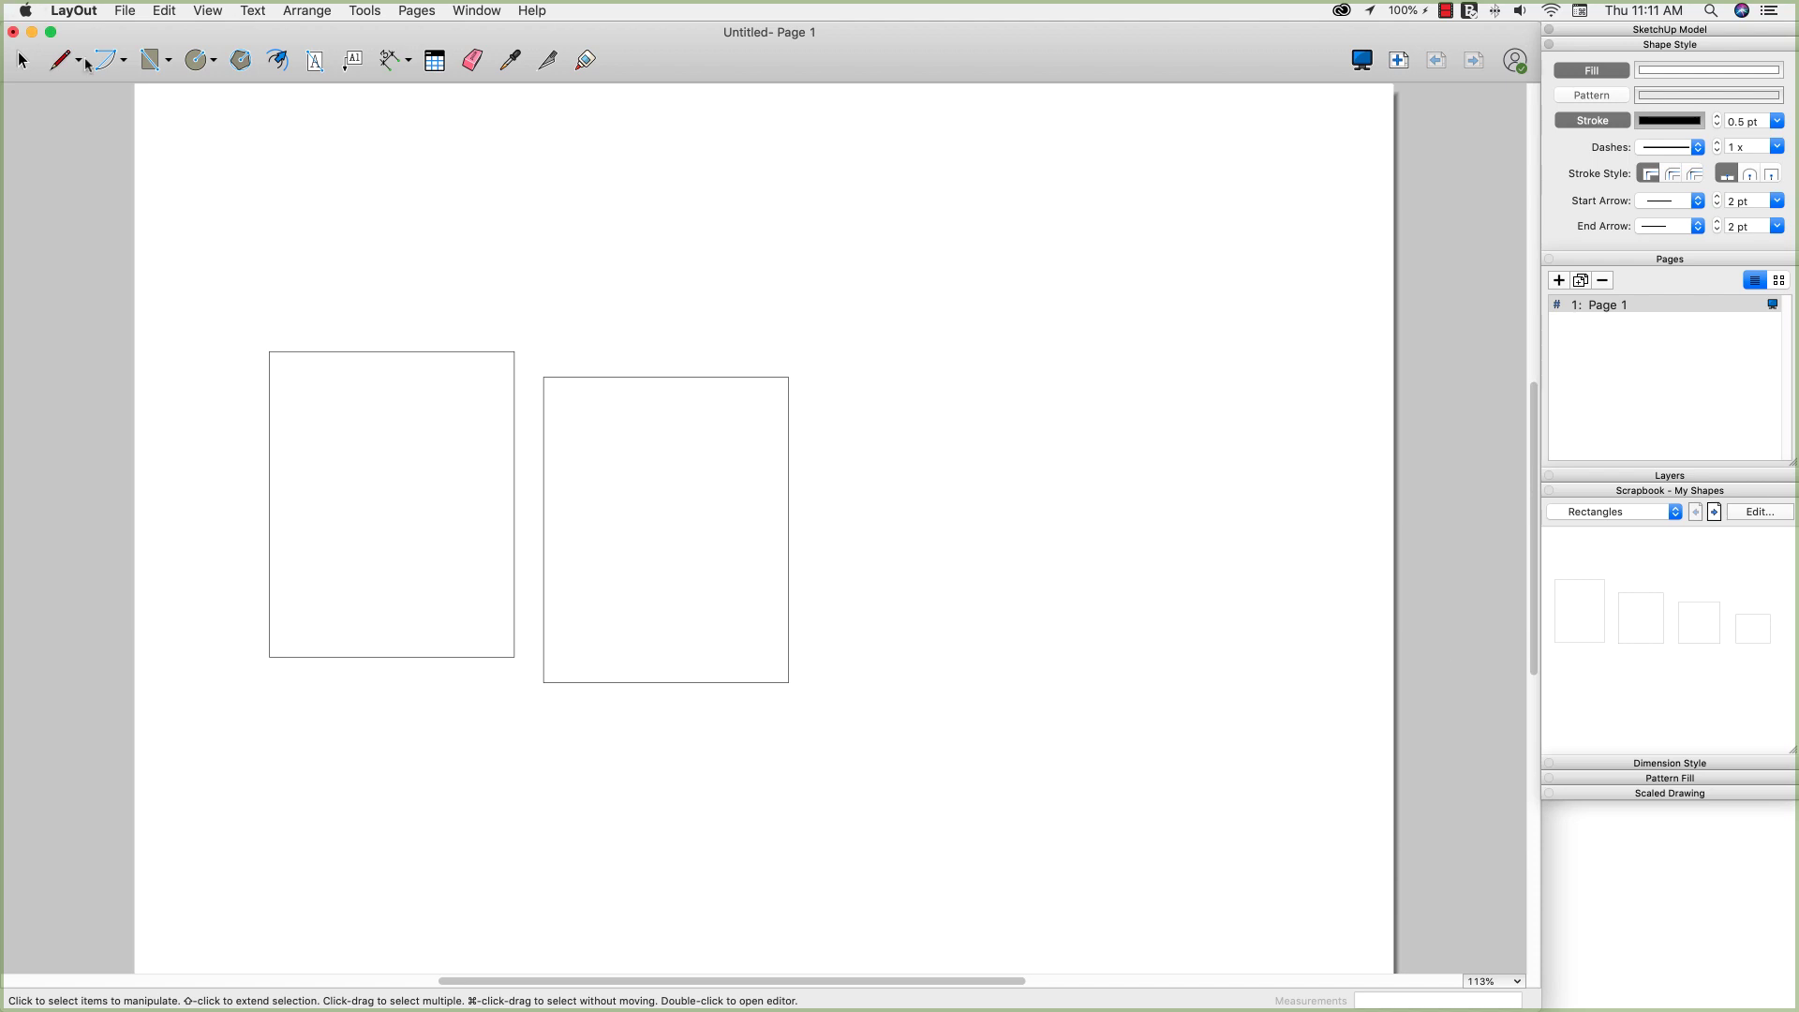
{"action": "left_click_drag", "start_coordinate": [98, 64], "coordinate": [23, 60]}
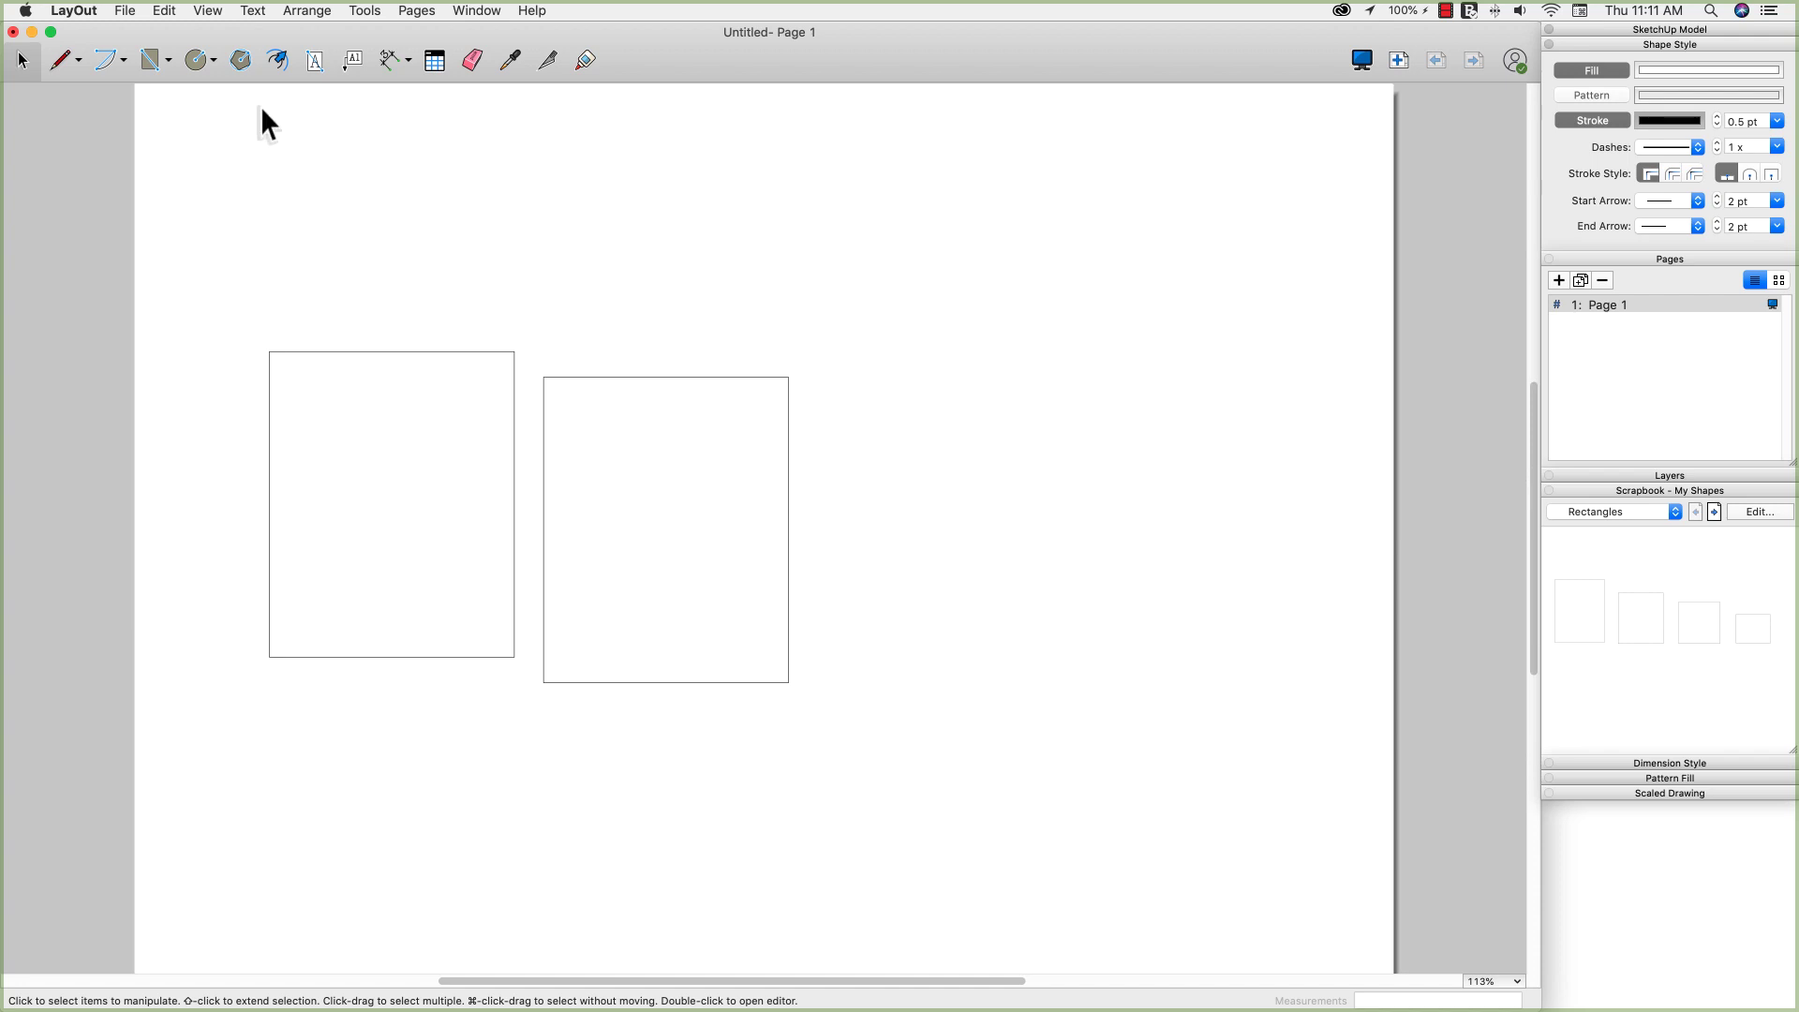
Close the untitled document without saving and open My Shapes for editing
{"action": "left_click", "coordinate": [13, 33]}
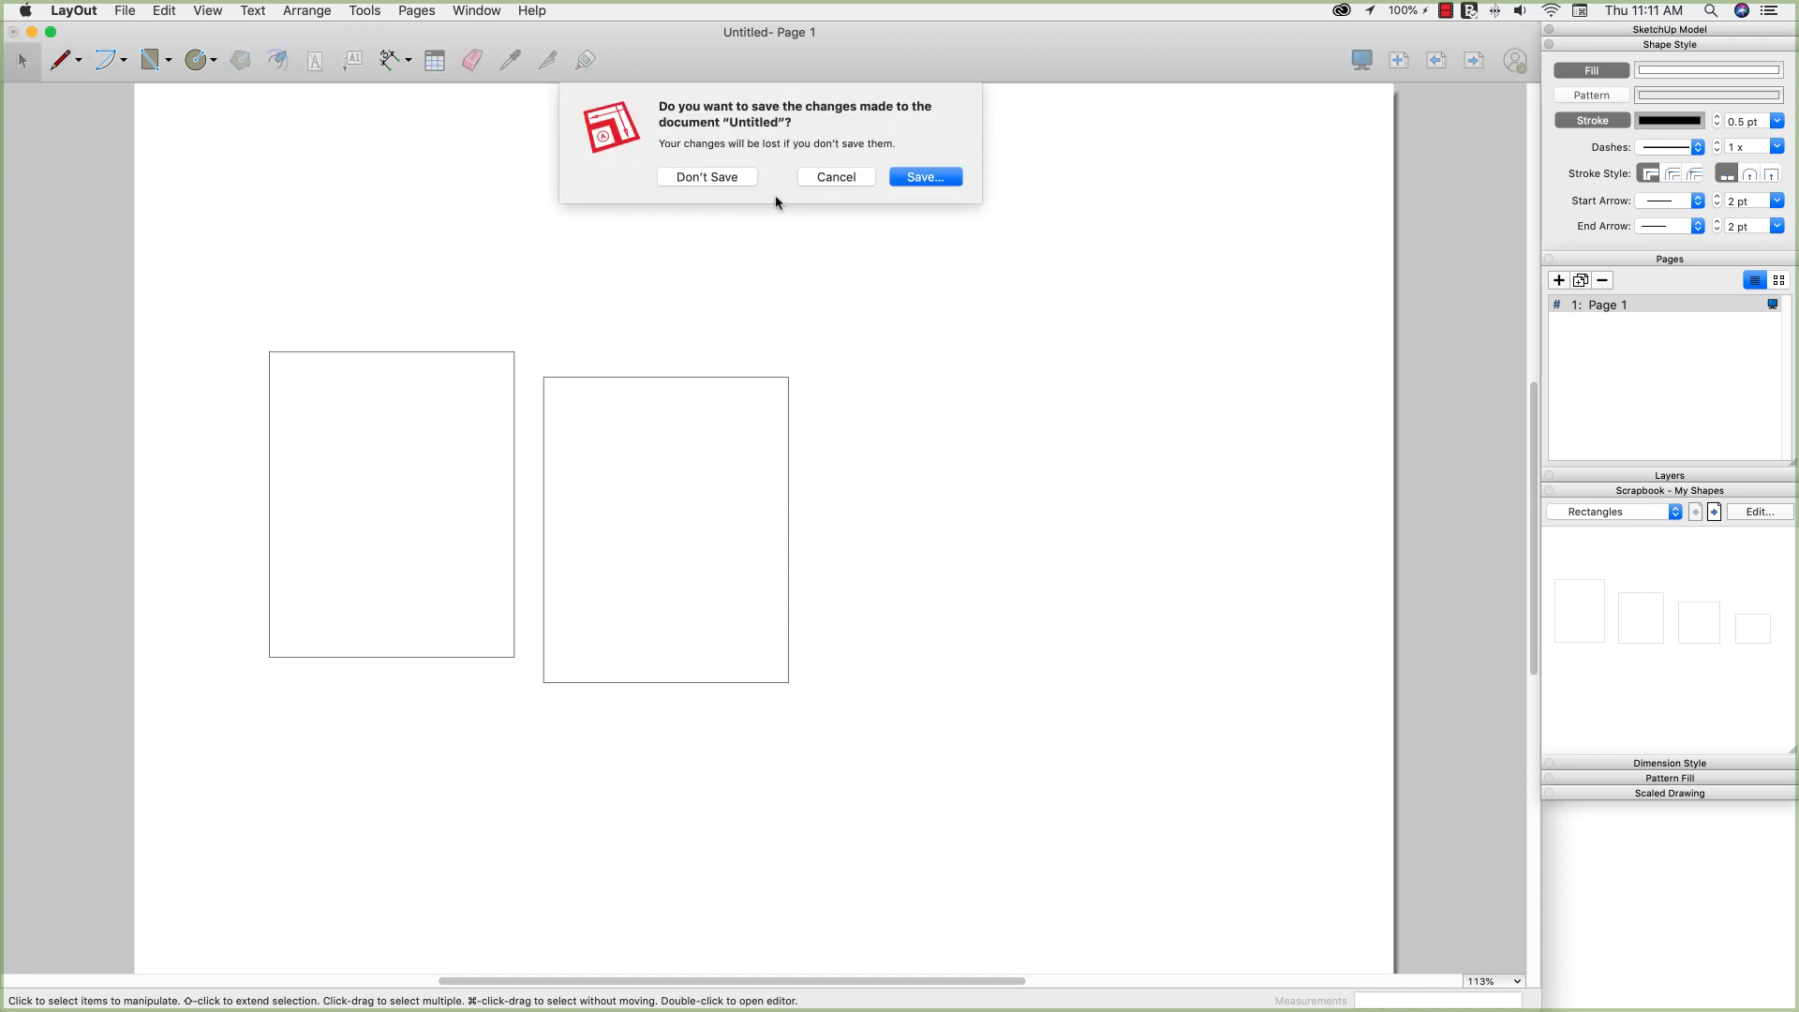
{"action": "left_click", "coordinate": [707, 177]}
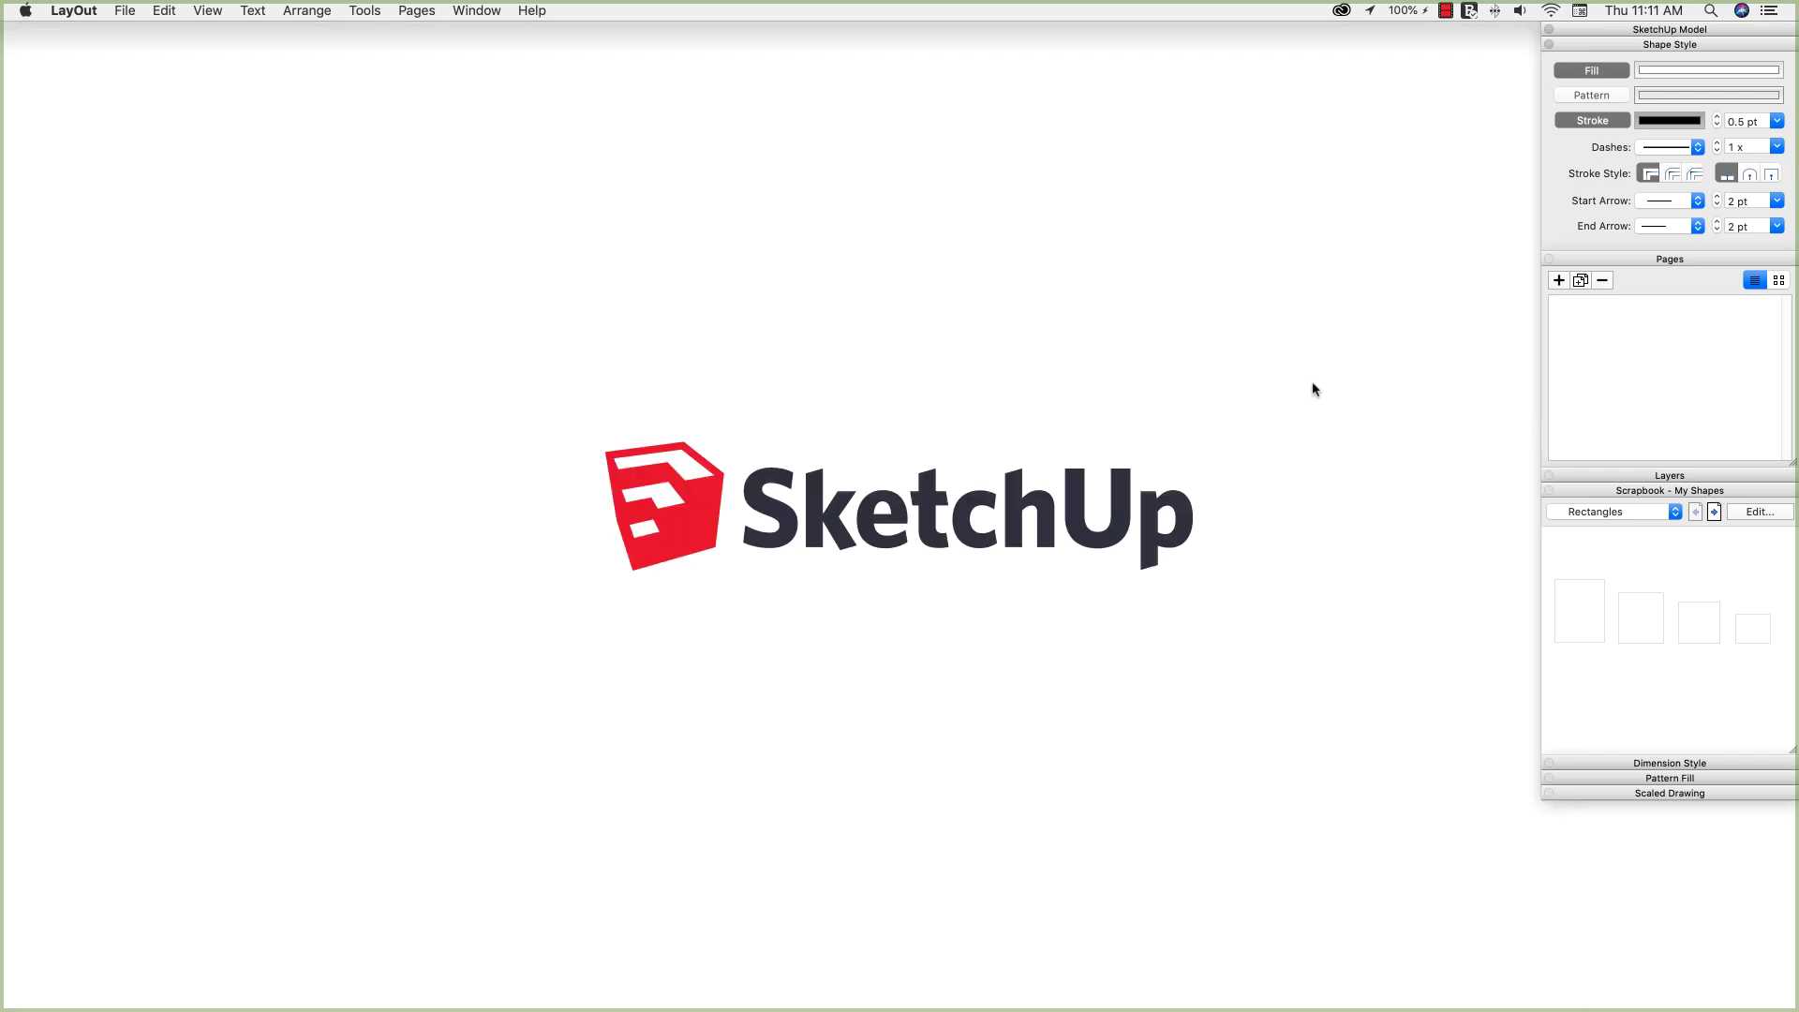
{"action": "left_click", "coordinate": [1657, 520]}
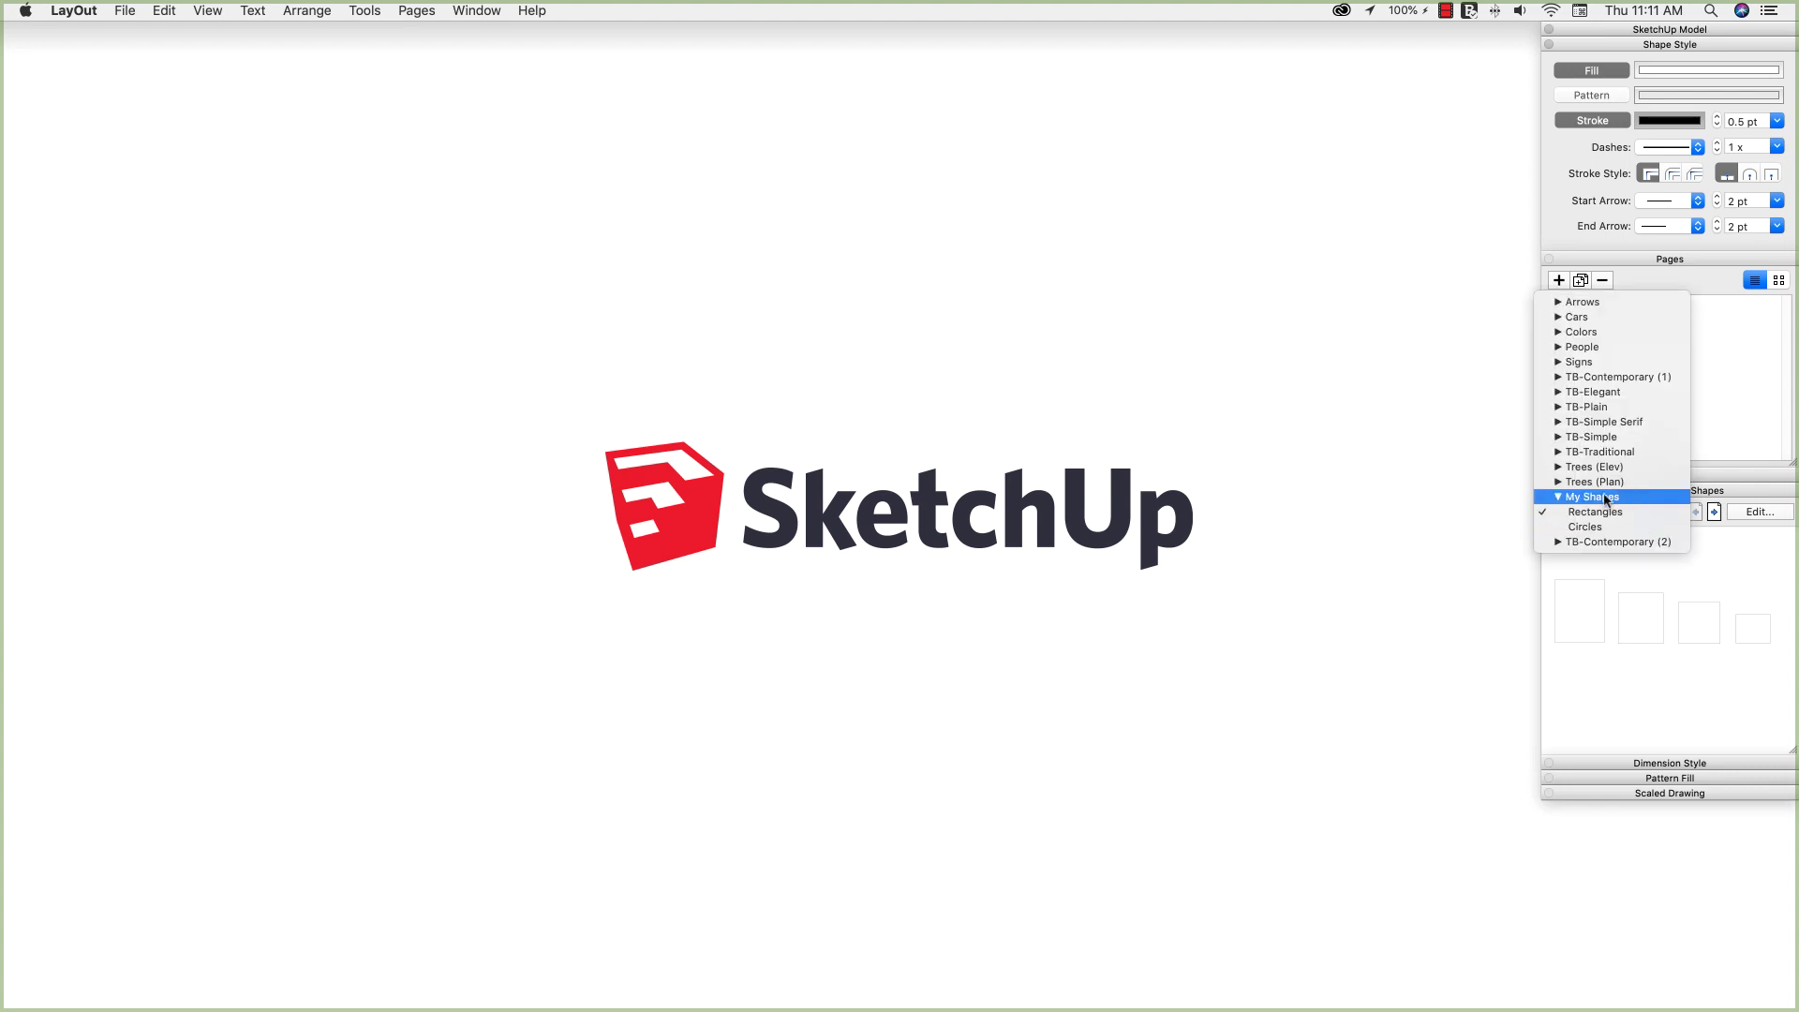
{"action": "left_click", "coordinate": [1761, 515]}
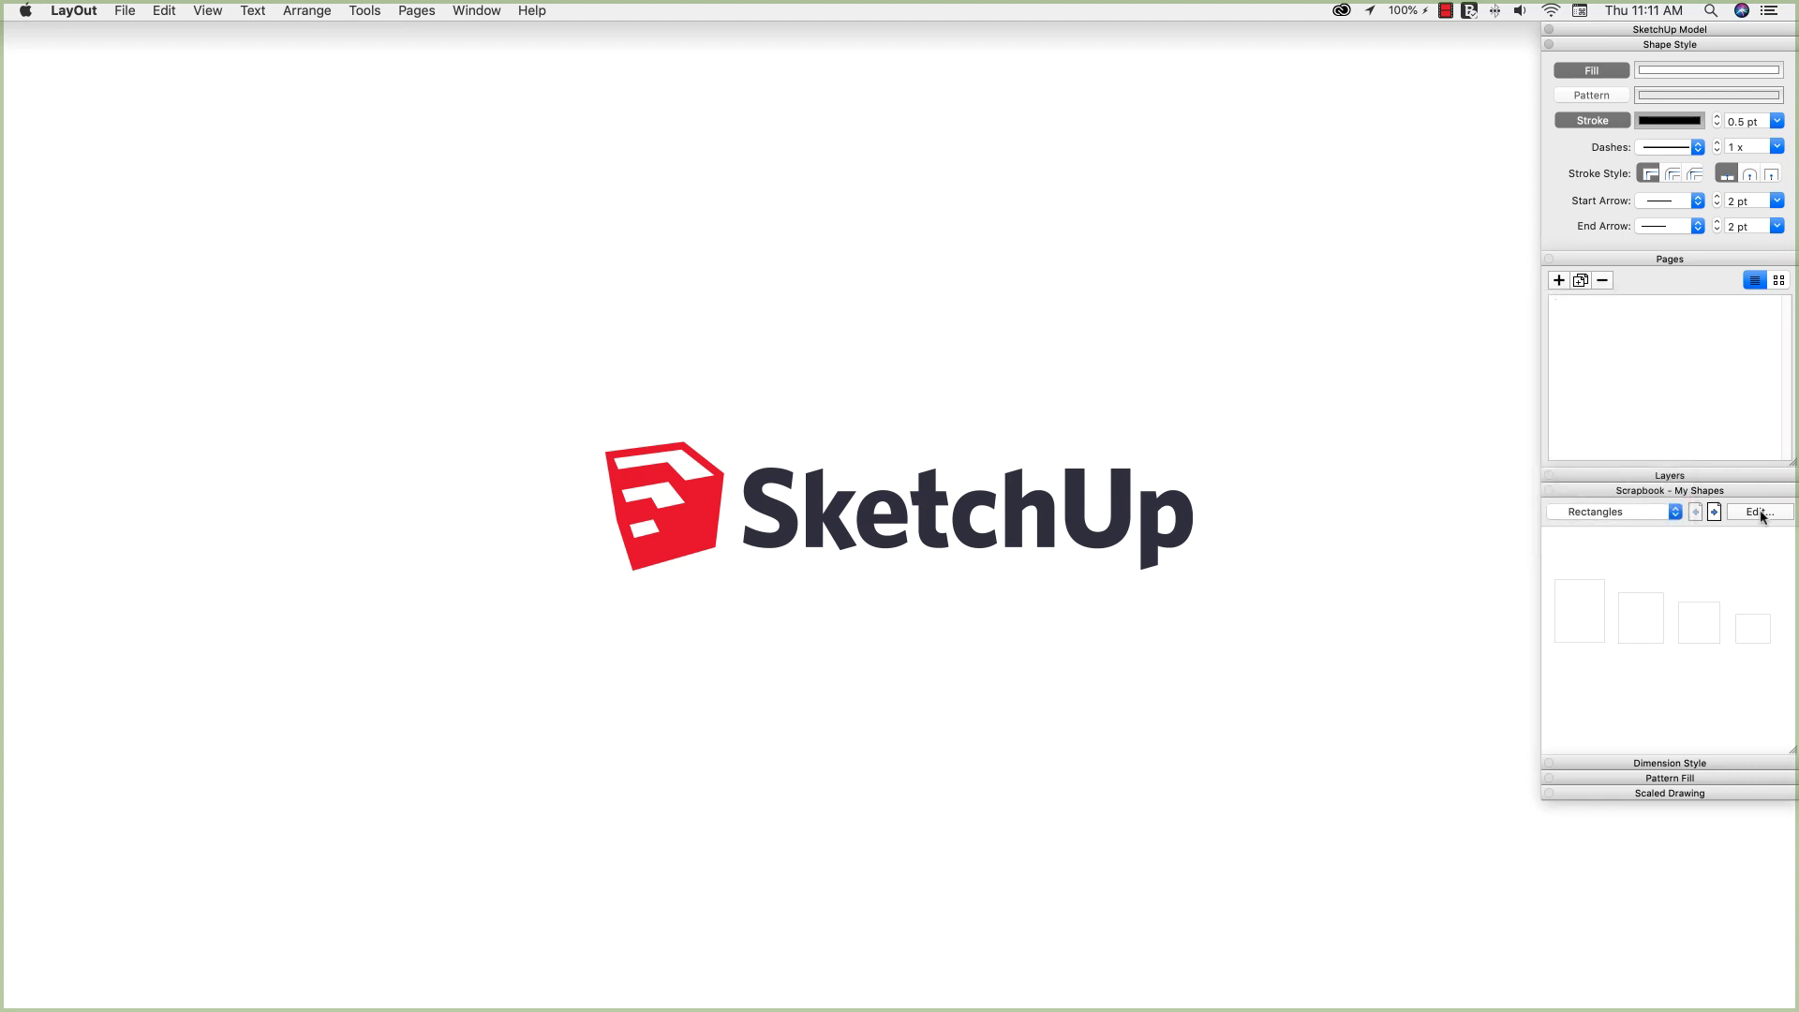
{"action": "left_click", "coordinate": [1761, 513]}
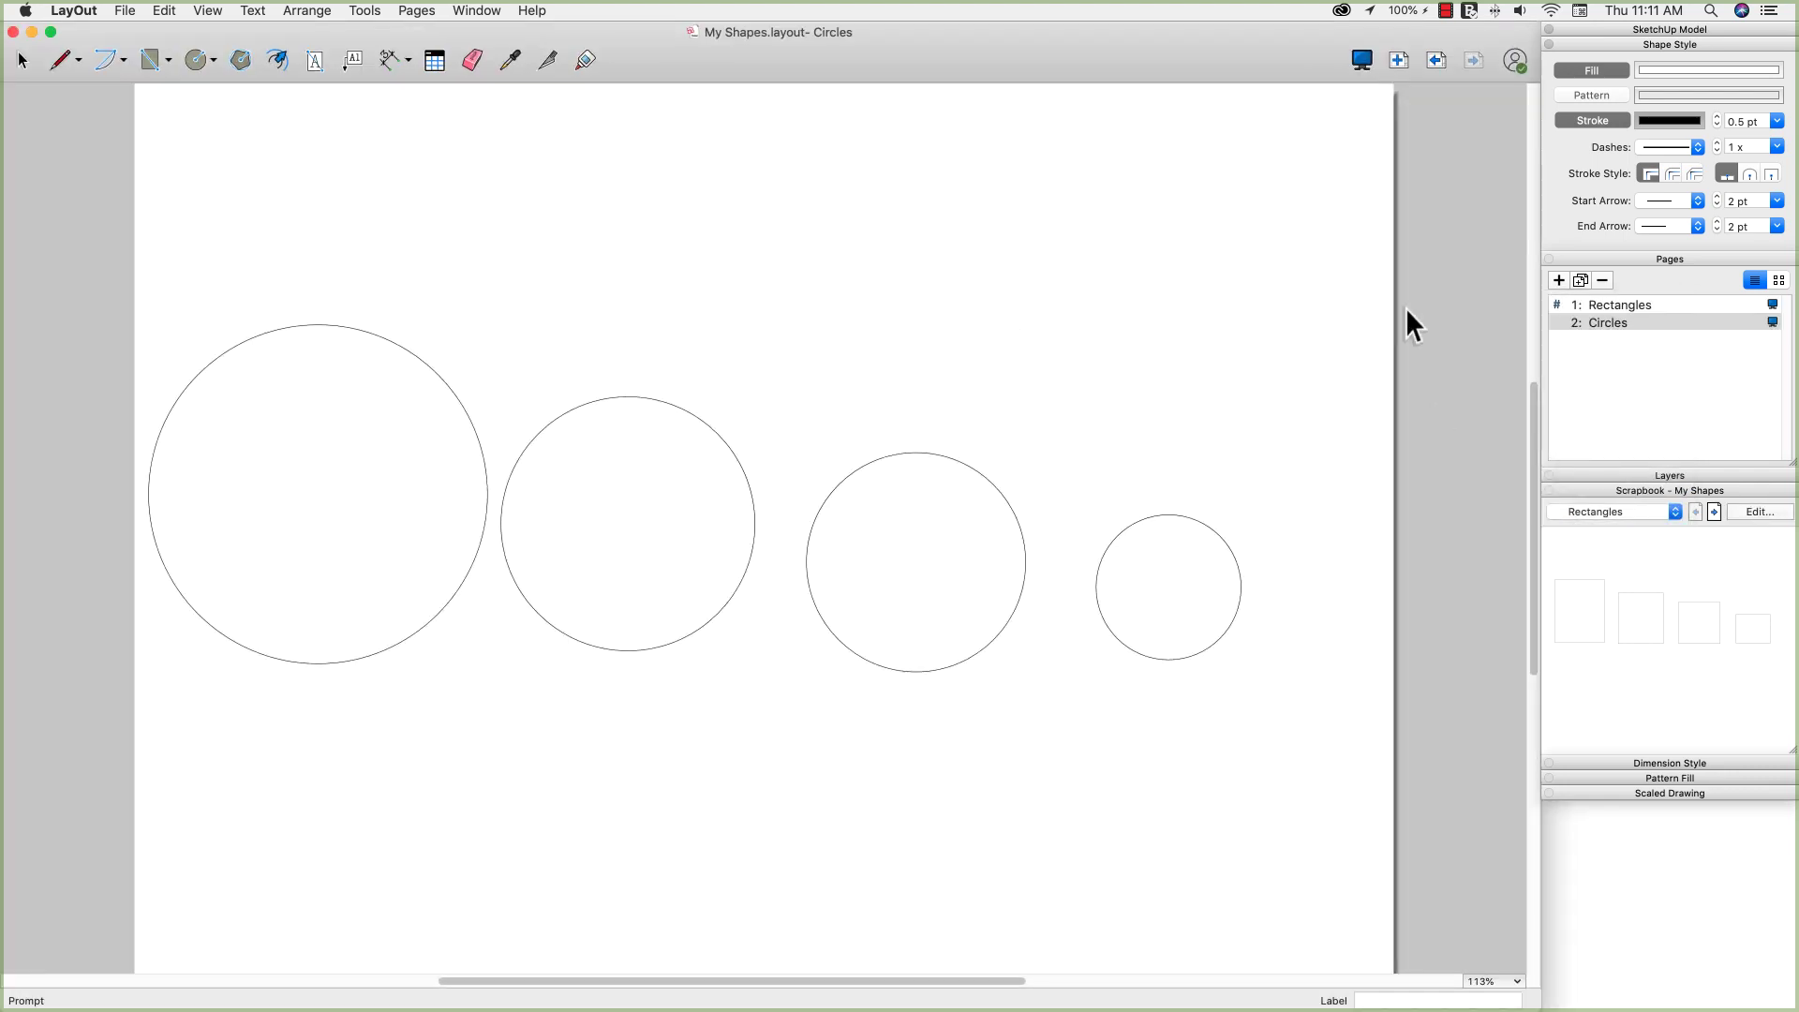
Review the Rectangles and Circles pages, then add a blank Page 3
{"action": "left_click", "coordinate": [1609, 311]}
{"action": "left_click", "coordinate": [1611, 326]}
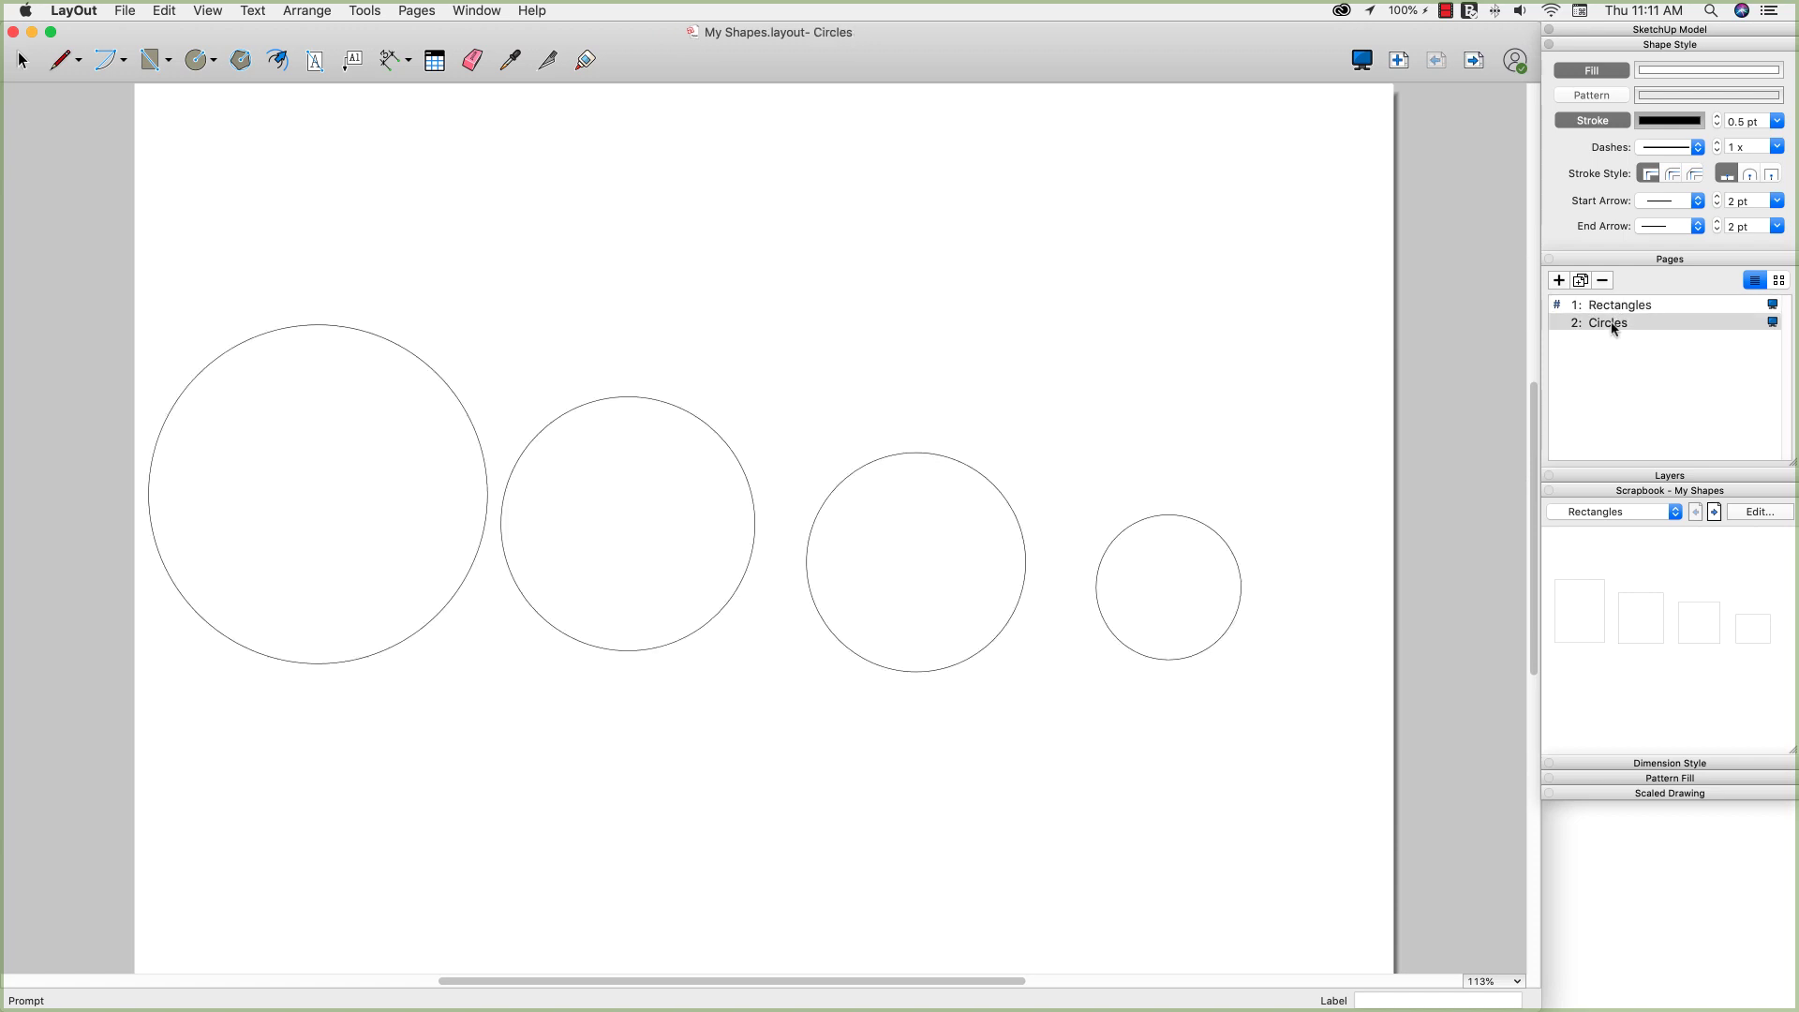
{"action": "left_click", "coordinate": [1560, 280]}
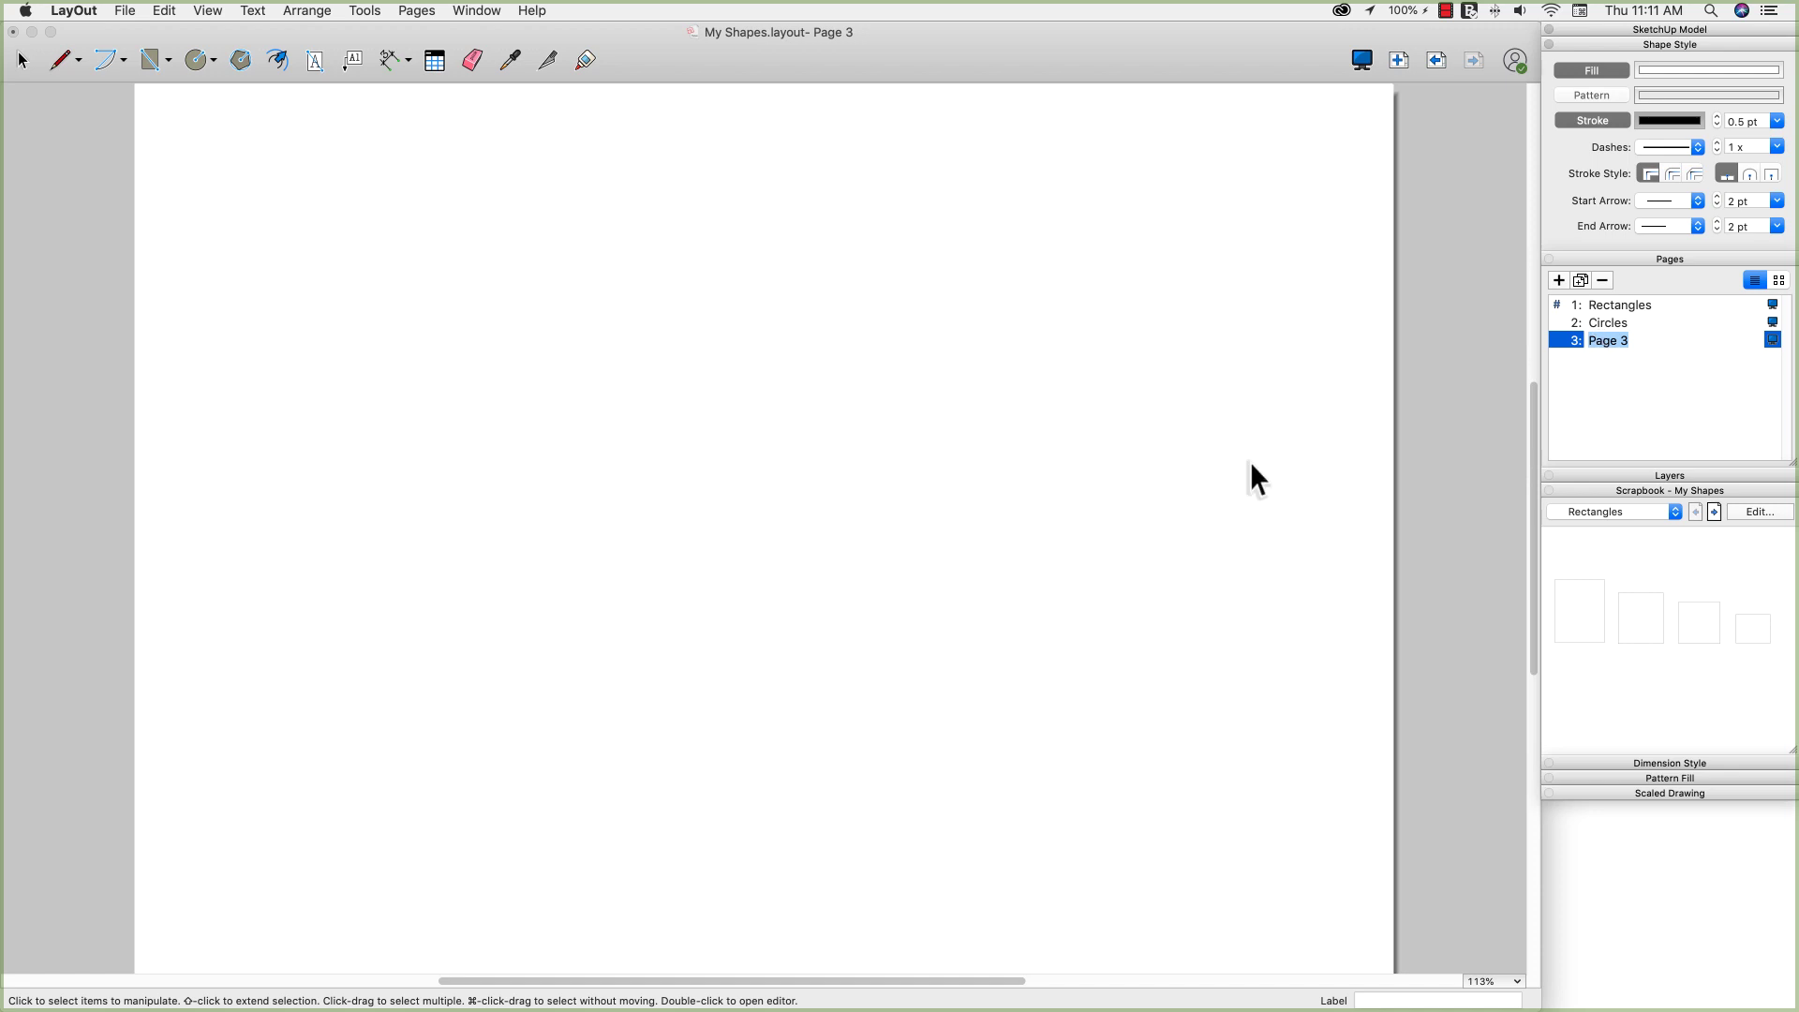
Insert Stars.dwg onto Page 3, accepting the default DWG import options
{"action": "left_click", "coordinate": [1106, 432]}
{"action": "left_click", "coordinate": [125, 10]}
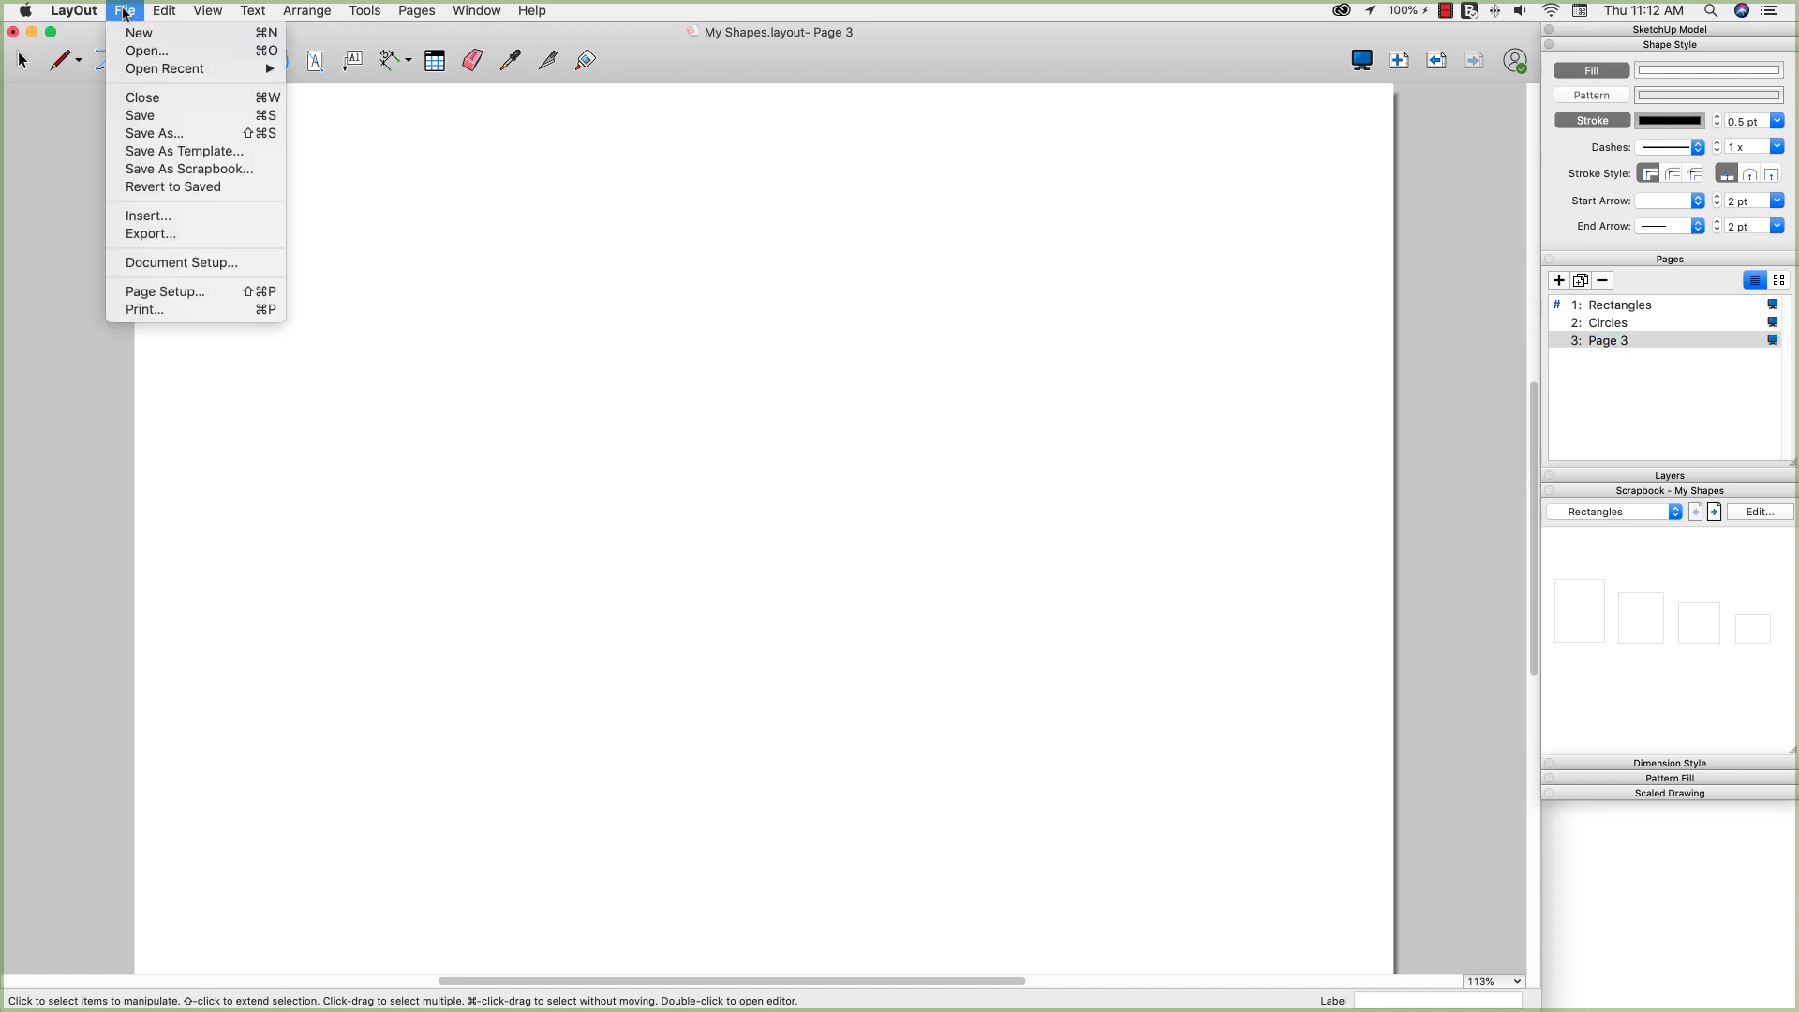
{"action": "left_click", "coordinate": [140, 216]}
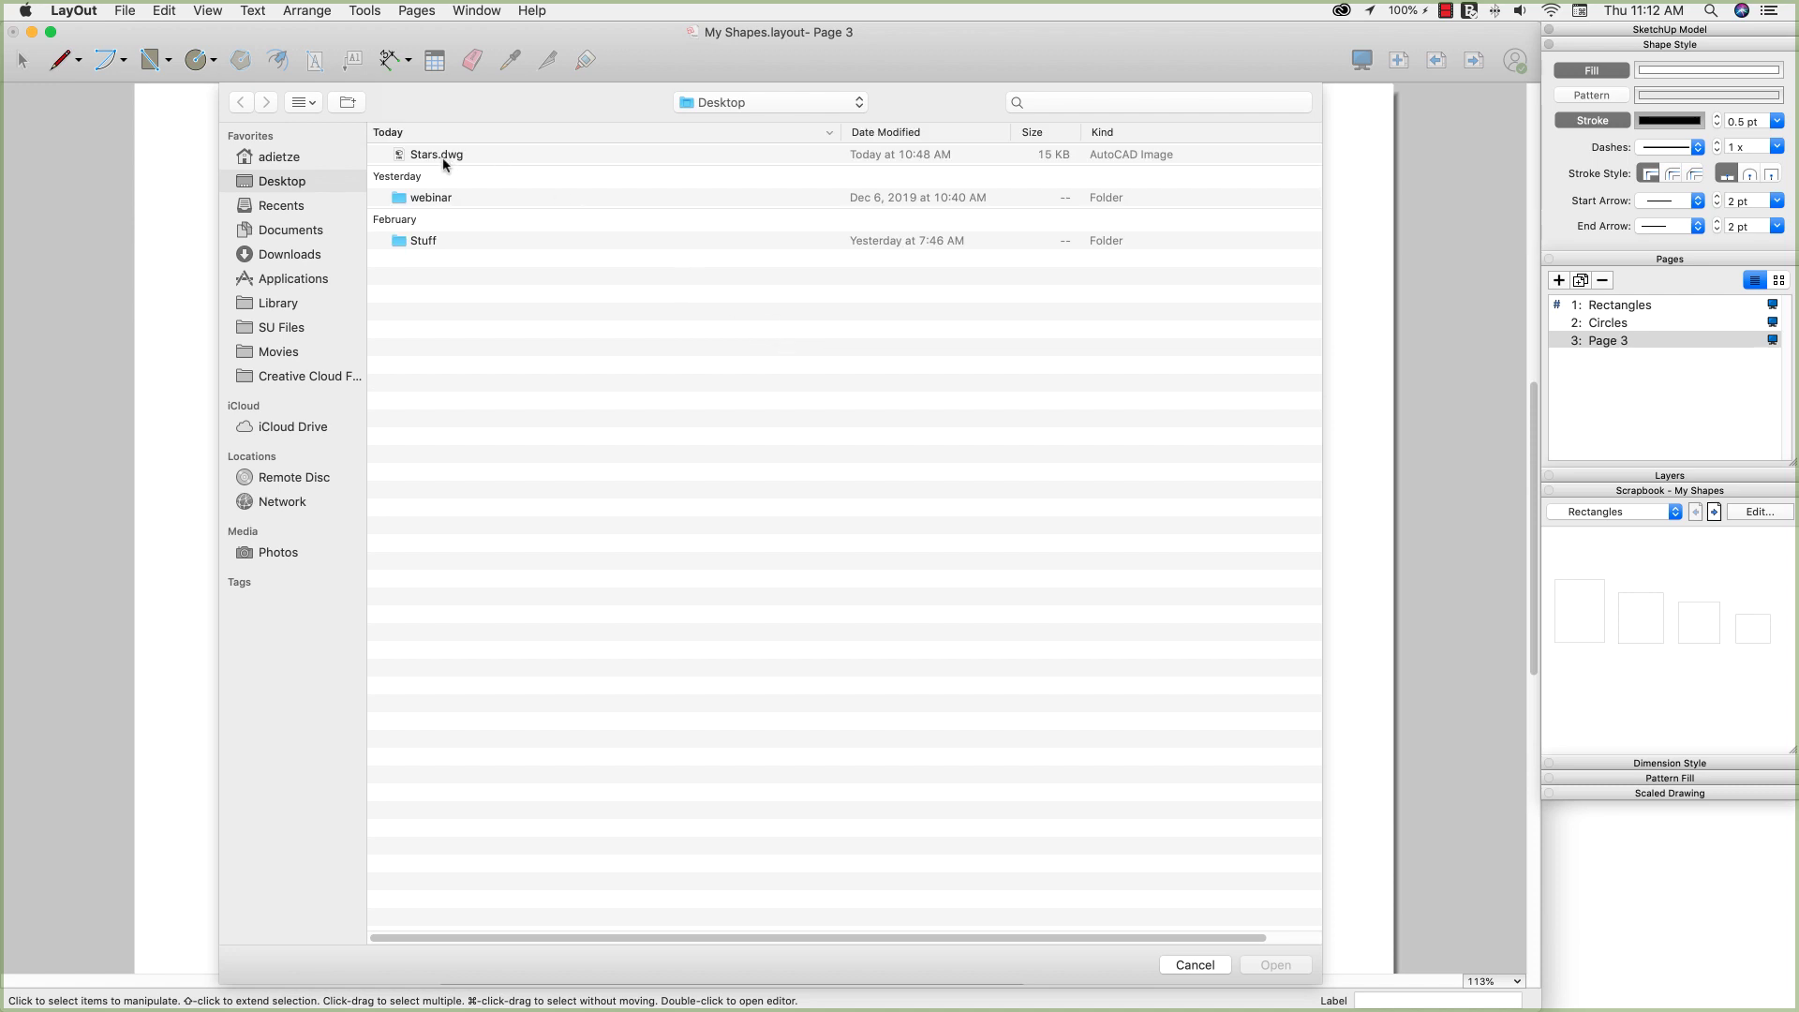
{"action": "left_click", "coordinate": [443, 157]}
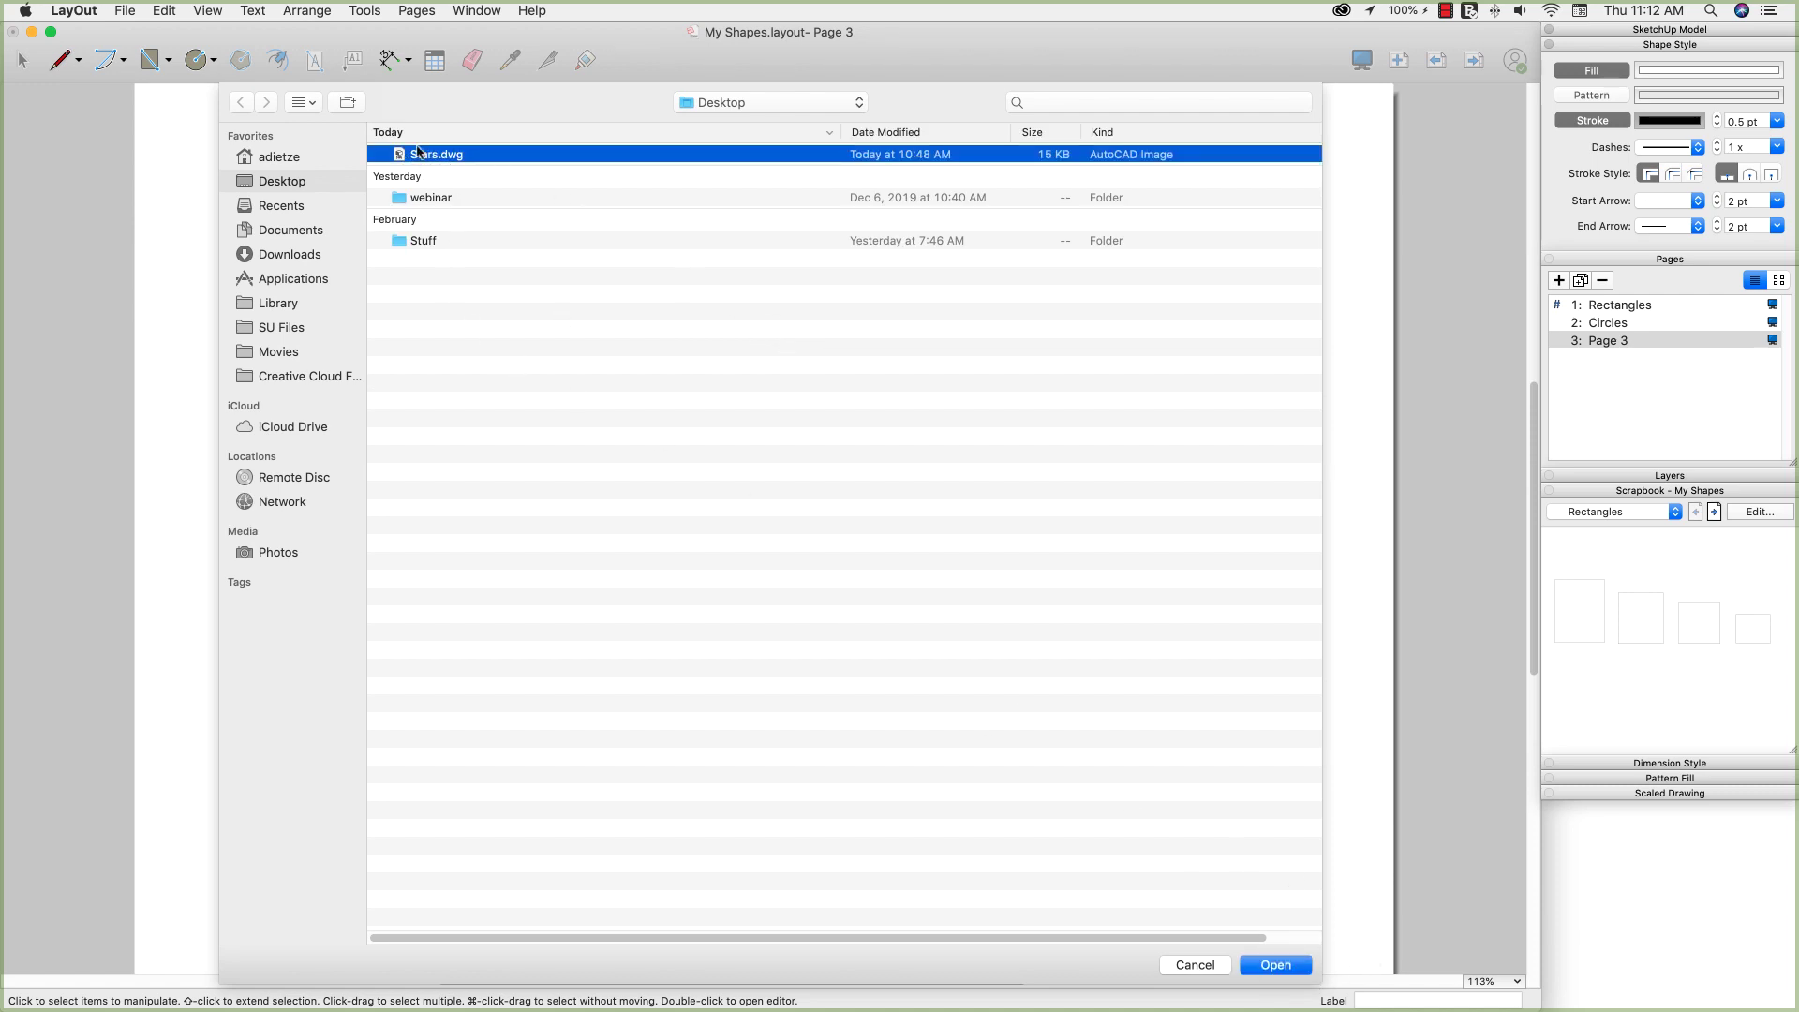
{"action": "left_click", "coordinate": [1285, 967]}
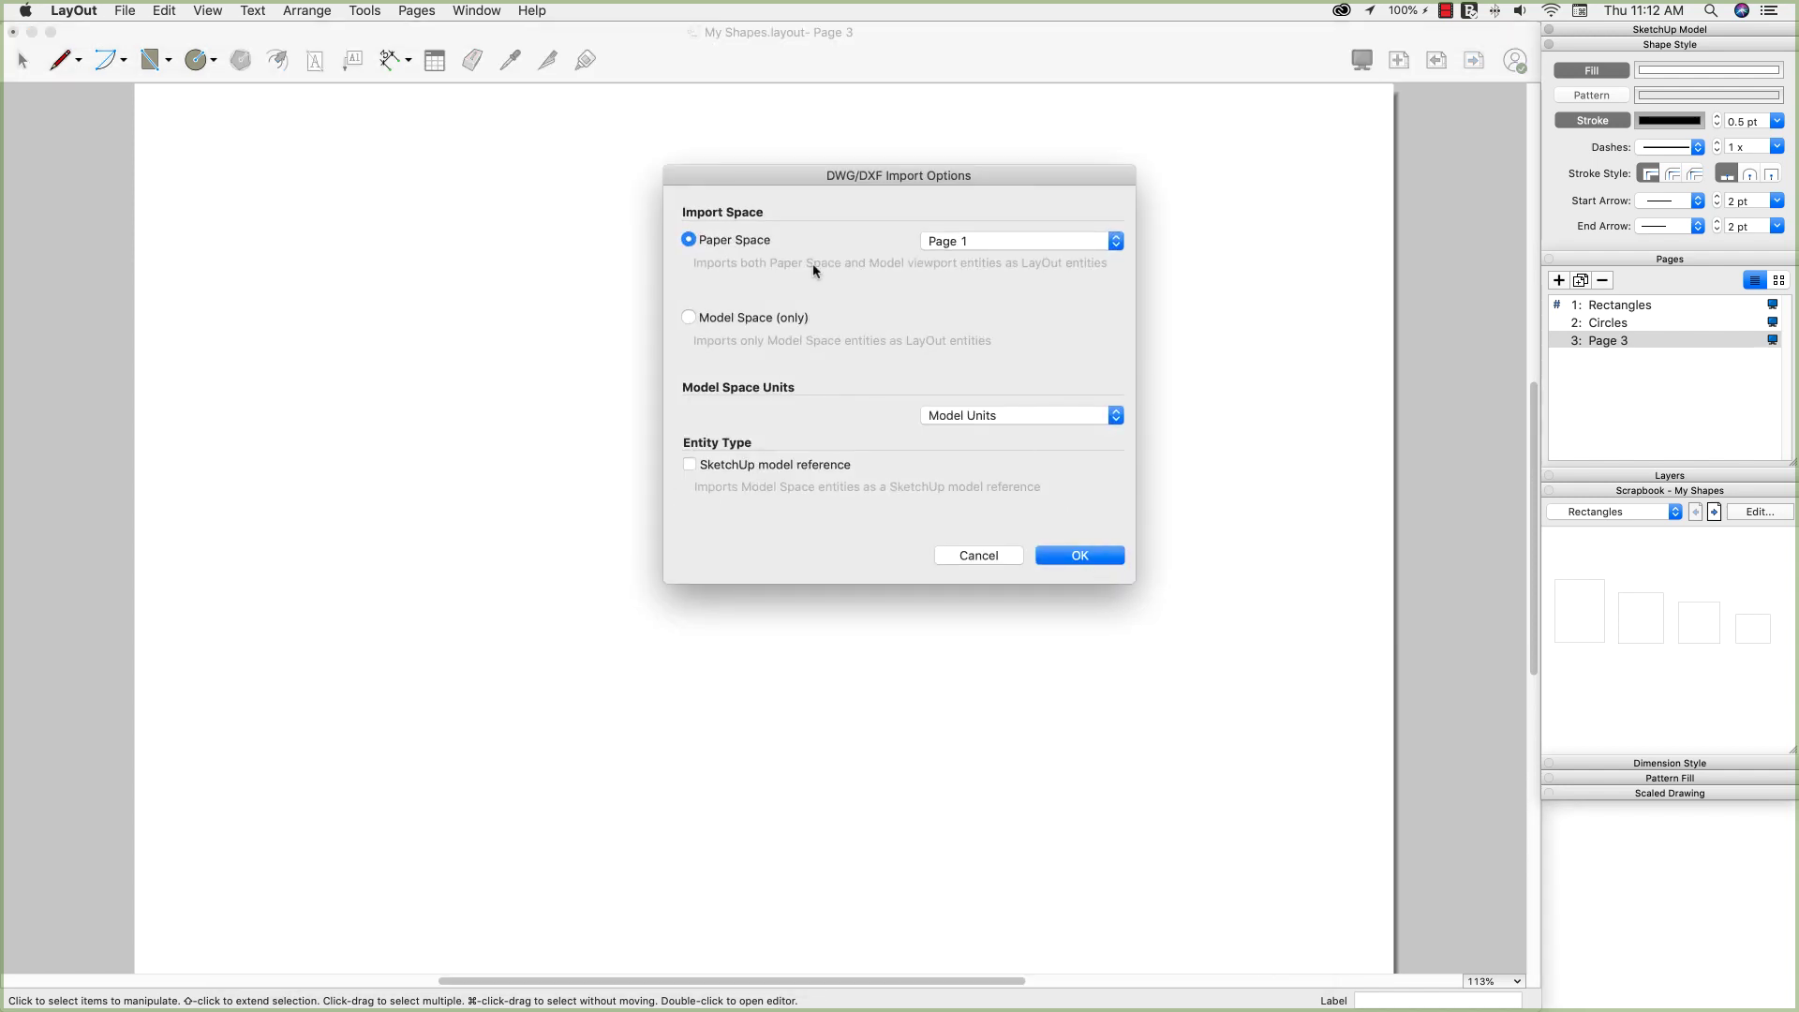
{"action": "left_click", "coordinate": [1079, 555]}
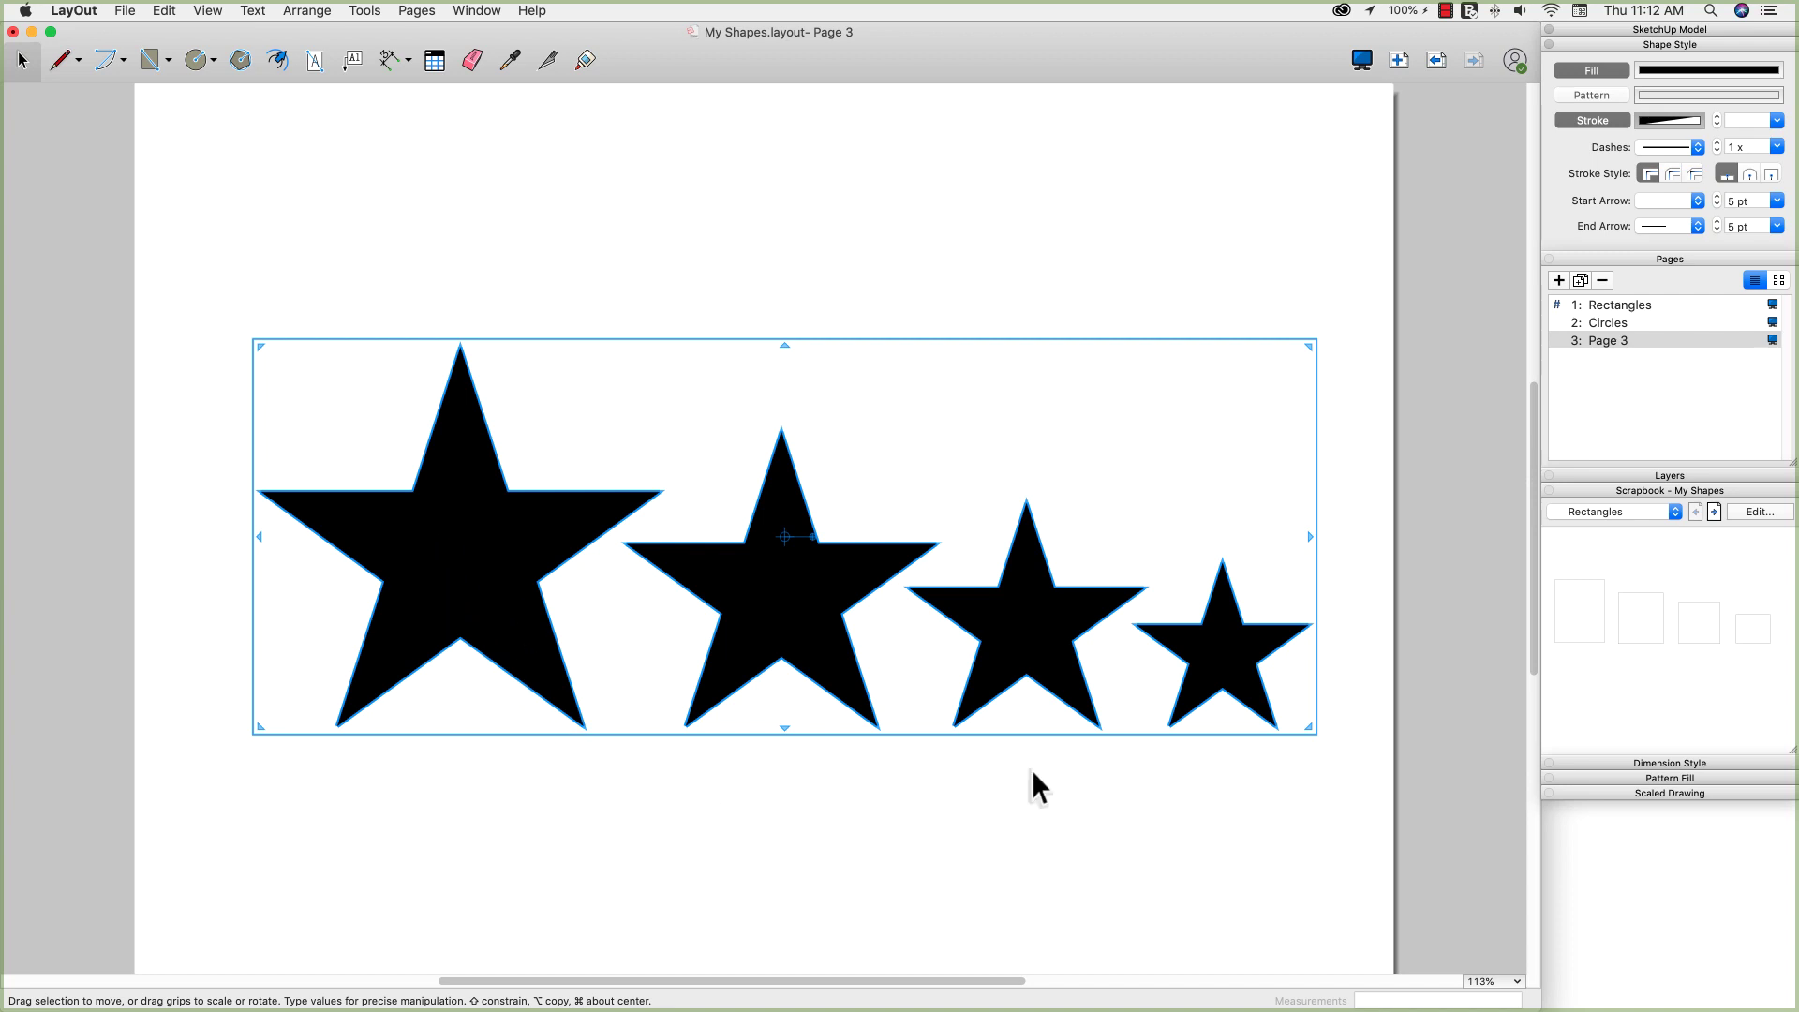
Nudge the imported star group slightly left on Page 3, then deselect it
{"action": "left_click", "coordinate": [1379, 801]}
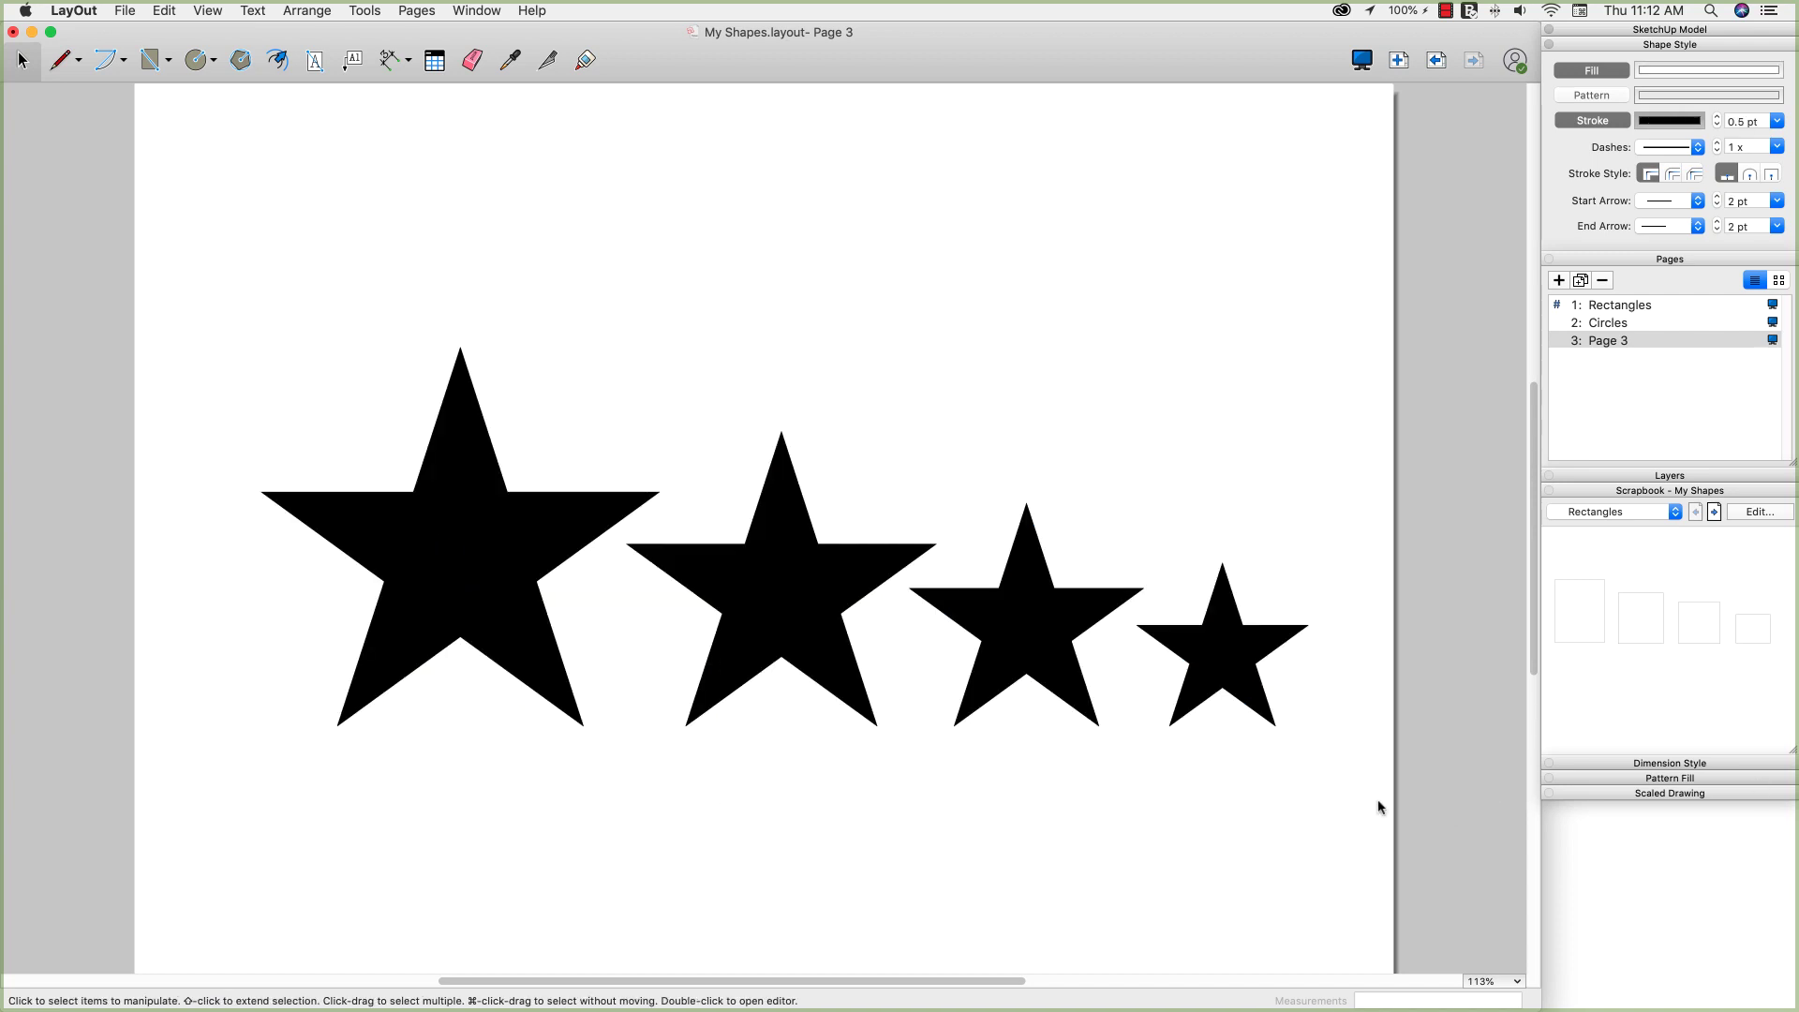
{"action": "left_click", "coordinate": [427, 529]}
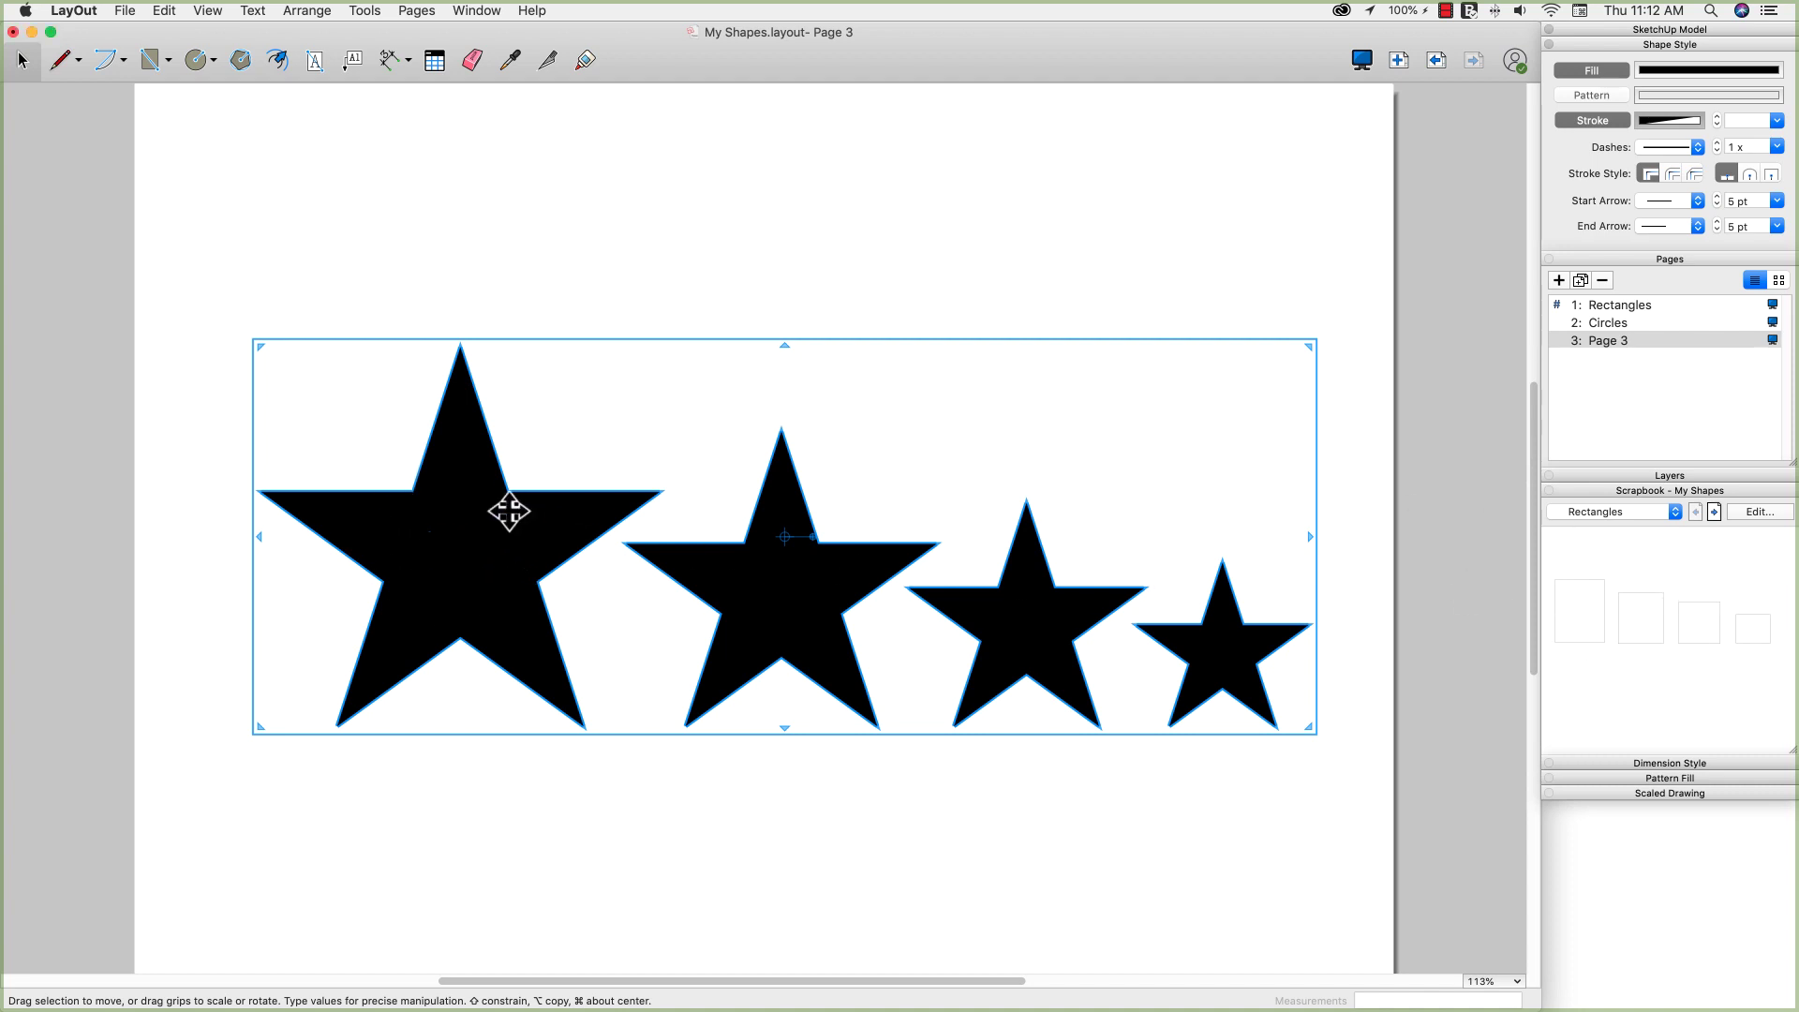
{"action": "mouse_move", "coordinate": [493, 539]}
{"action": "left_mouse_down"}
{"action": "mouse_move", "coordinate": [462, 526]}
{"action": "mouse_move", "coordinate": [475, 539]}
{"action": "left_mouse_up"}
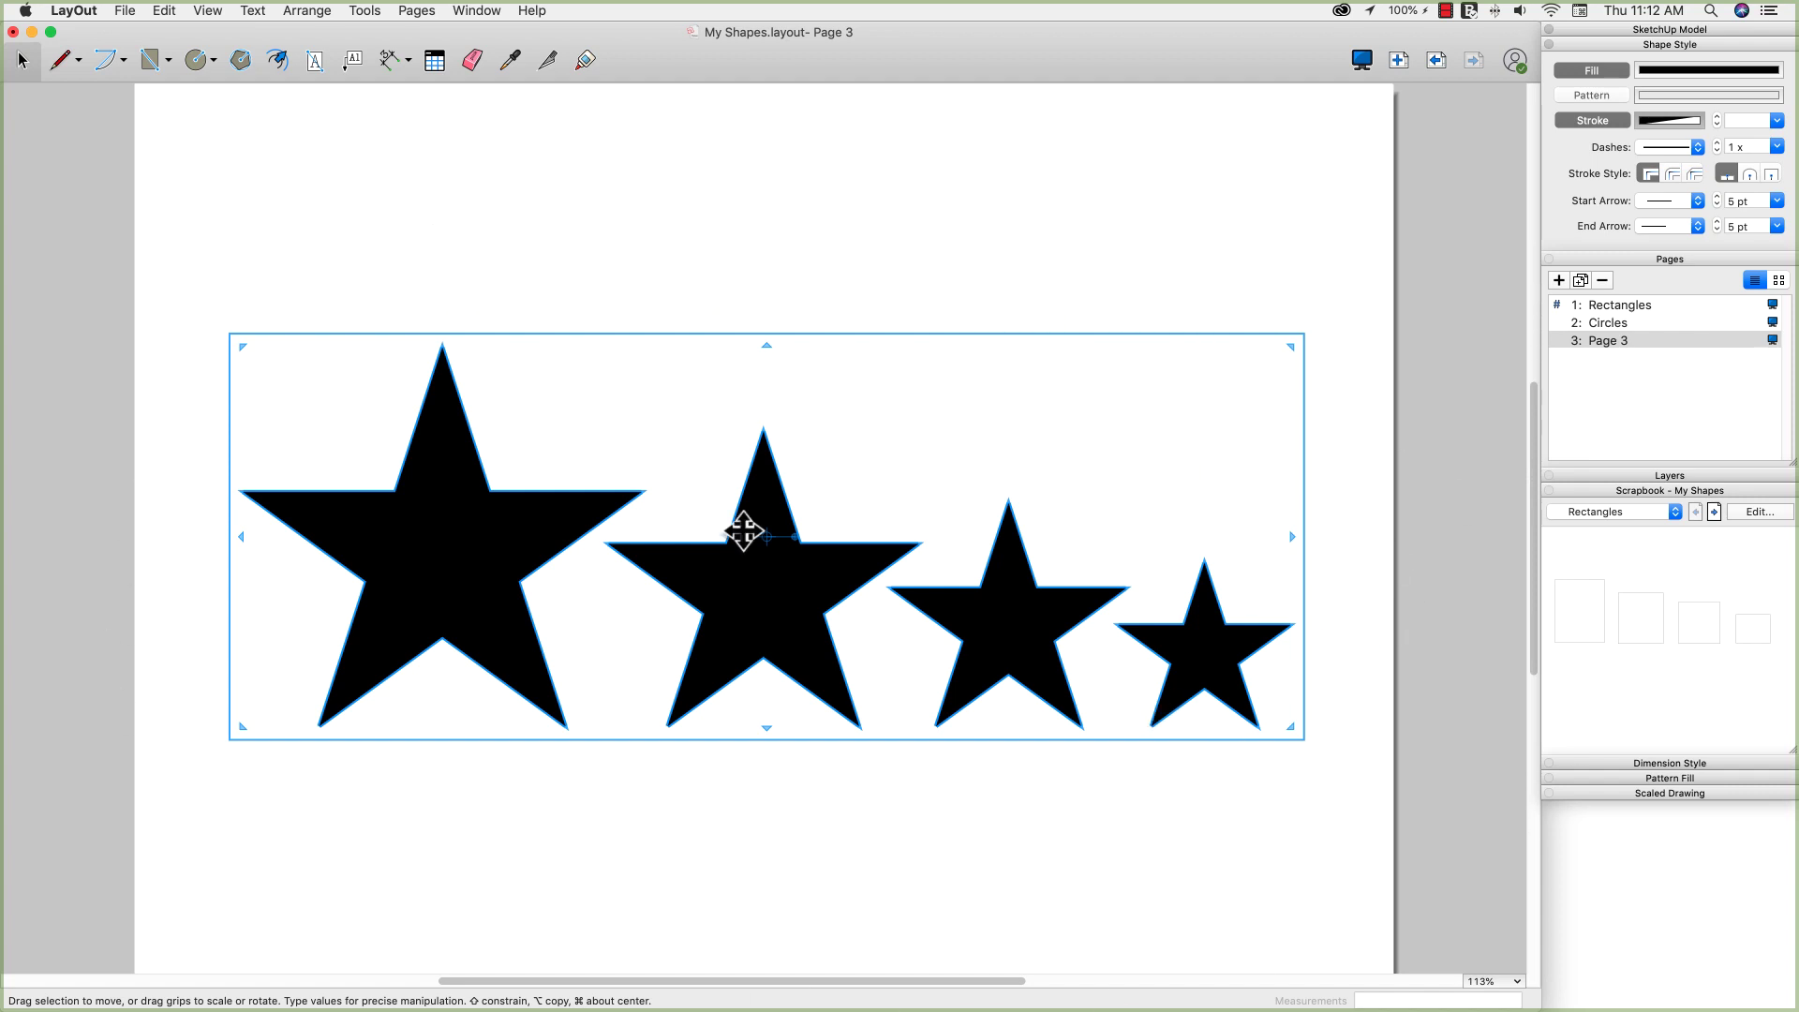
{"action": "key", "text": "Escape"}
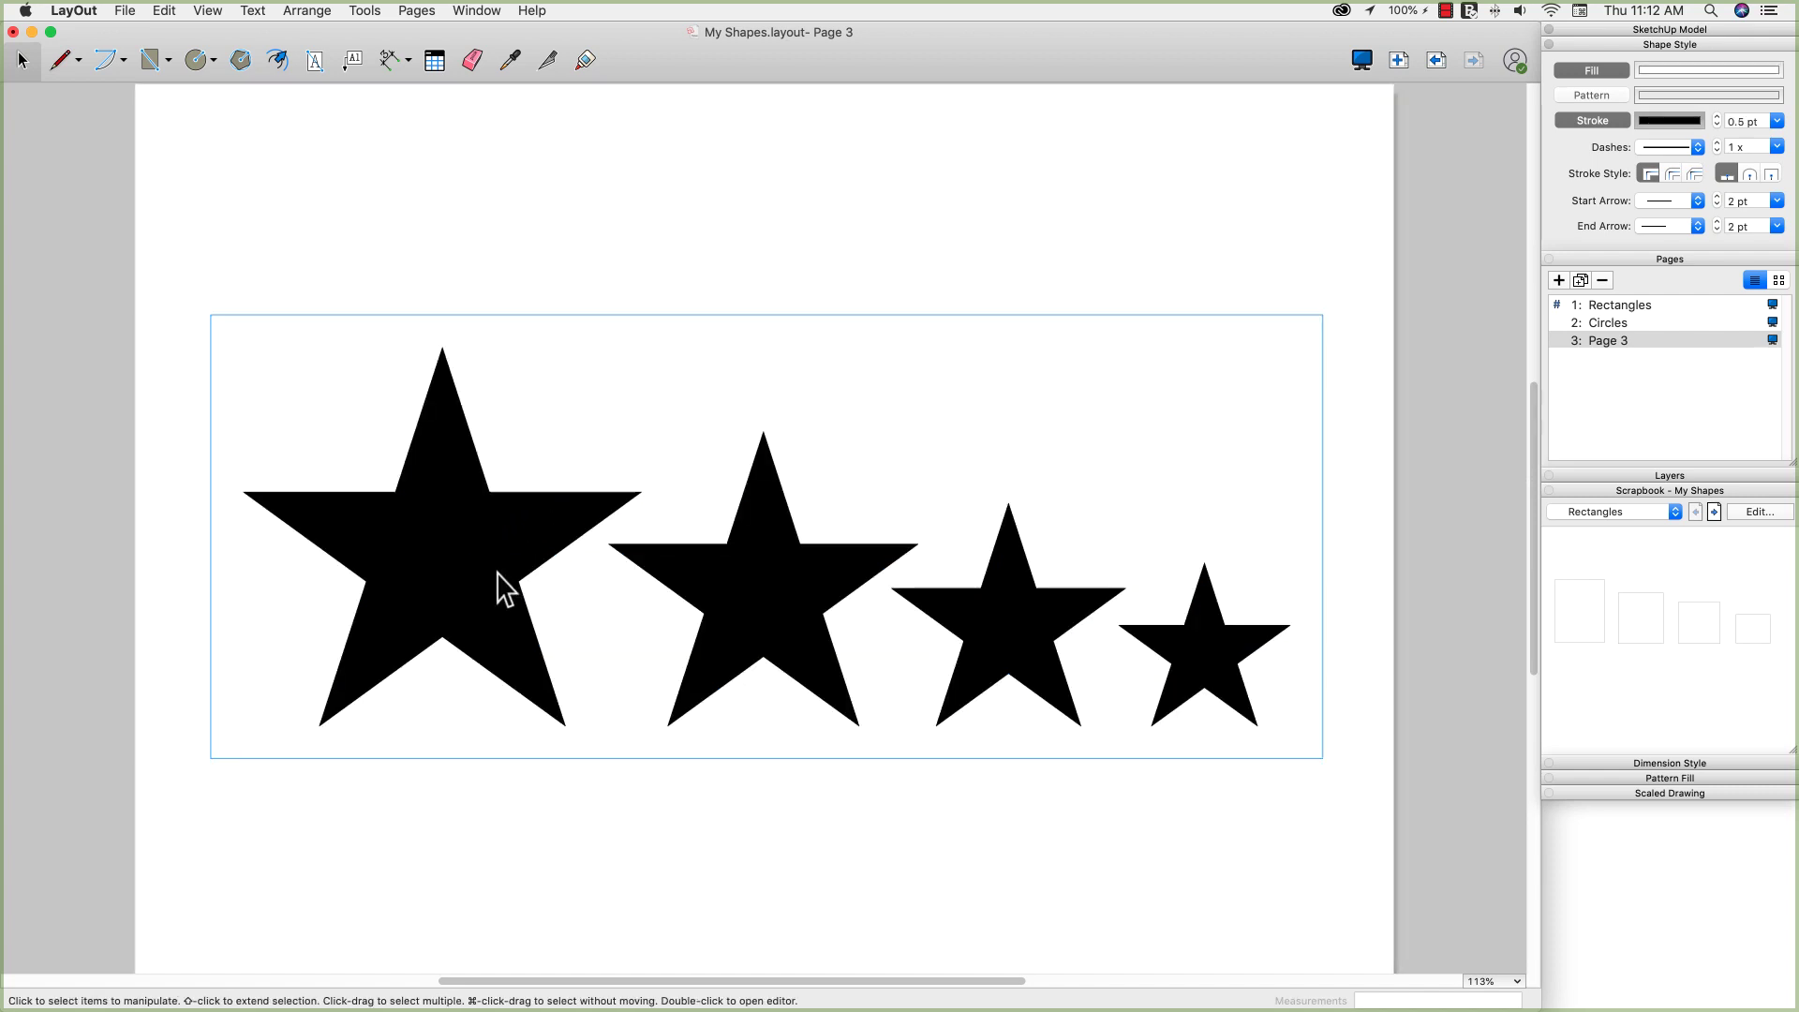
Inspect the four stars inside the group, then shift the group slightly left
{"action": "left_click", "coordinate": [483, 611]}
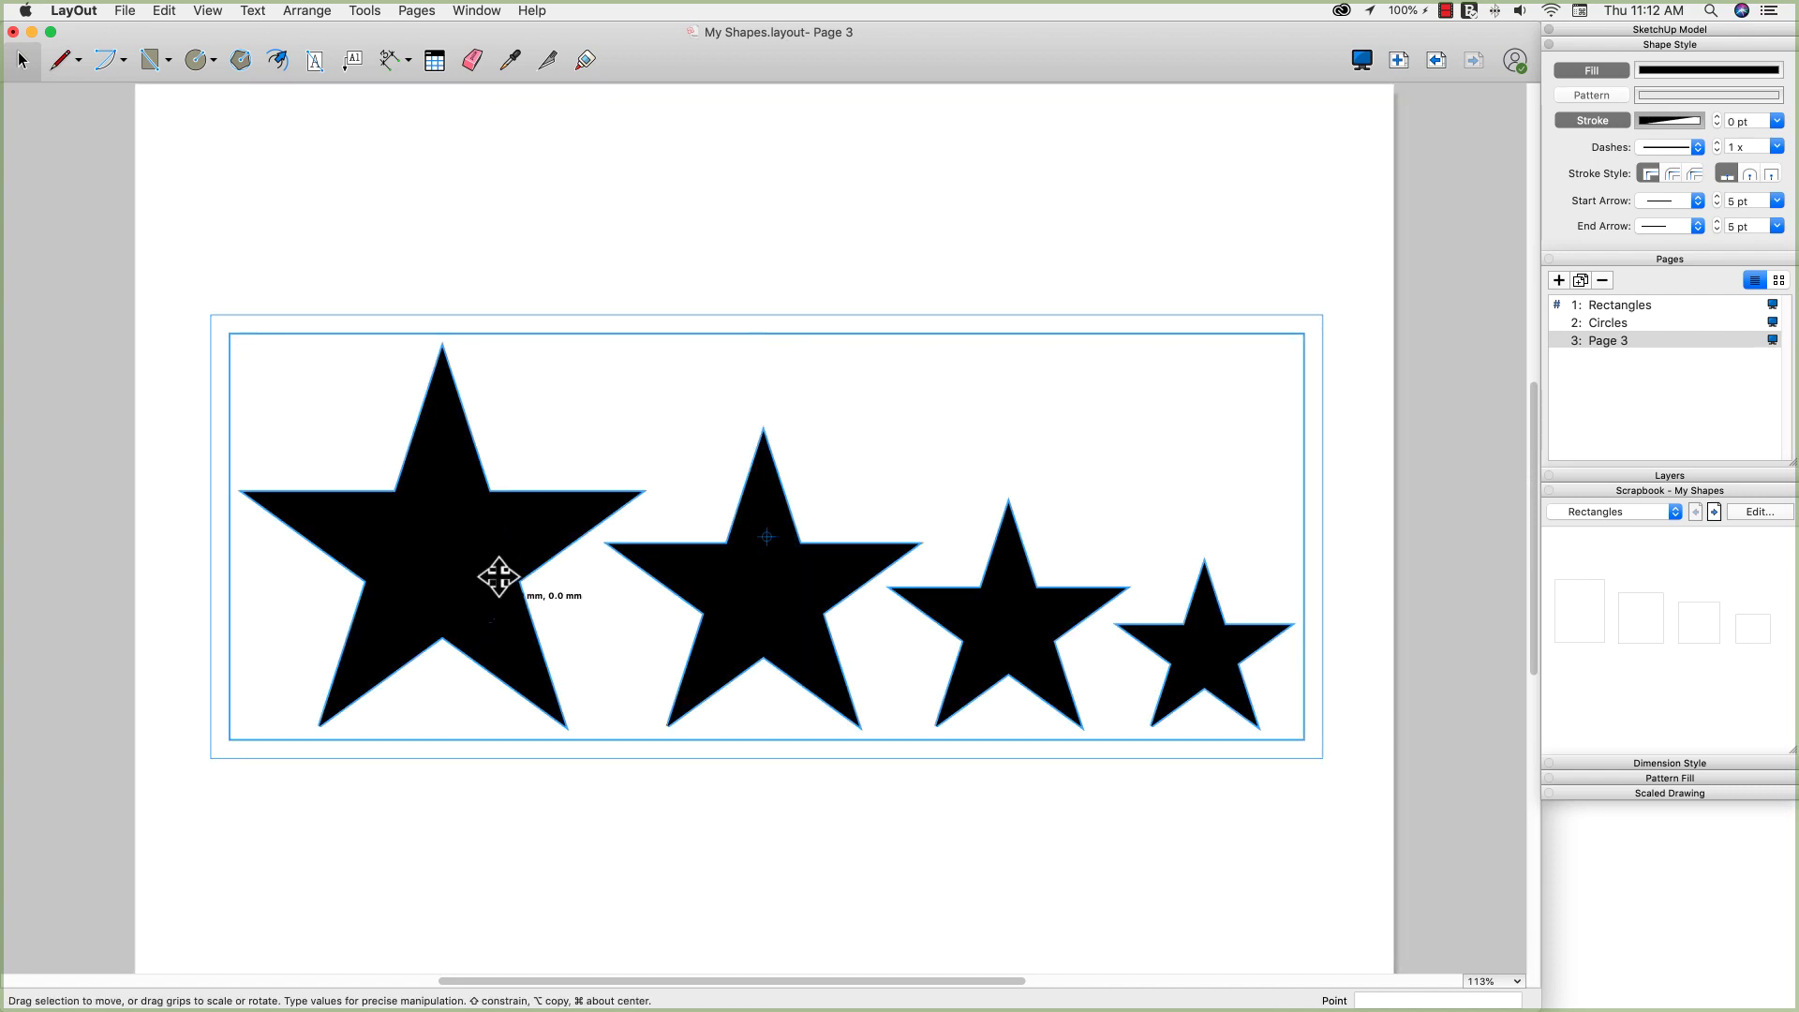
{"action": "double_click", "coordinate": [499, 576]}
{"action": "left_click", "coordinate": [490, 586]}
{"action": "left_click", "coordinate": [726, 586]}
{"action": "left_click", "coordinate": [979, 600]}
{"action": "left_click", "coordinate": [1208, 656]}
{"action": "left_click", "coordinate": [1425, 669]}
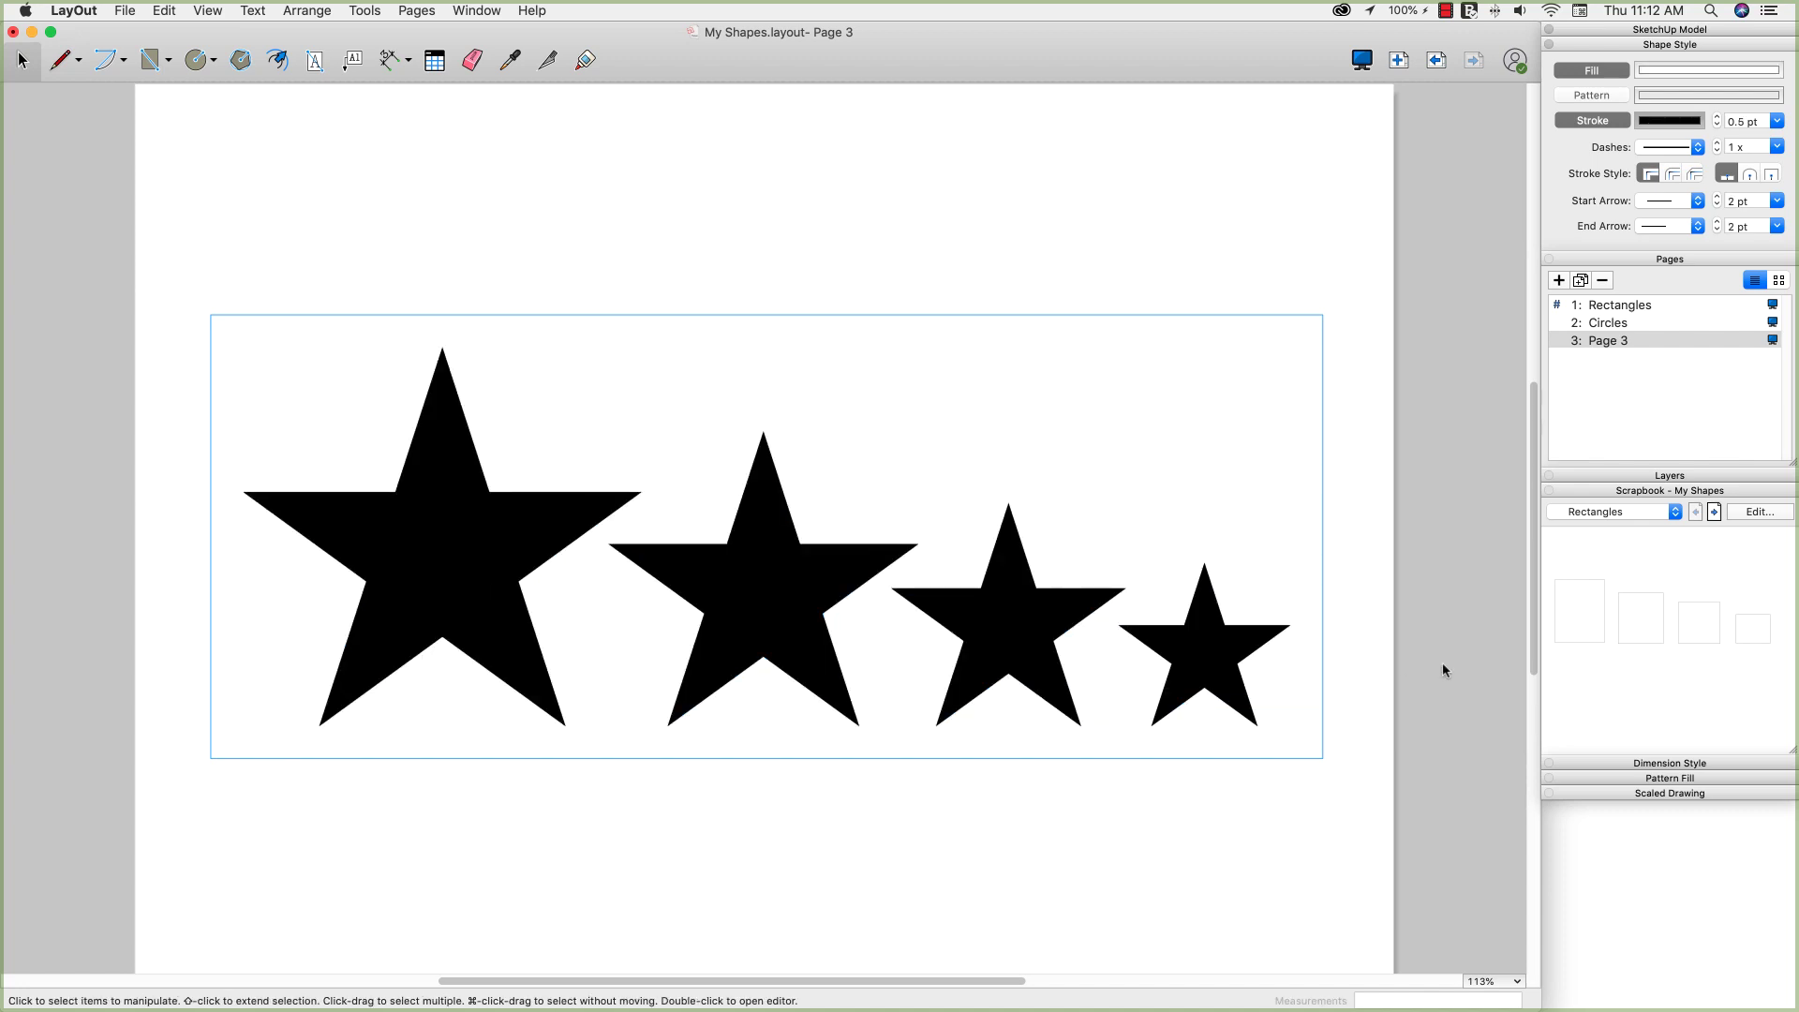
{"action": "left_click", "coordinate": [1441, 667]}
{"action": "left_click", "coordinate": [986, 602]}
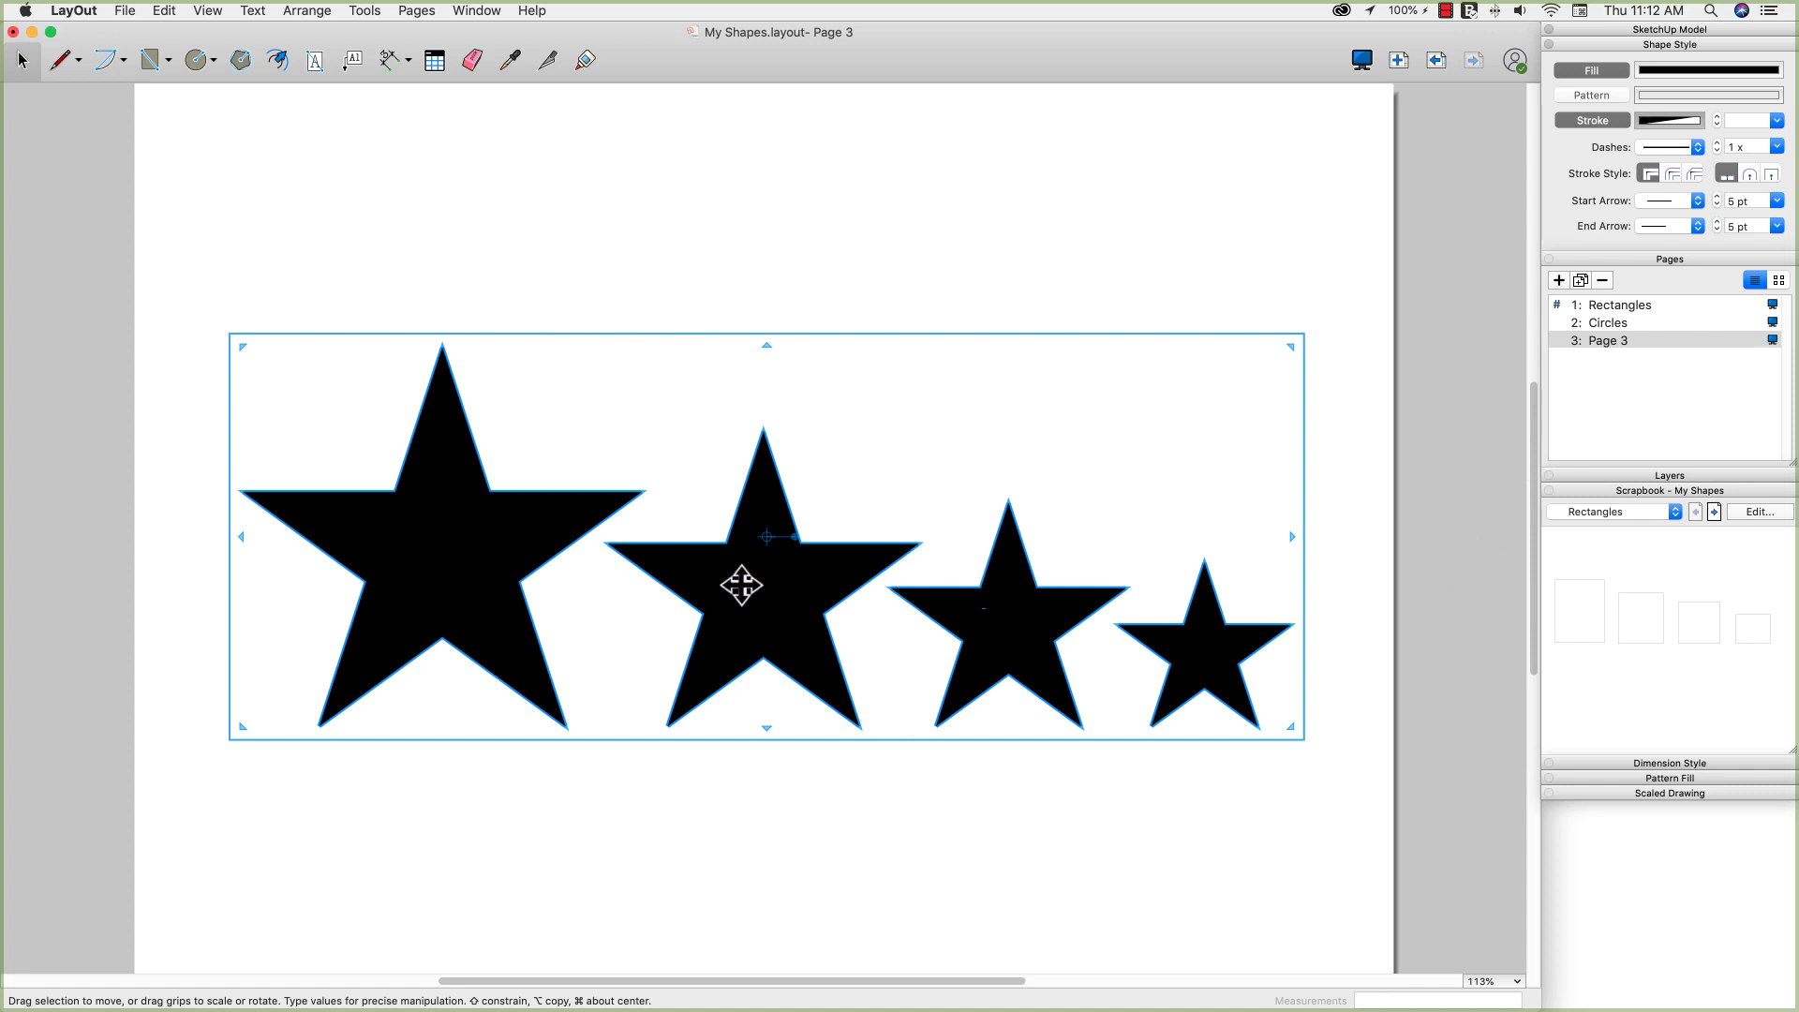
{"action": "mouse_move", "coordinate": [722, 592]}
{"action": "left_mouse_down"}
{"action": "mouse_move", "coordinate": [787, 525]}
{"action": "mouse_move", "coordinate": [537, 474]}
{"action": "mouse_move", "coordinate": [876, 647]}
{"action": "mouse_move", "coordinate": [660, 604]}
{"action": "mouse_move", "coordinate": [709, 607]}
{"action": "left_mouse_up"}
{"action": "left_click", "coordinate": [1397, 662]}
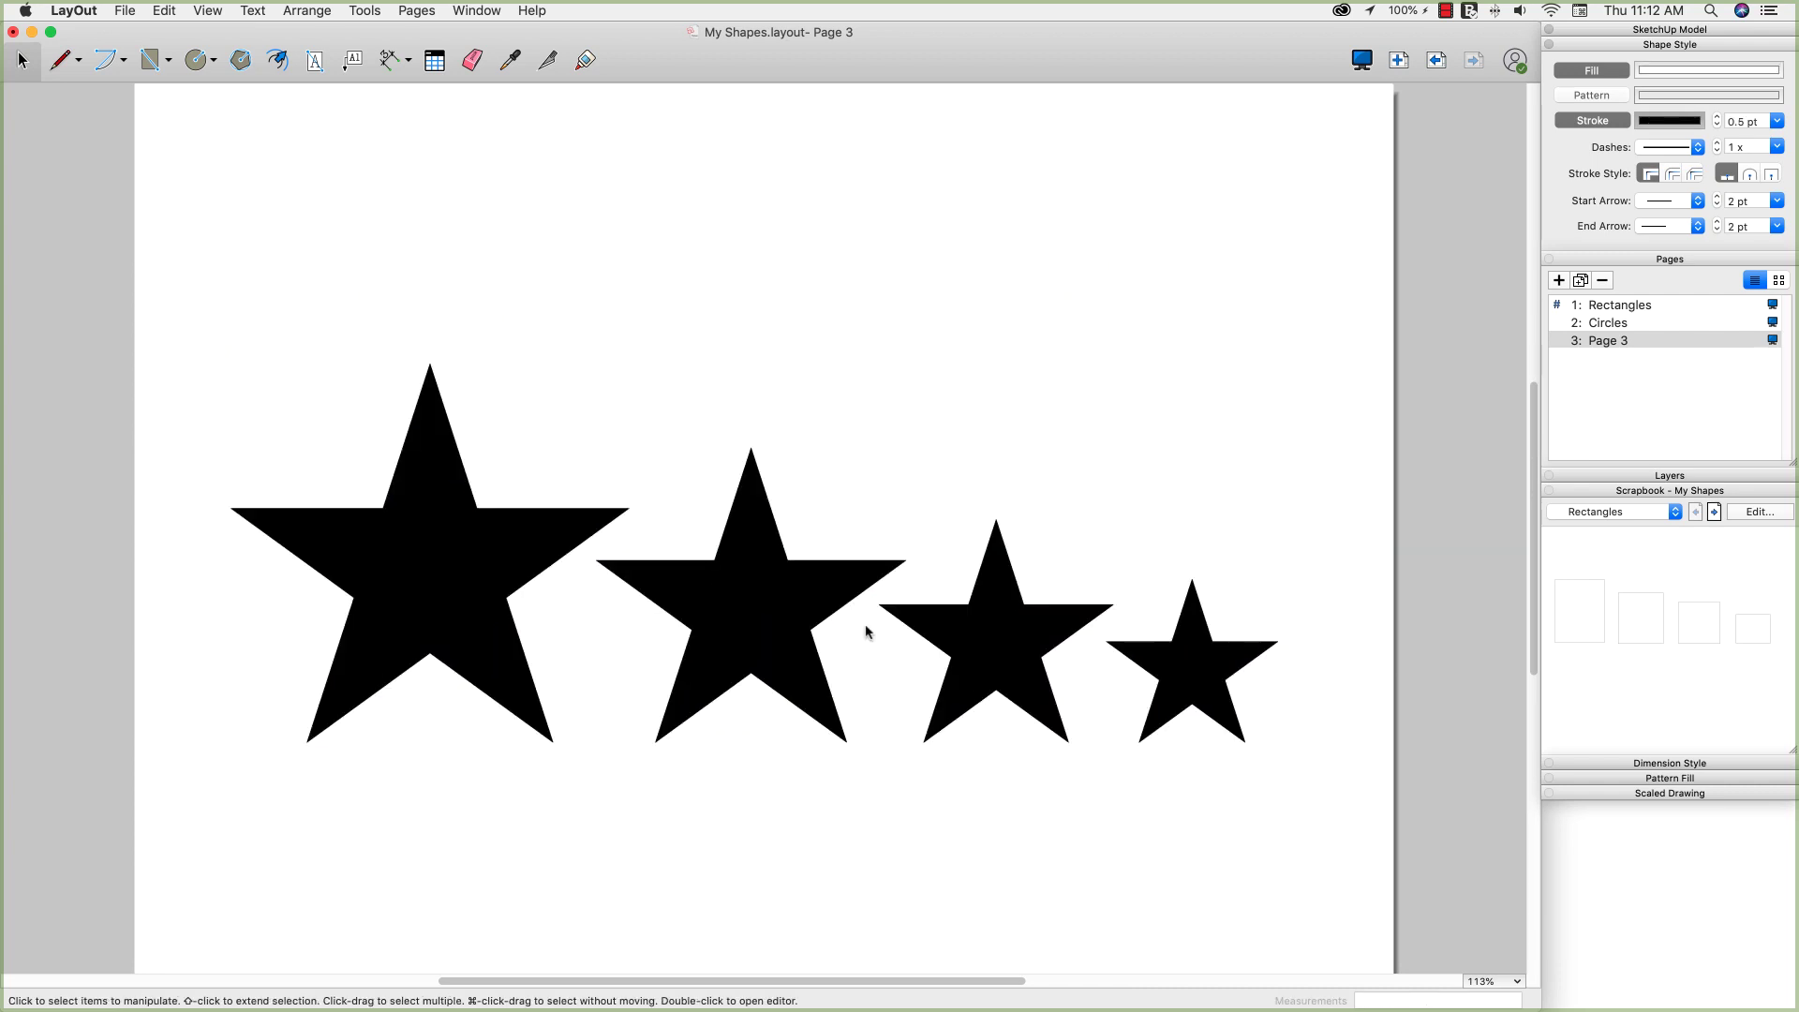
Ungroup the star group twice so the stars become separate shapes
{"action": "left_click", "coordinate": [755, 621]}
{"action": "right_click", "coordinate": [750, 606]}
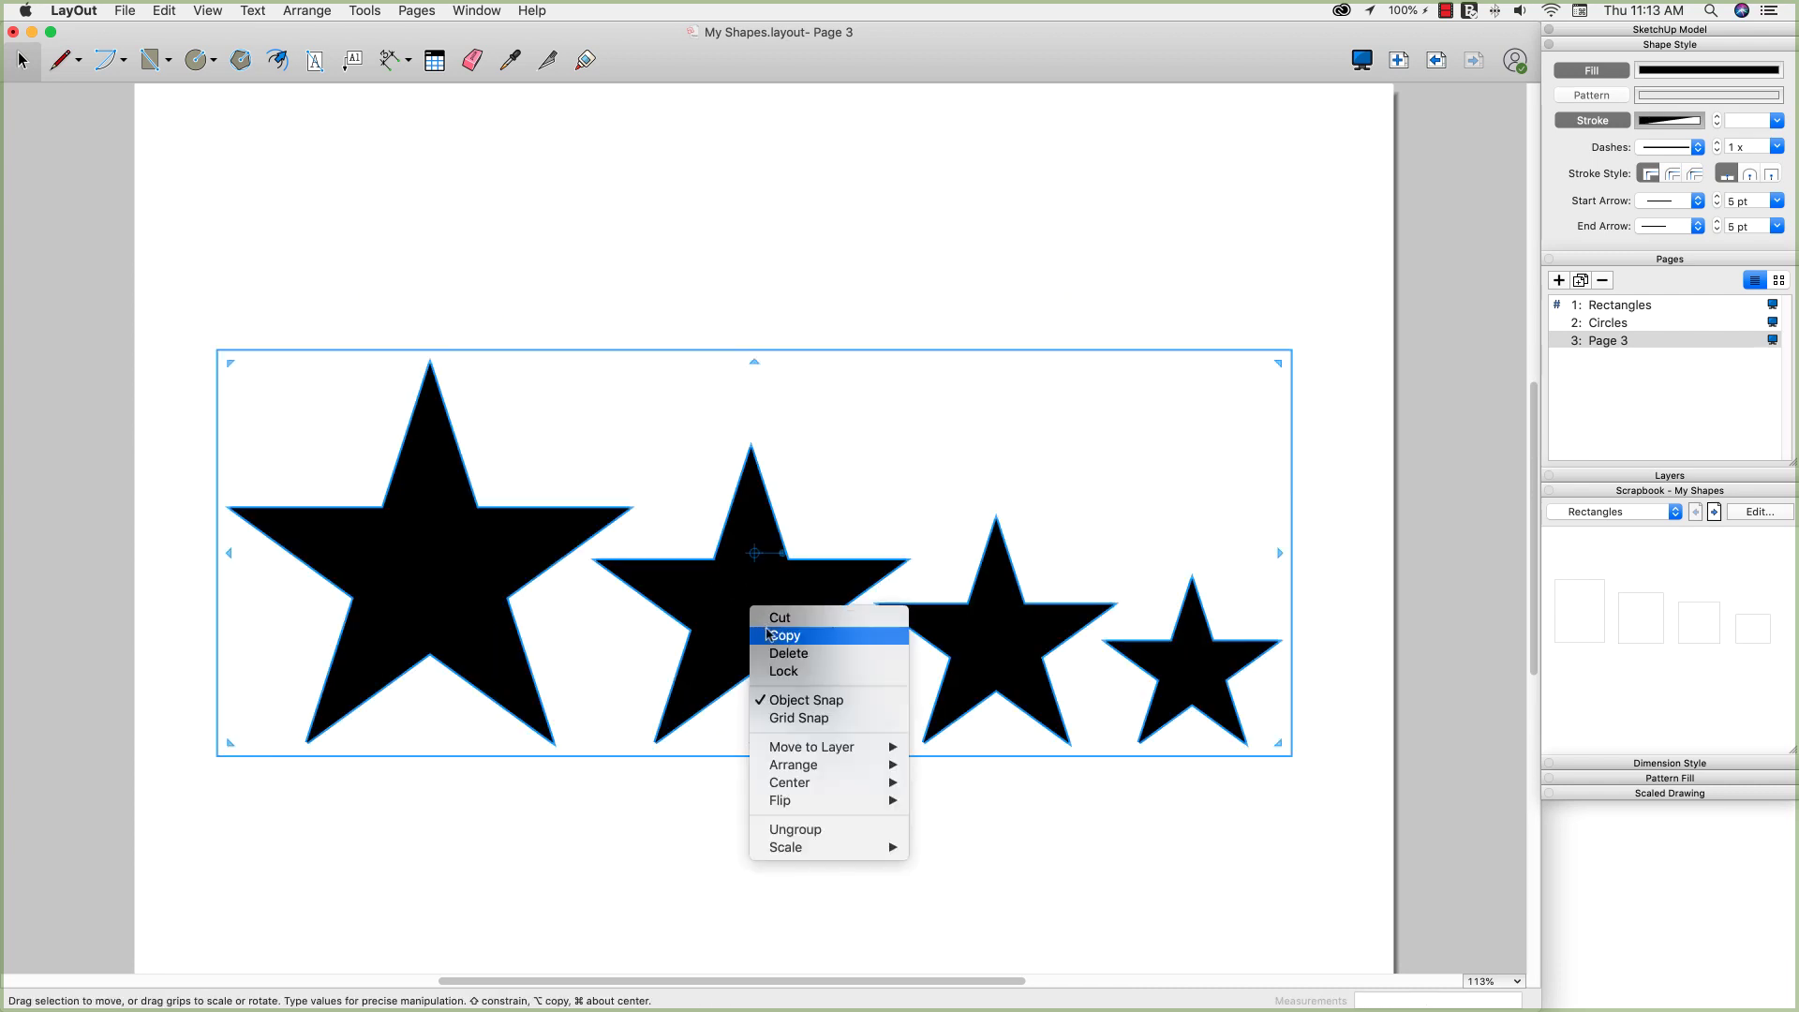
{"action": "left_click", "coordinate": [786, 831]}
{"action": "left_click", "coordinate": [1360, 661]}
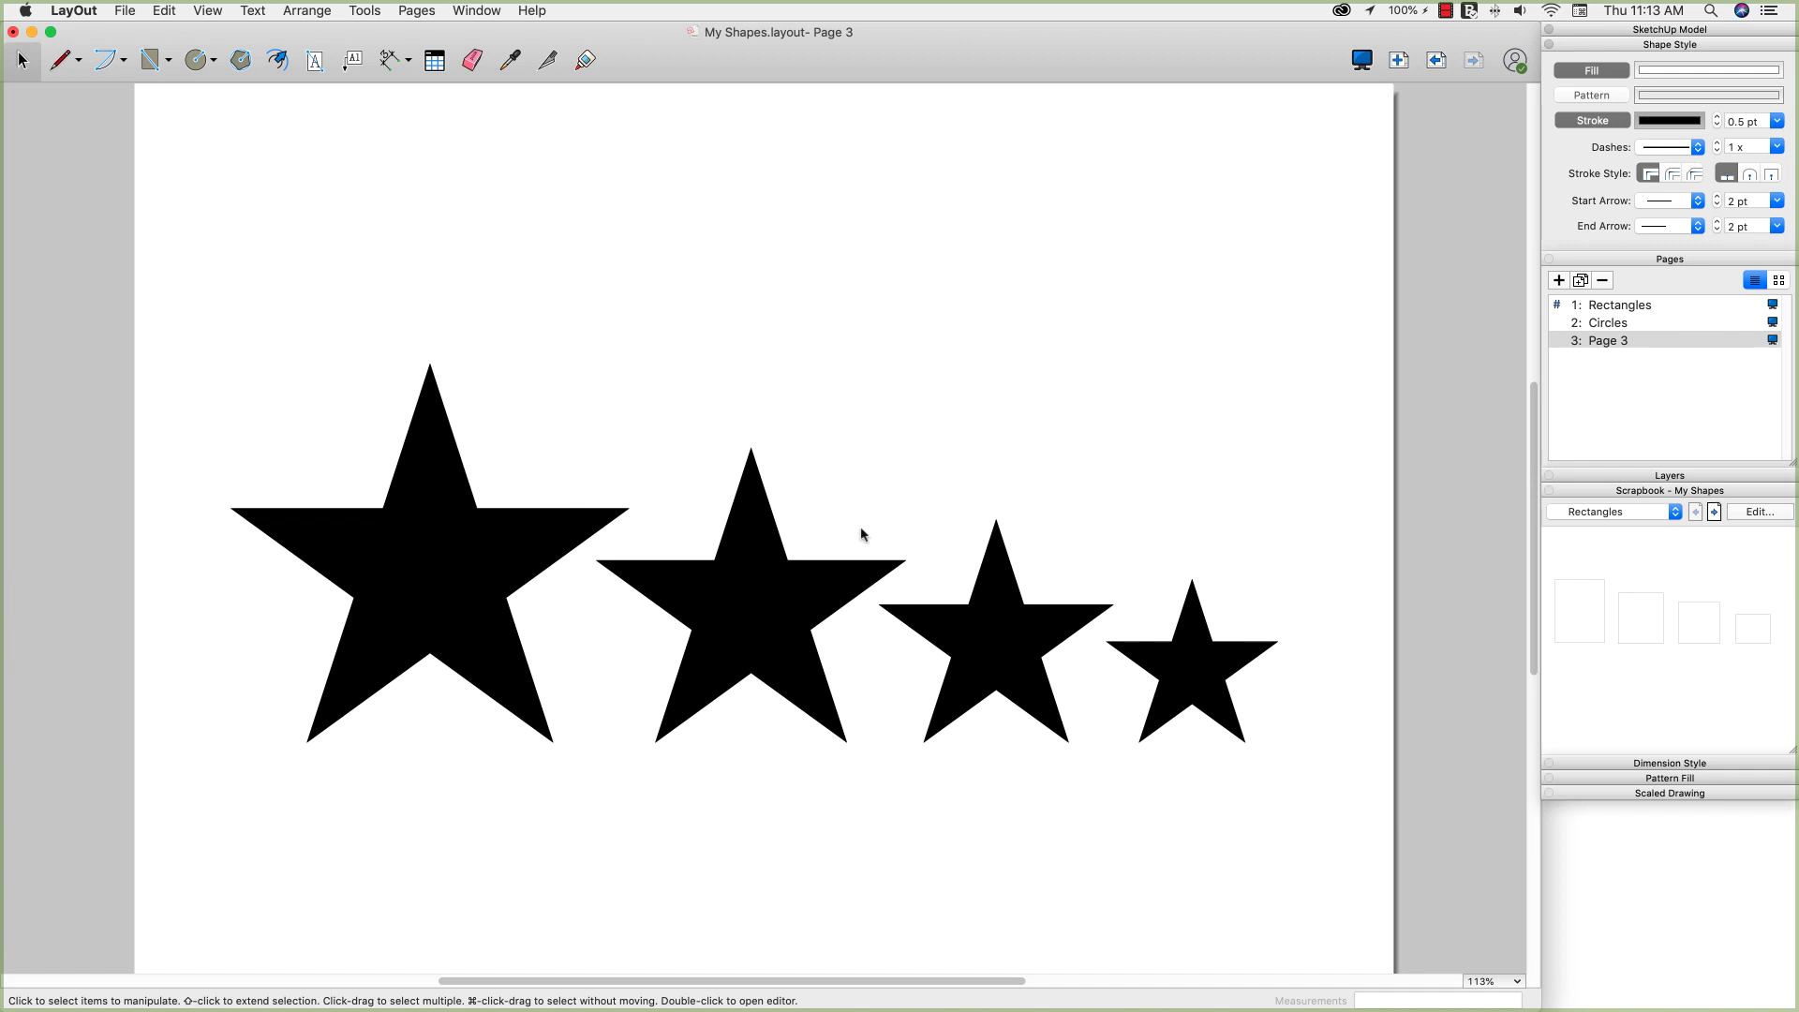
{"action": "left_click", "coordinate": [790, 568]}
{"action": "right_click", "coordinate": [715, 596]}
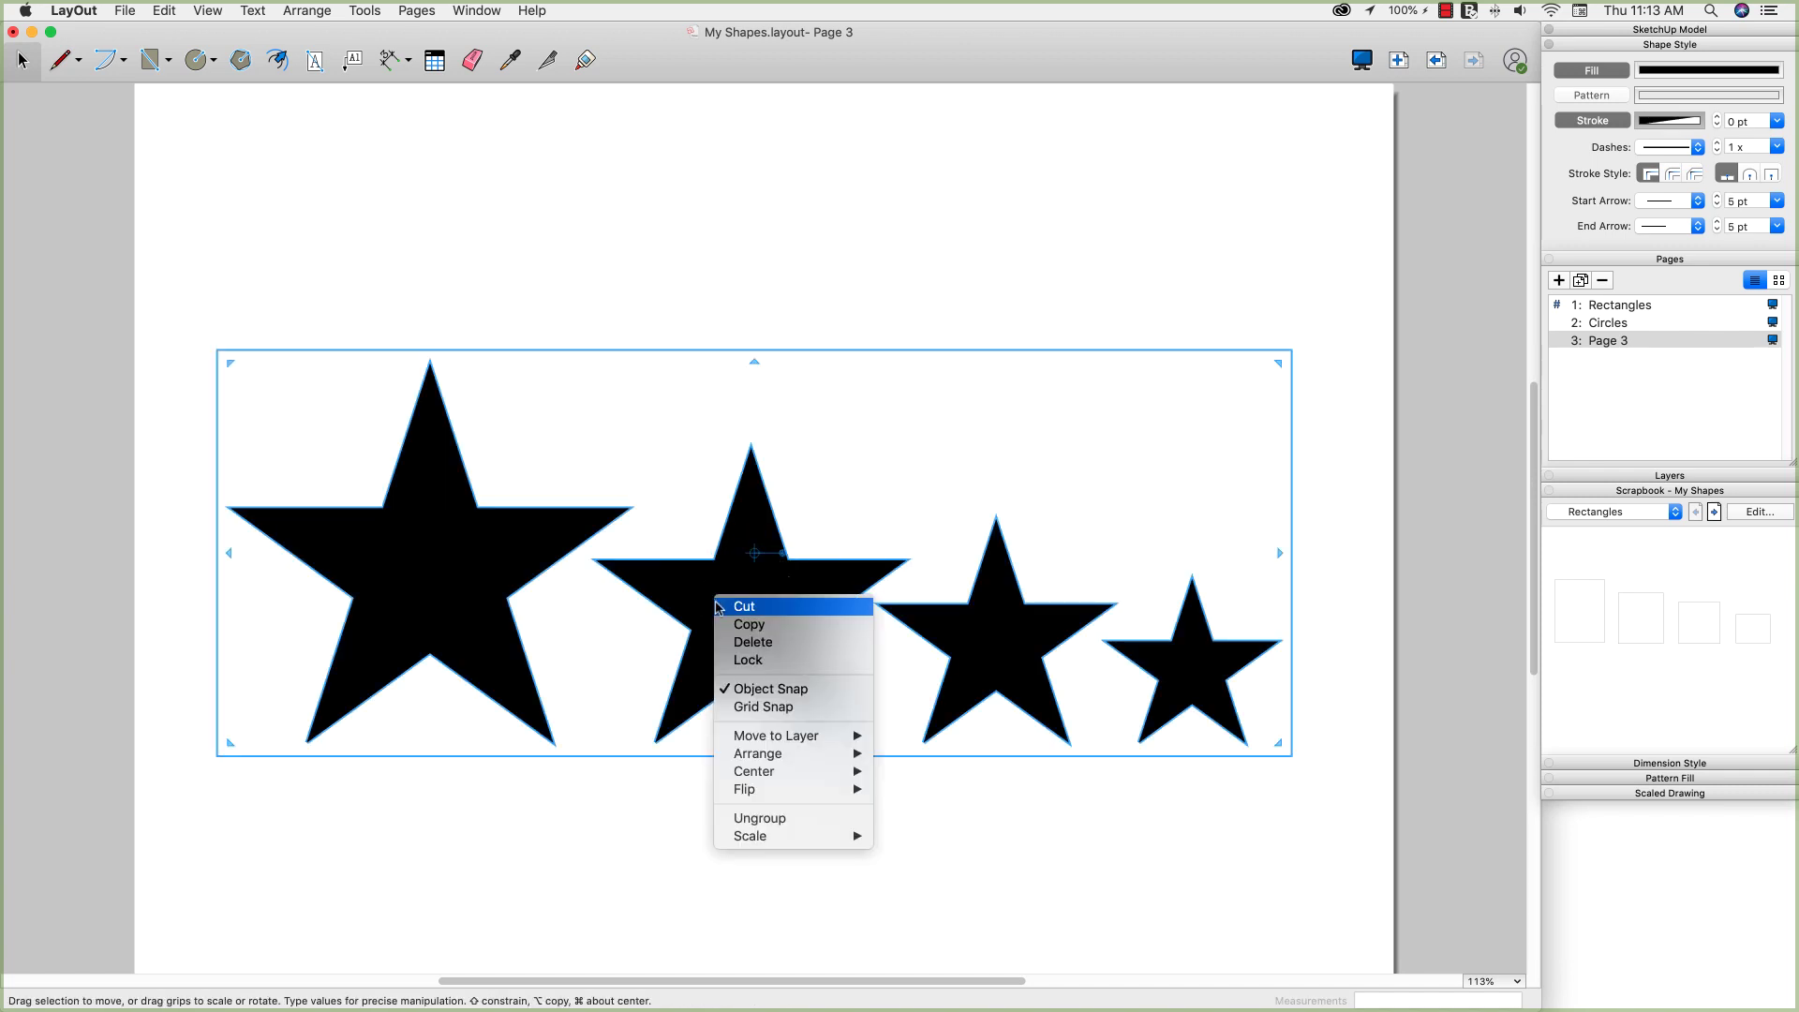
{"action": "left_click", "coordinate": [740, 817]}
{"action": "left_click", "coordinate": [1473, 662]}
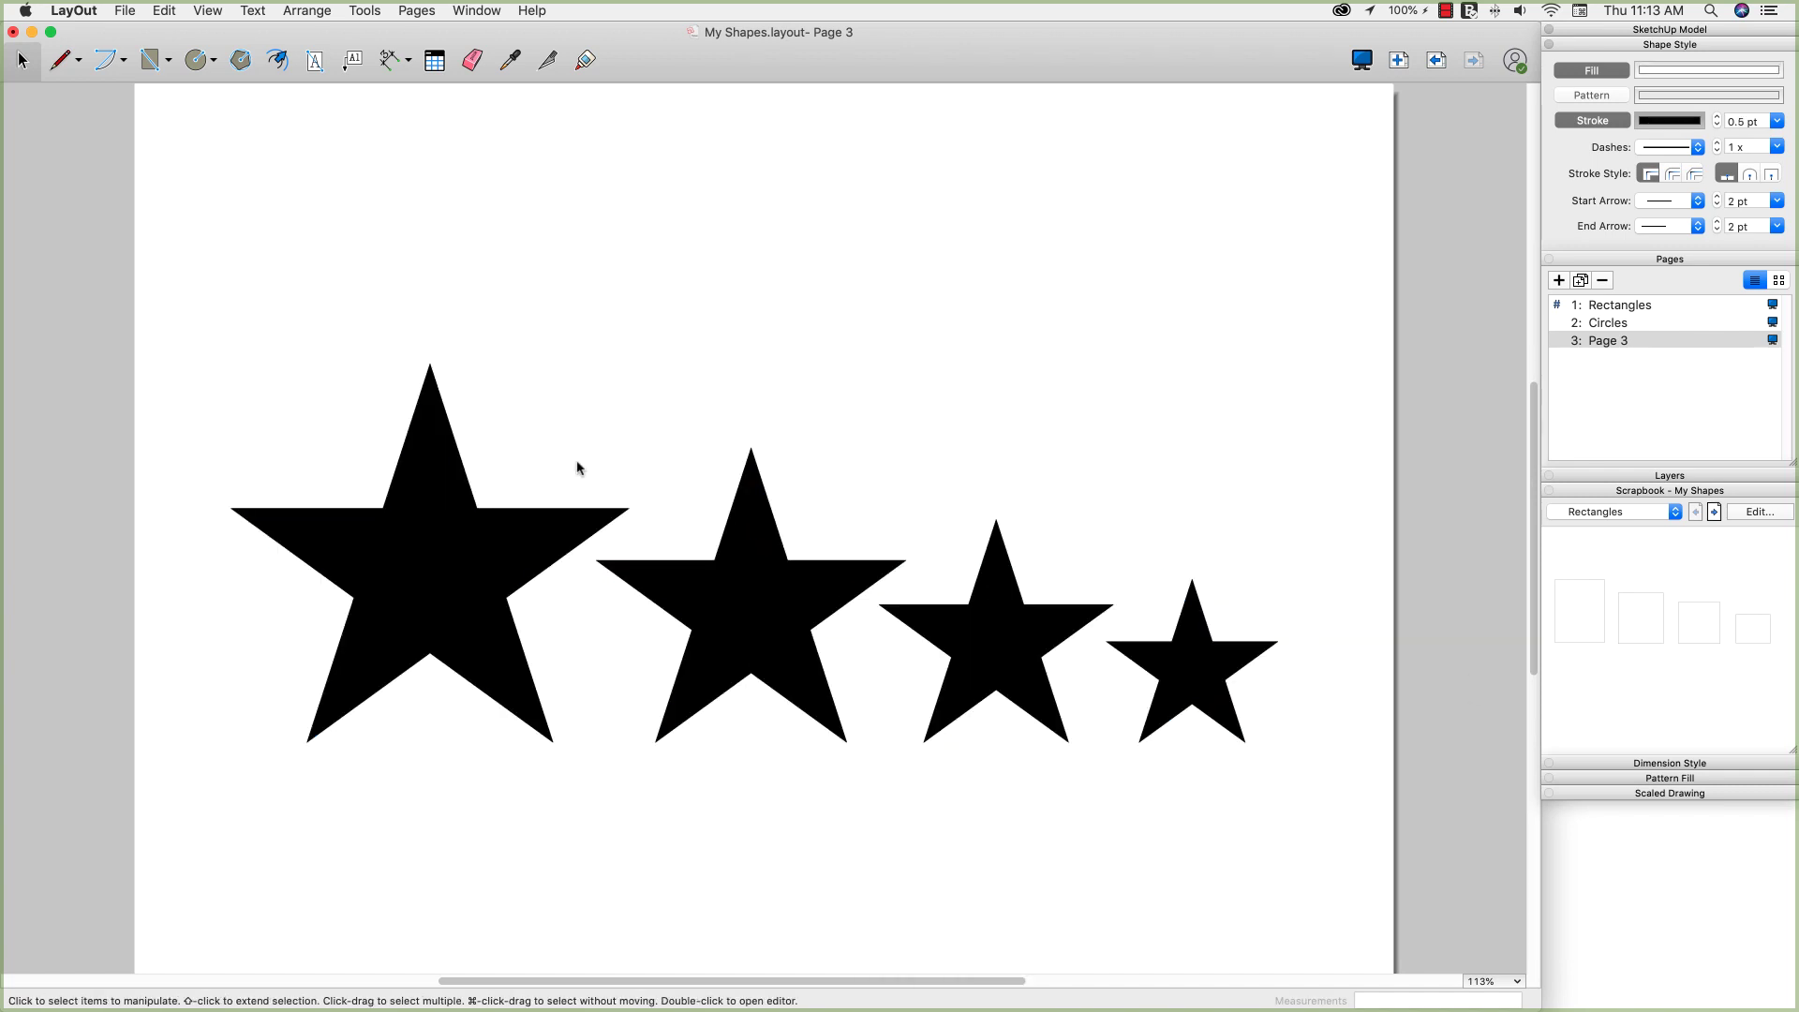
Select all four stars together, from the smallest to the largest
{"action": "left_click", "coordinate": [490, 521]}
{"action": "left_click", "coordinate": [755, 643]}
{"action": "left_click", "coordinate": [1043, 632]}
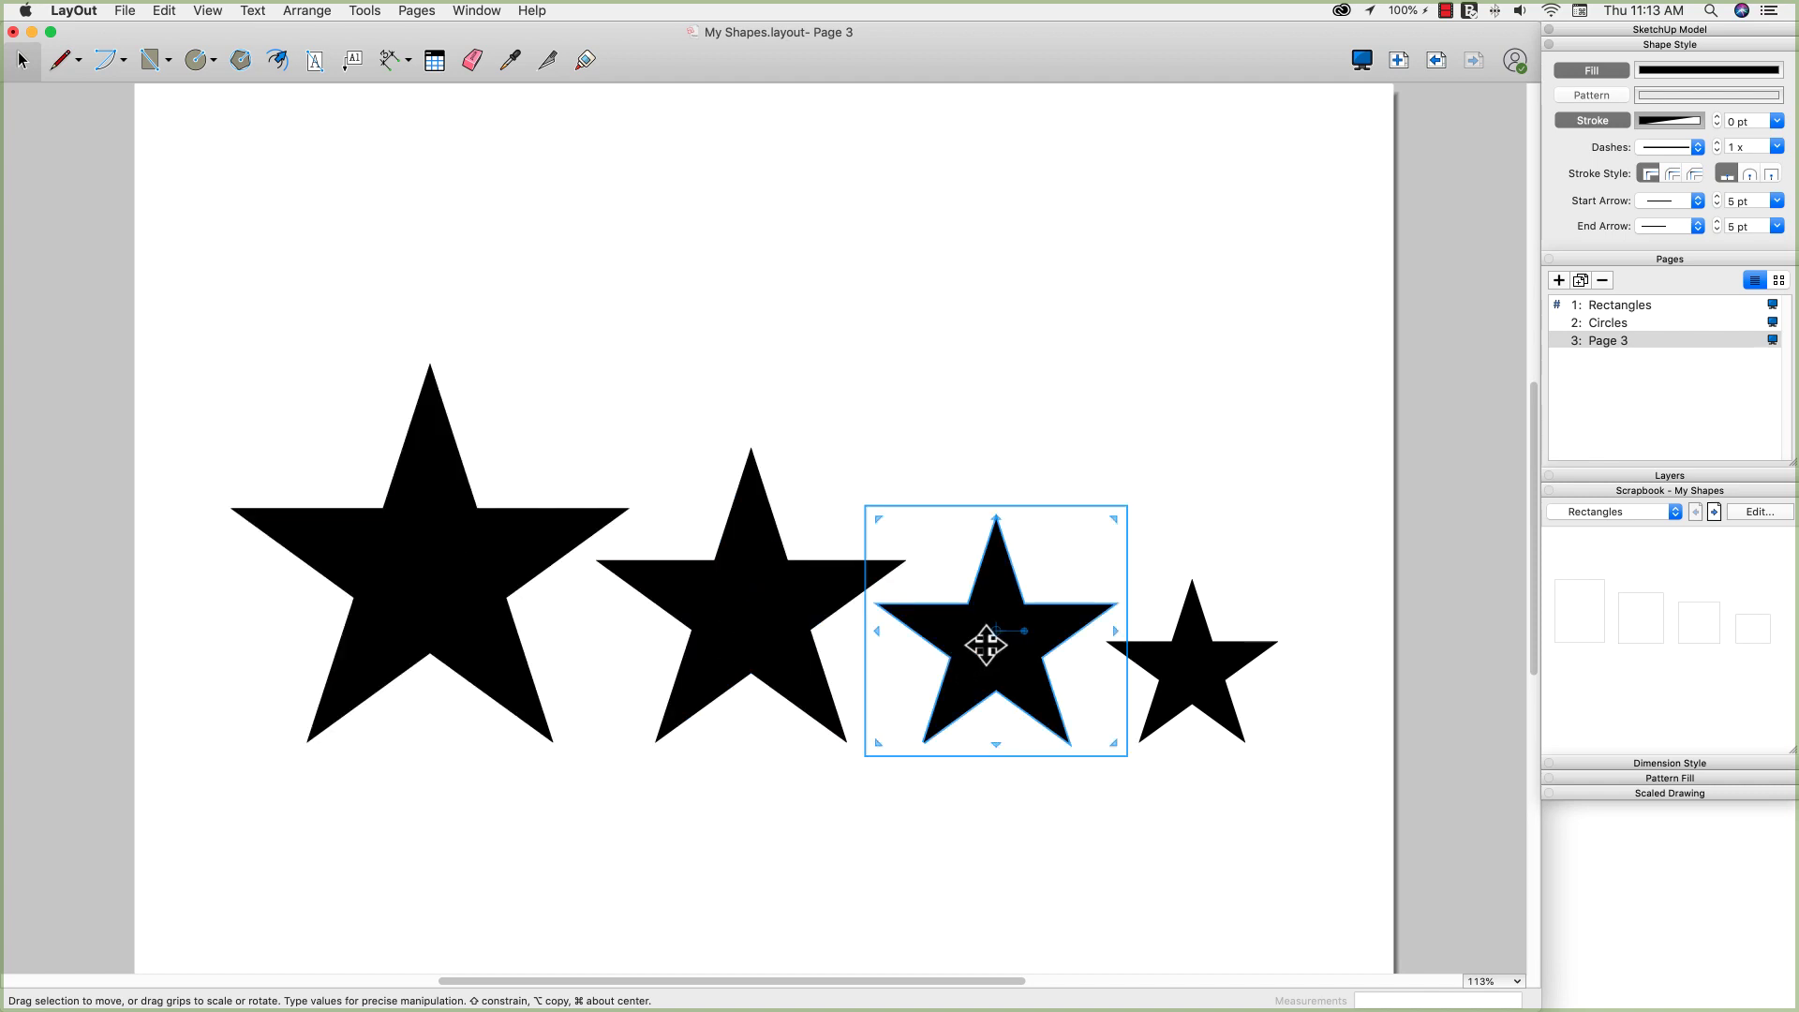
{"action": "left_click_drag", "start_coordinate": [1350, 382], "coordinate": [370, 780]}
{"action": "left_click", "coordinate": [1280, 430]}
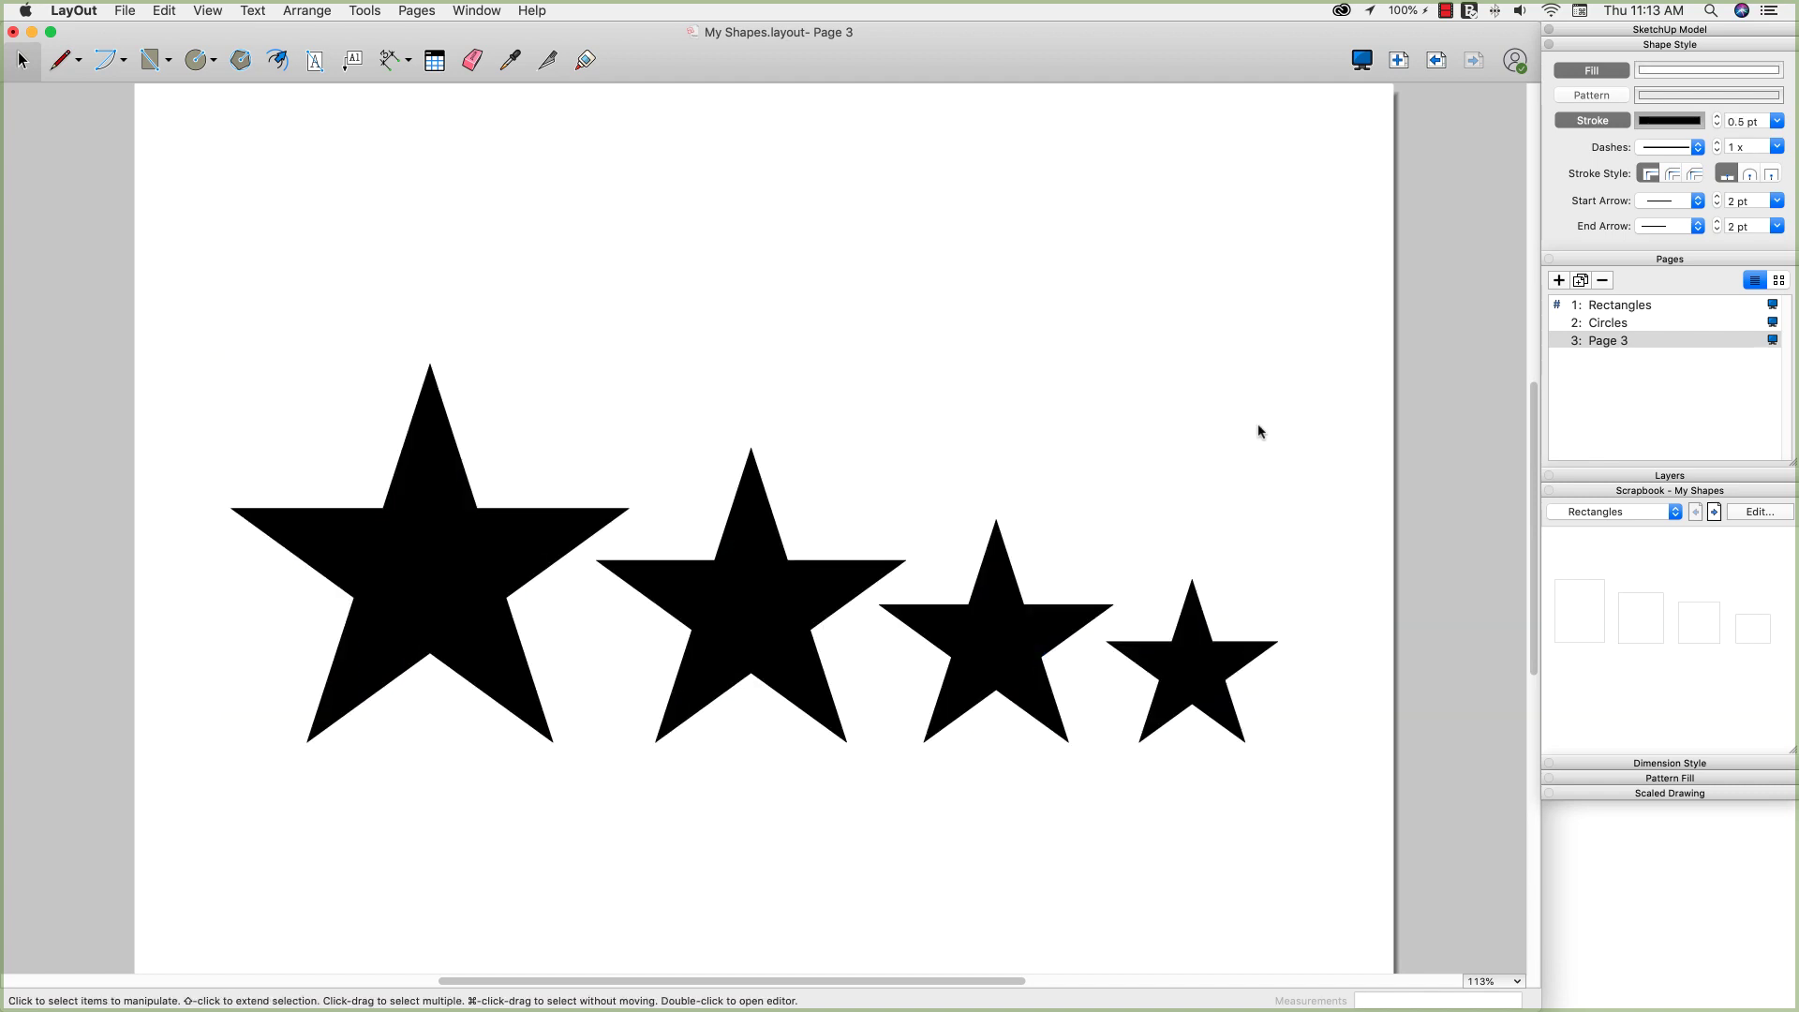
{"action": "left_click_drag", "start_coordinate": [1287, 346], "coordinate": [1073, 574]}
{"action": "left_click", "coordinate": [1192, 676]}
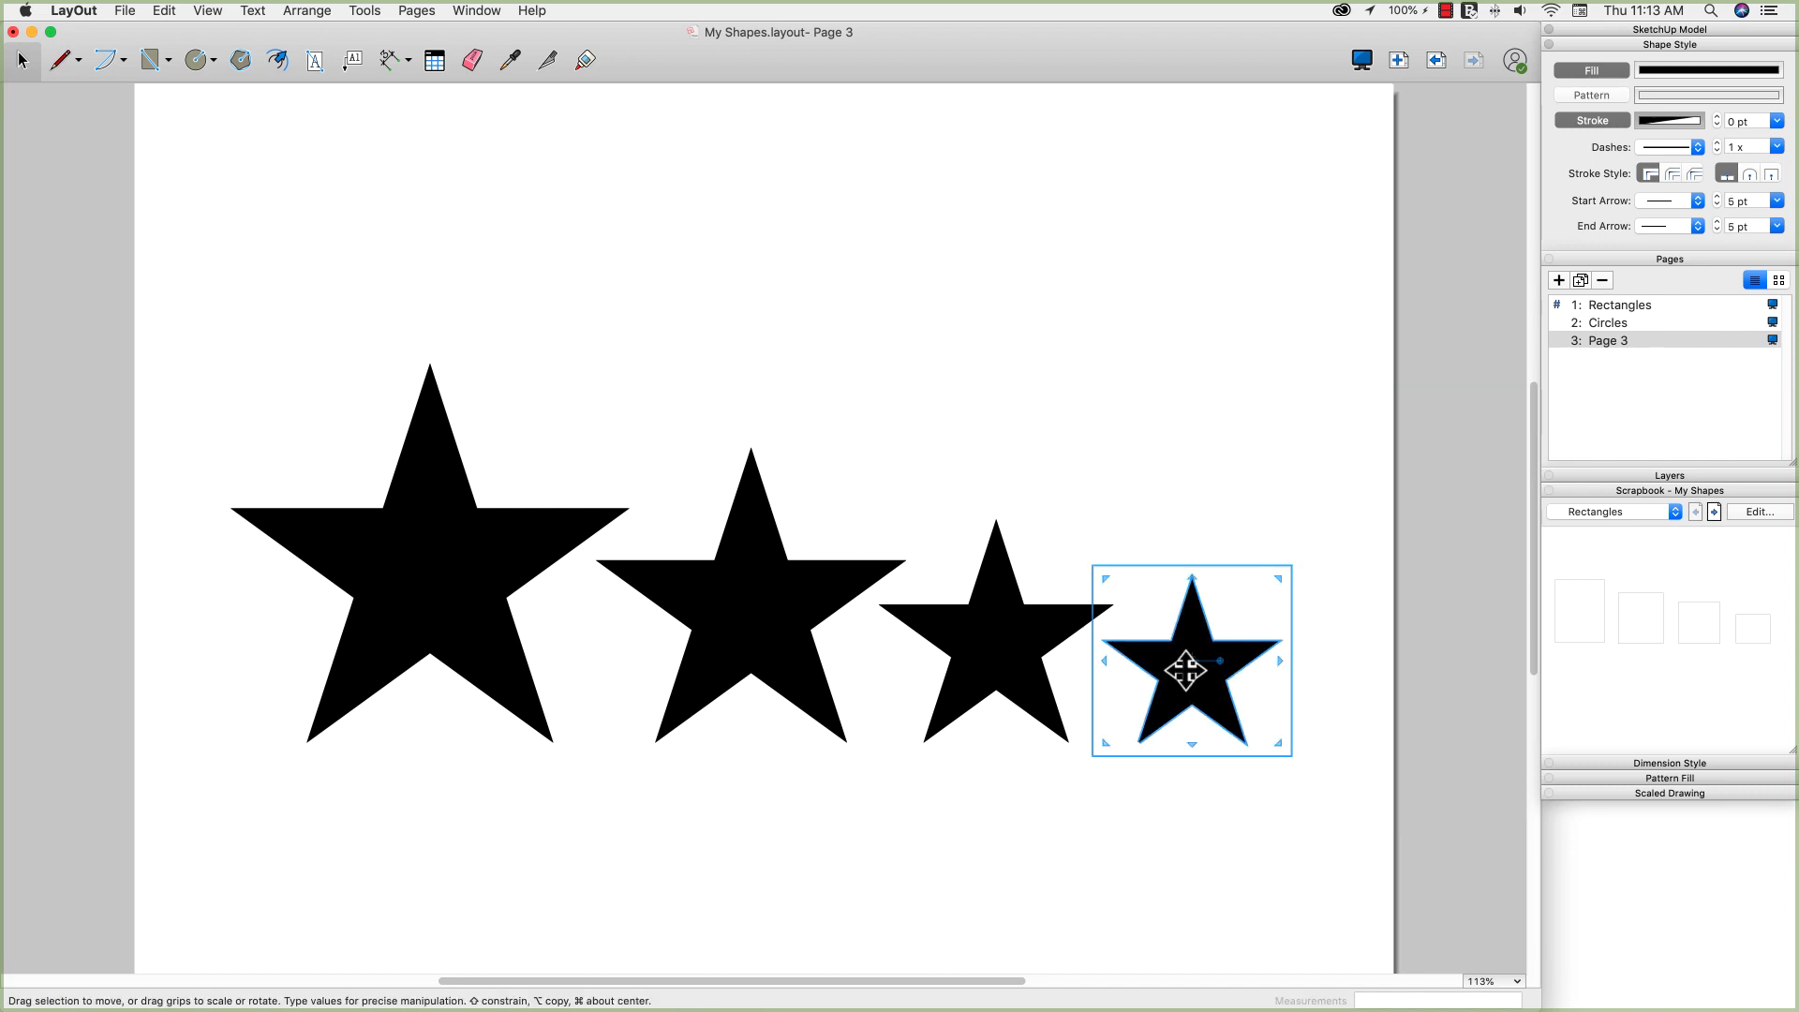
{"action": "left_click", "coordinate": [1006, 667], "text": "shift"}
{"action": "left_click", "coordinate": [777, 621], "text": "shift"}
{"action": "left_click", "coordinate": [496, 550], "text": "shift"}
Drag the stars toward the lower left, then move the four outline stars up the page
{"action": "left_click_drag", "start_coordinate": [497, 549], "coordinate": [450, 798]}
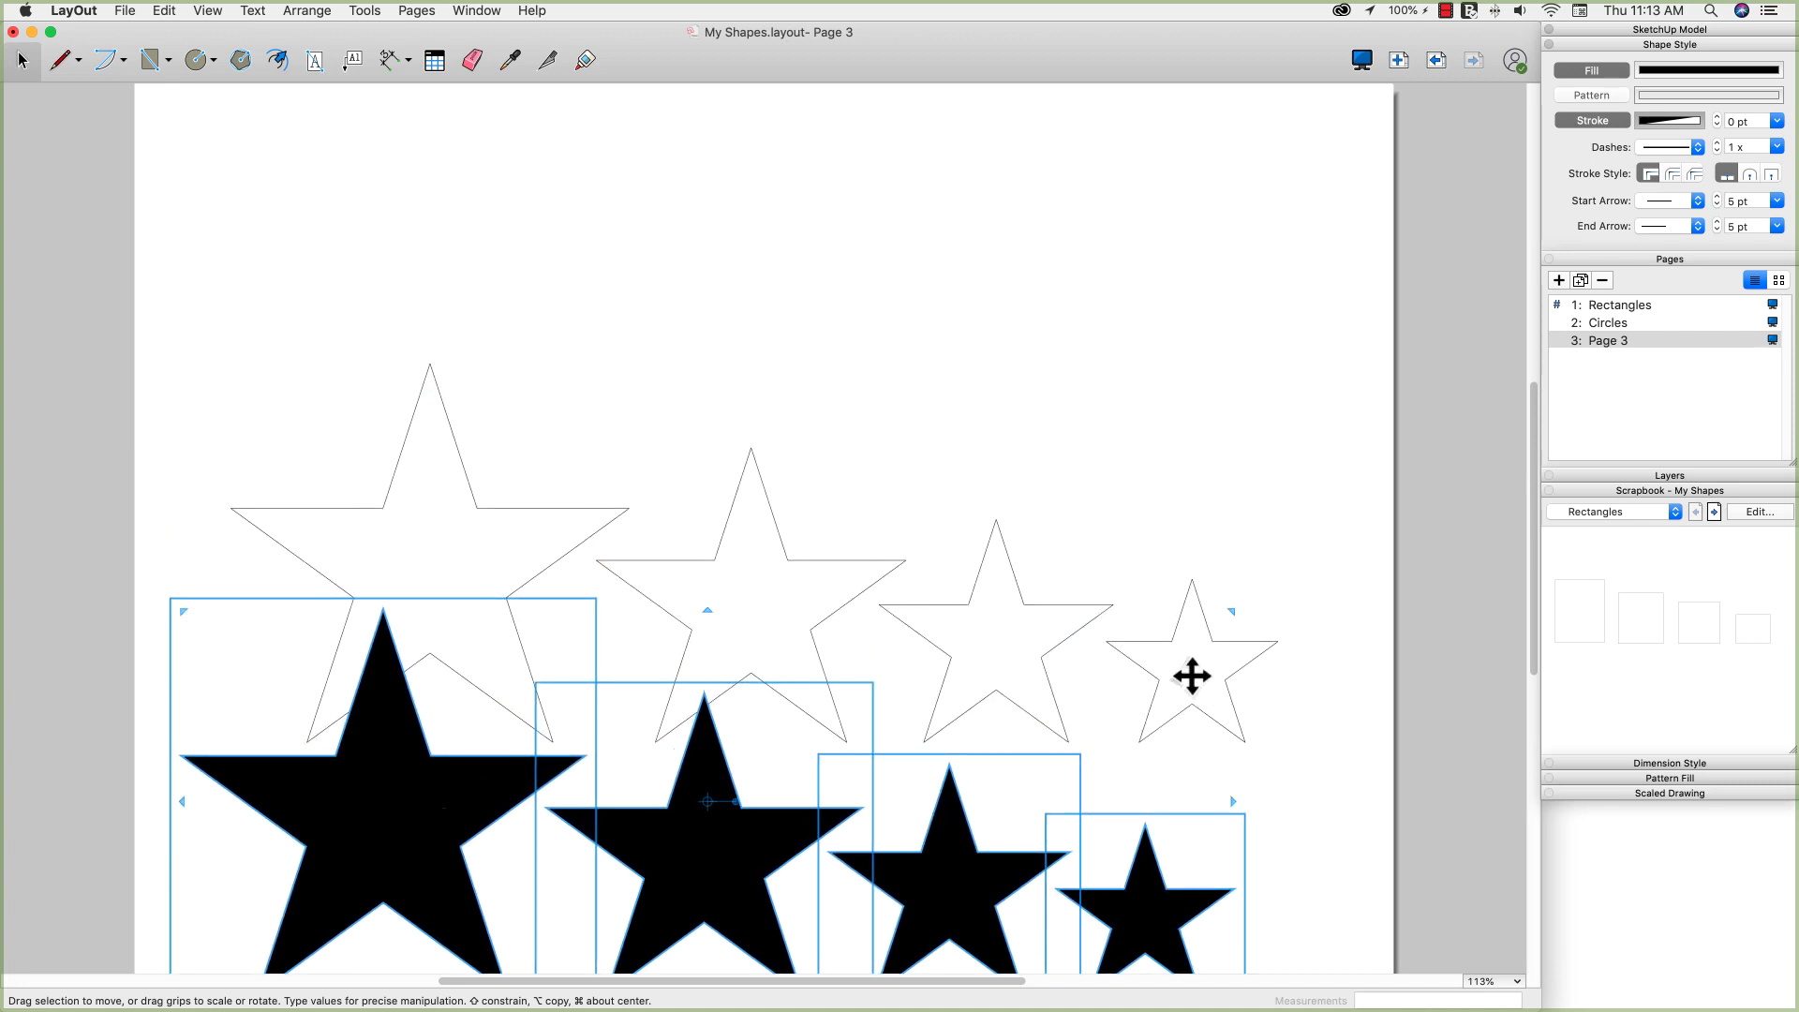
{"action": "left_click", "coordinate": [1160, 686]}
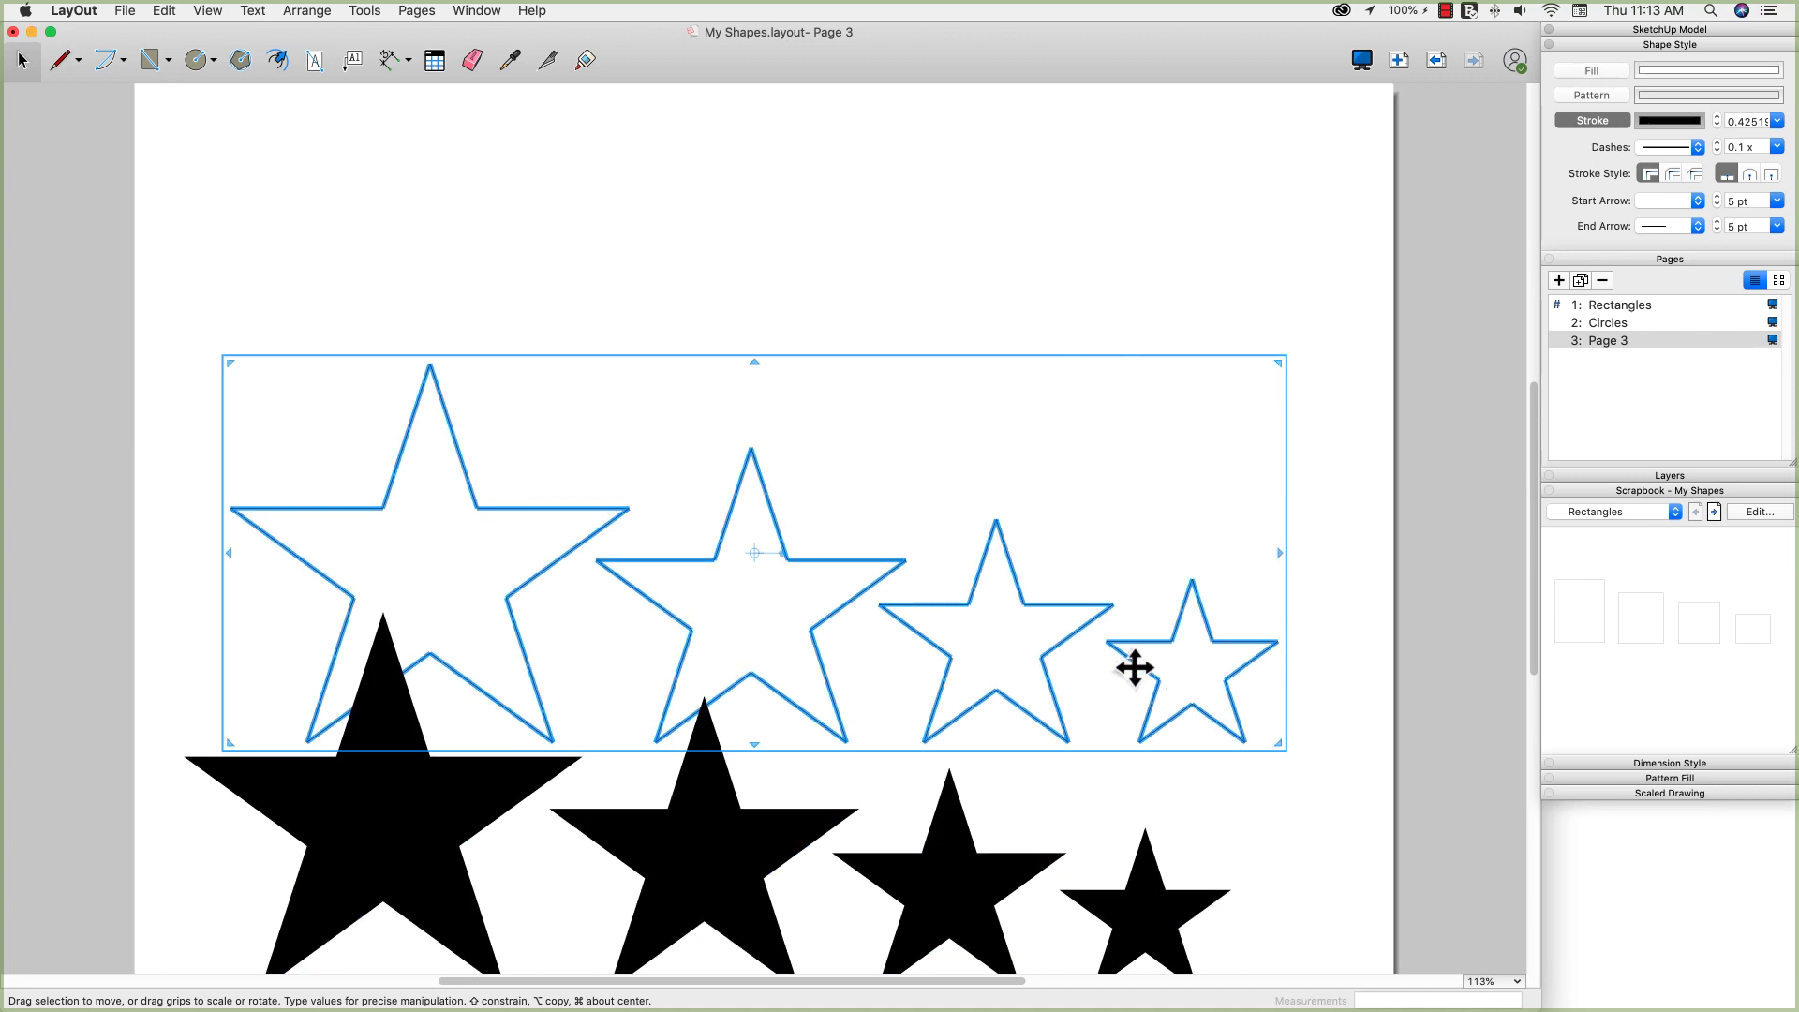
{"action": "left_click_drag", "start_coordinate": [1149, 675], "coordinate": [1145, 452]}
{"action": "left_click", "coordinate": [1416, 702]}
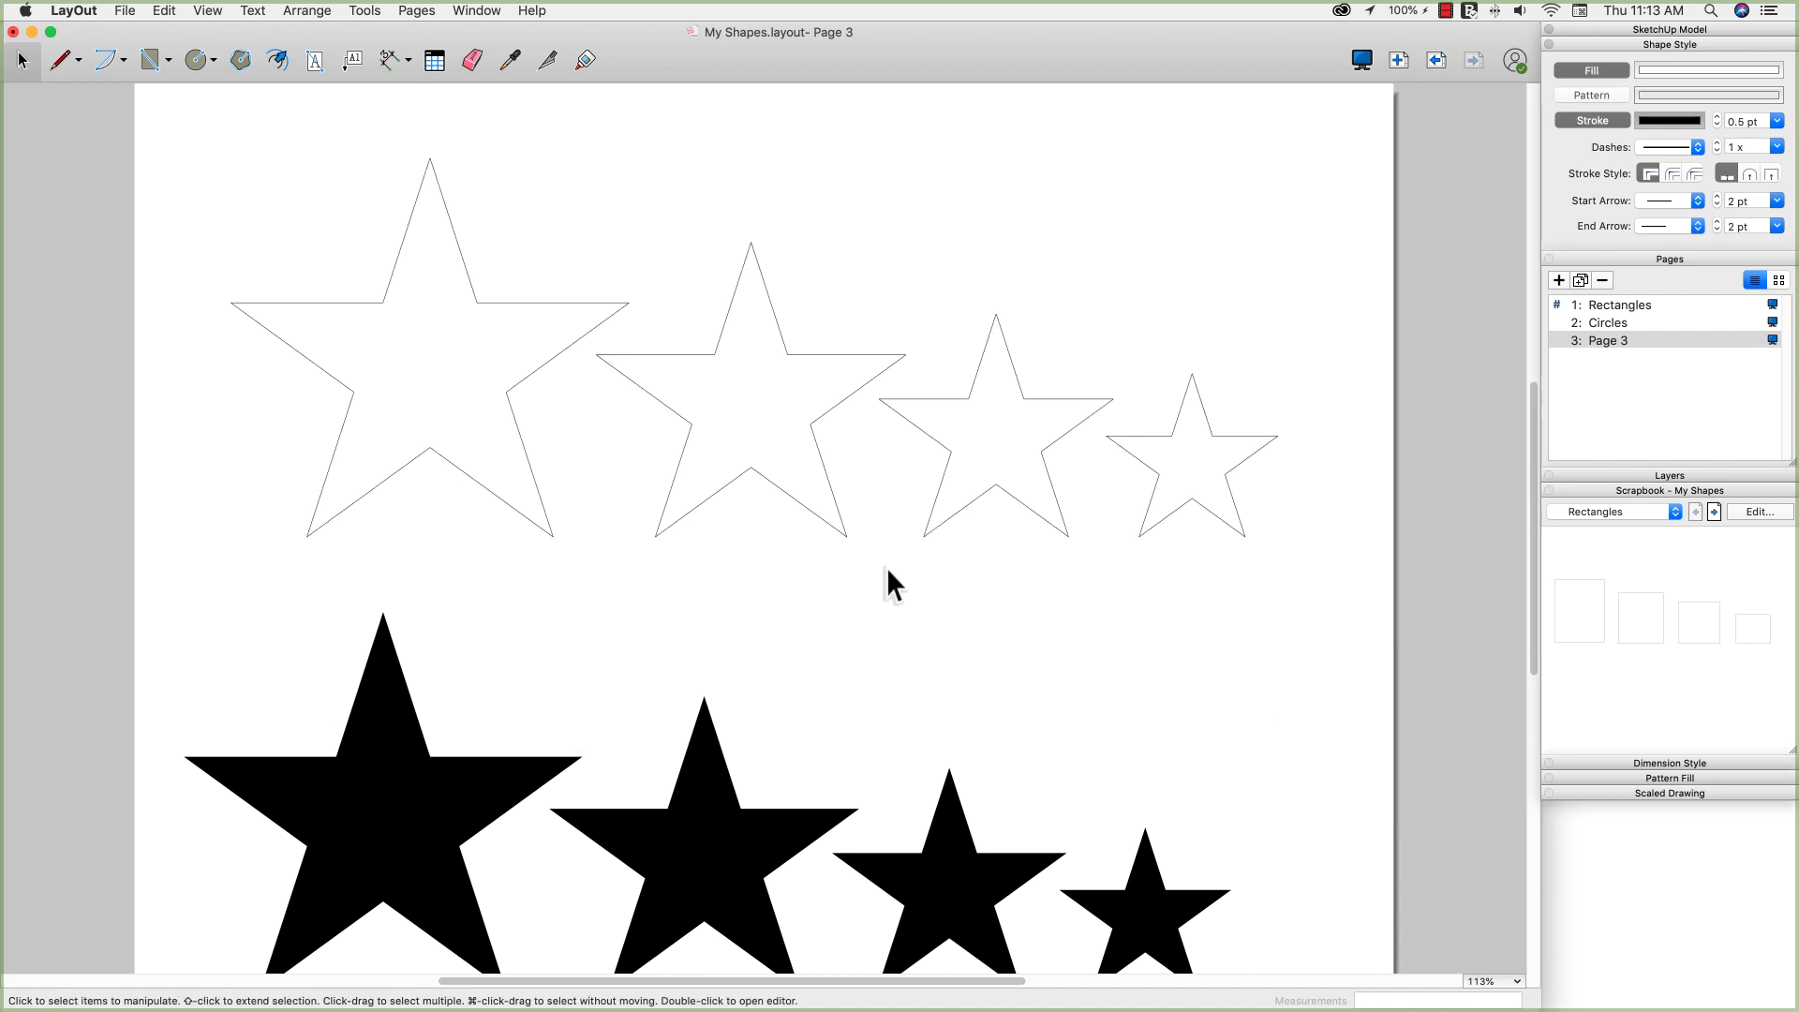
Delete the four filled black stars, leaving only the outlines
{"action": "left_click_drag", "start_coordinate": [1296, 706], "coordinate": [449, 933]}
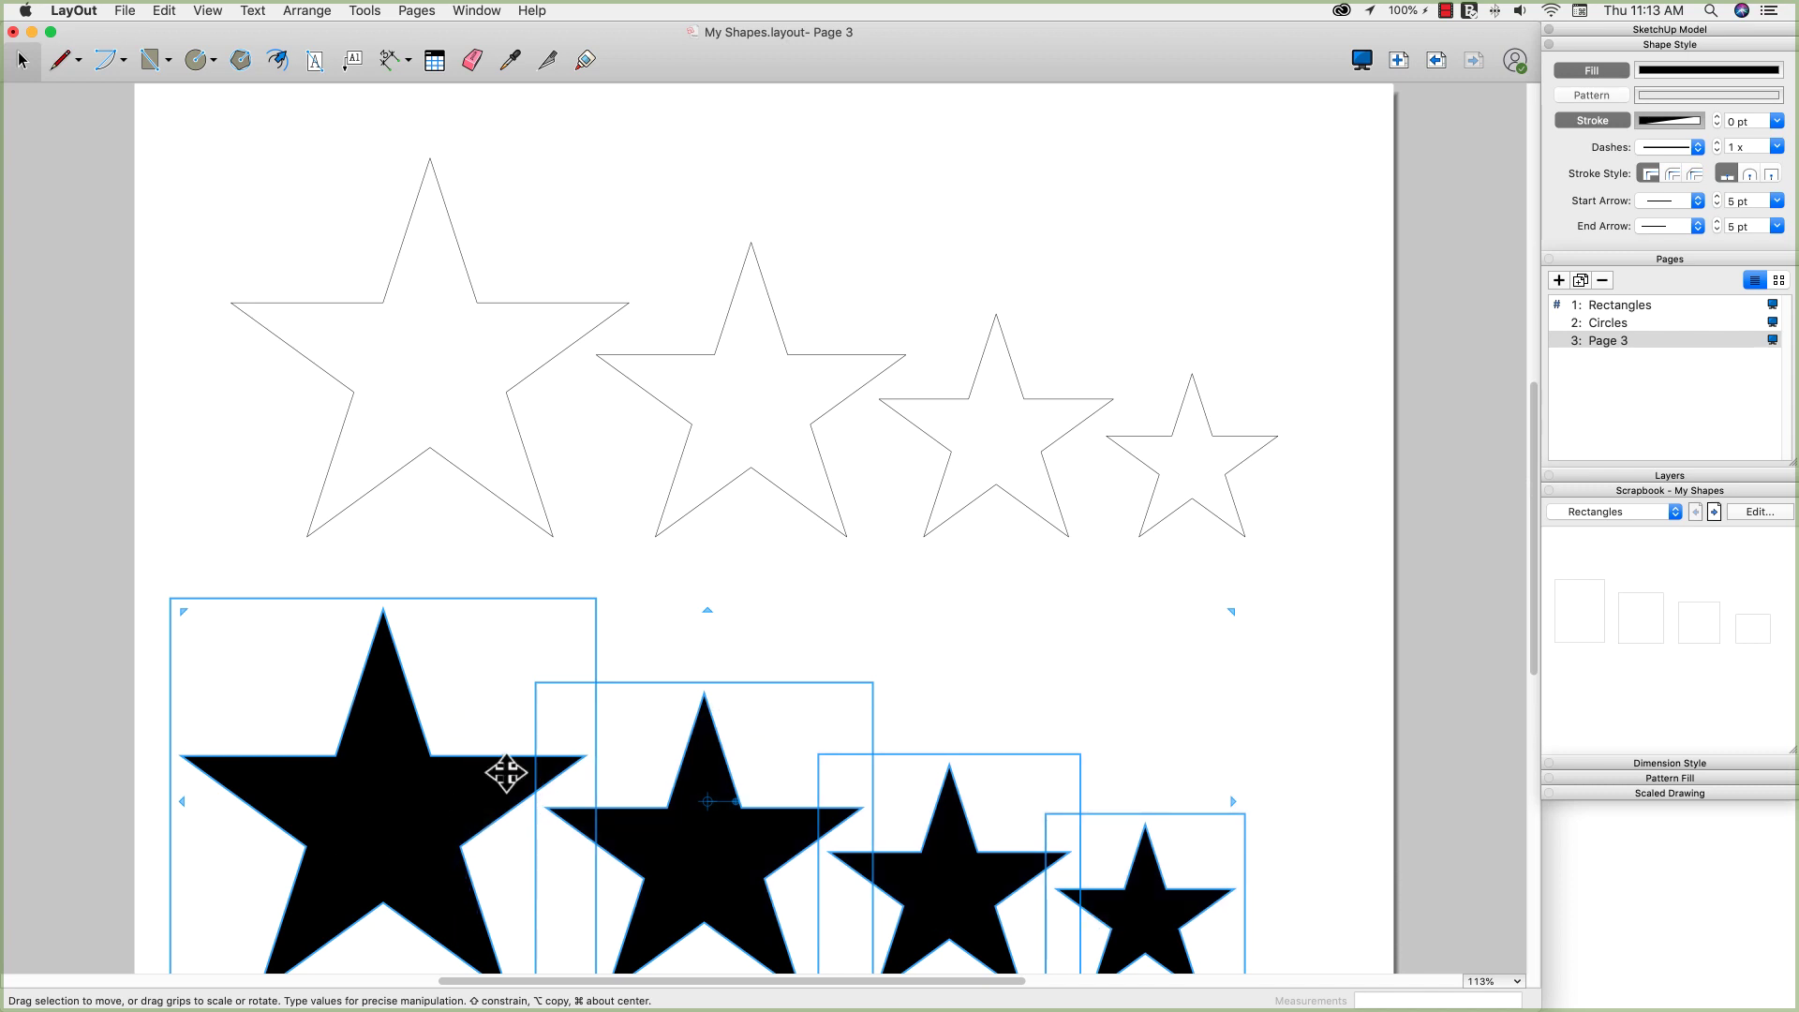
{"action": "left_click", "coordinate": [1444, 576]}
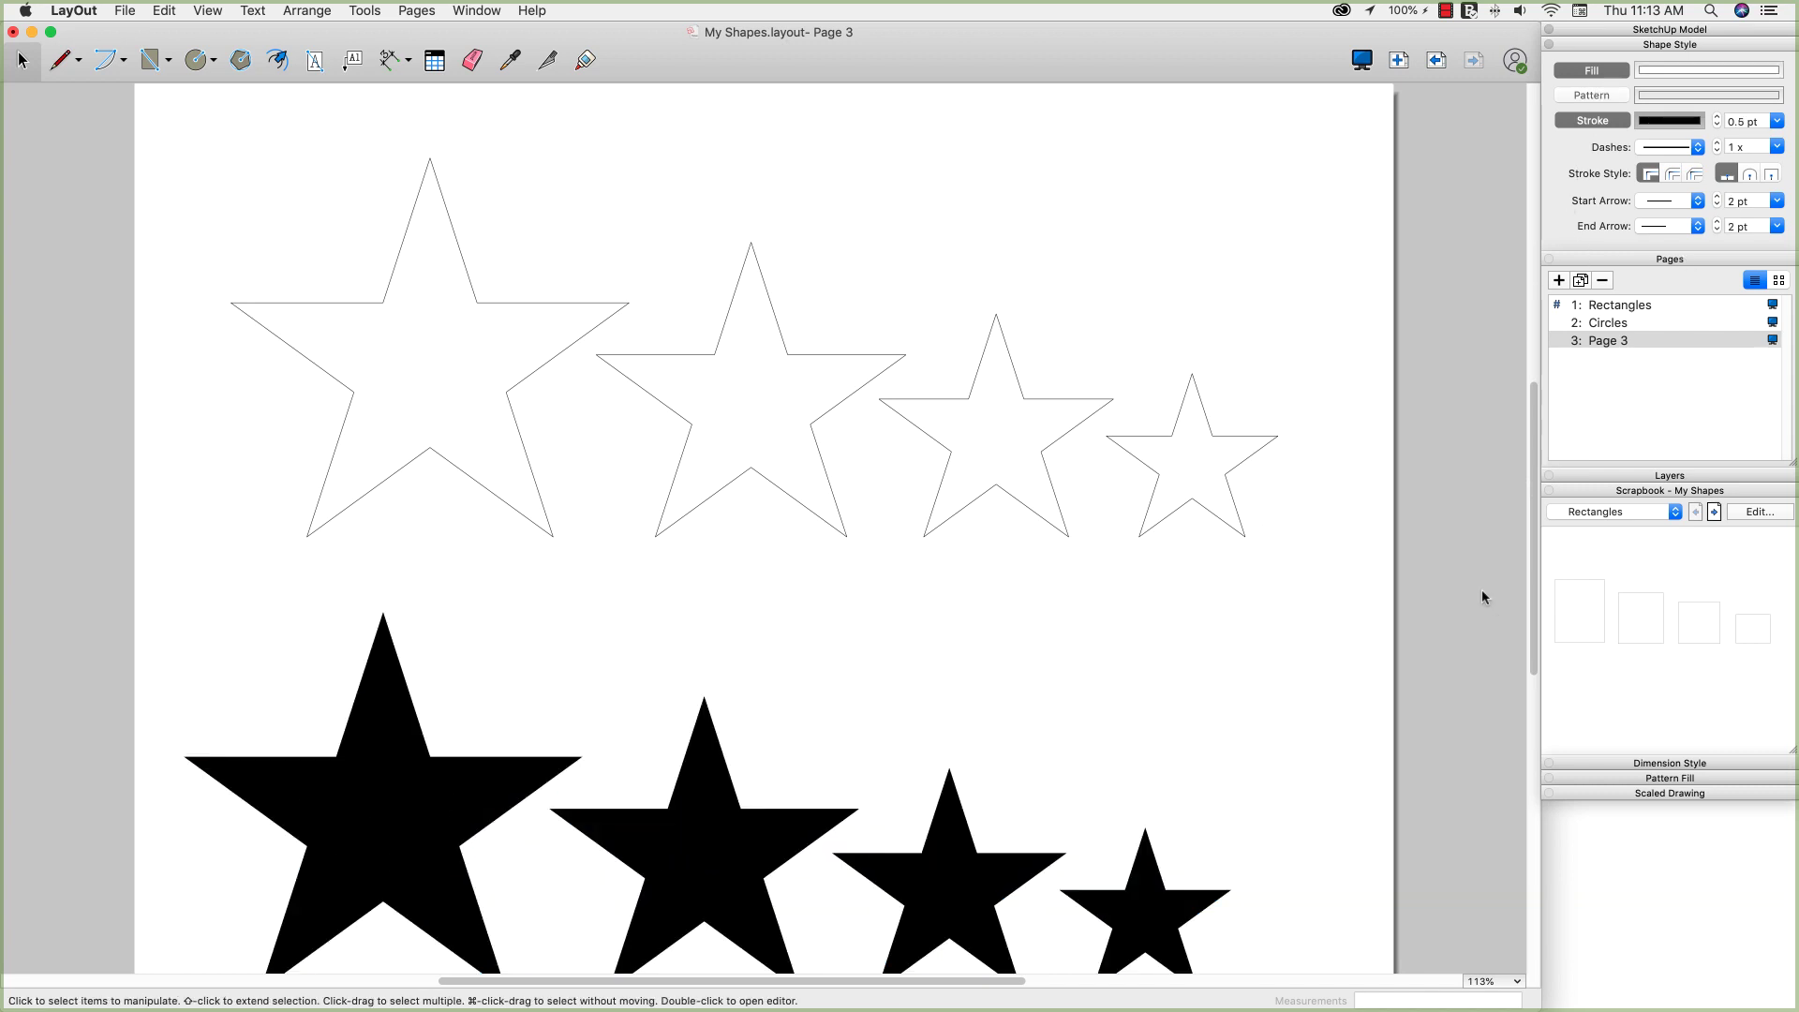
{"action": "left_click", "coordinate": [1144, 472]}
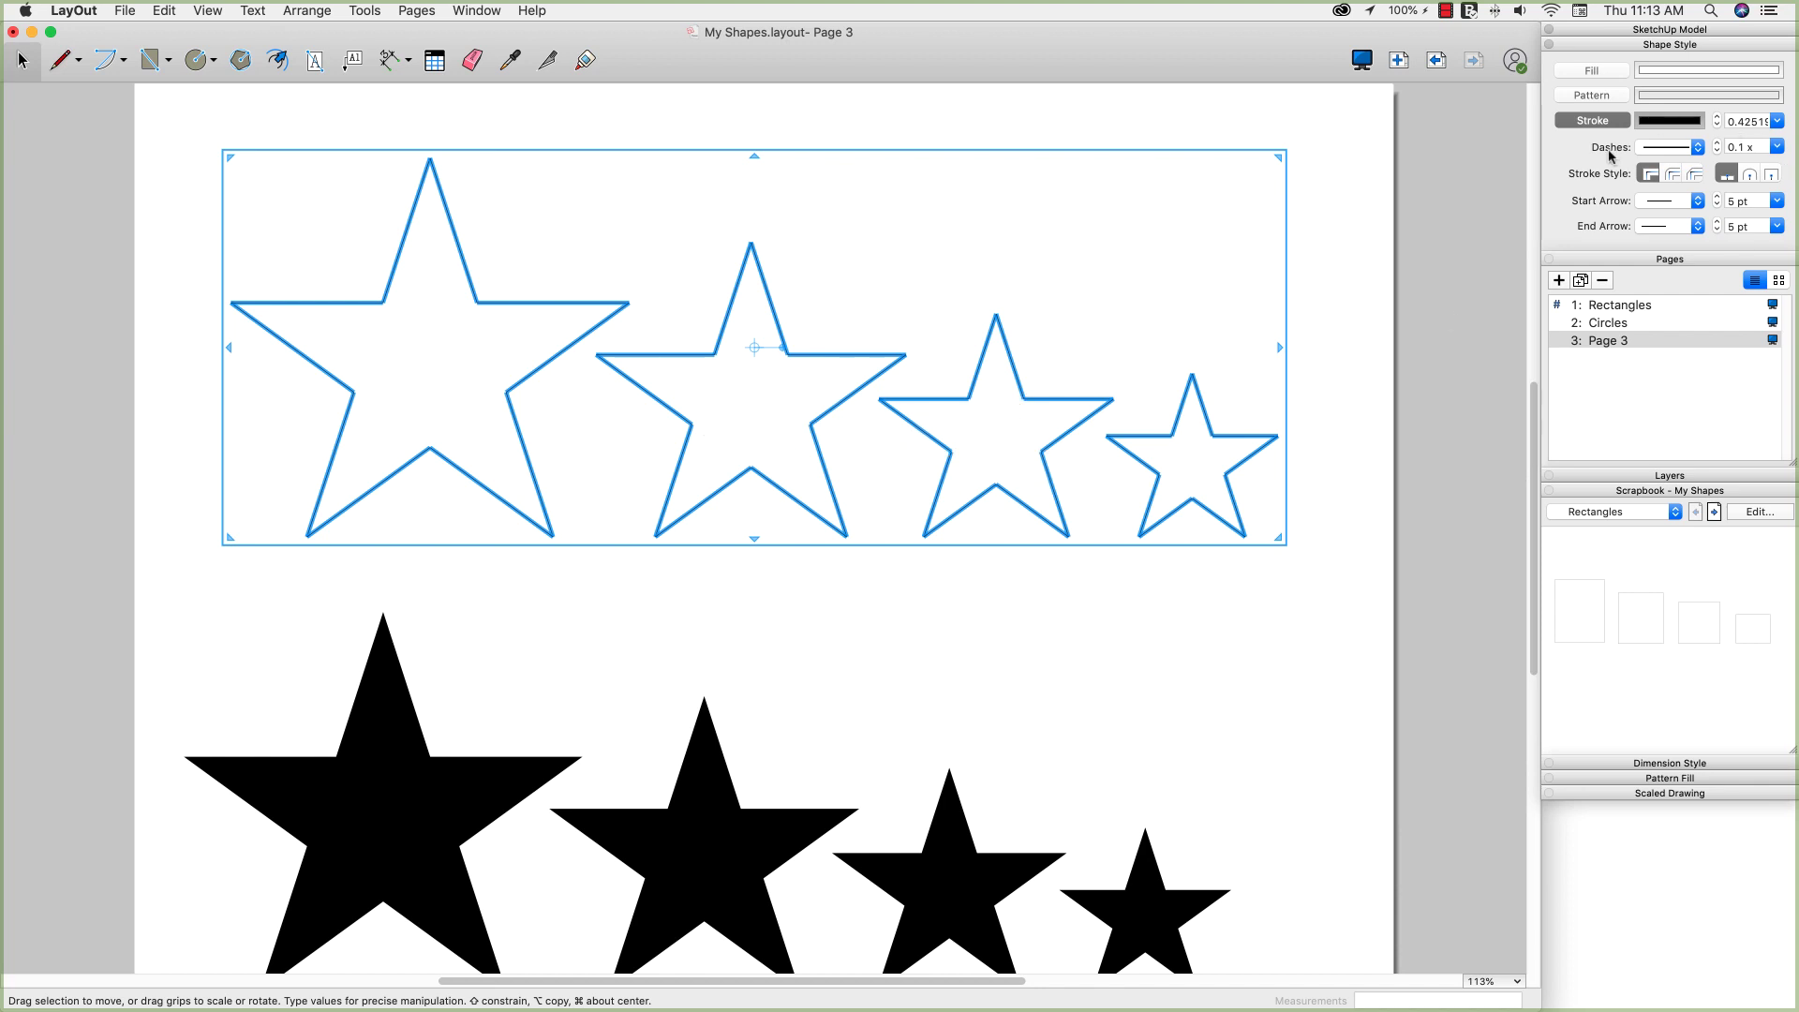
{"action": "left_click_drag", "start_coordinate": [1194, 683], "coordinate": [276, 939]}
{"action": "key", "text": "Delete"}
Move the outline stars down toward the page centre and ungroup them
{"action": "left_click", "coordinate": [767, 480]}
{"action": "left_click_drag", "start_coordinate": [756, 465], "coordinate": [754, 694]}
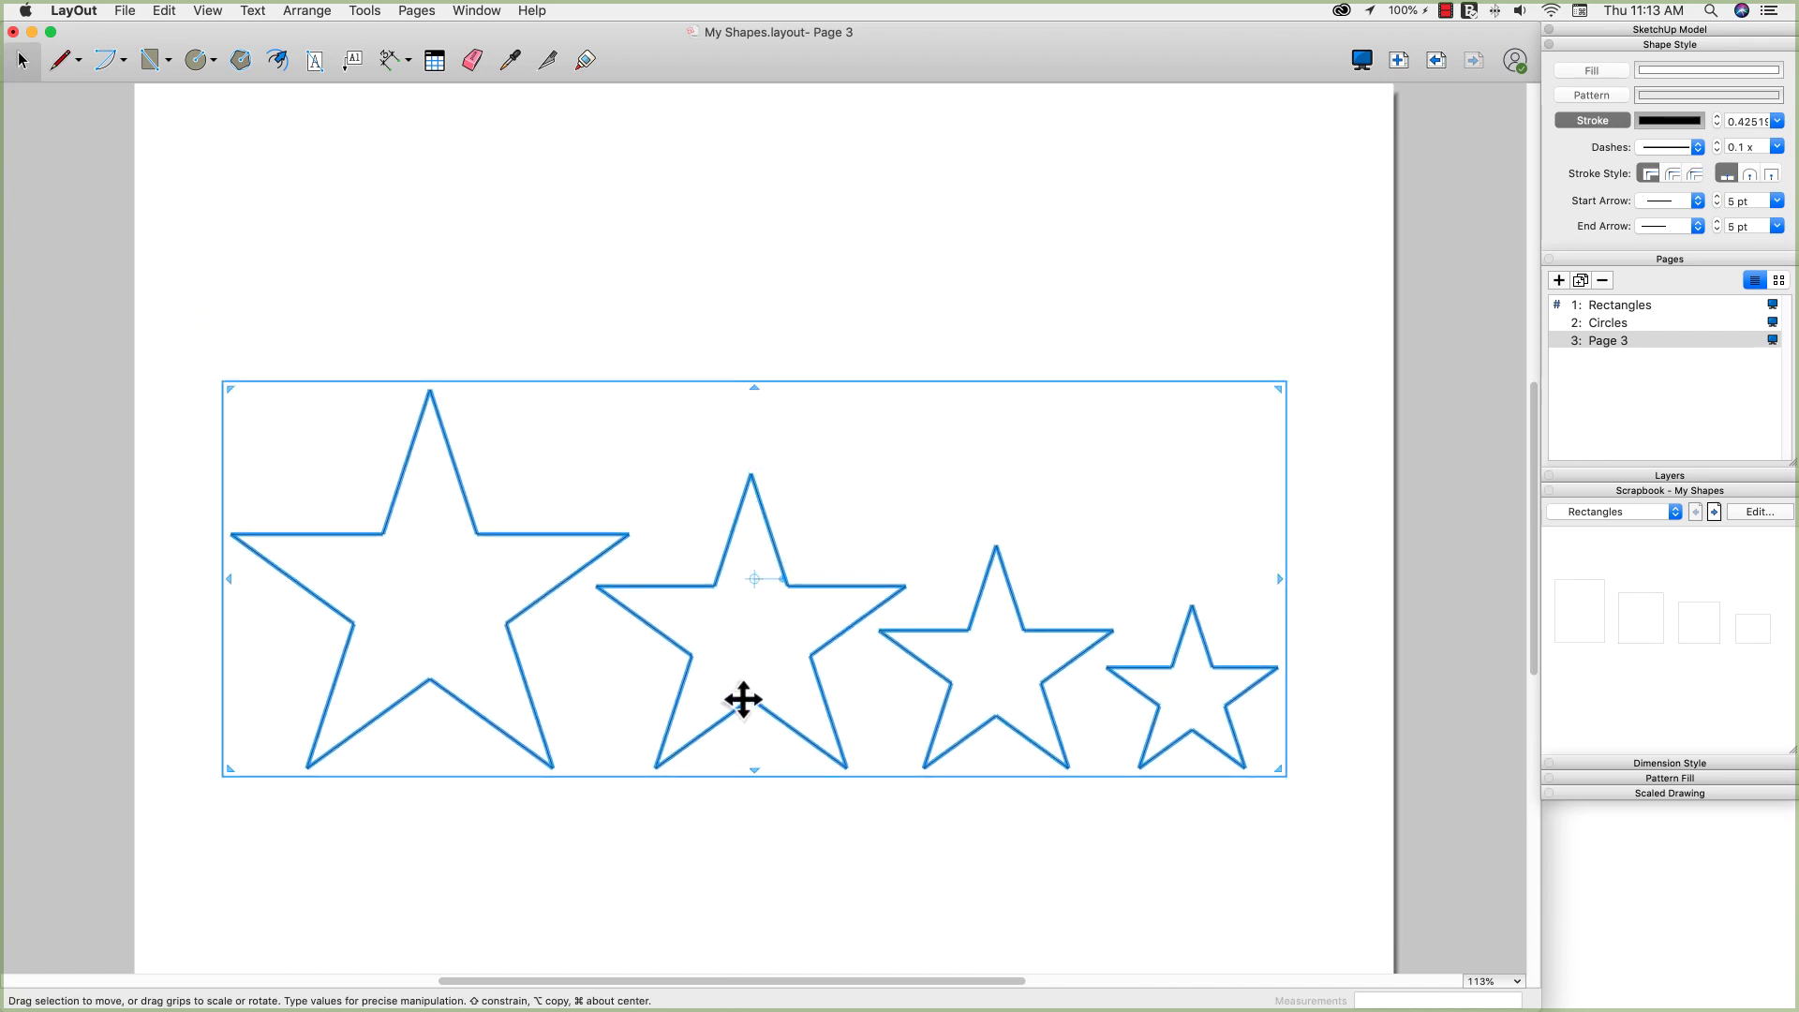
{"action": "right_click", "coordinate": [684, 676]}
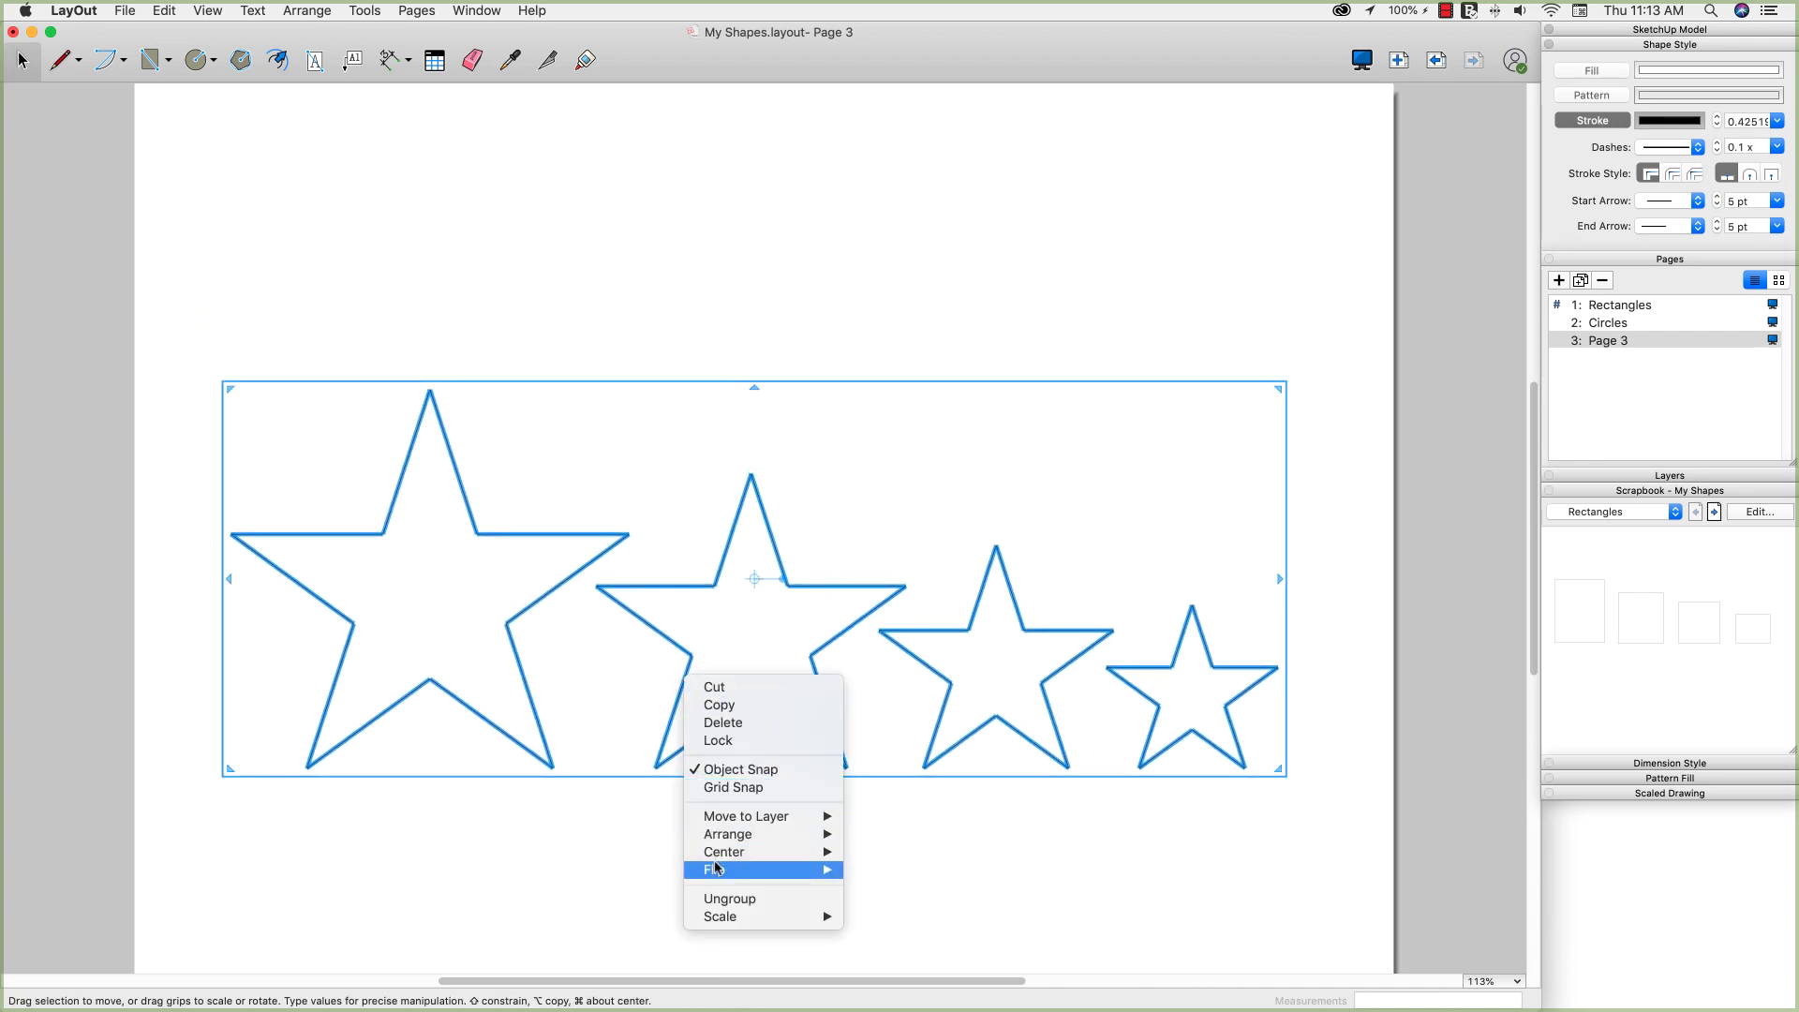
{"action": "left_click", "coordinate": [749, 898]}
{"action": "left_click", "coordinate": [902, 887]}
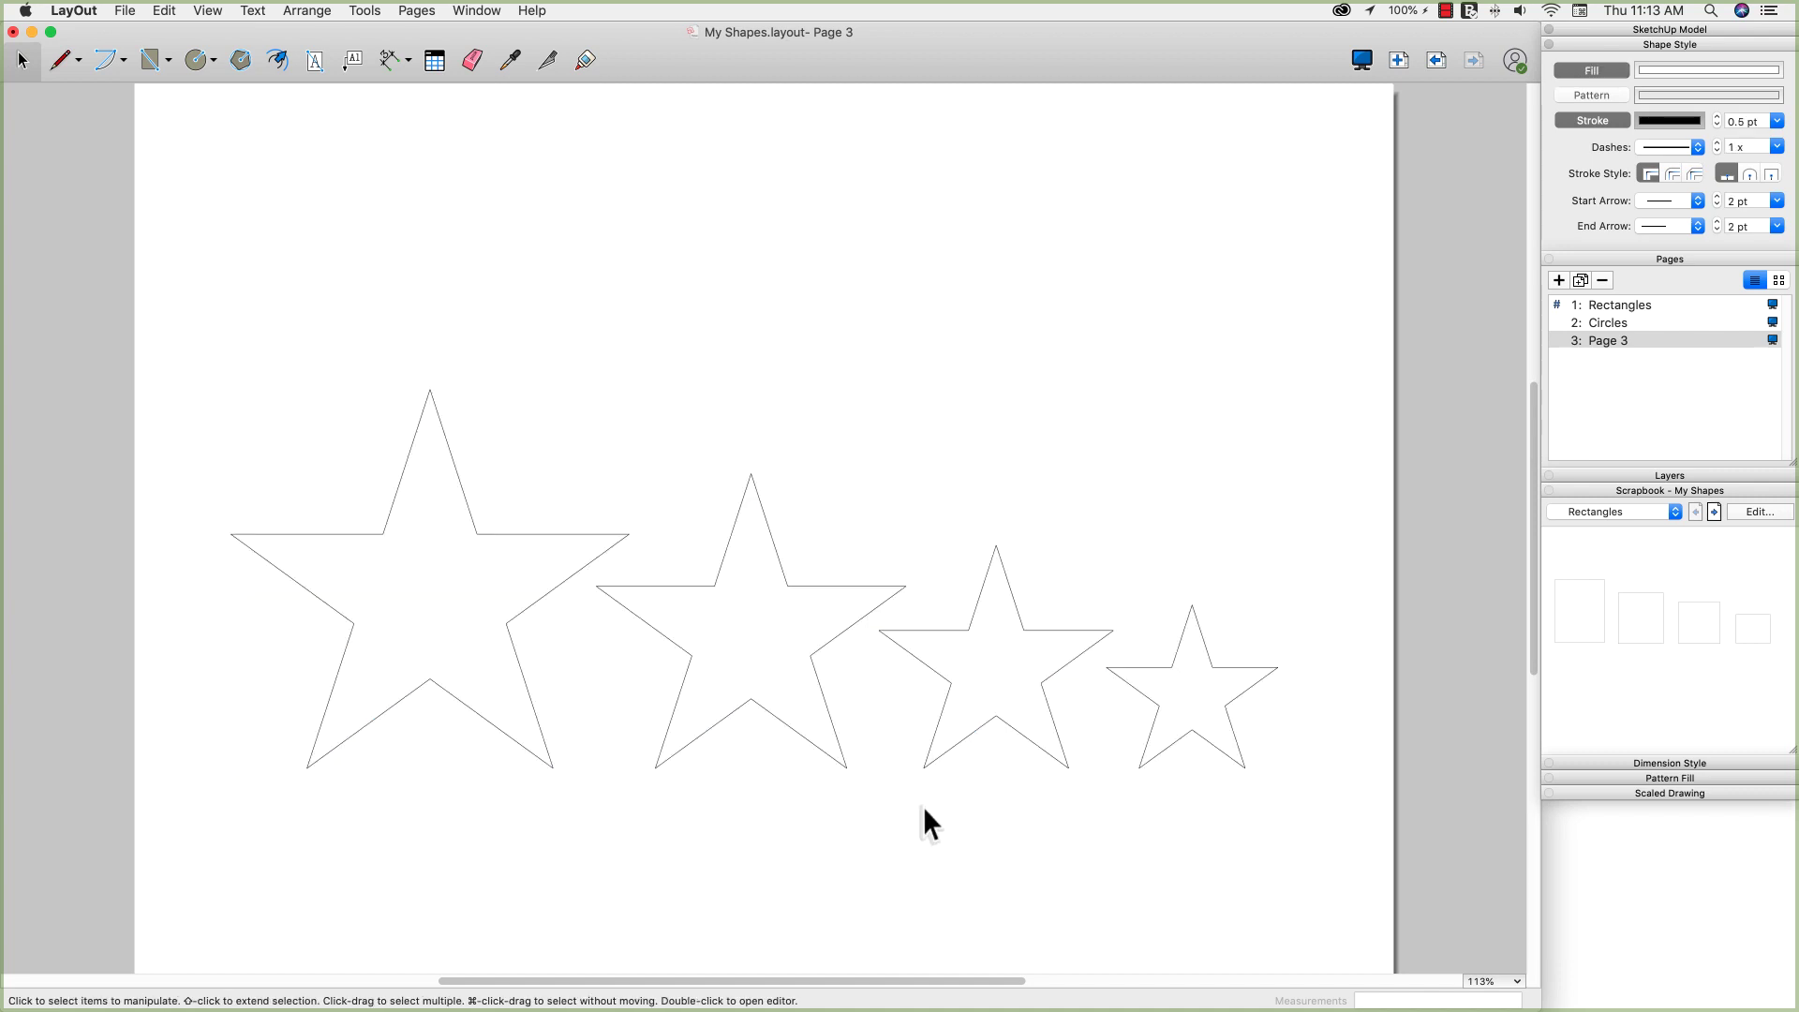
Select the smallest outline star on its own and copy it
{"action": "left_click", "coordinate": [942, 705]}
{"action": "left_click_drag", "start_coordinate": [989, 695], "coordinate": [1164, 665]}
{"action": "left_click", "coordinate": [1206, 637]}
{"action": "left_click_drag", "start_coordinate": [1279, 608], "coordinate": [1139, 802]}
{"action": "right_click", "coordinate": [1161, 718]}
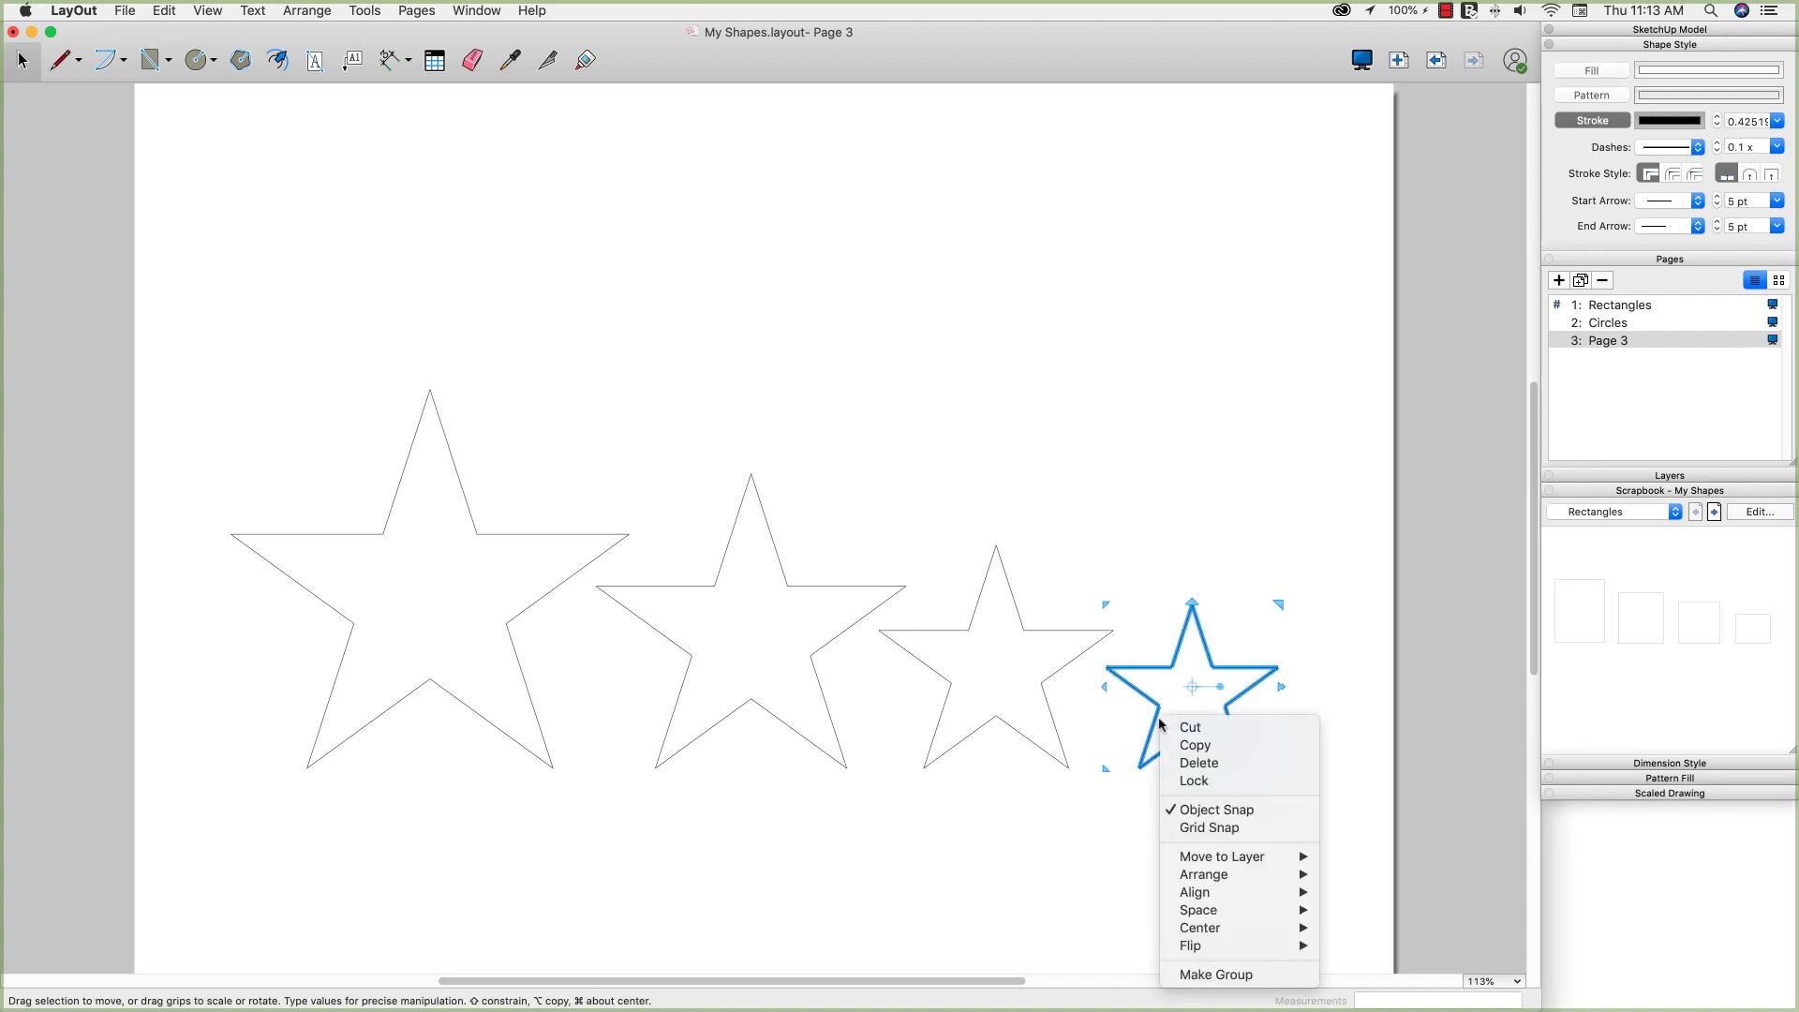
{"action": "left_click", "coordinate": [1293, 755]}
{"action": "left_click", "coordinate": [1301, 967]}
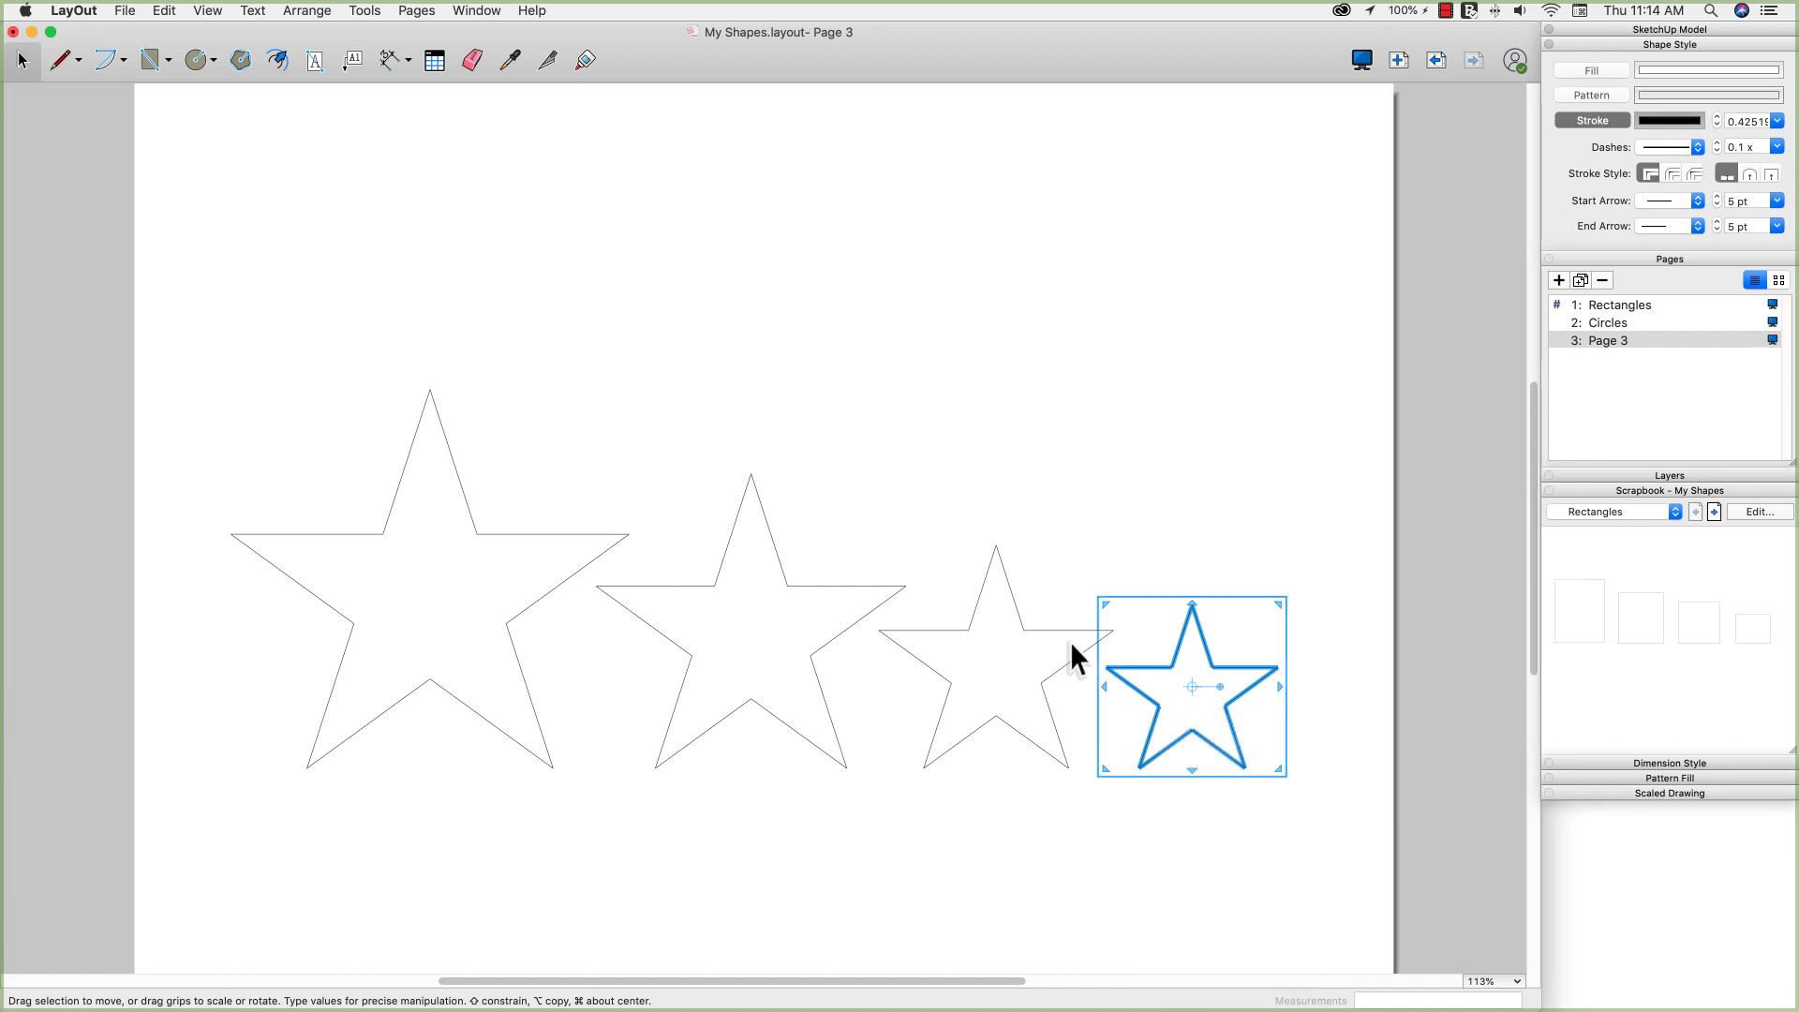
Make the third and second stars separate groups, then select the large left star
{"action": "left_click_drag", "start_coordinate": [1053, 582], "coordinate": [944, 763]}
{"action": "right_click", "coordinate": [954, 737]}
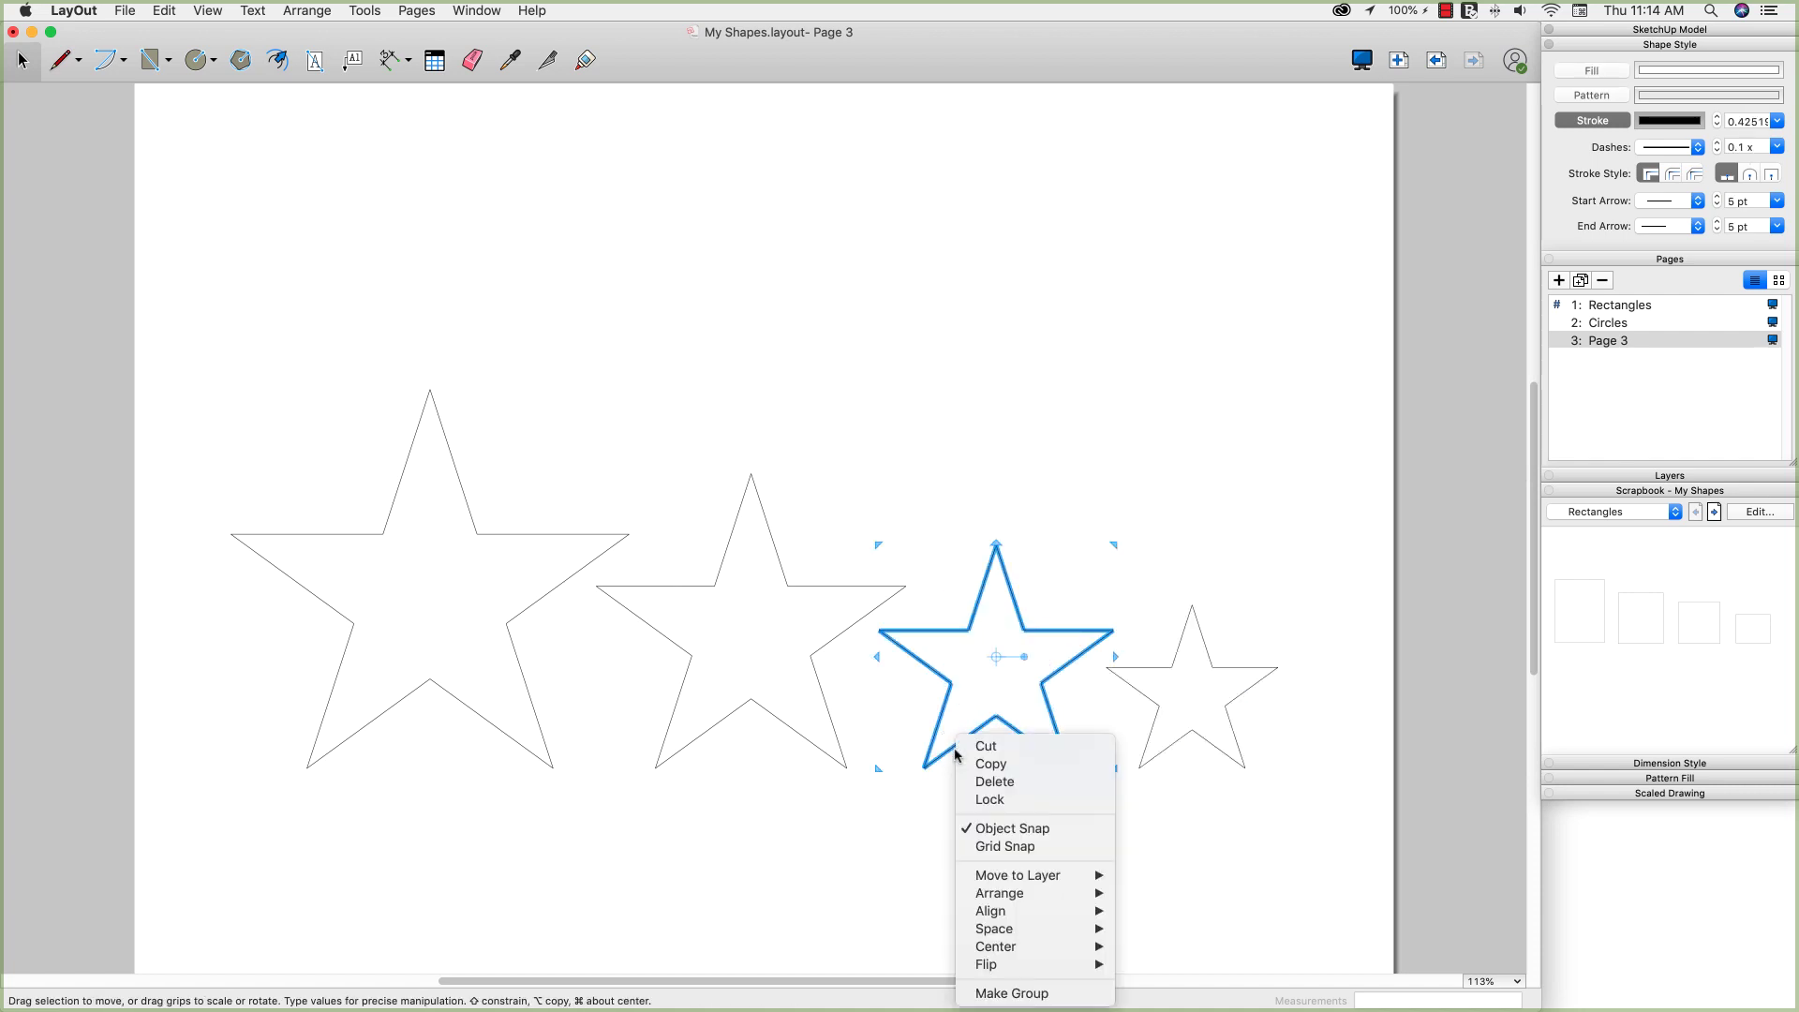
{"action": "left_click", "coordinate": [1000, 993]}
{"action": "left_click", "coordinate": [659, 740]}
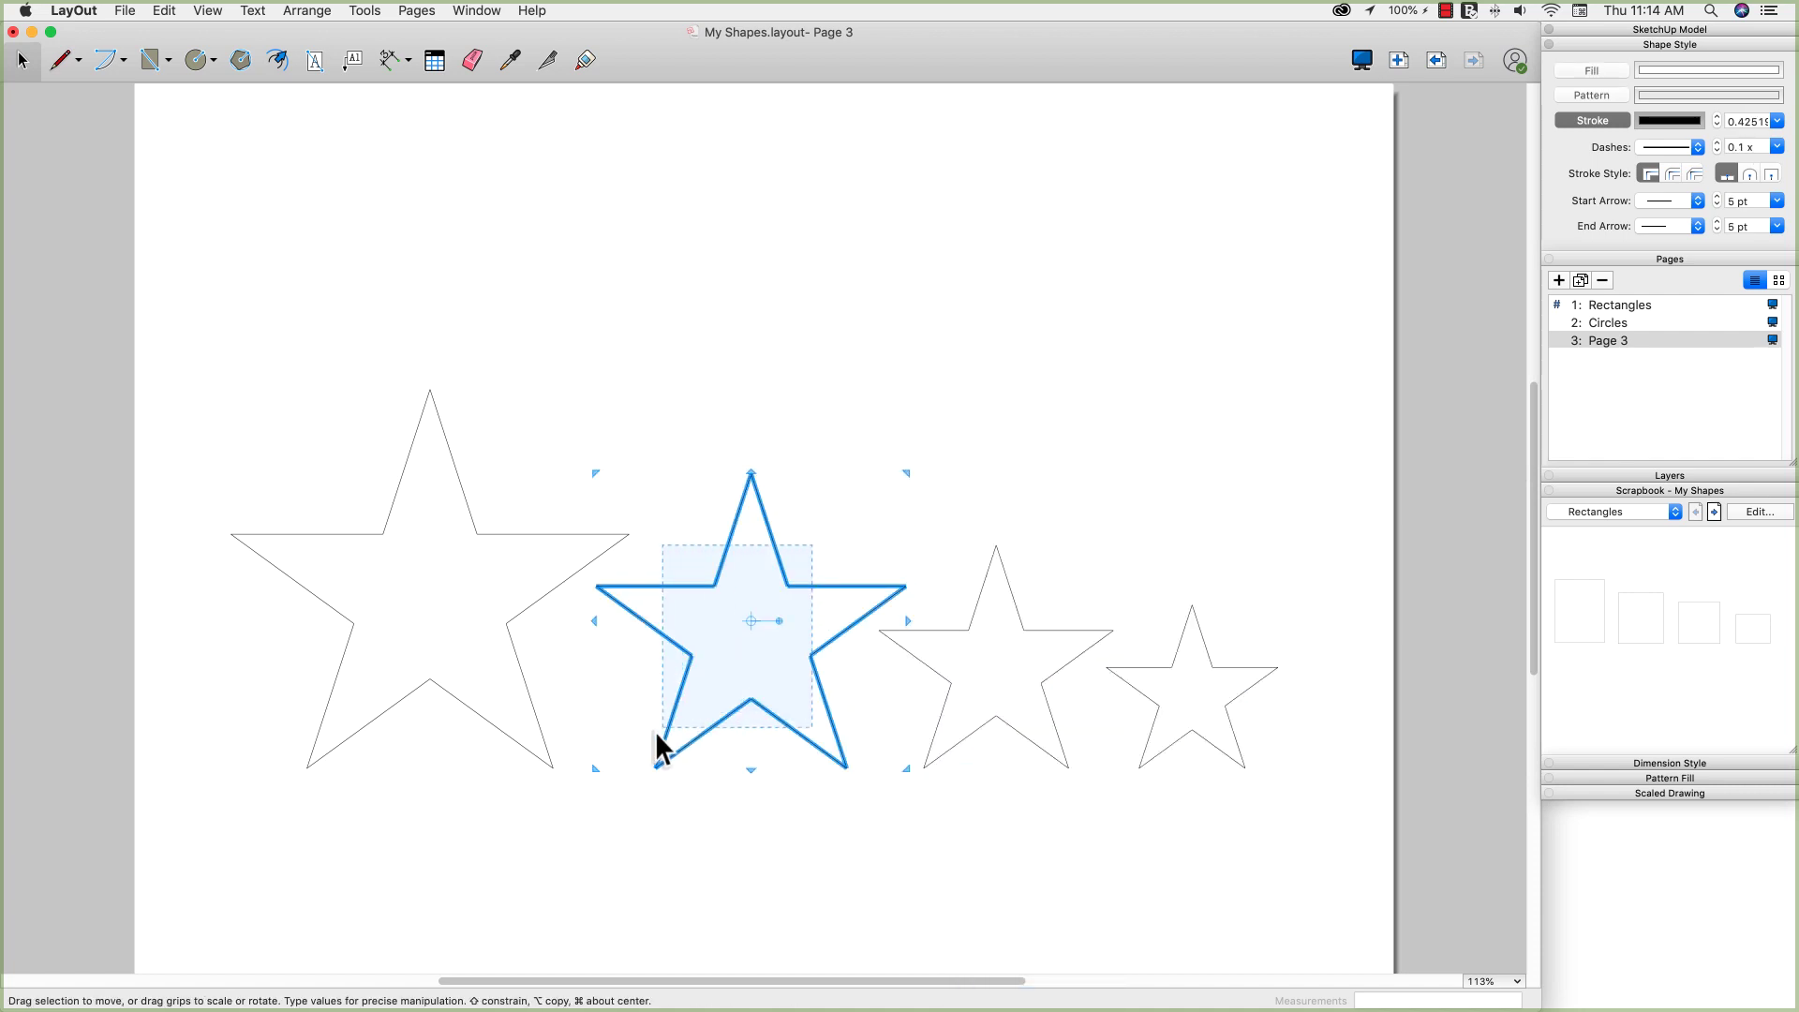
{"action": "right_click", "coordinate": [673, 717]}
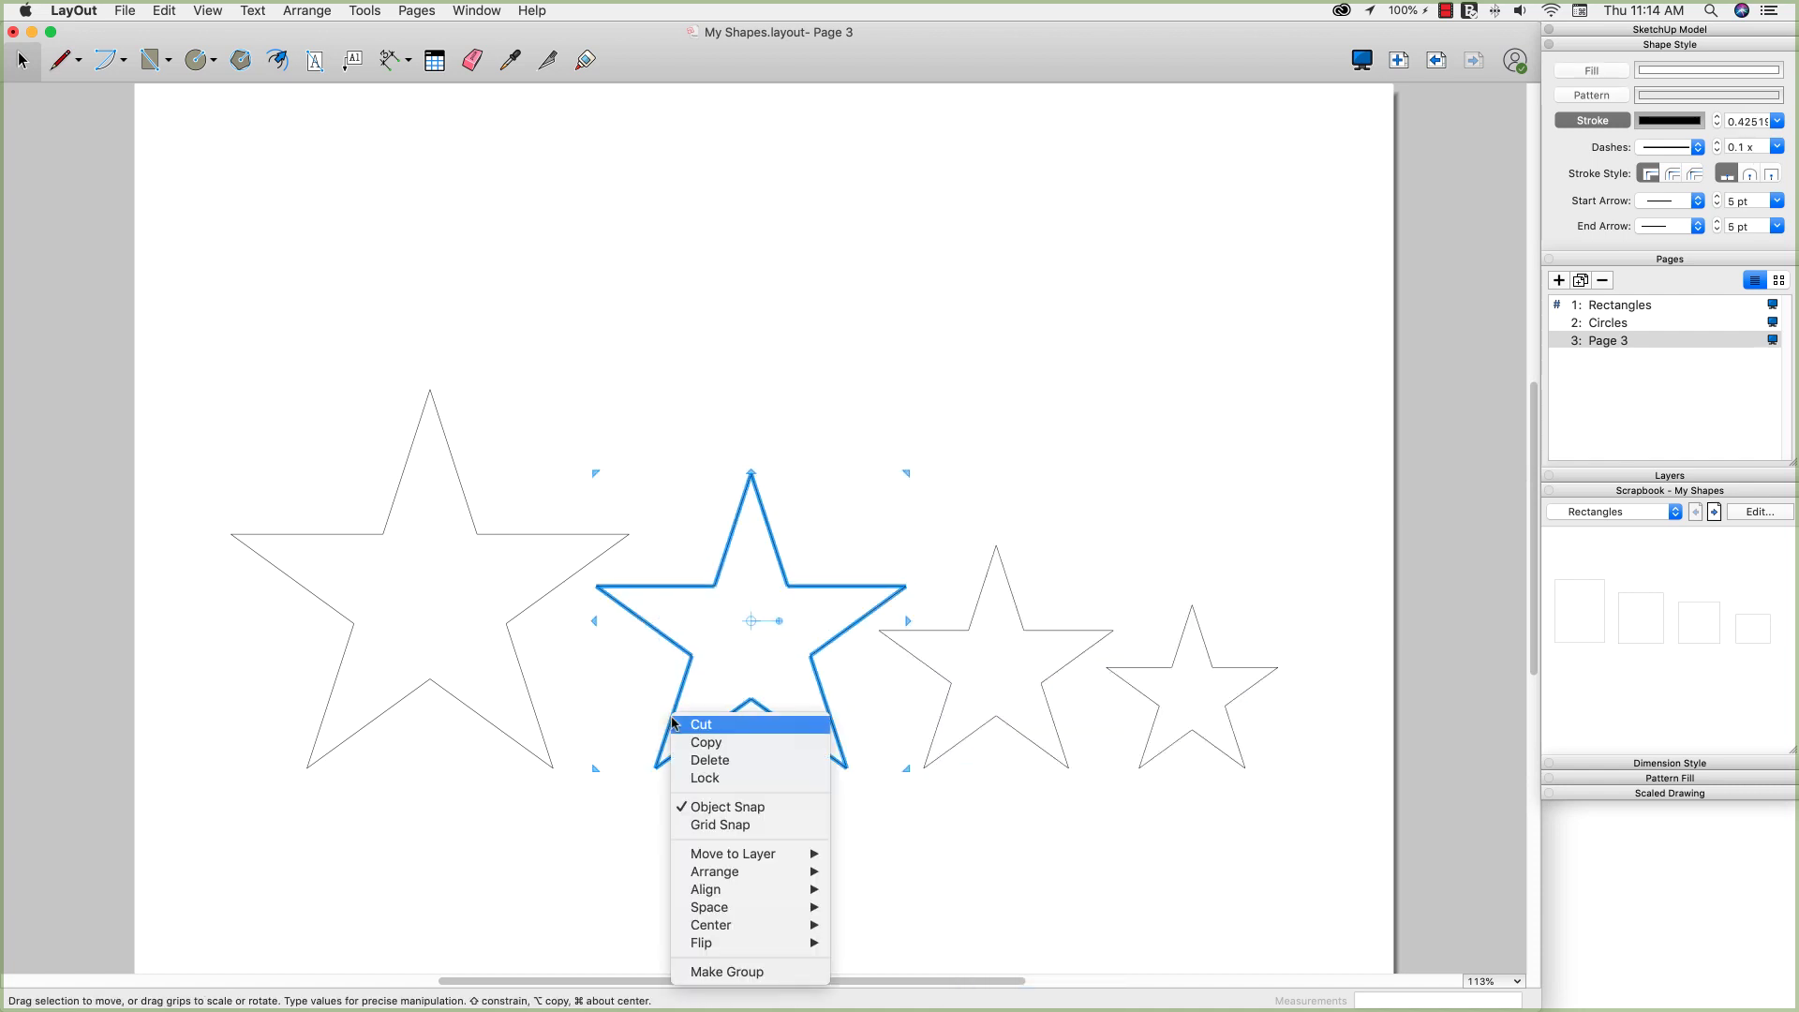
{"action": "left_click", "coordinate": [727, 972]}
{"action": "left_click_drag", "start_coordinate": [507, 459], "coordinate": [330, 724]}
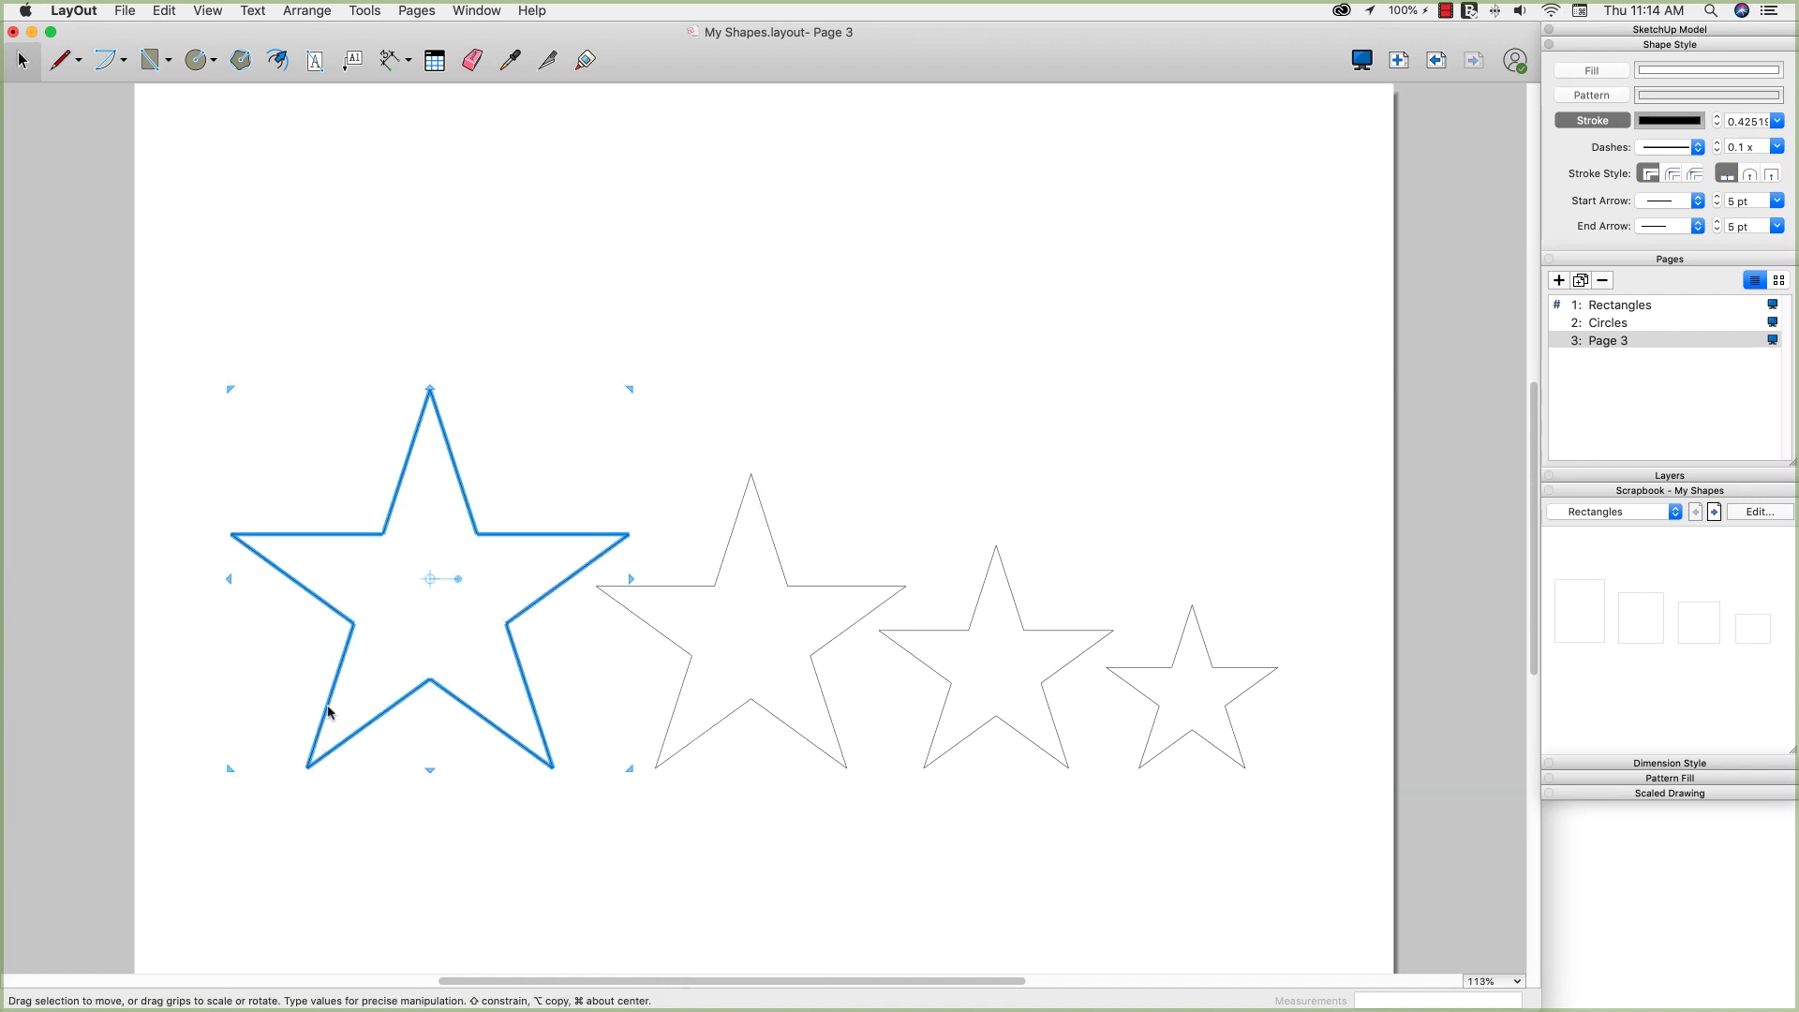
{"action": "right_click", "coordinate": [330, 707]}
Make the large star its own group and check the small and medium stars are grouped
{"action": "left_click", "coordinate": [406, 962]}
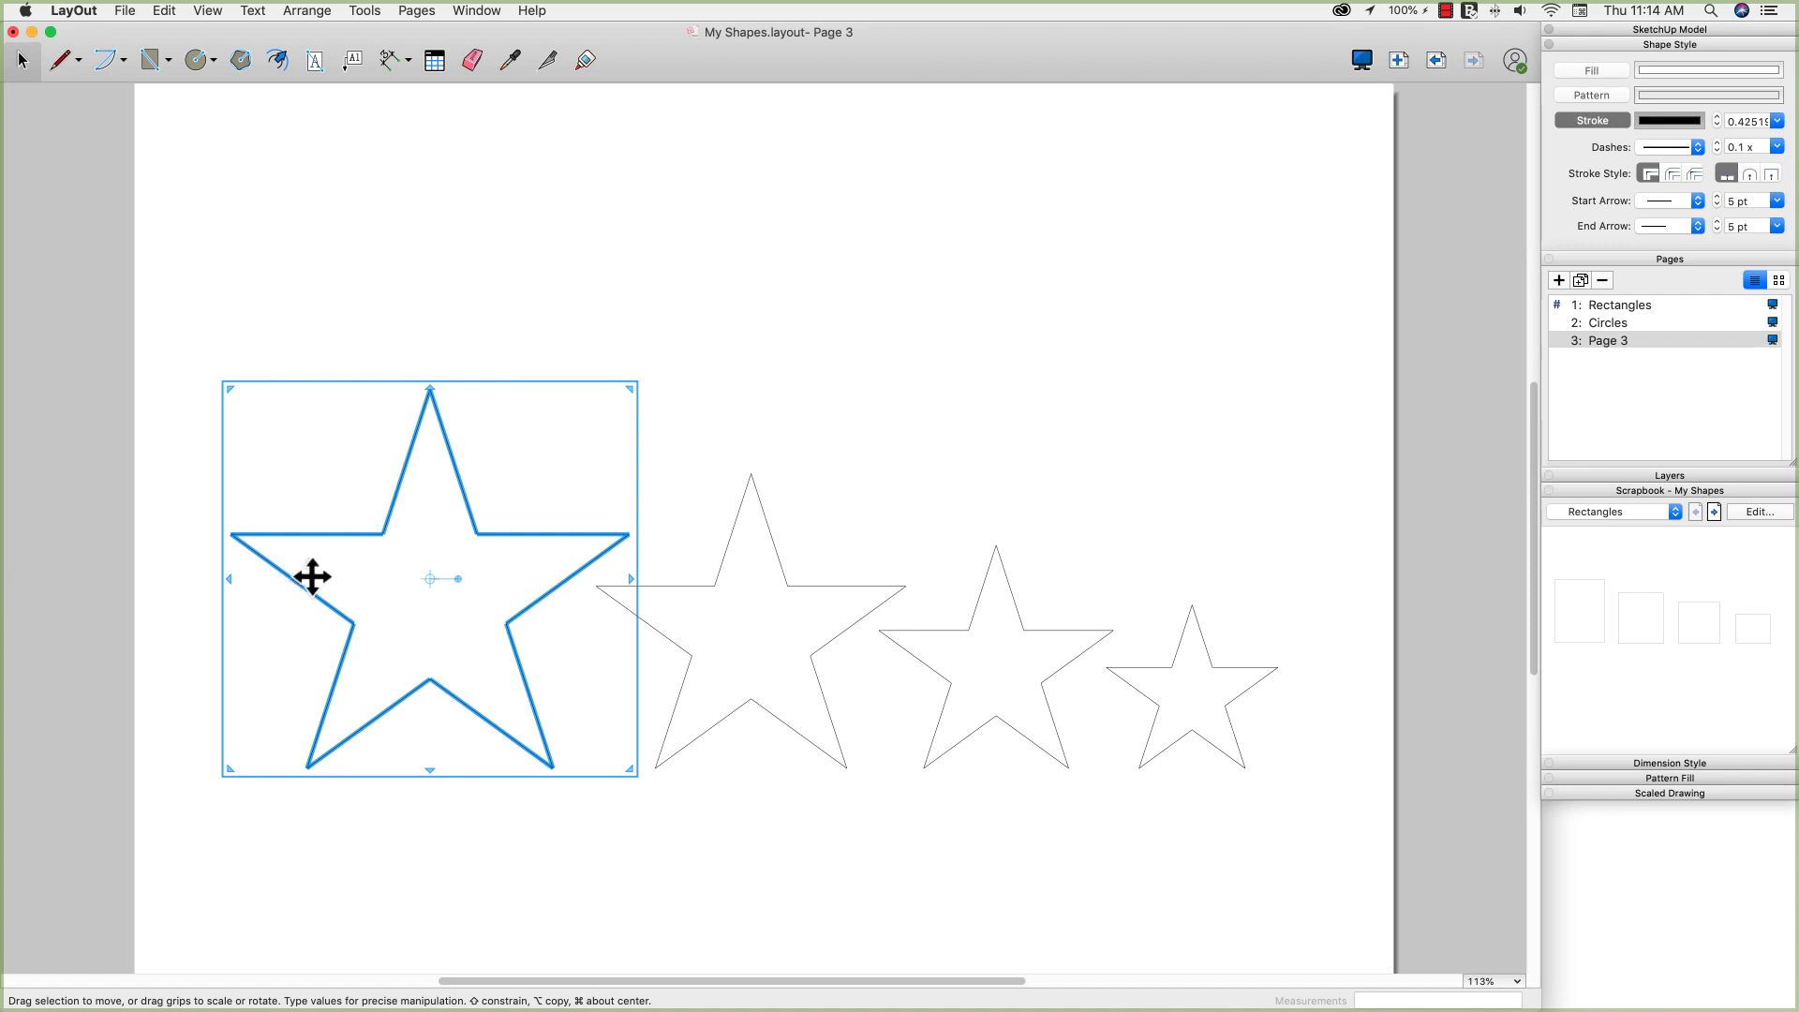
{"action": "left_click", "coordinate": [1205, 685]}
{"action": "left_click", "coordinate": [1115, 672]}
{"action": "left_click", "coordinate": [1051, 672]}
{"action": "left_click", "coordinate": [1197, 476]}
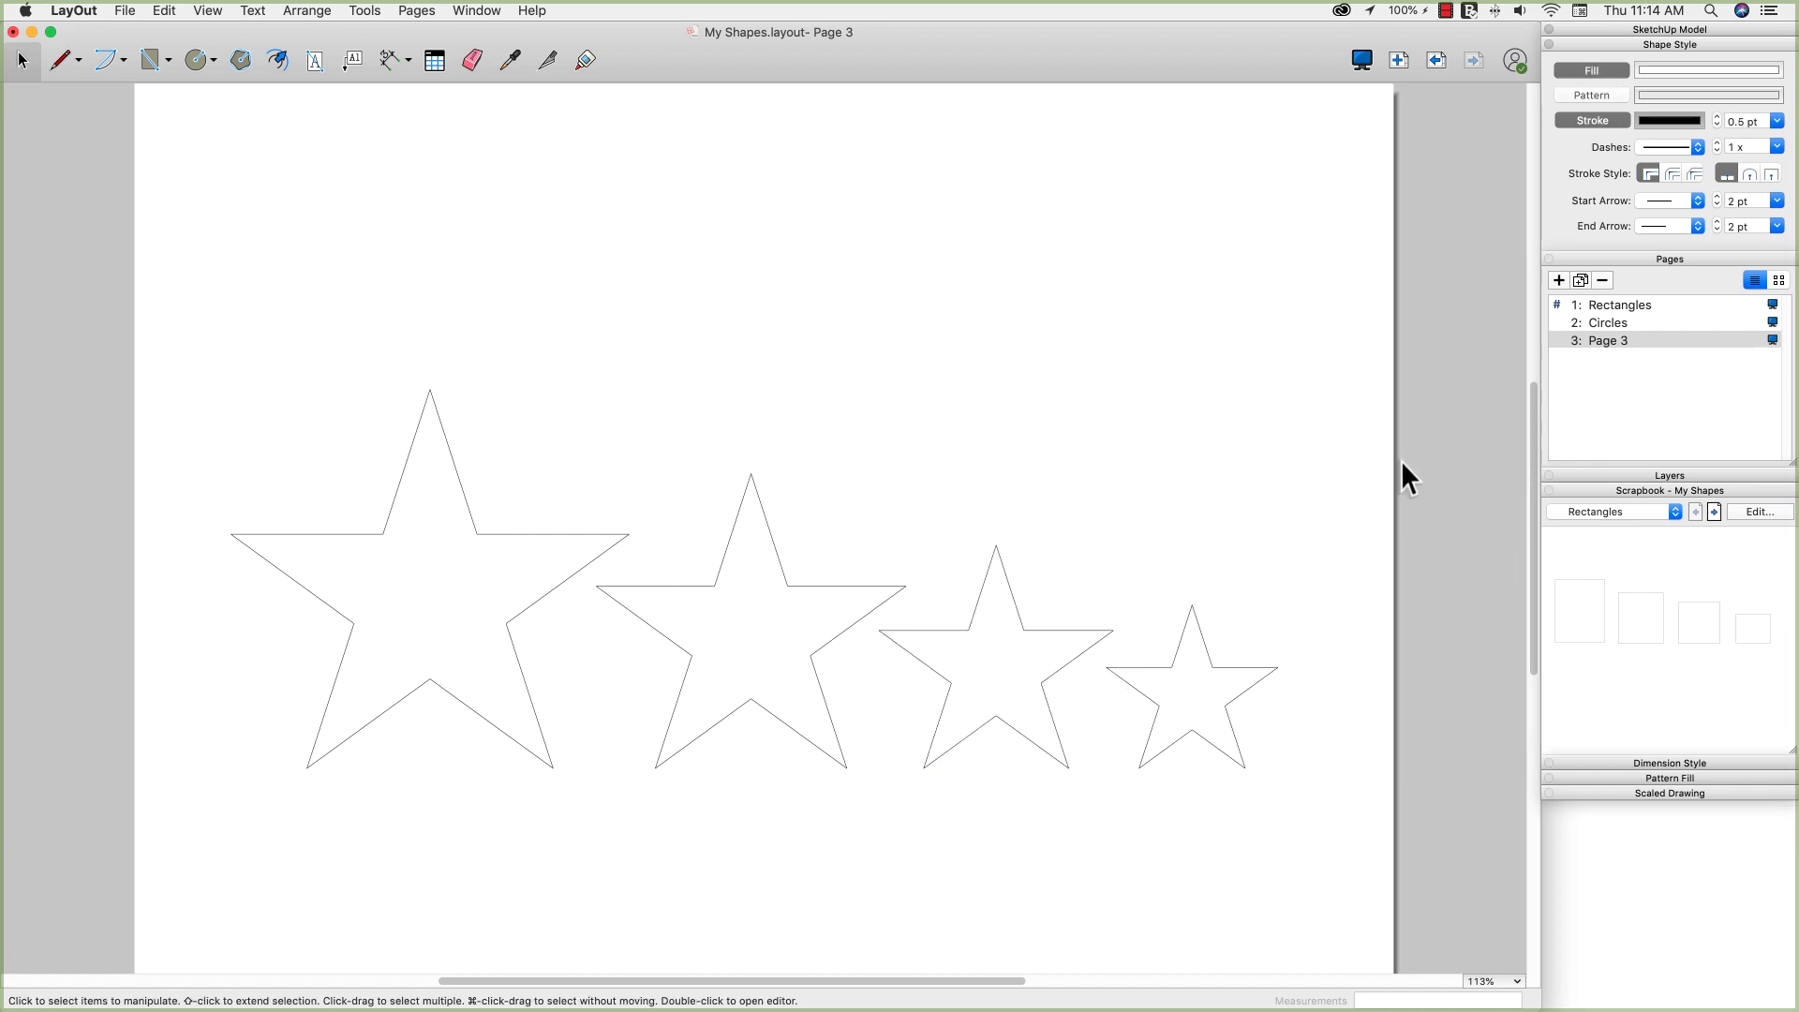
Rename Page 3 in the Pages panel to 'Stars'
{"action": "double_click", "coordinate": [1601, 344]}
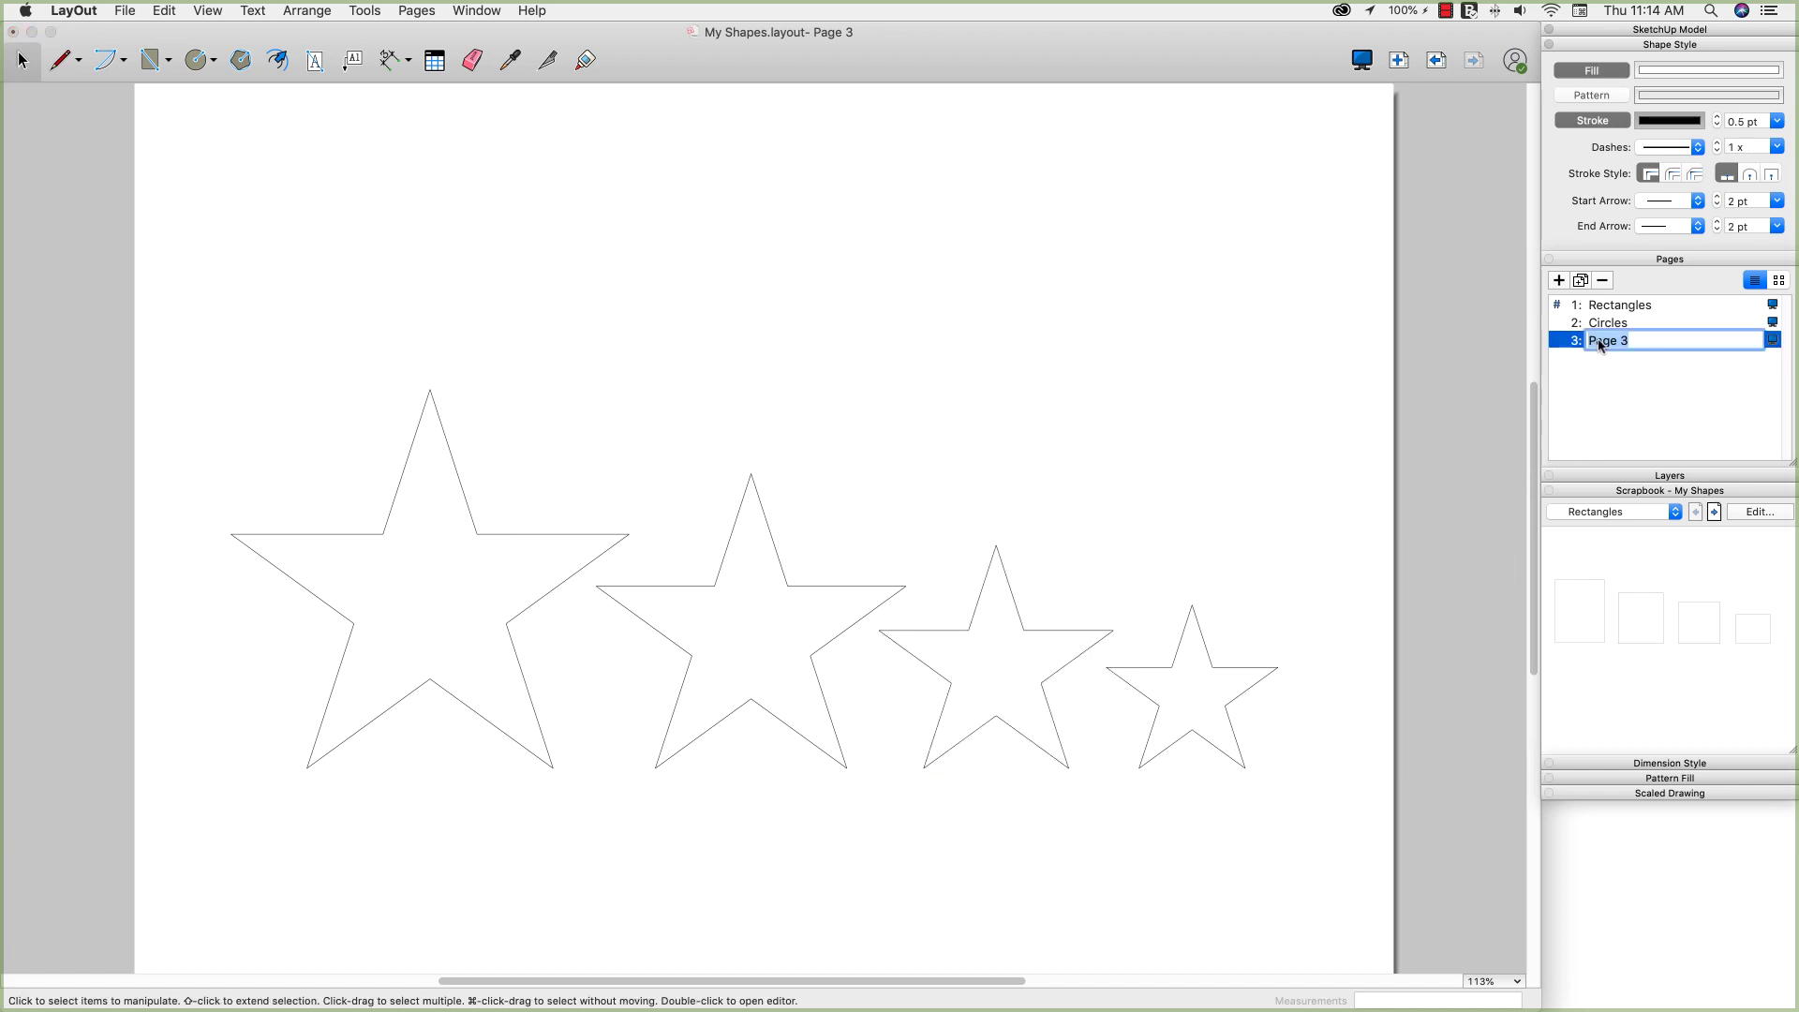
{"action": "right_click", "coordinate": [1606, 349]}
{"action": "left_click", "coordinate": [1666, 341]}
{"action": "type", "text": "Stars"}
Confirm the Stars page name, then save as the My Shapes scrapbook, replacing the existing one
{"action": "key", "text": "Return"}
{"action": "left_click", "coordinate": [122, 12]}
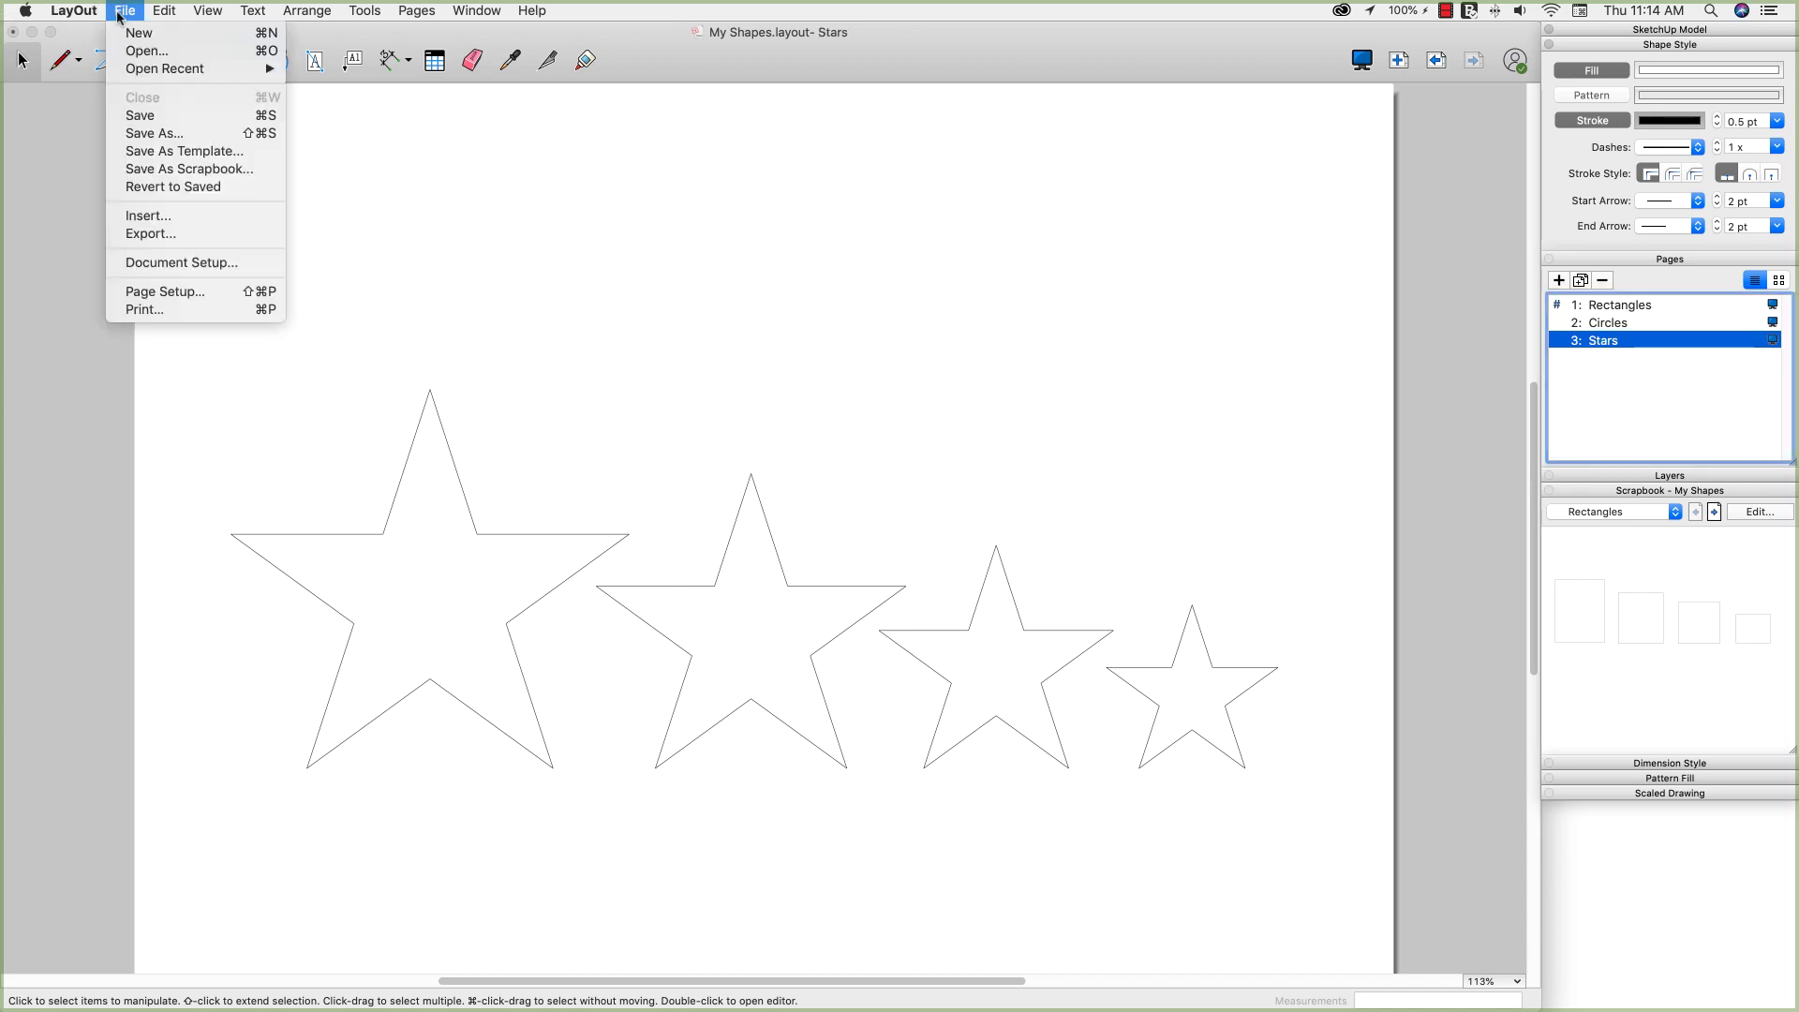
{"action": "left_click", "coordinate": [214, 170]}
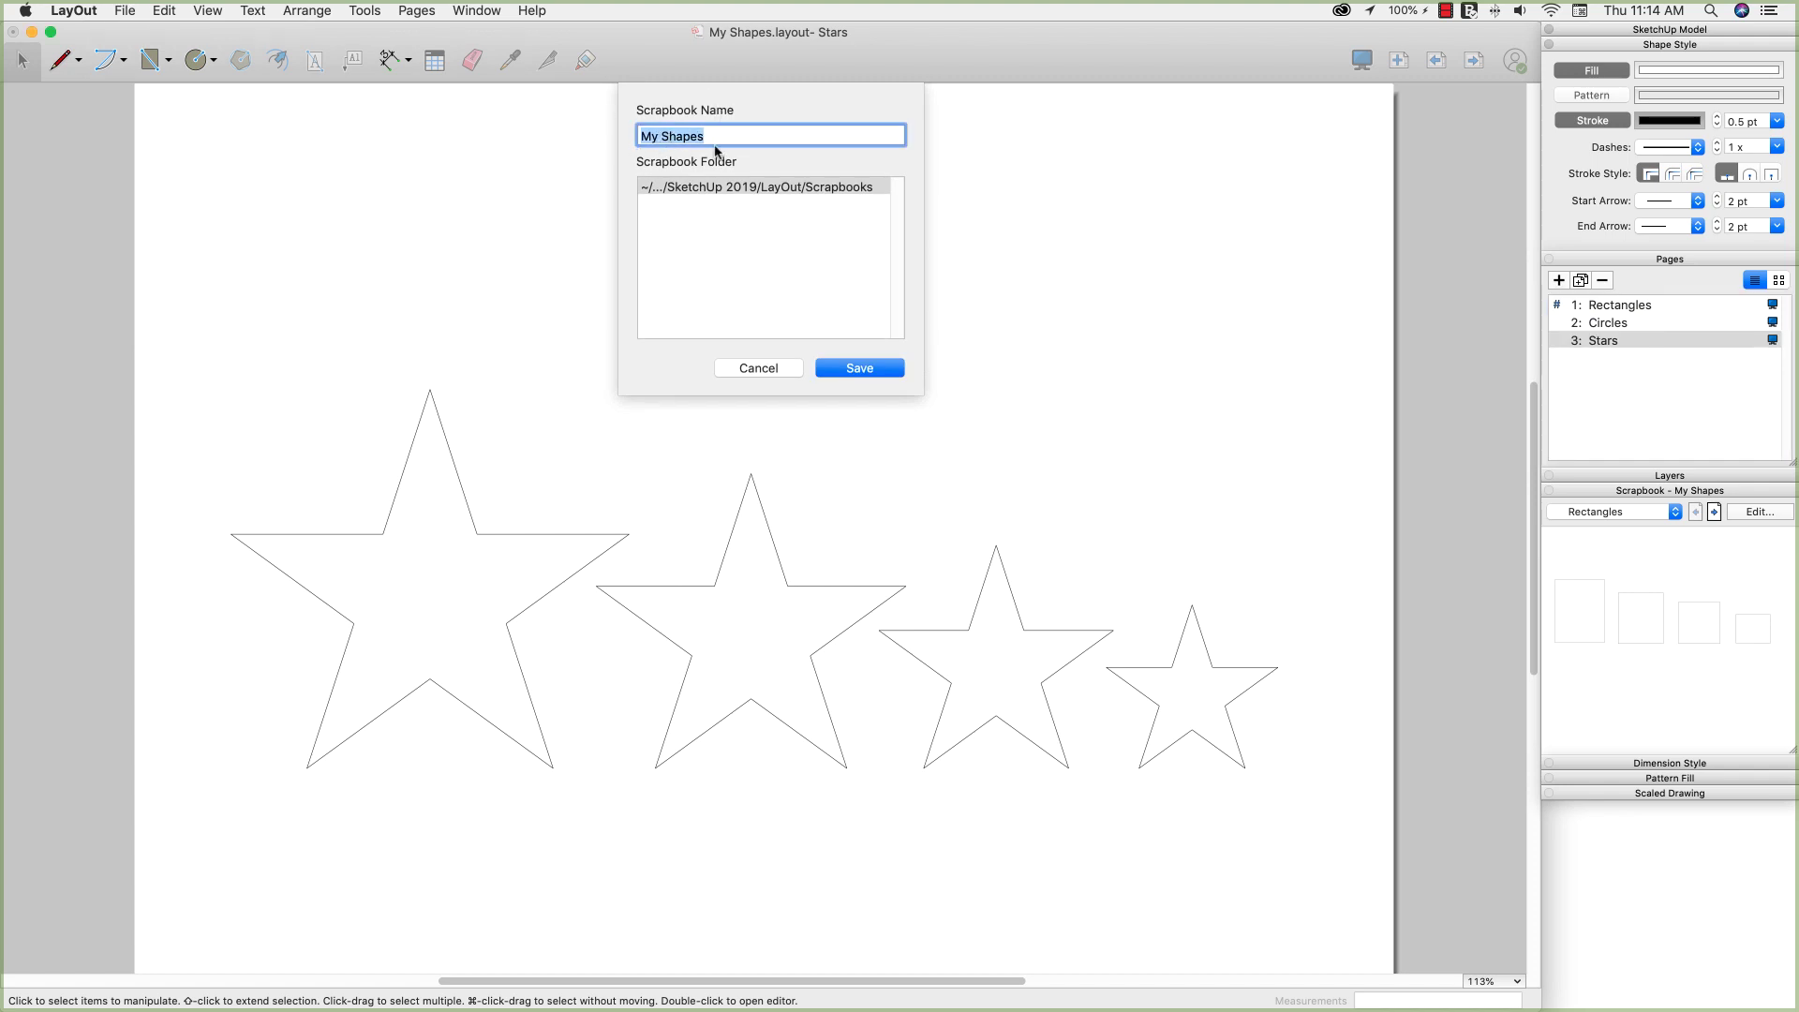
{"action": "left_click", "coordinate": [869, 373]}
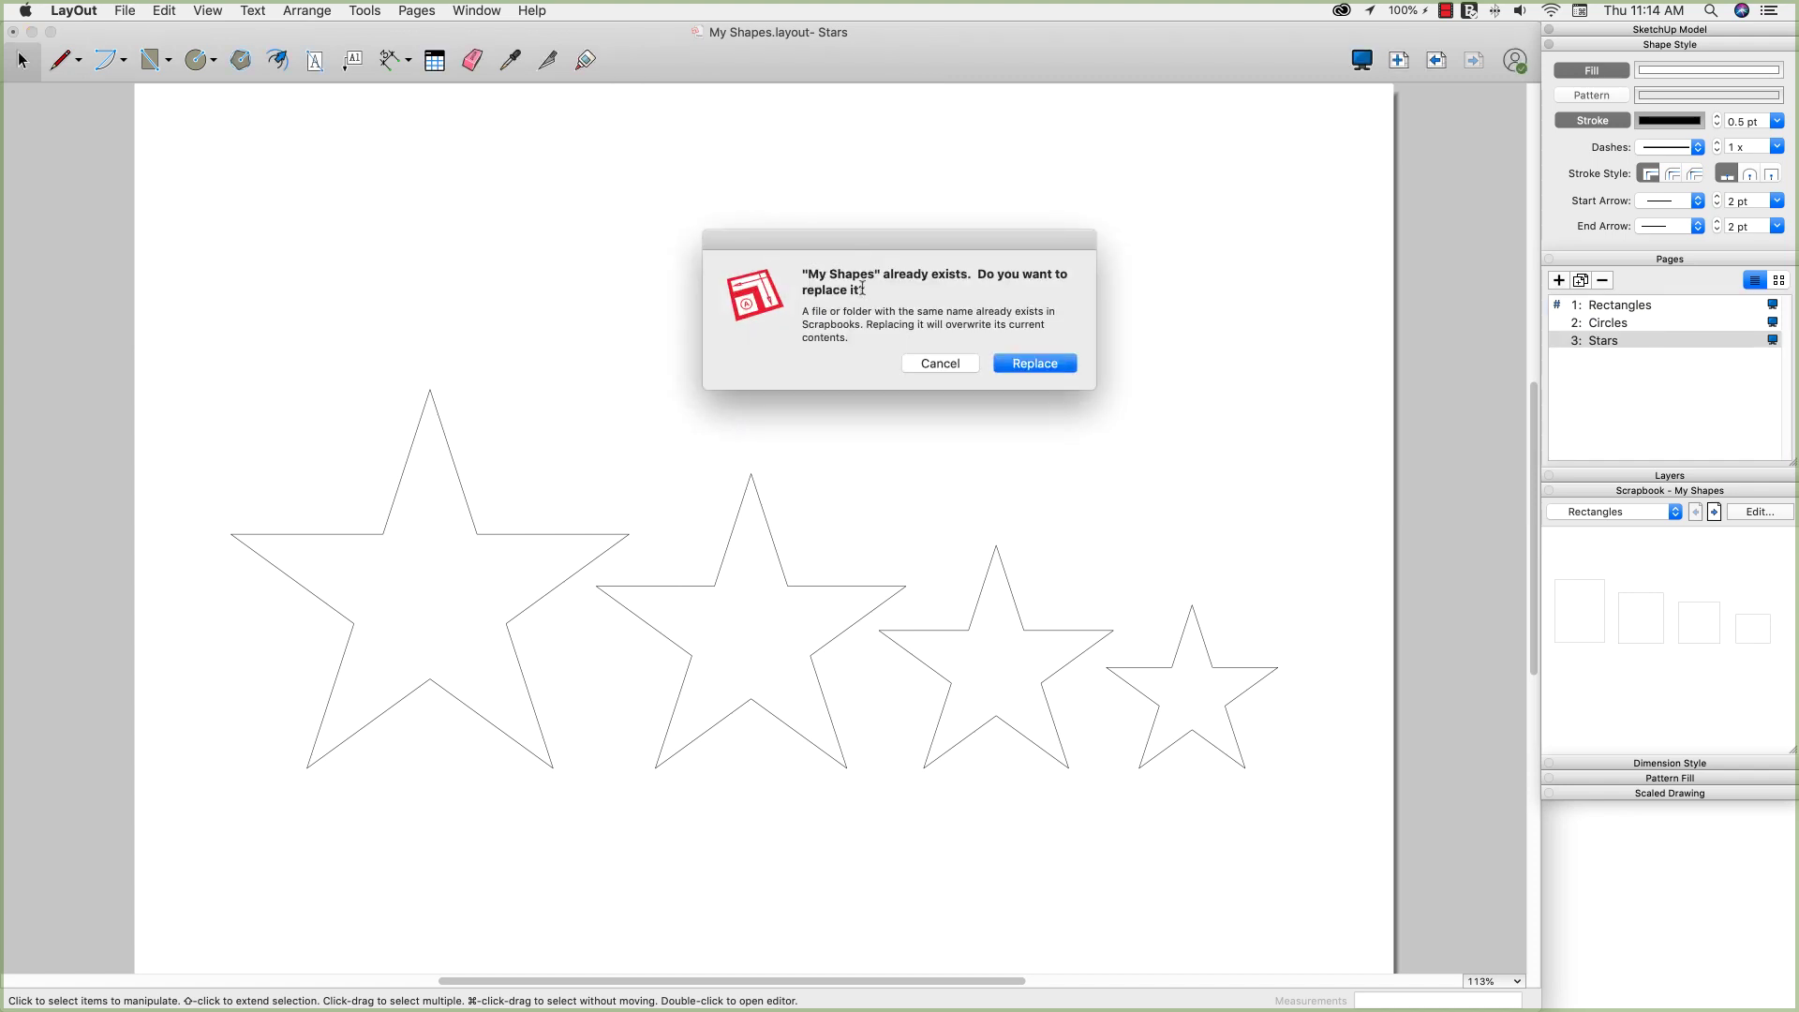
{"action": "left_click", "coordinate": [1036, 364]}
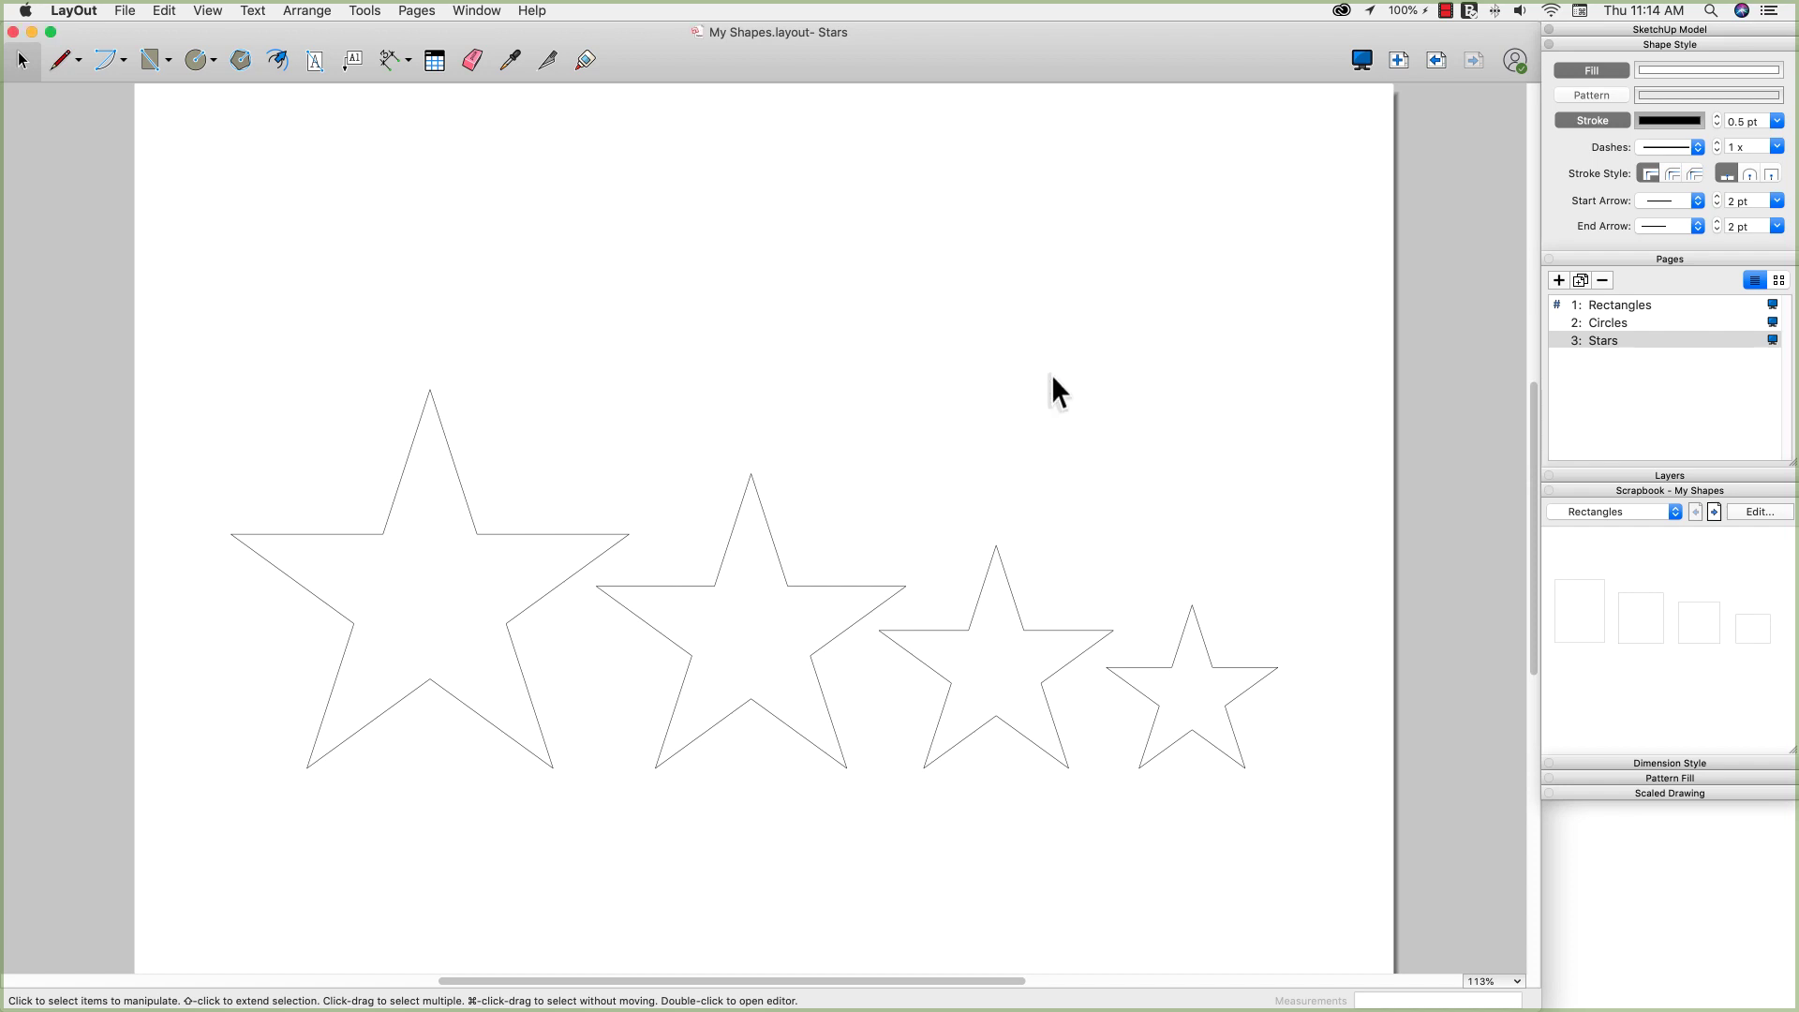
Close My Shapes, start a blank-template document, and place a star from the Stars scrapbook page
{"action": "left_click", "coordinate": [12, 32]}
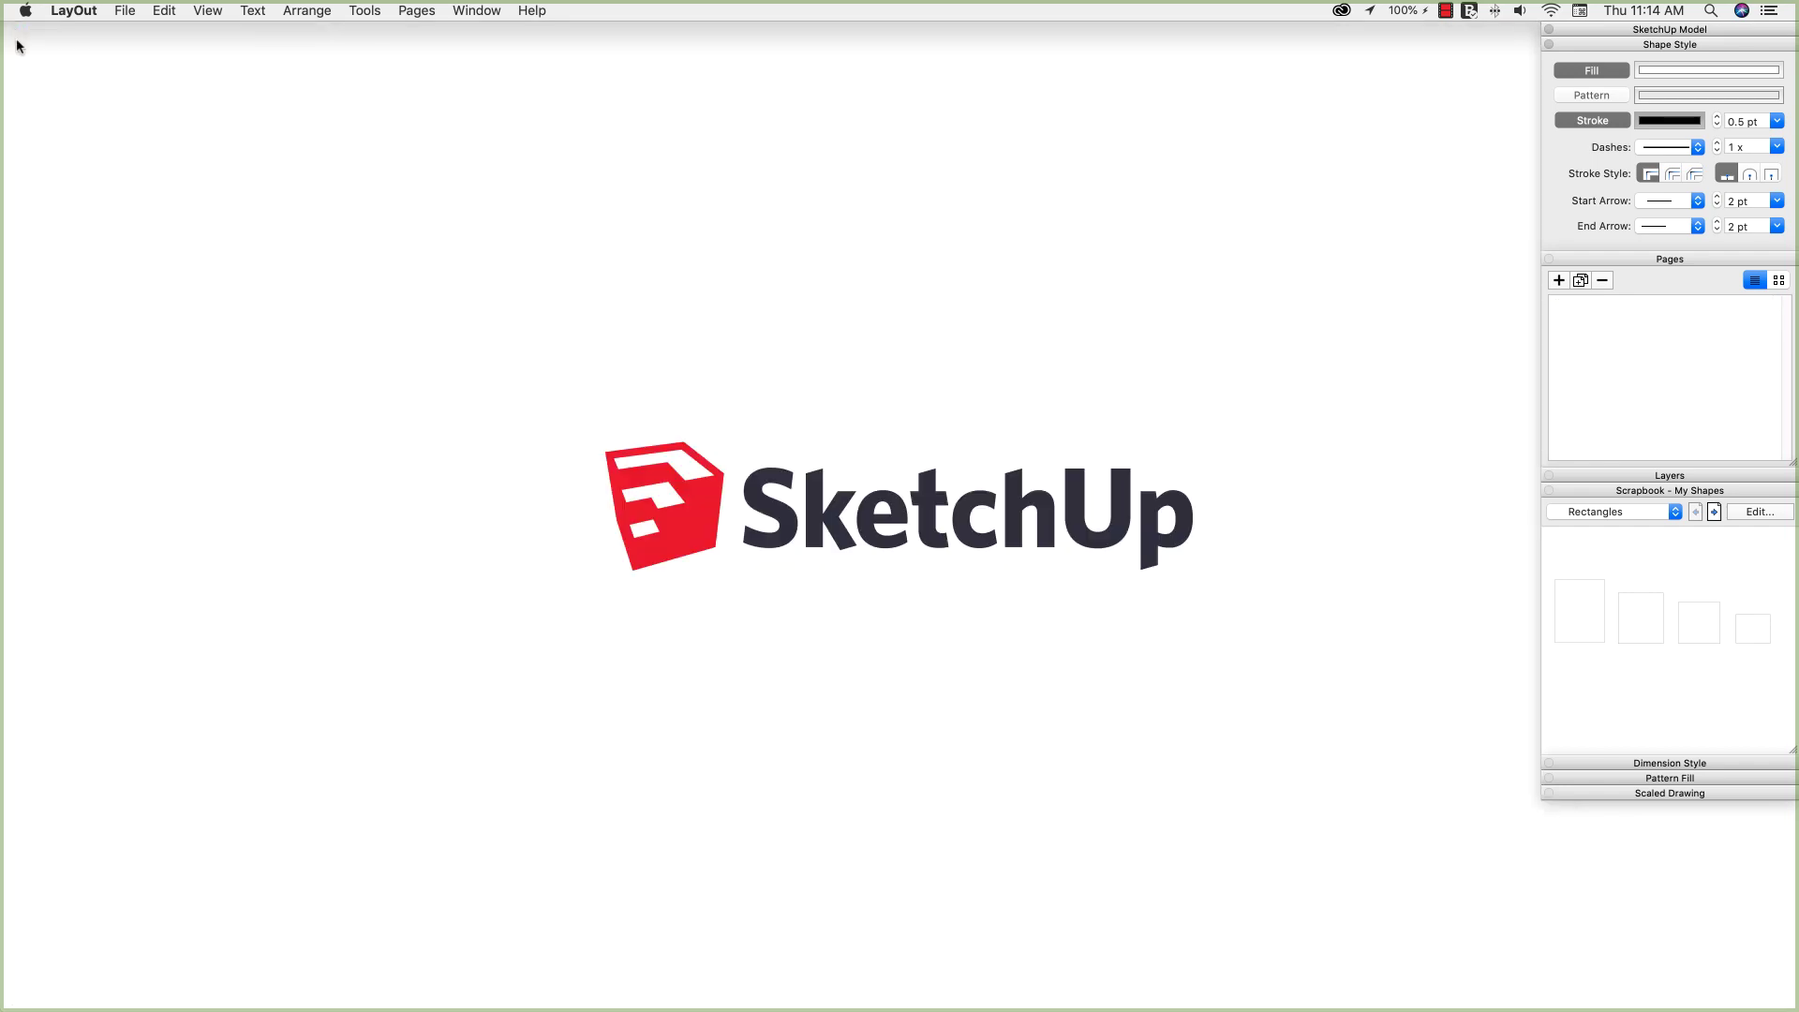
{"action": "left_click", "coordinate": [114, 12]}
{"action": "left_click", "coordinate": [131, 29]}
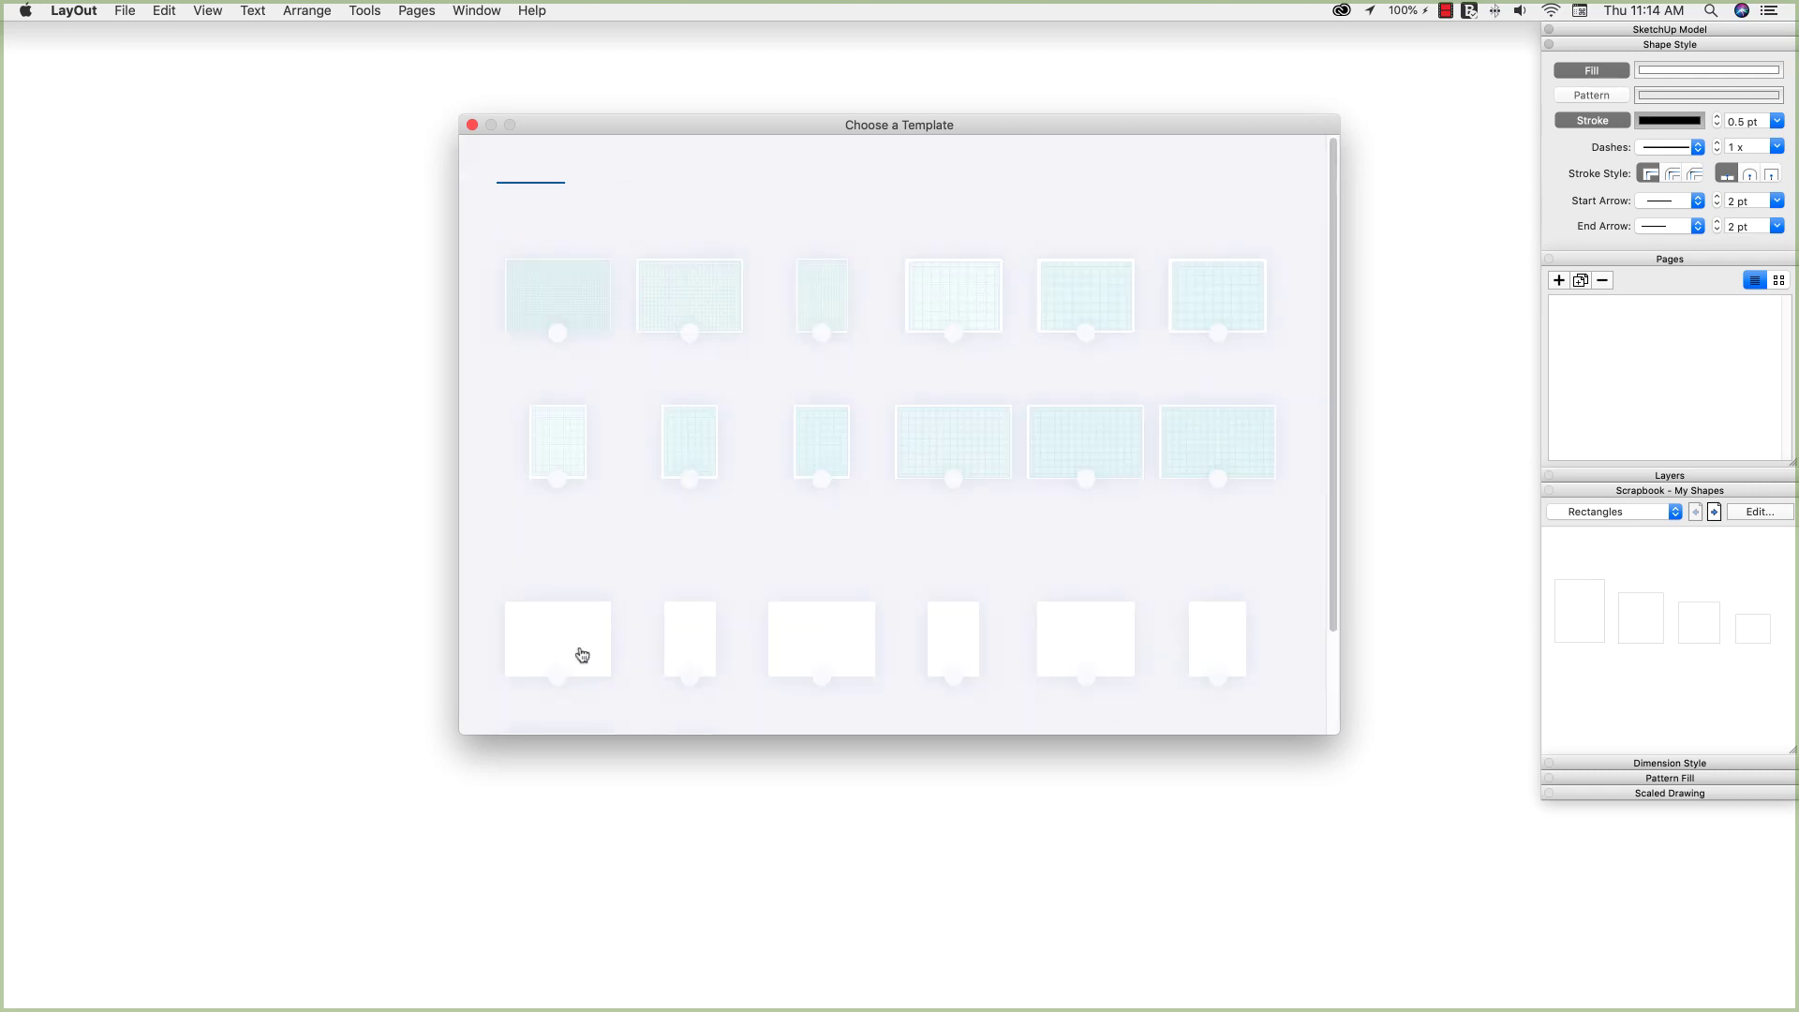
{"action": "double_click", "coordinate": [586, 653]}
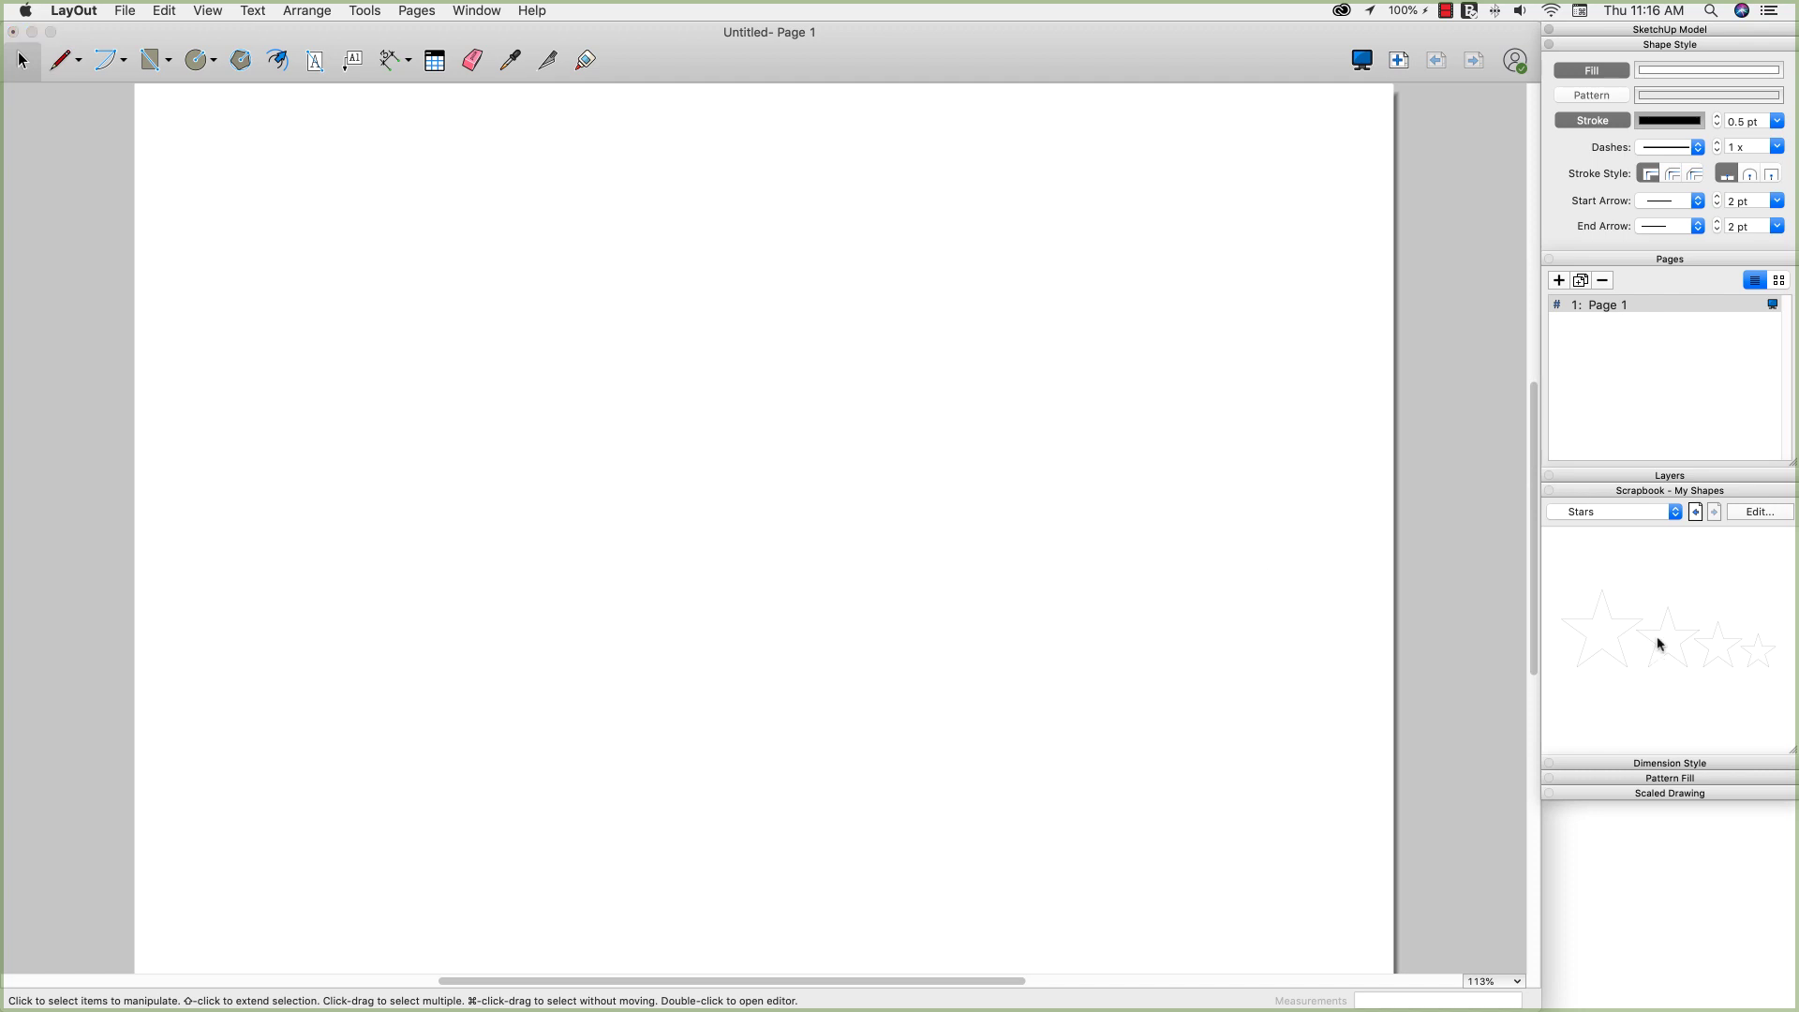
{"action": "left_click_drag", "start_coordinate": [1665, 661], "coordinate": [1120, 755]}
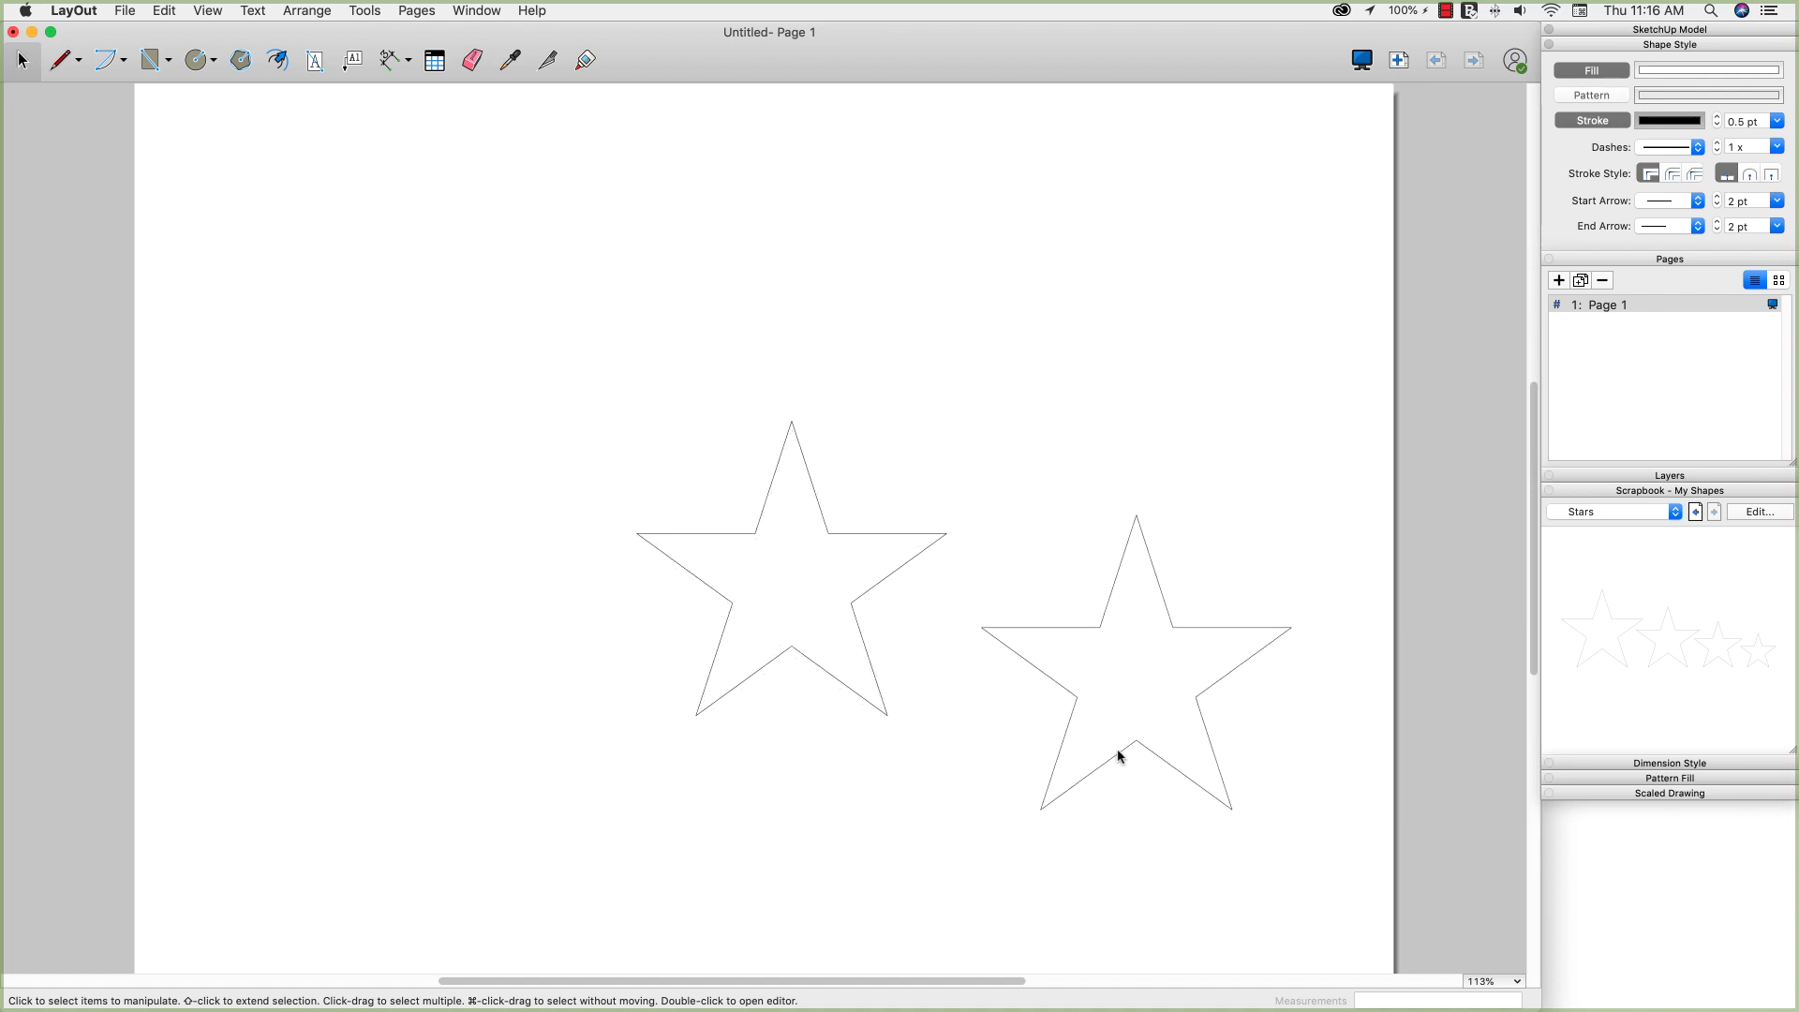